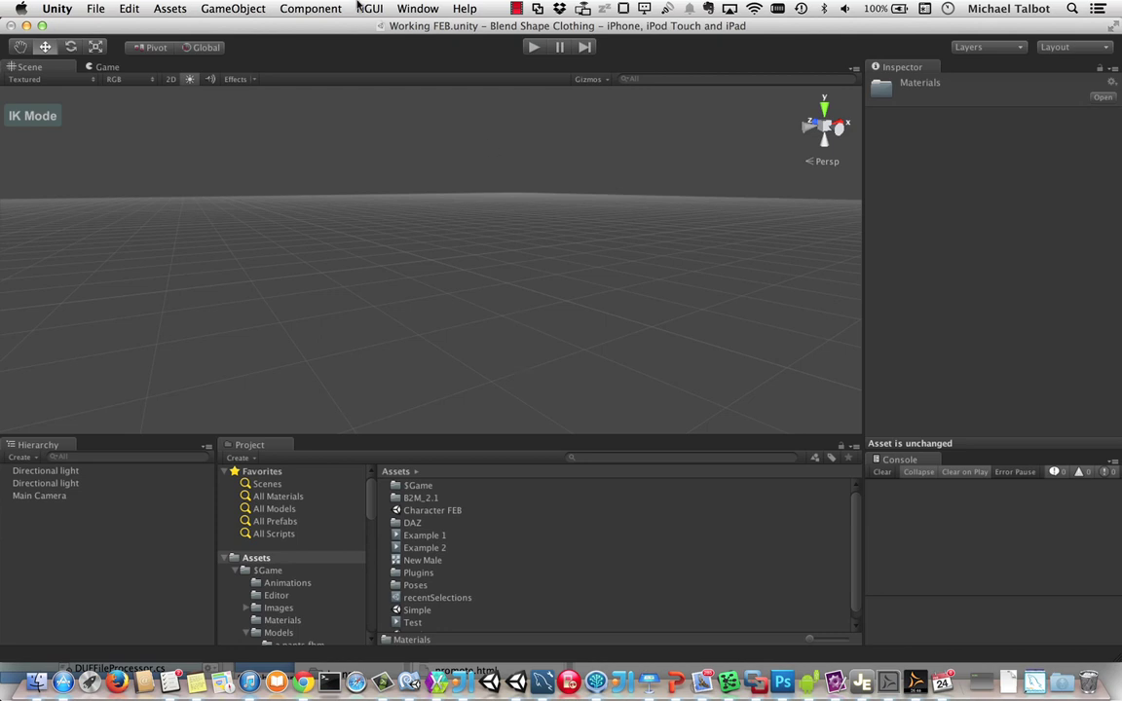
- Launch the ezUnity:DAZ wizard from Window > ezUnity > DAZ
click(418, 7)
mouse_move(453, 130)
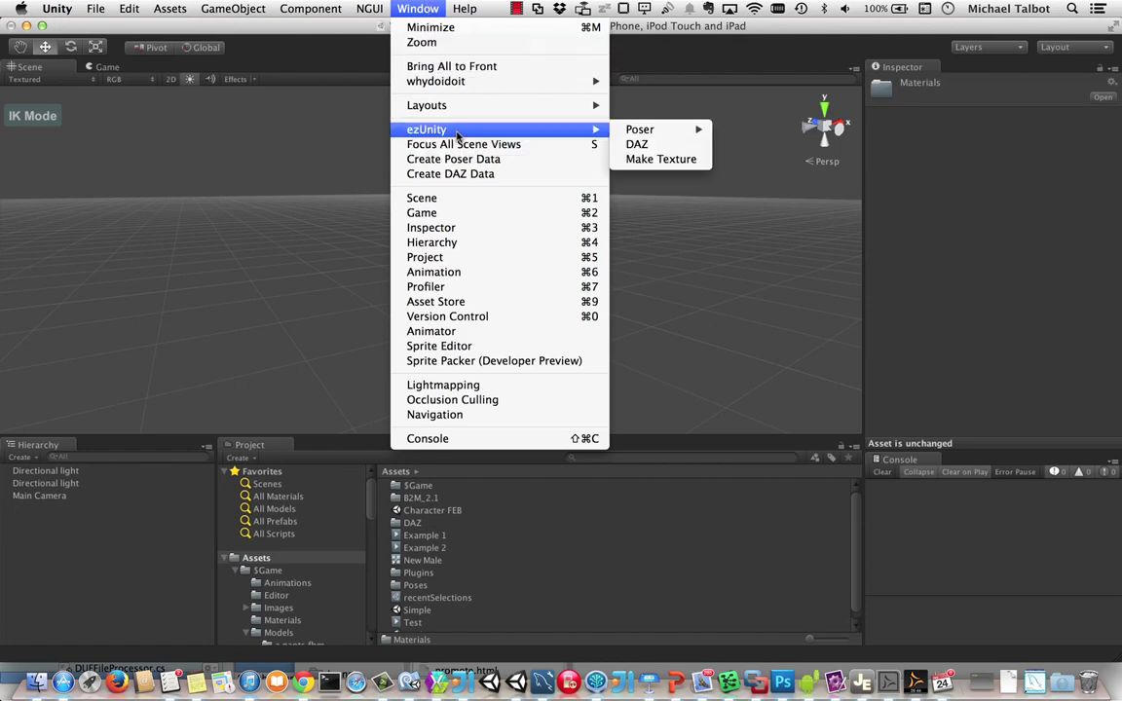
click(633, 144)
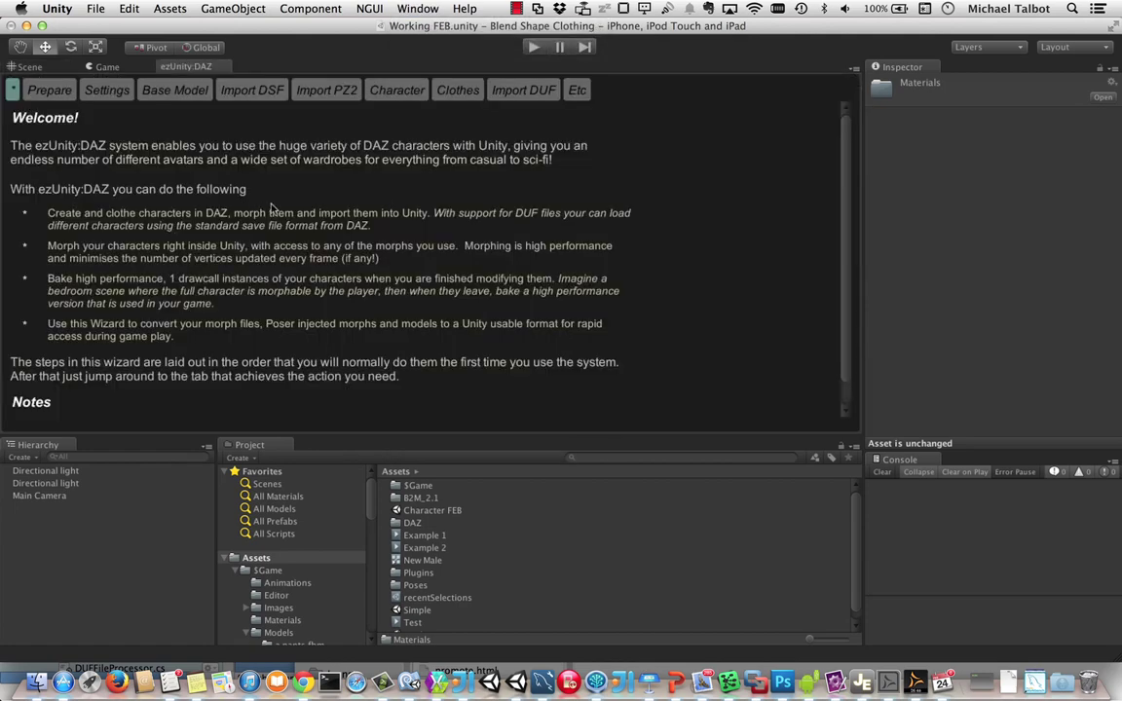
scroll(146, 245, down, 2)
scroll(141, 246, up, 2)
- Read through the DAZ file preparation instructions on the Prepare tab
click(48, 90)
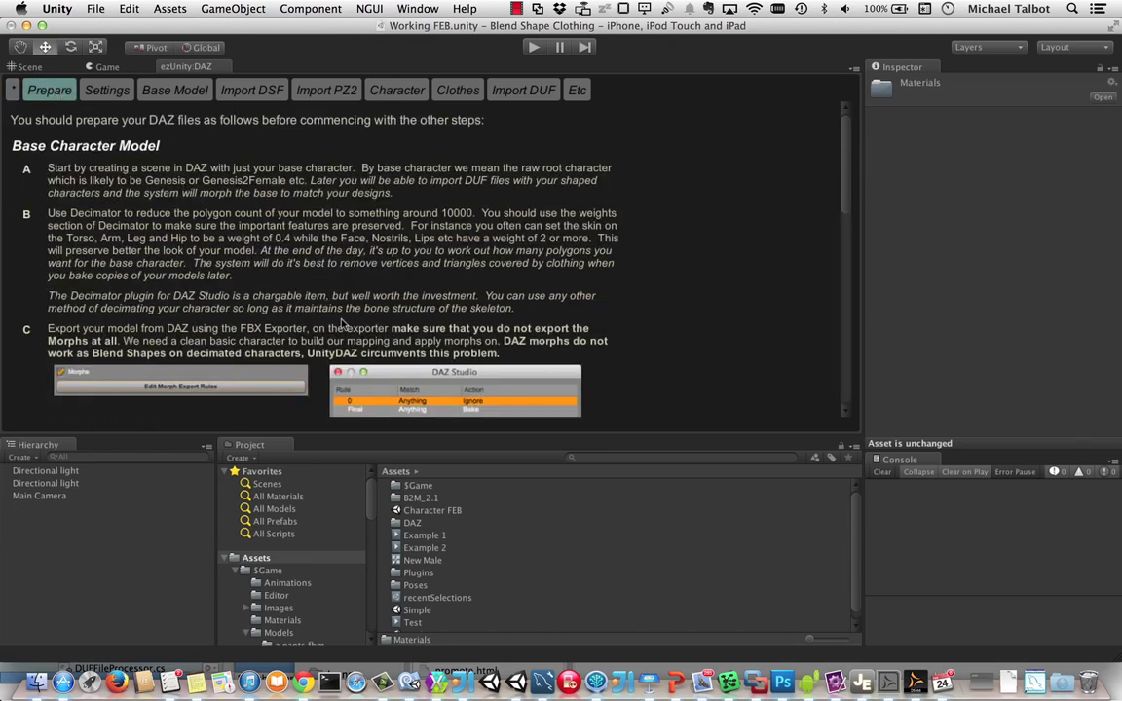
scroll(331, 312, down, 5)
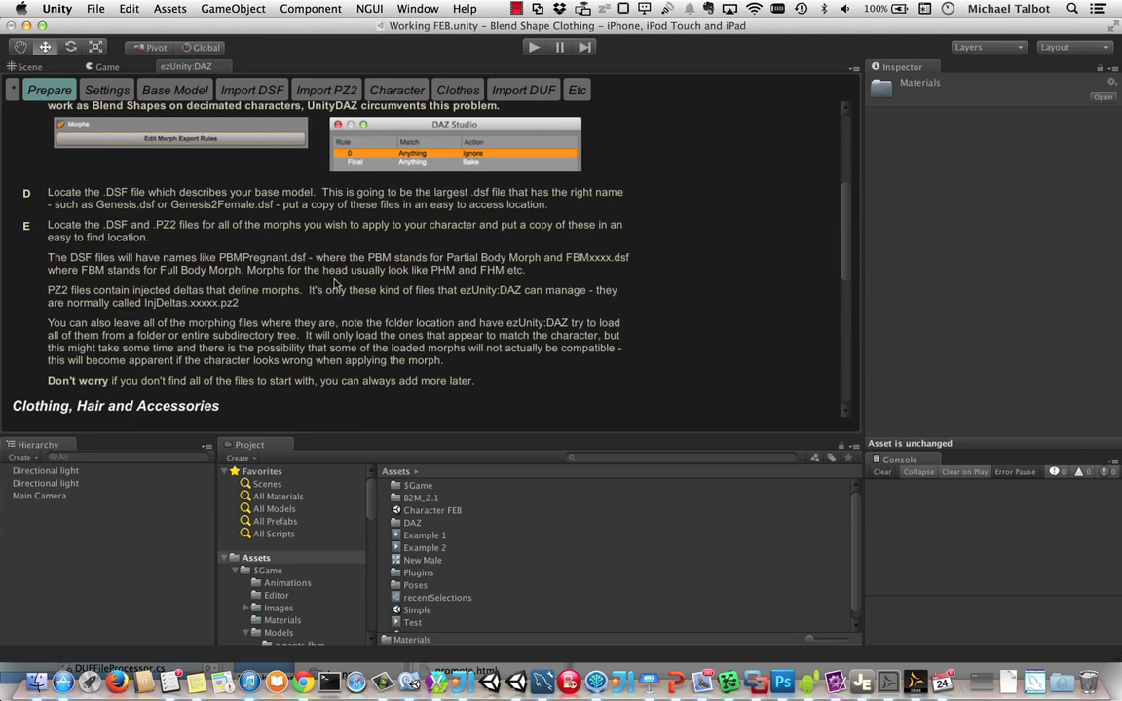
scroll(334, 283, up, 3)
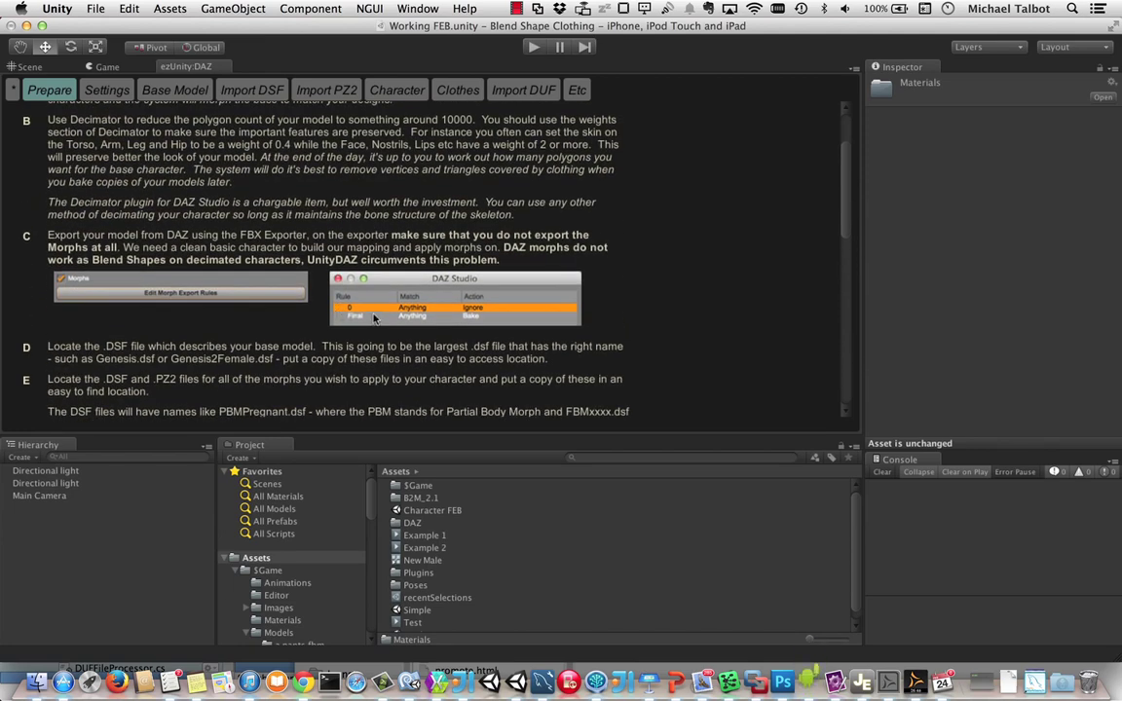
scroll(339, 293, down, 5)
scroll(325, 334, down, 3)
scroll(327, 335, down, 1)
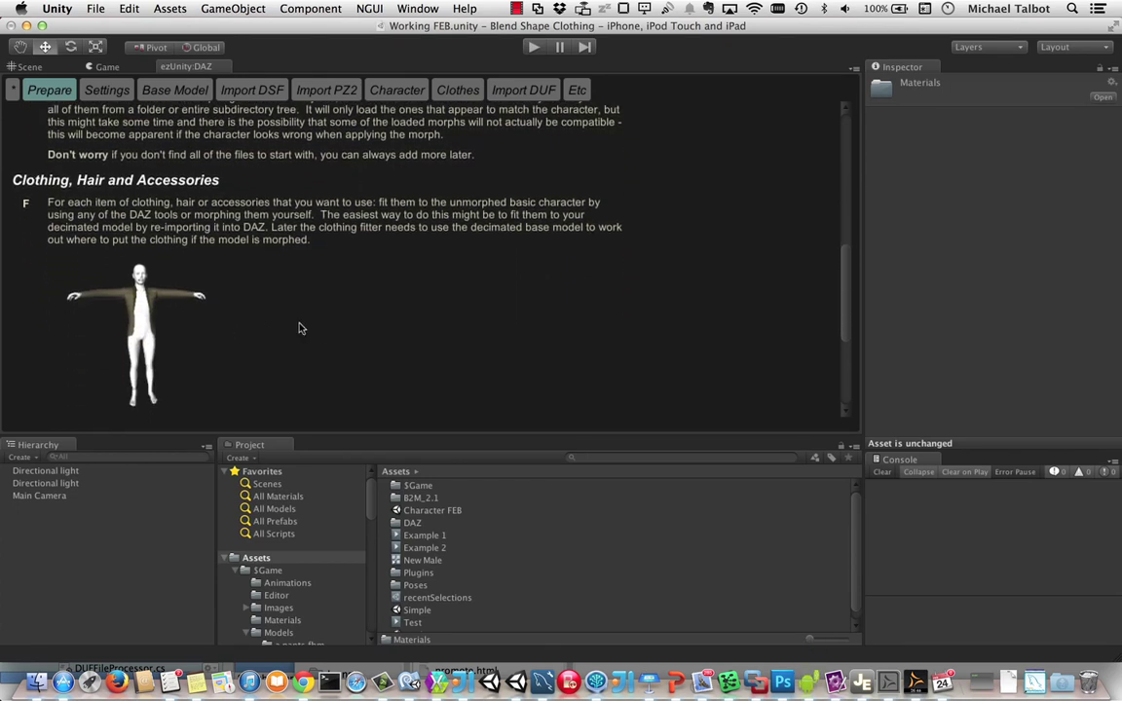
scroll(301, 328, down, 5)
scroll(299, 328, down, 1)
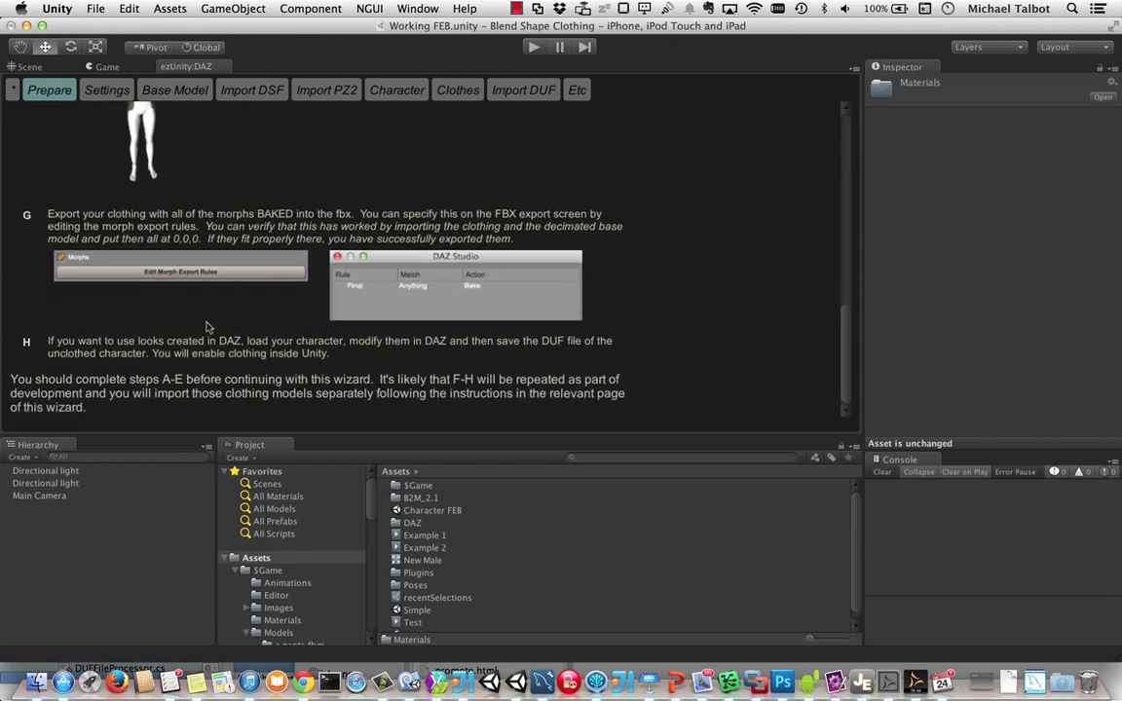
scroll(216, 327, up, 3)
scroll(215, 326, up, 6)
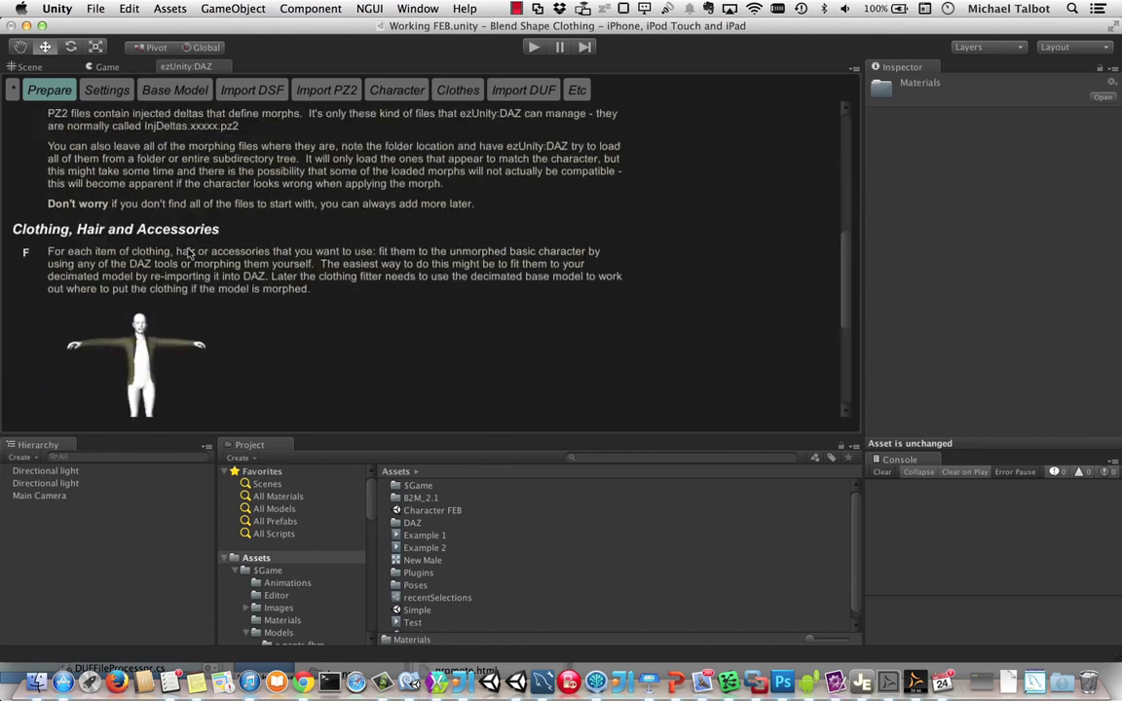
scroll(190, 253, up, 10)
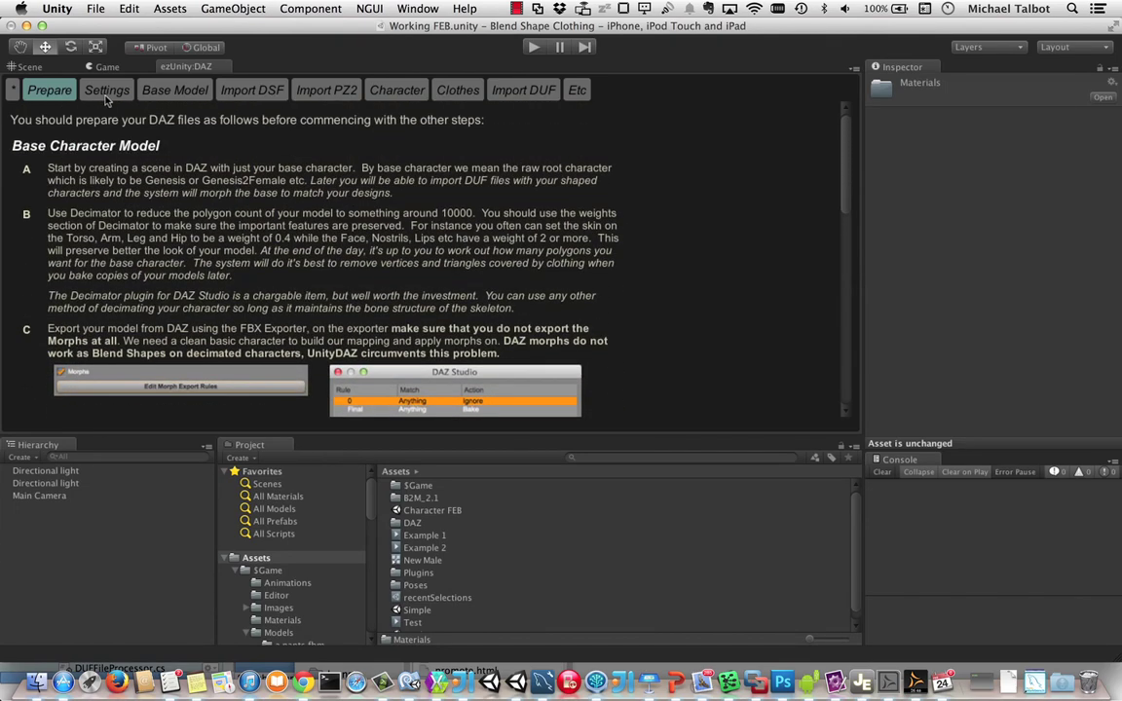
- Check the default definition asset path in Settings, then go to the Base Model page
click(93, 85)
click(200, 162)
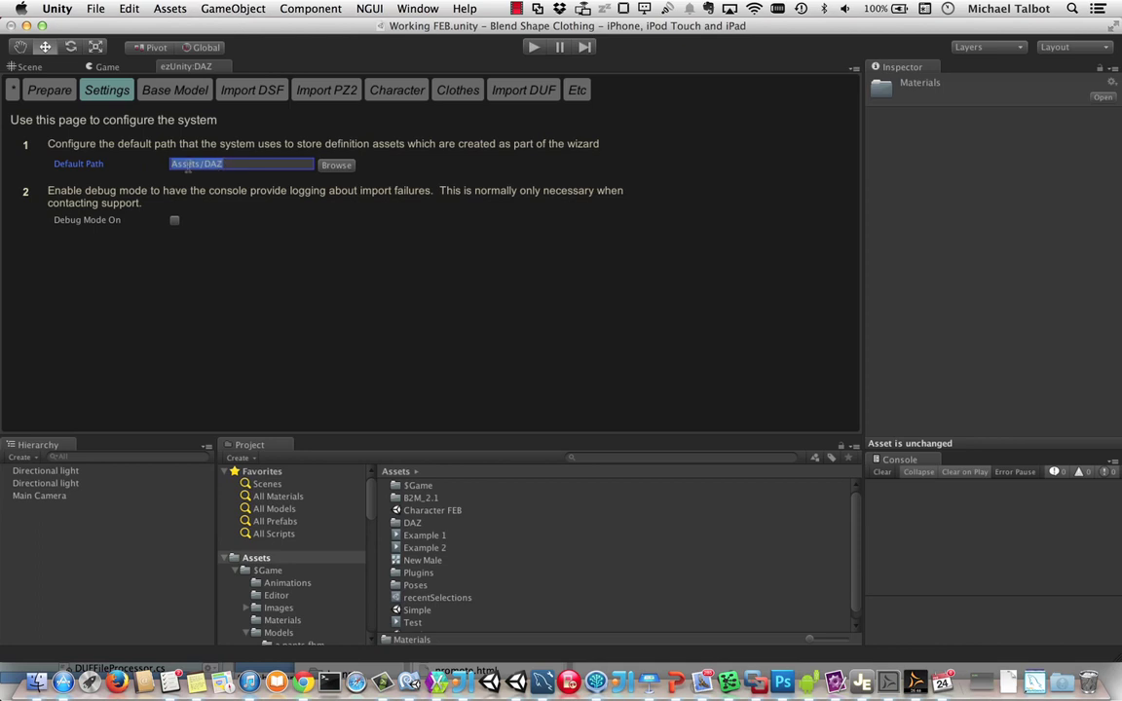
click(160, 87)
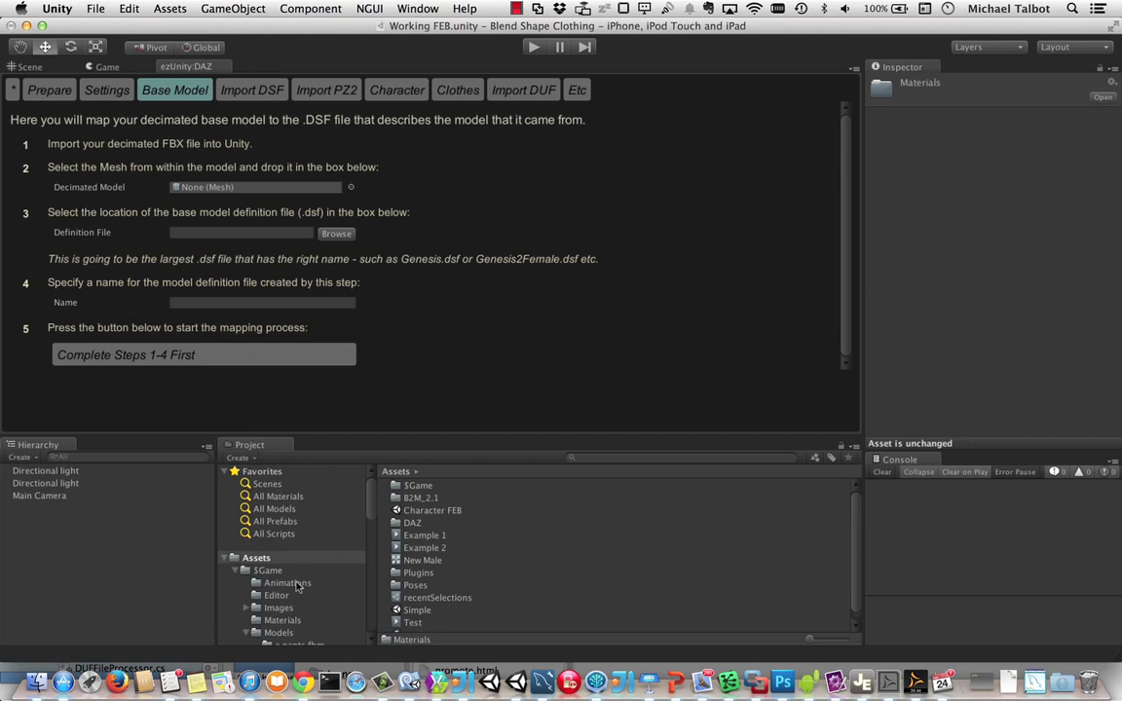
- Browse the Project panel to the $Game/Models folder
scroll(287, 594, down, 10)
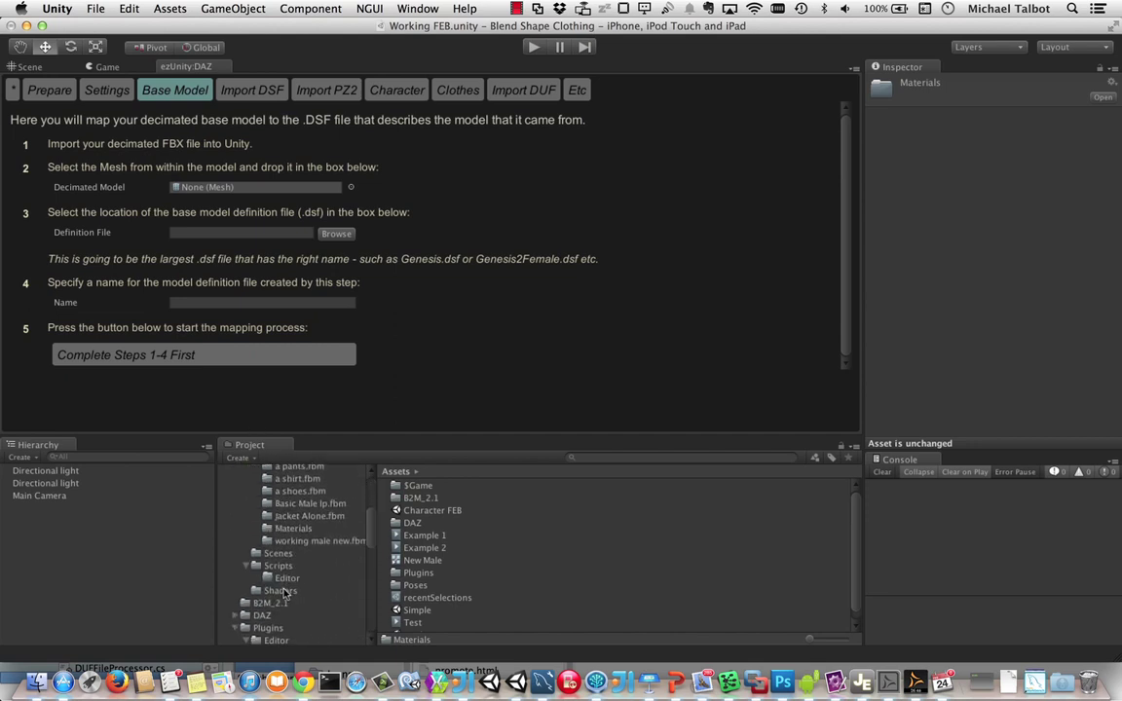
scroll(287, 596, down, 2)
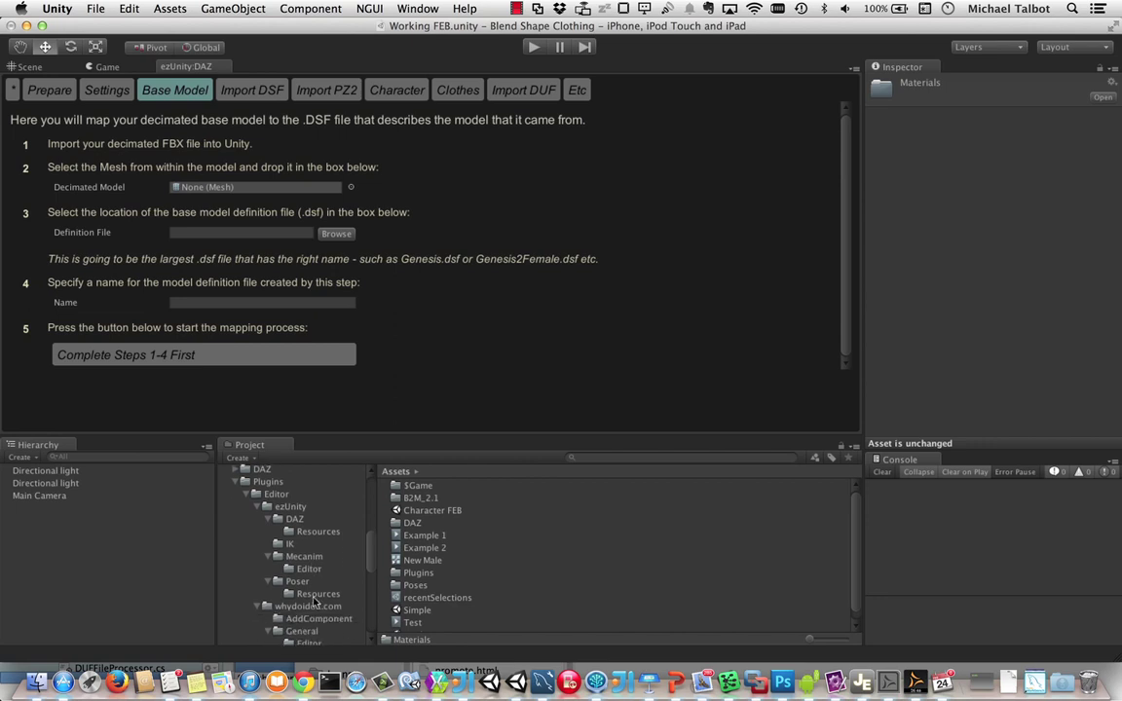
scroll(310, 601, up, 10)
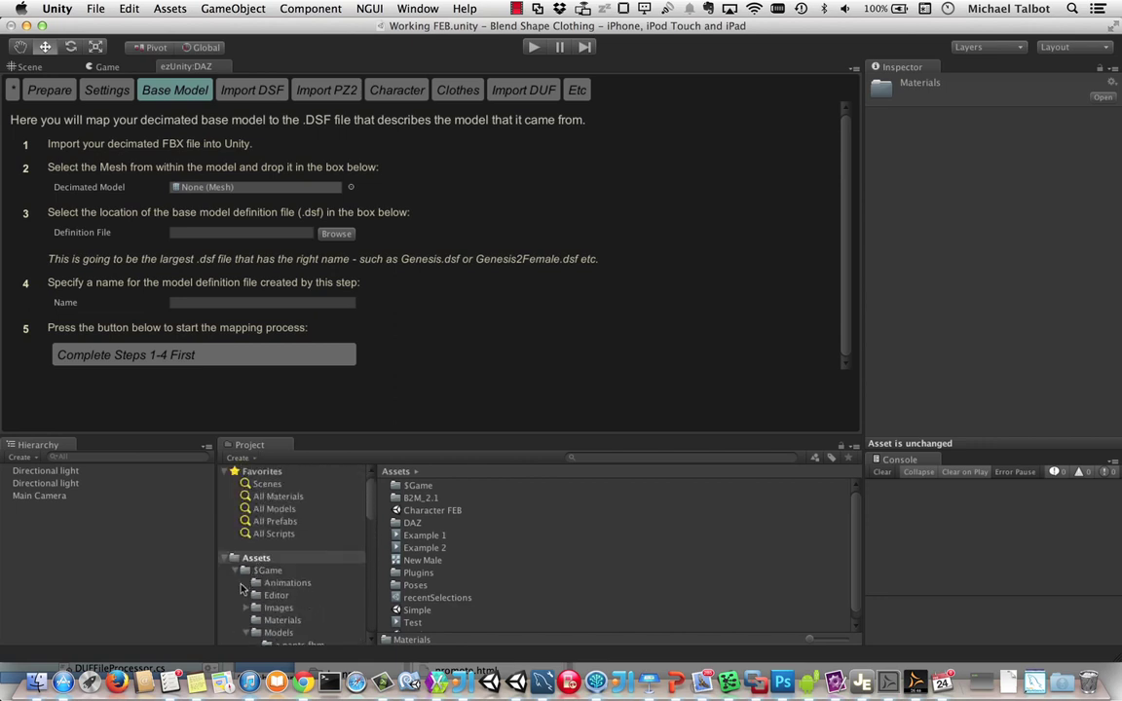
scroll(244, 565, down, 1)
scroll(260, 592, down, 3)
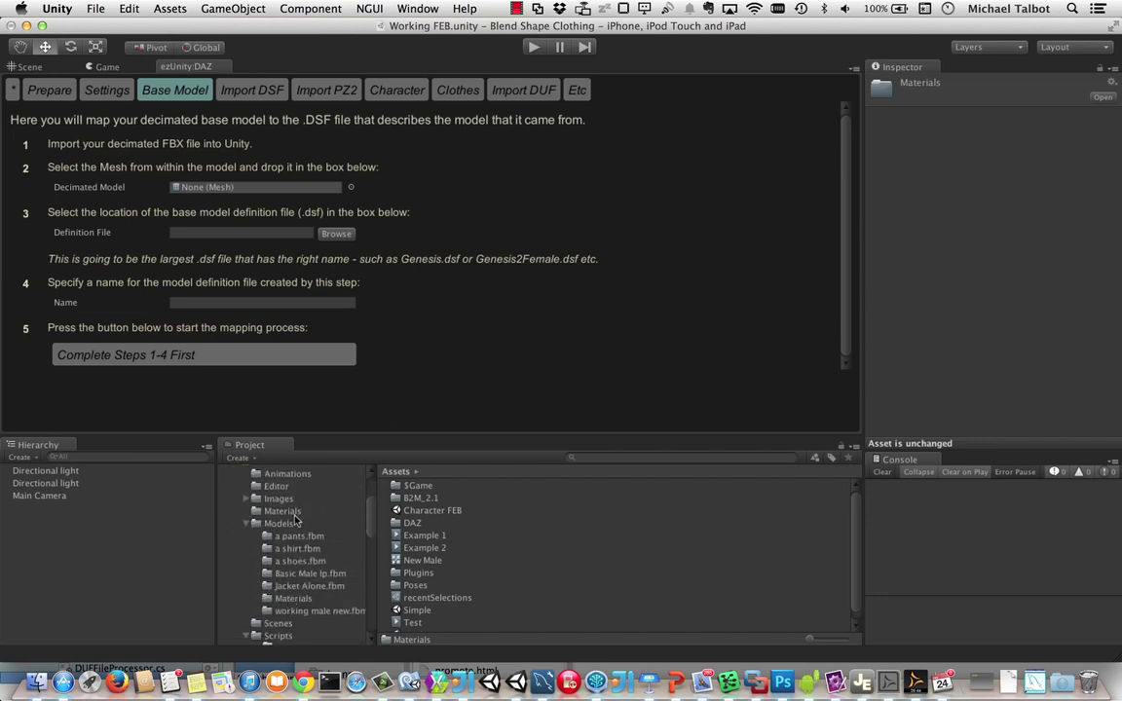
click(278, 523)
scroll(472, 585, down, 1)
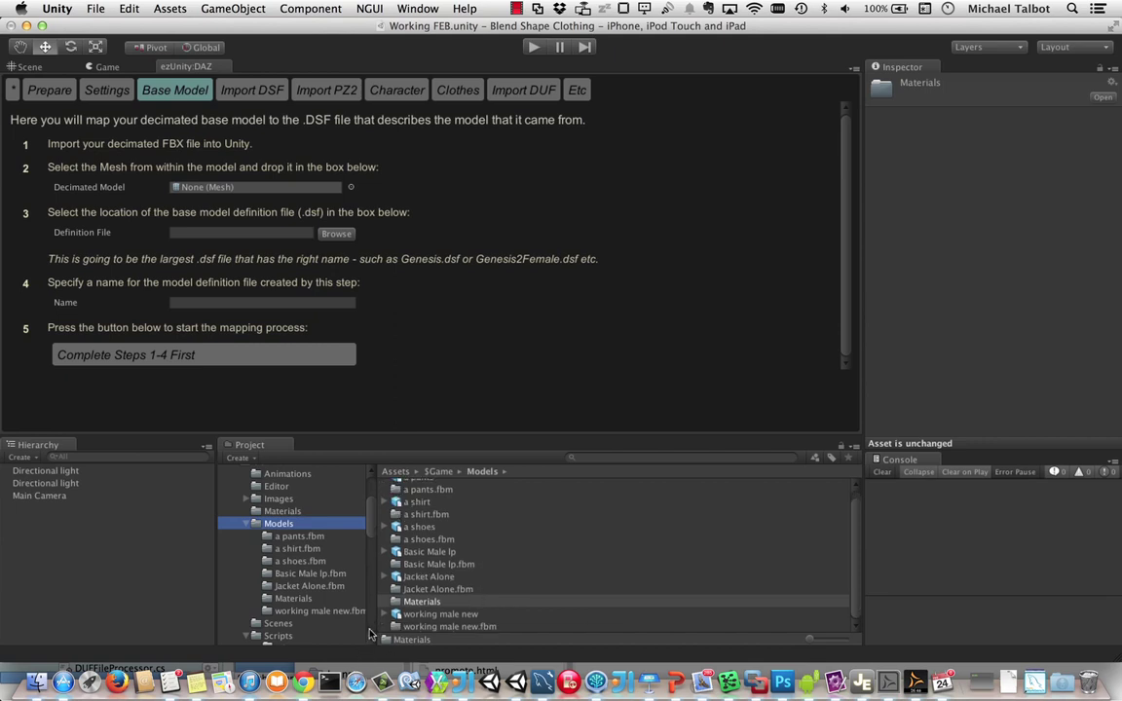
- Expand working male new and drag Genesis.Shape into the Decimated Model field
click(409, 601)
click(384, 614)
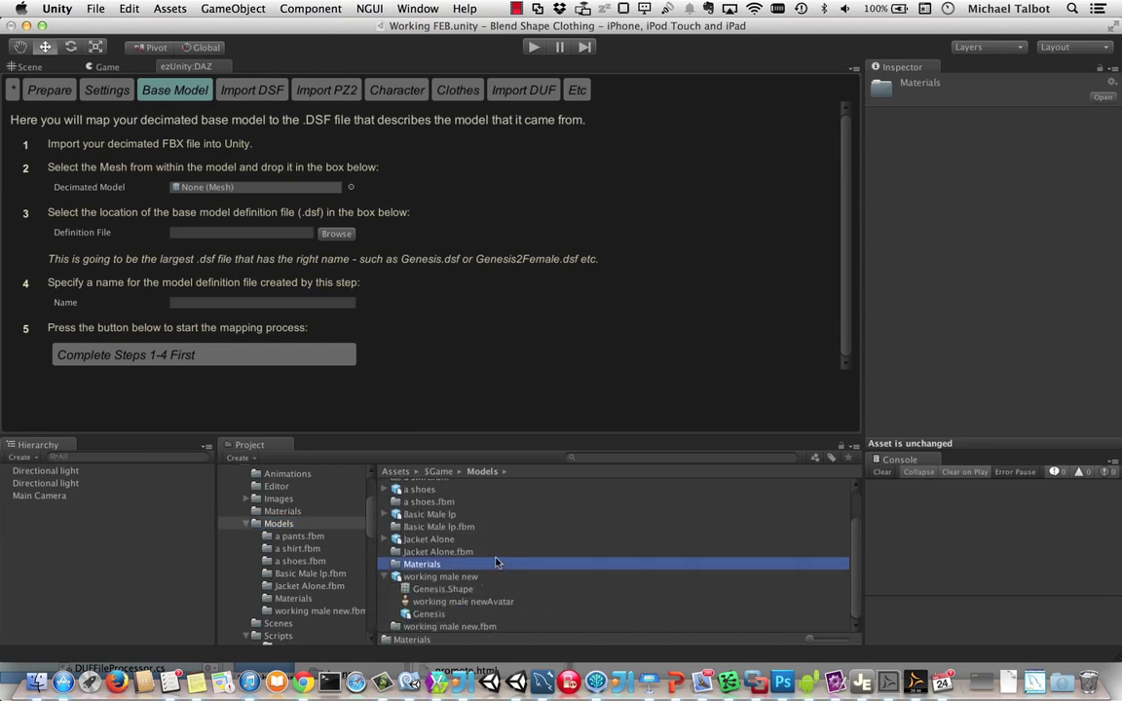
click(468, 591)
drag(467, 595, 213, 188)
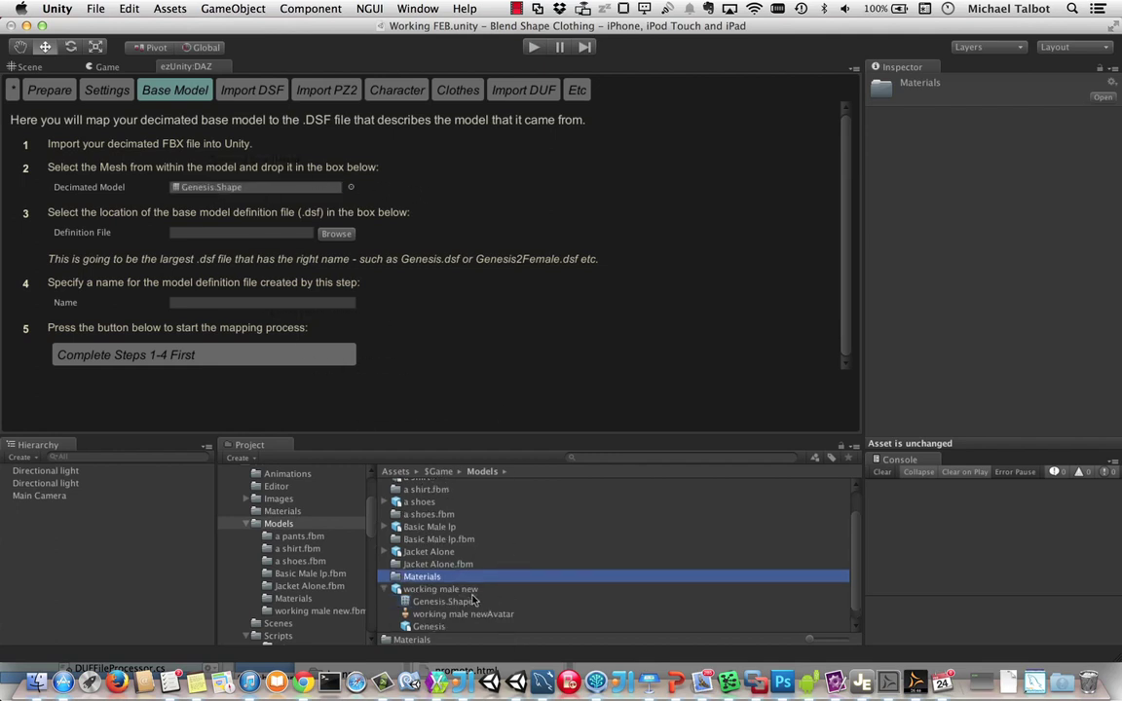
click(209, 231)
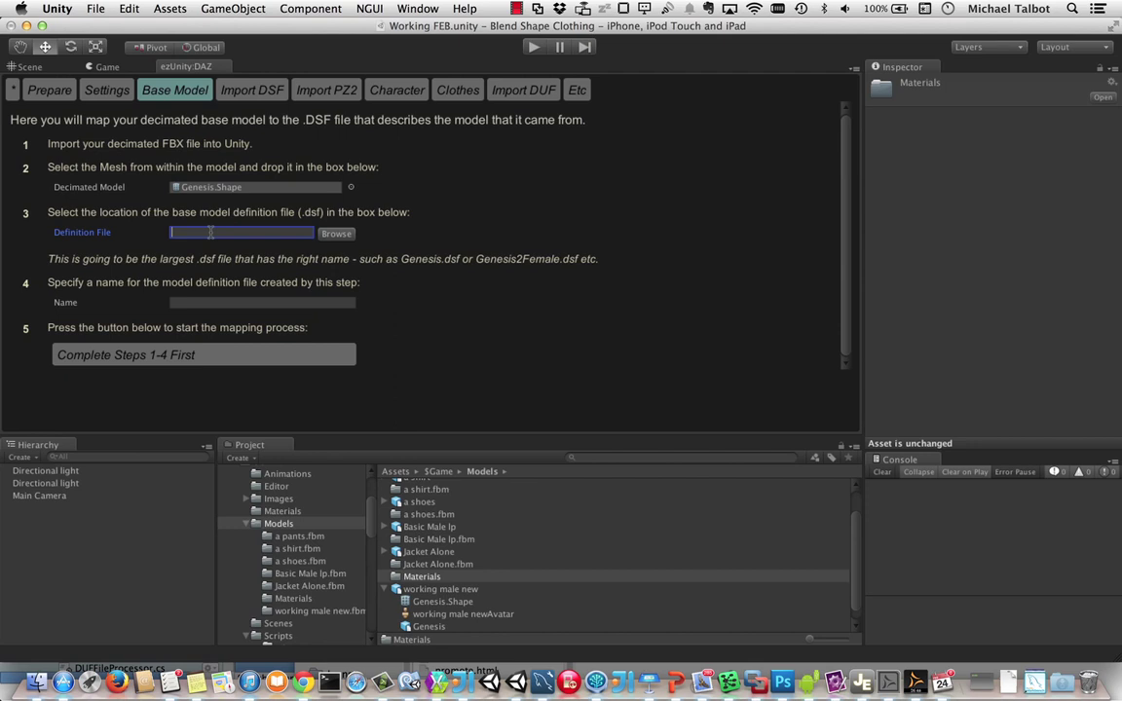
- Choose Desktop/Genesis.dsf as the base model definition file
click(334, 235)
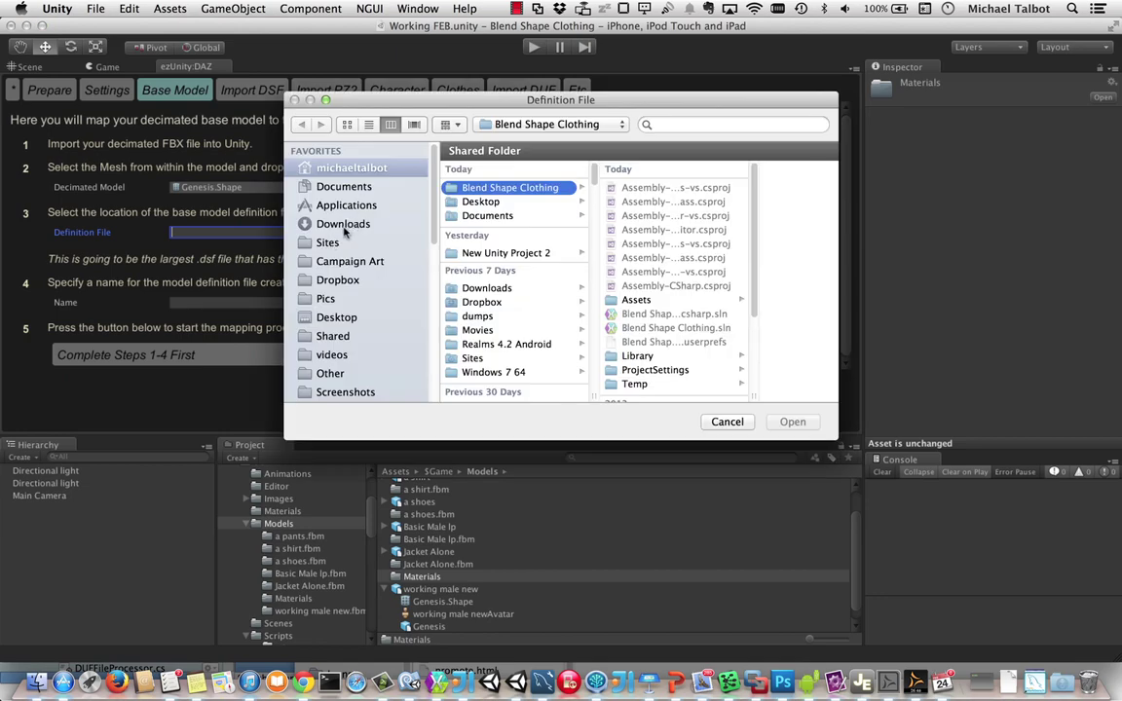
click(336, 320)
scroll(503, 346, down, 3)
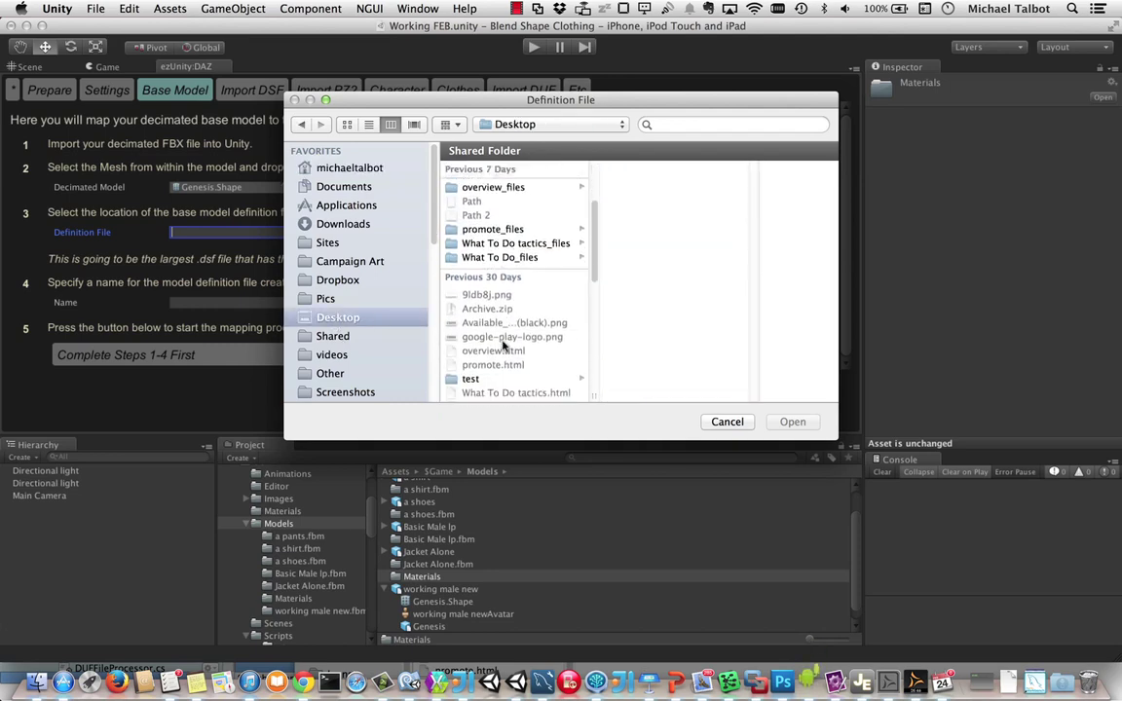
scroll(503, 346, down, 5)
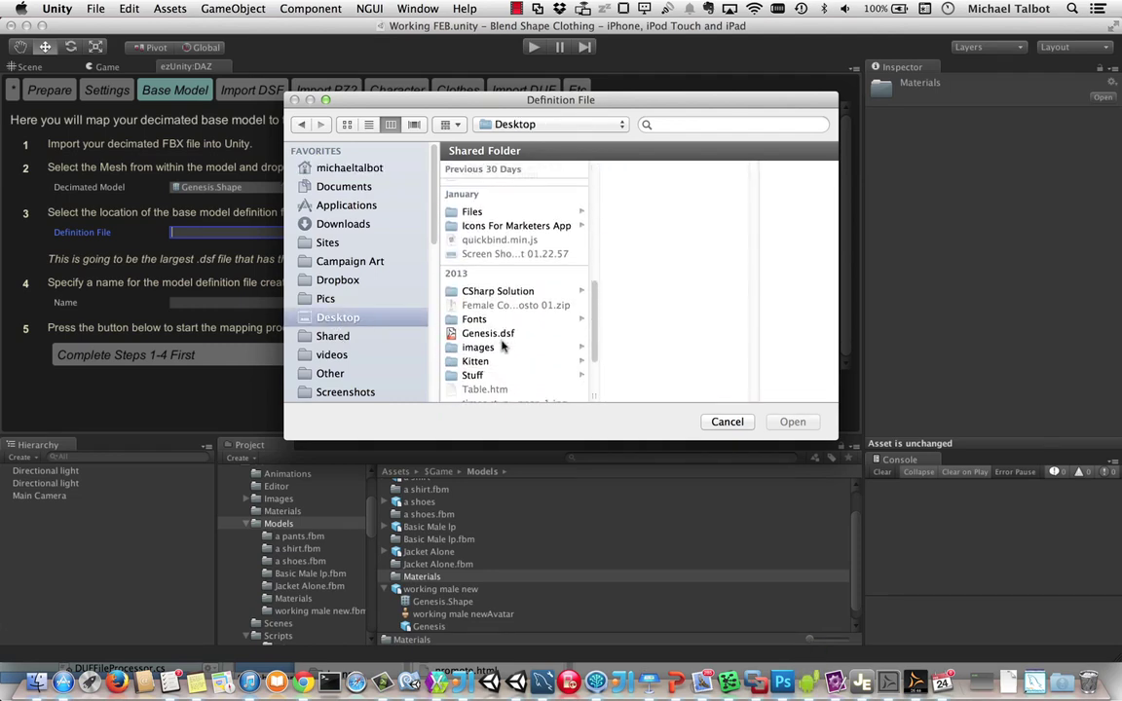
click(491, 334)
click(792, 422)
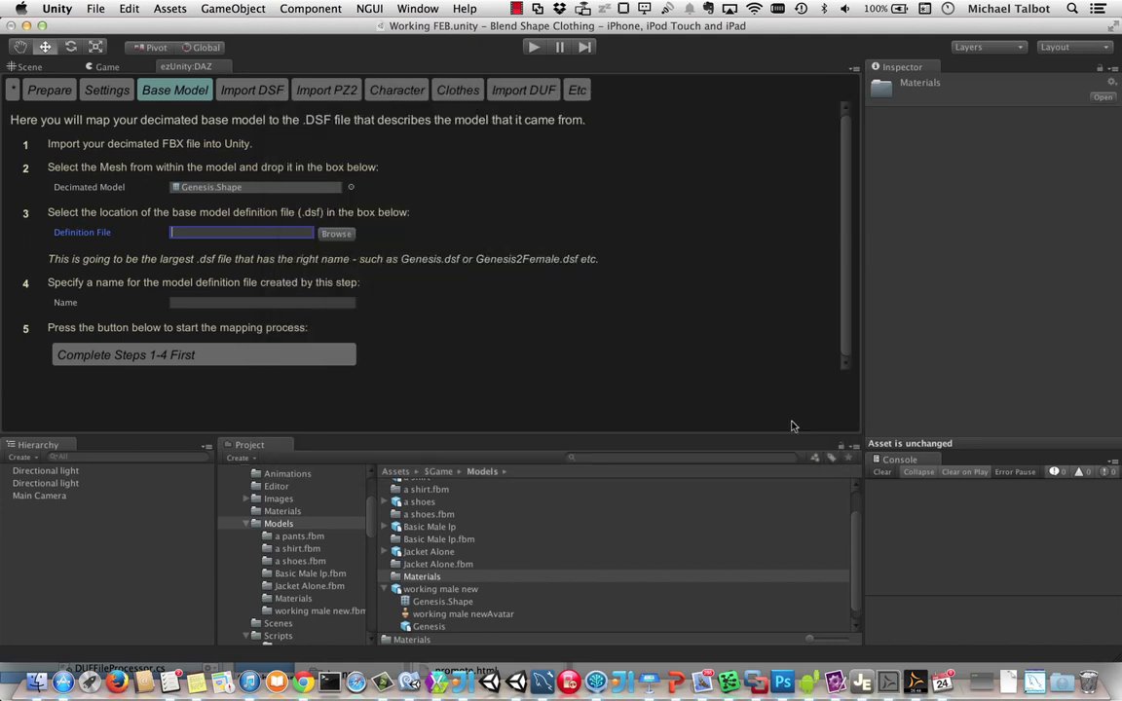
- Name the model definition 'Demo Genesis'
click(302, 303)
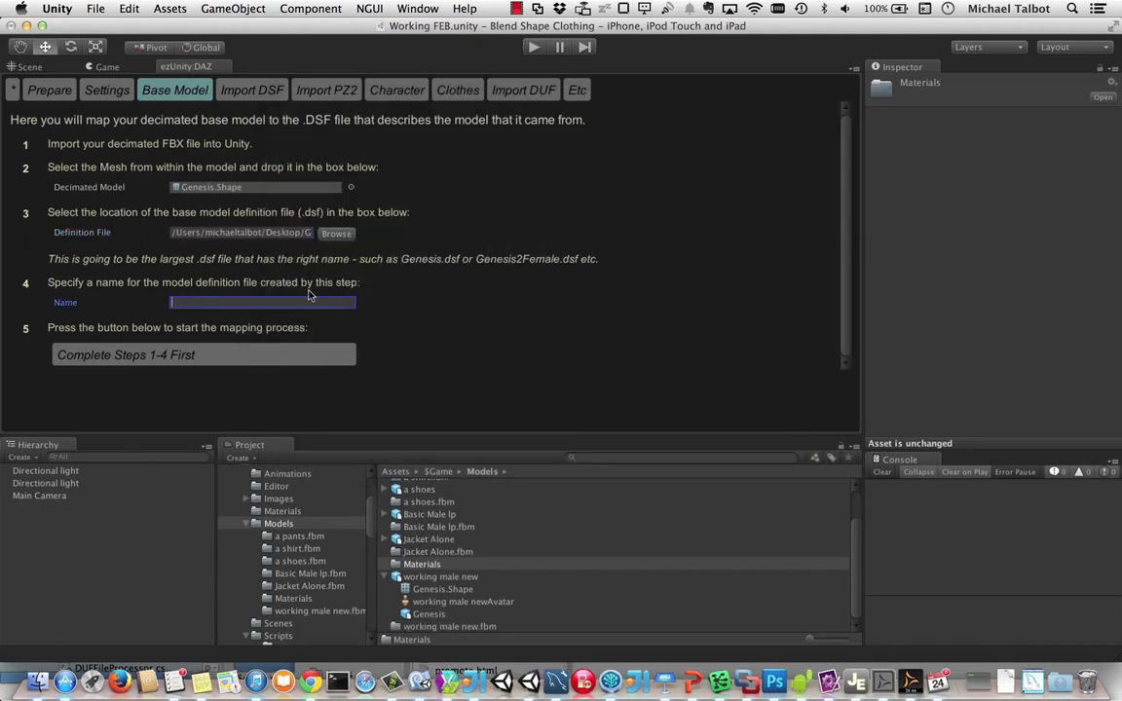
text(De)
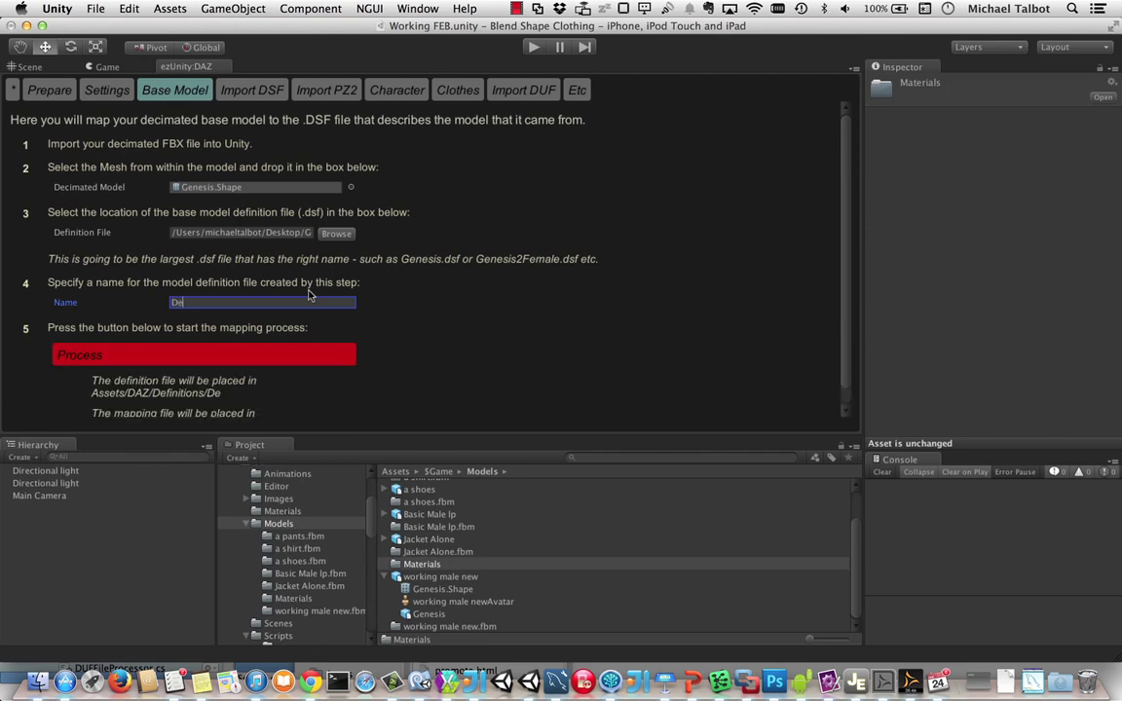
text(mo Genesis)
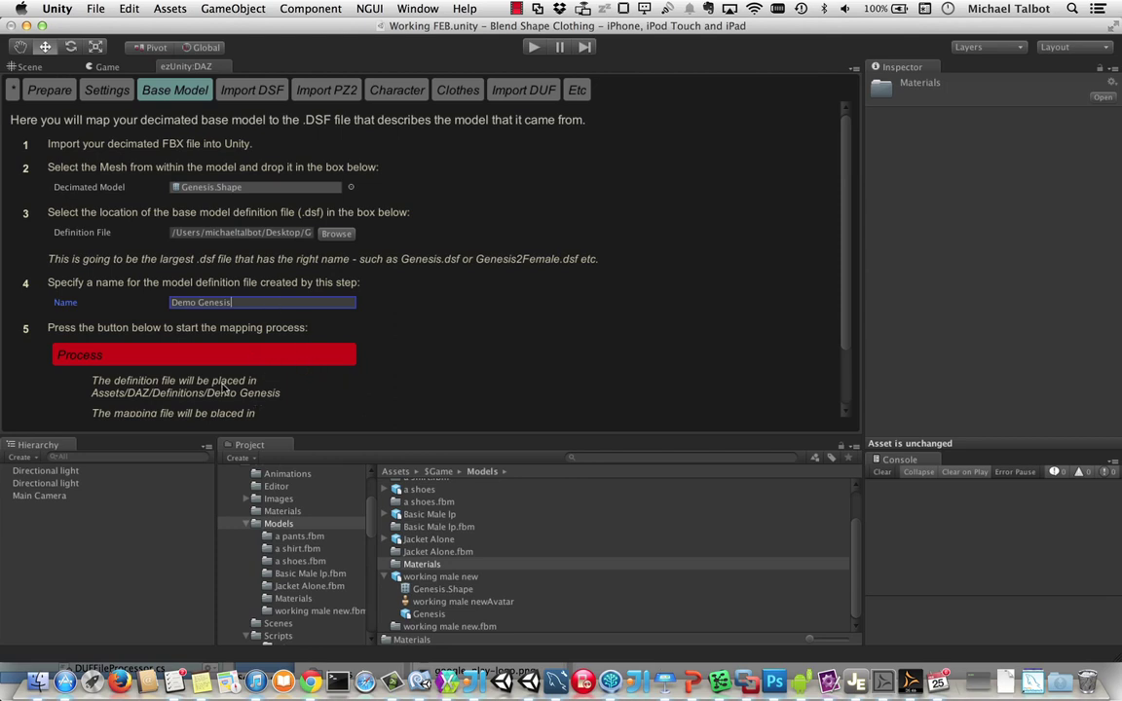
scroll(234, 390, down, 3)
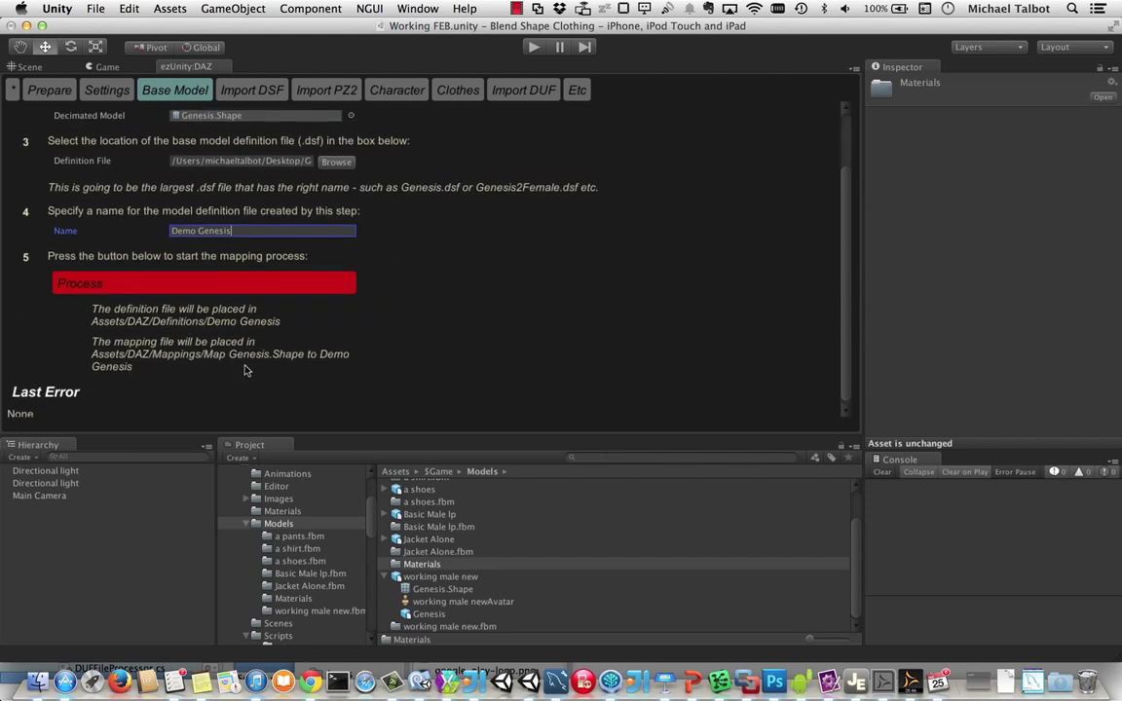
- Import the DSF morphs from the folder on the Import DSF page
click(249, 89)
scroll(389, 291, down, 5)
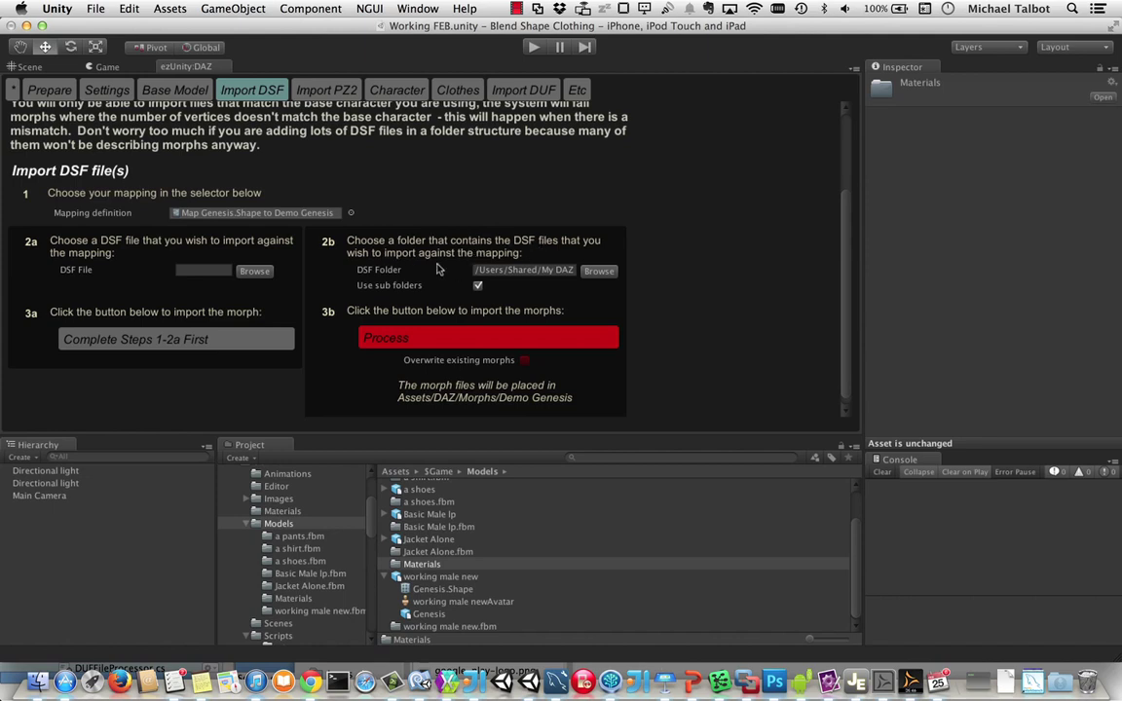
click(573, 271)
drag(579, 272, 420, 277)
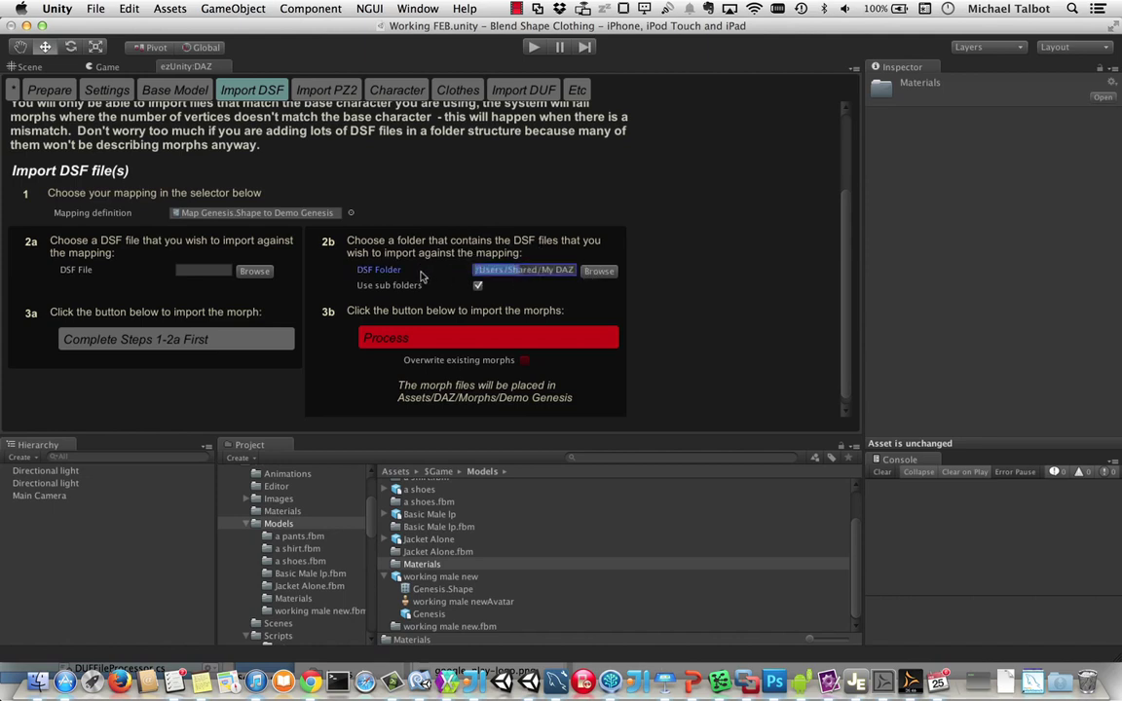
click(409, 331)
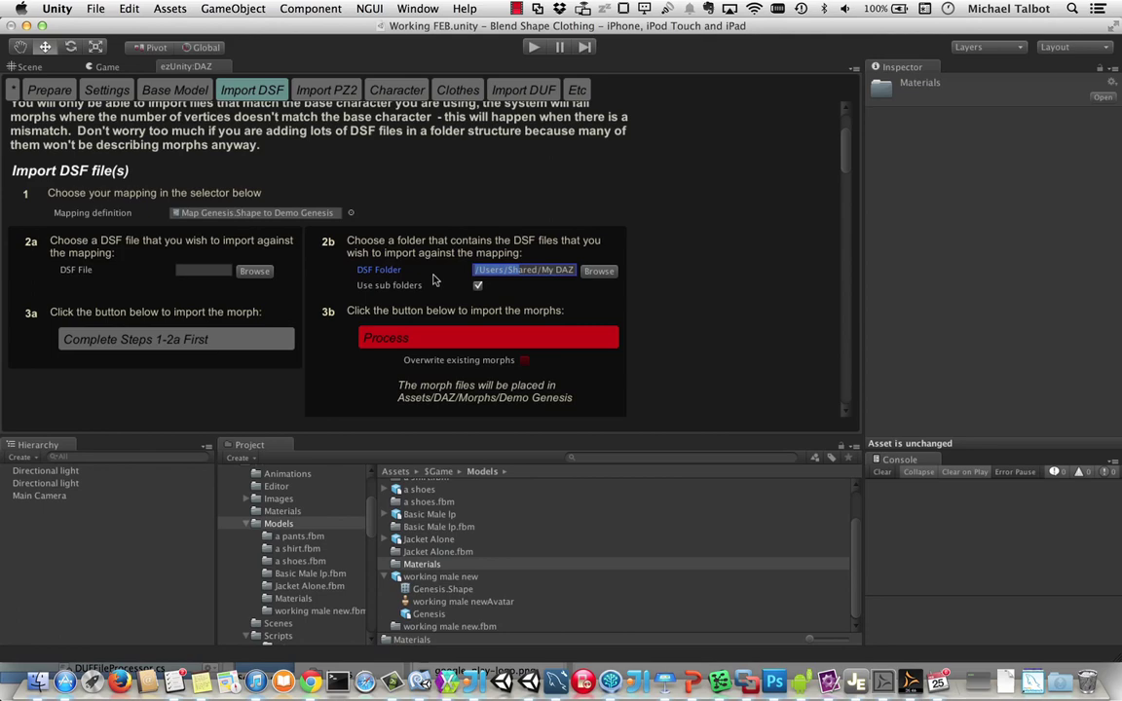
- Review the import results, then move to the Import PZ2 page
scroll(400, 331, down, 5)
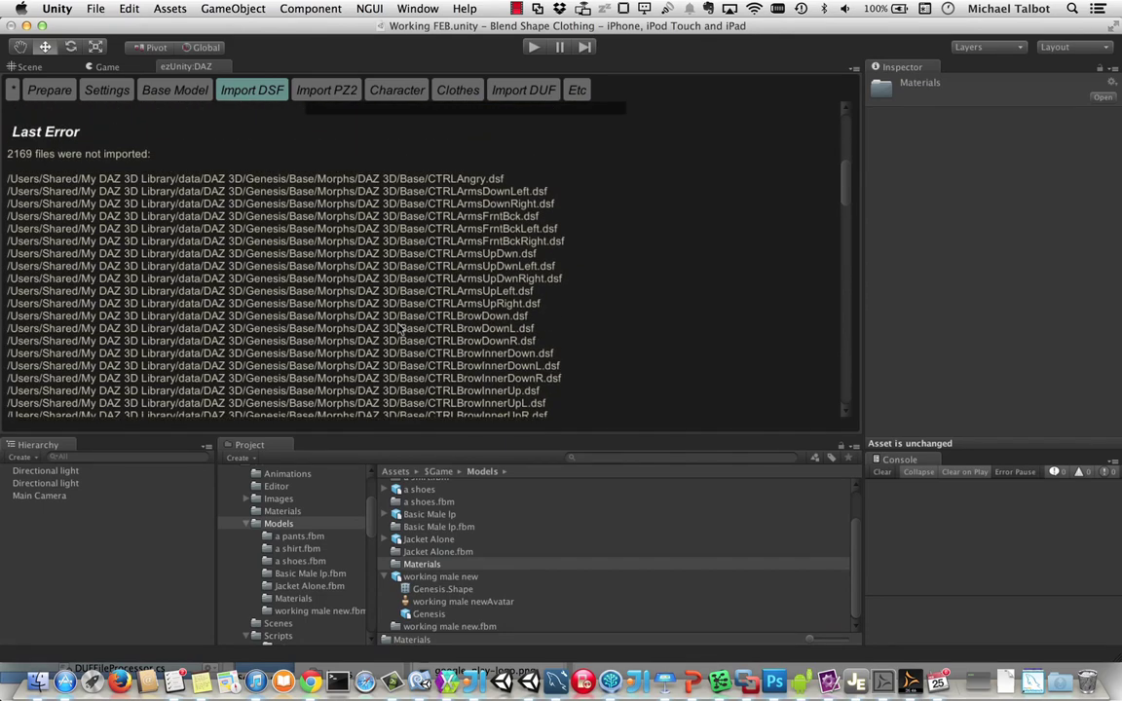
scroll(328, 272, up, 5)
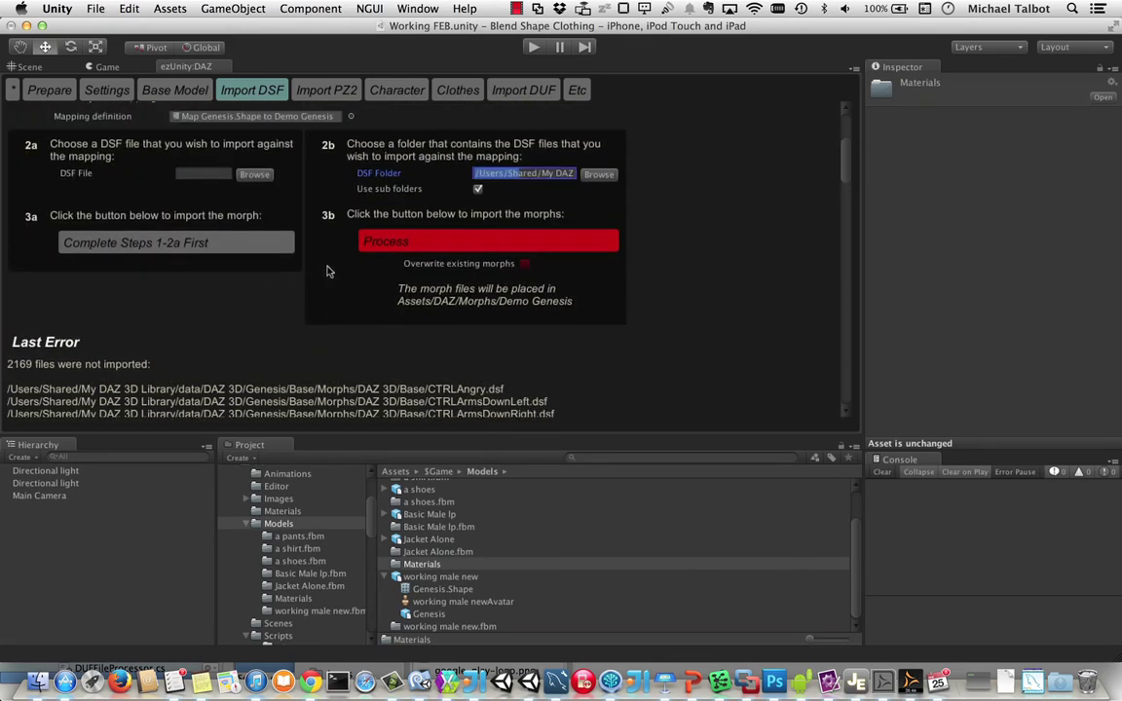
scroll(327, 272, up, 5)
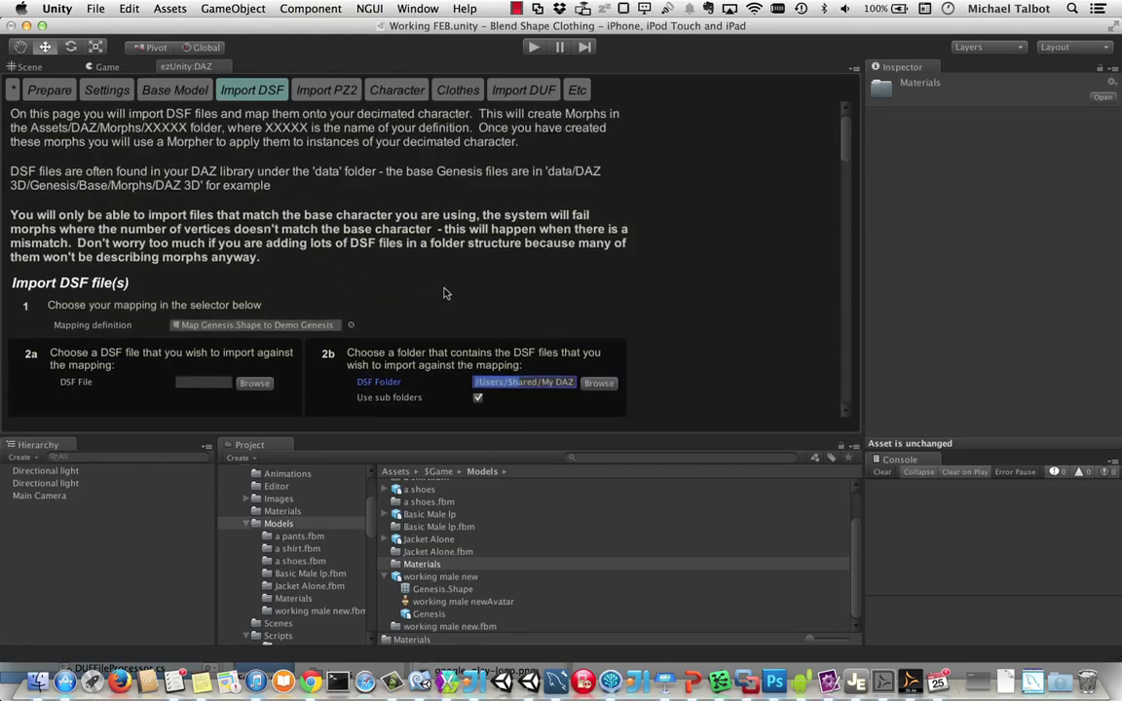
scroll(443, 292, down, 3)
scroll(436, 288, up, 3)
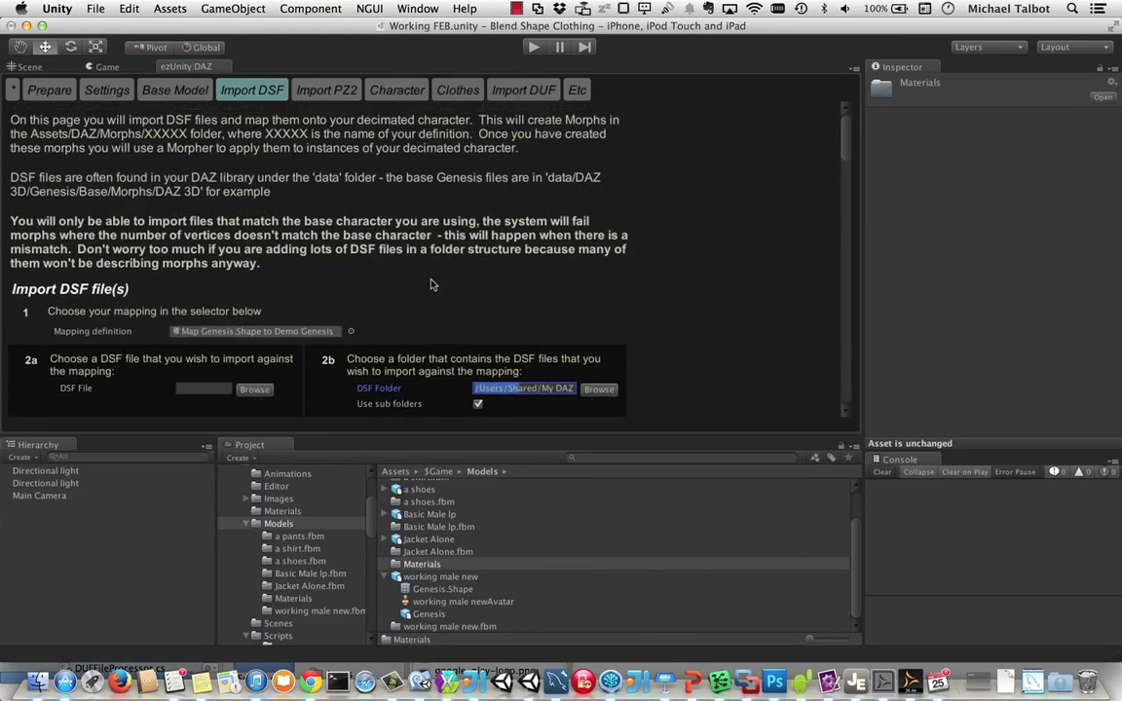
click(324, 88)
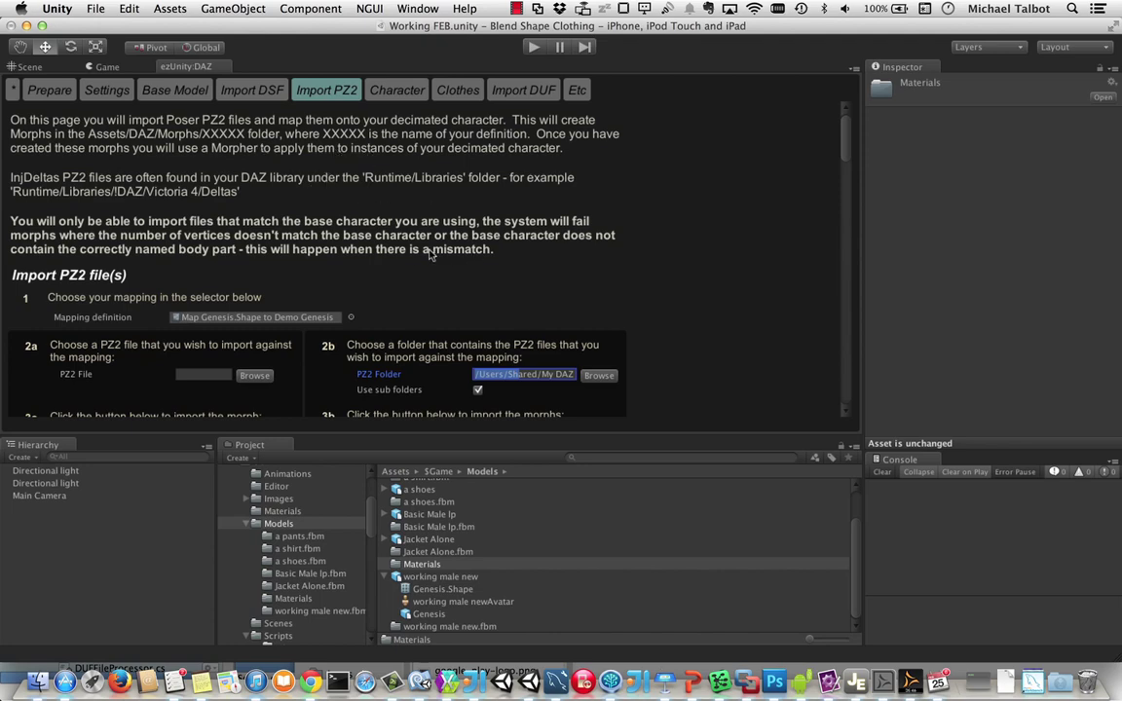
scroll(409, 226, down, 4)
scroll(448, 180, up, 4)
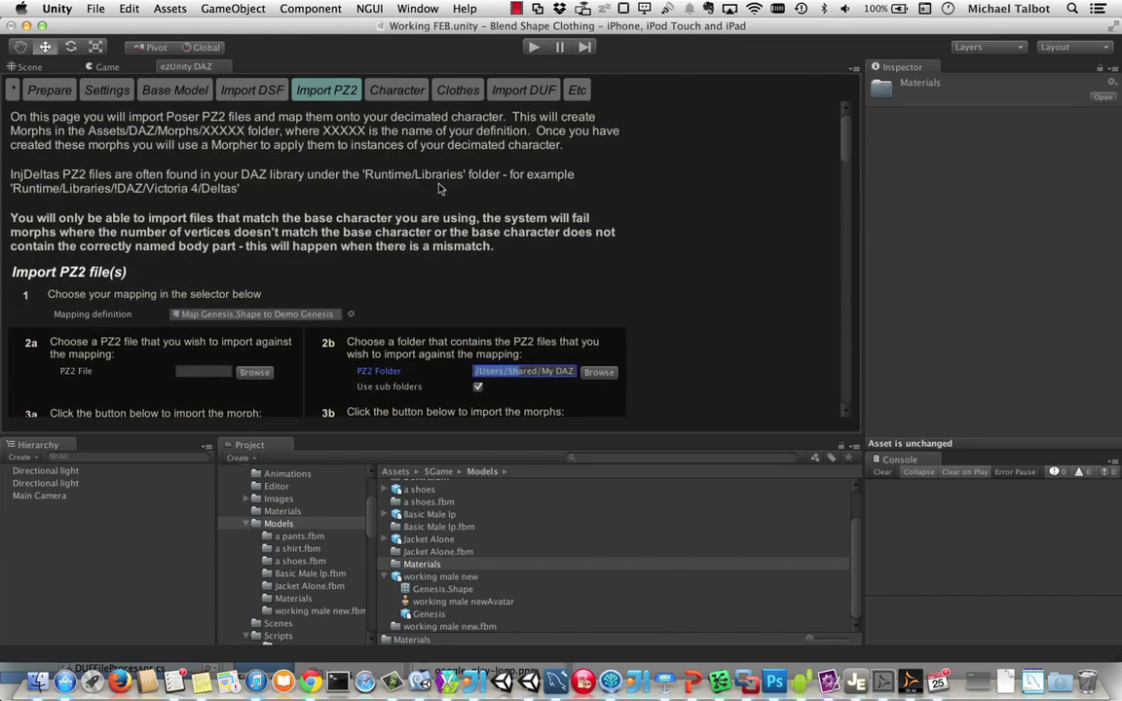
- Assign working male new as the Character model and process it into Demo Genesis
click(397, 91)
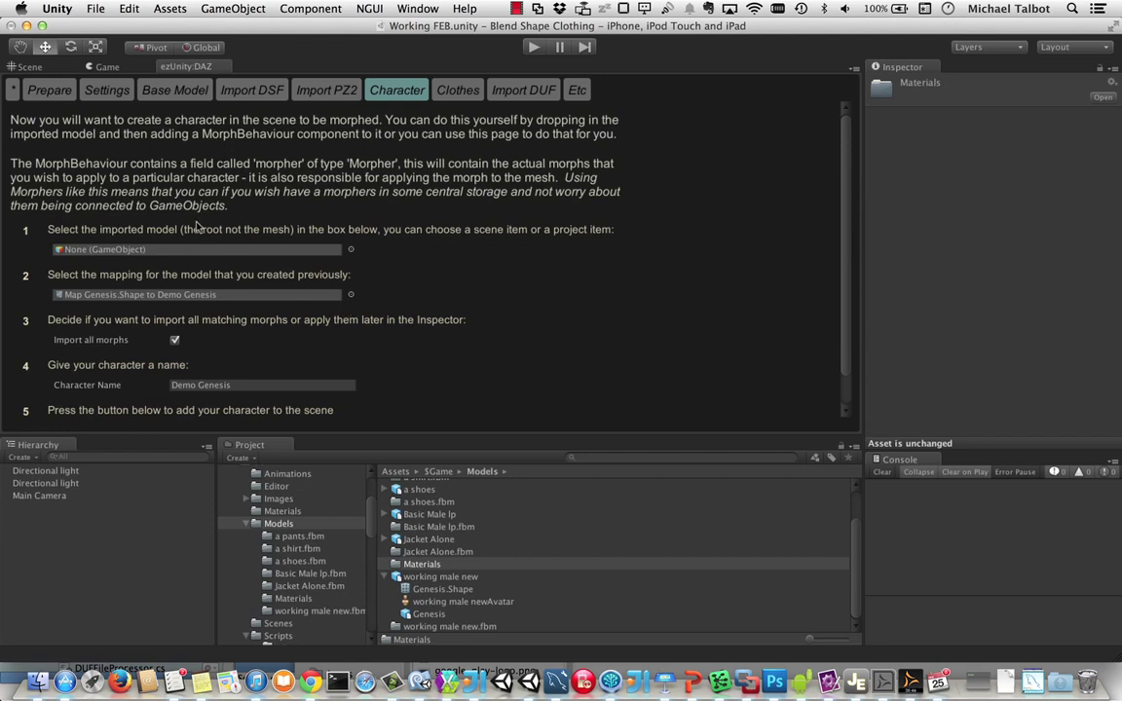
click(428, 565)
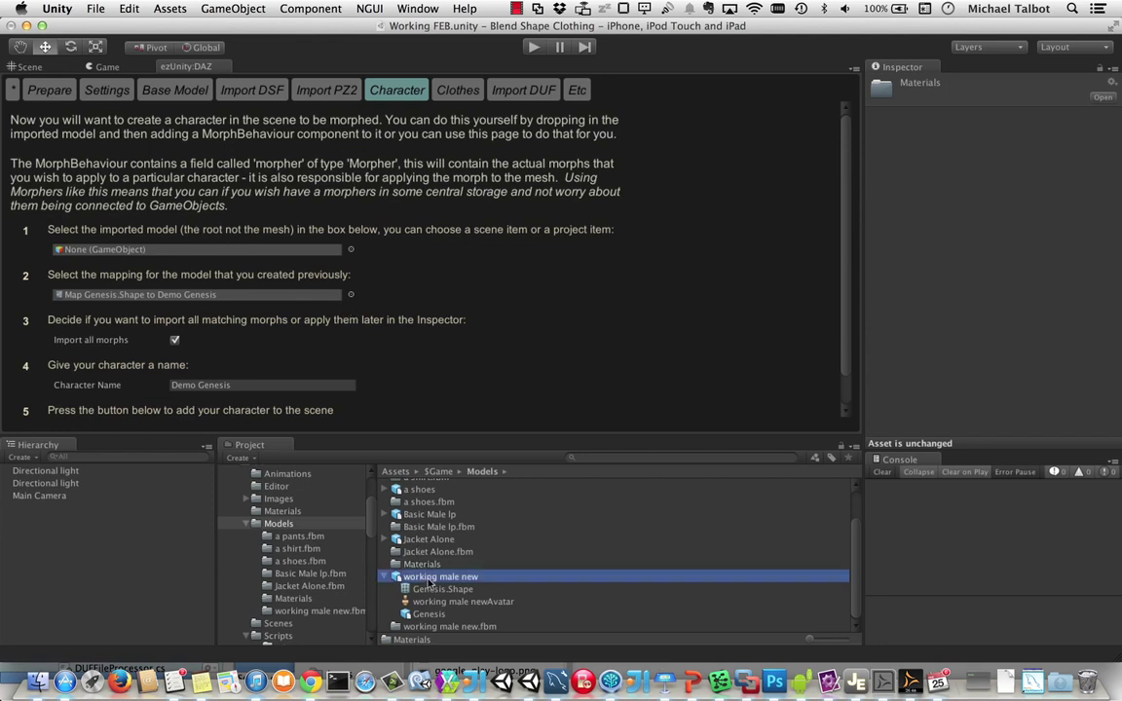
scroll(171, 251, down, 1)
drag(171, 251, 200, 225)
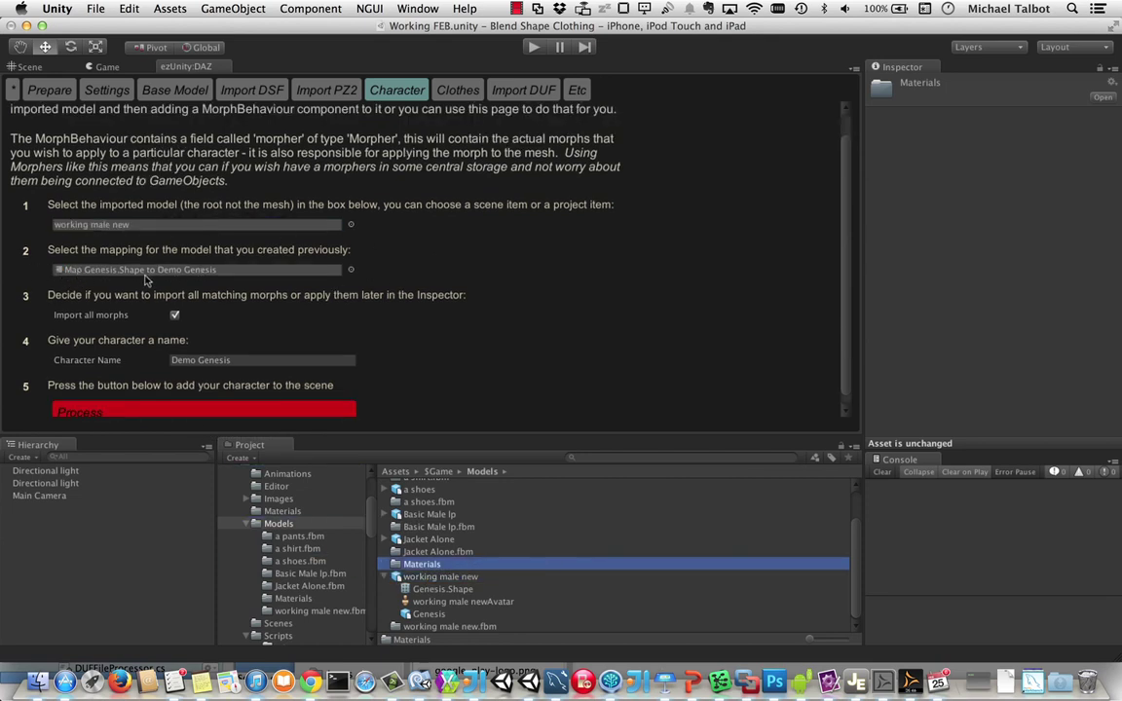
scroll(310, 302, down, 1)
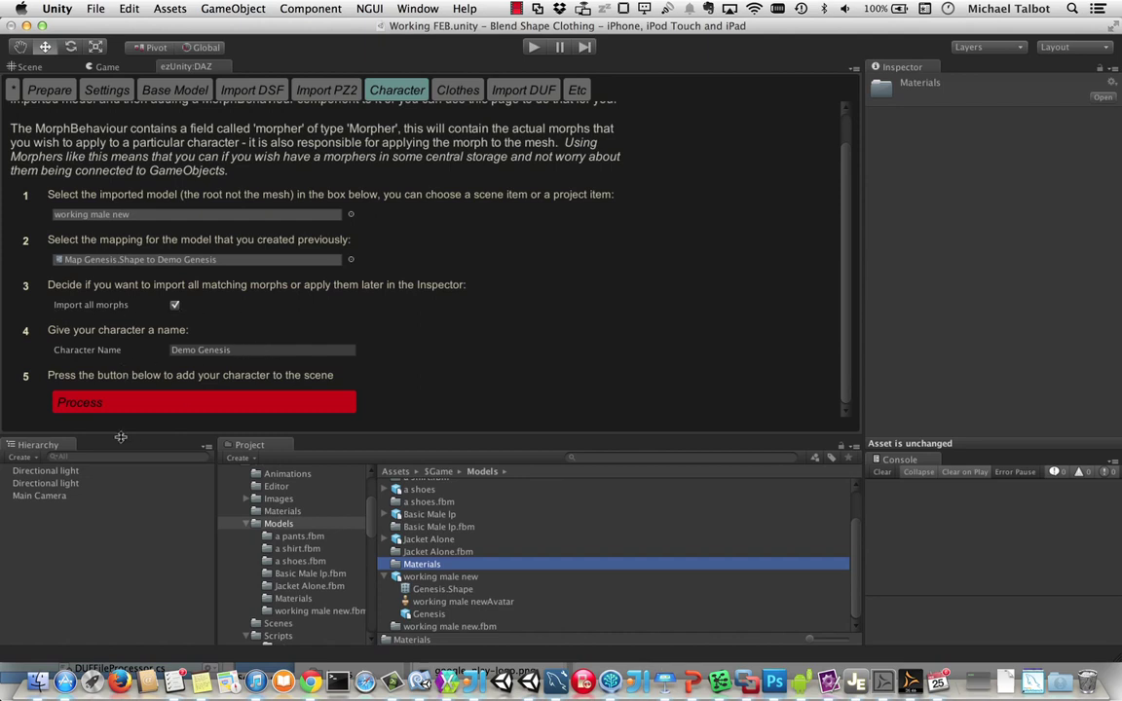
click(107, 407)
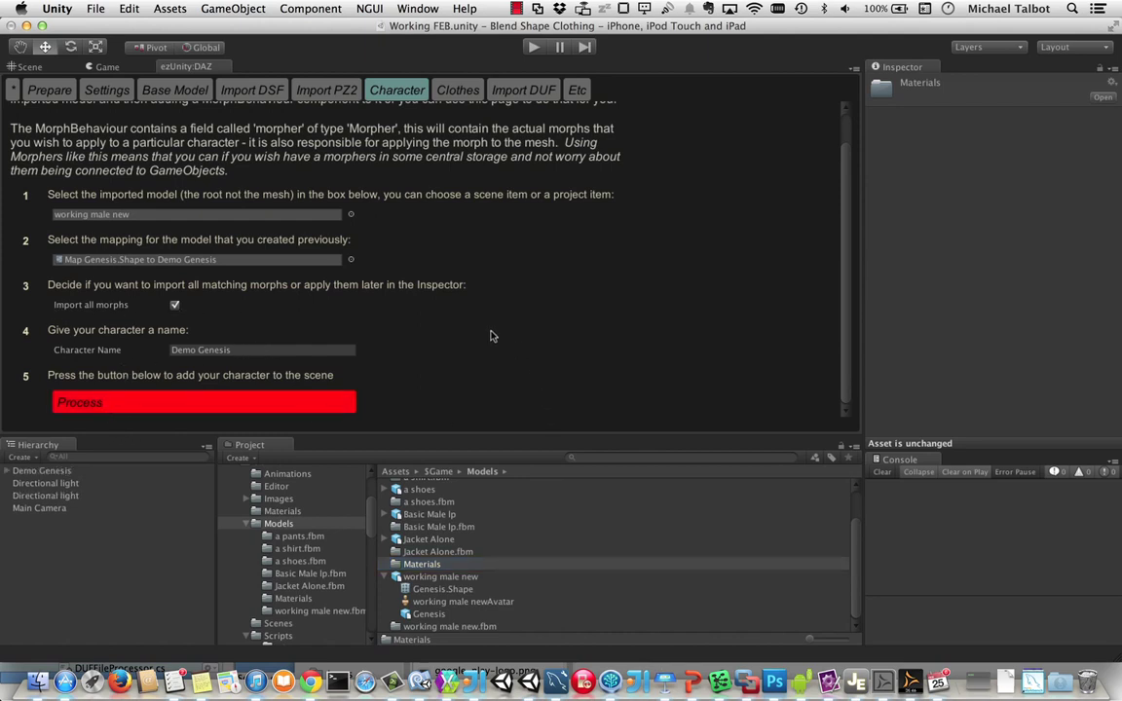
- Show the Scene view, zoomed in and orbited around the T-posed Demo Genesis figure
click(35, 68)
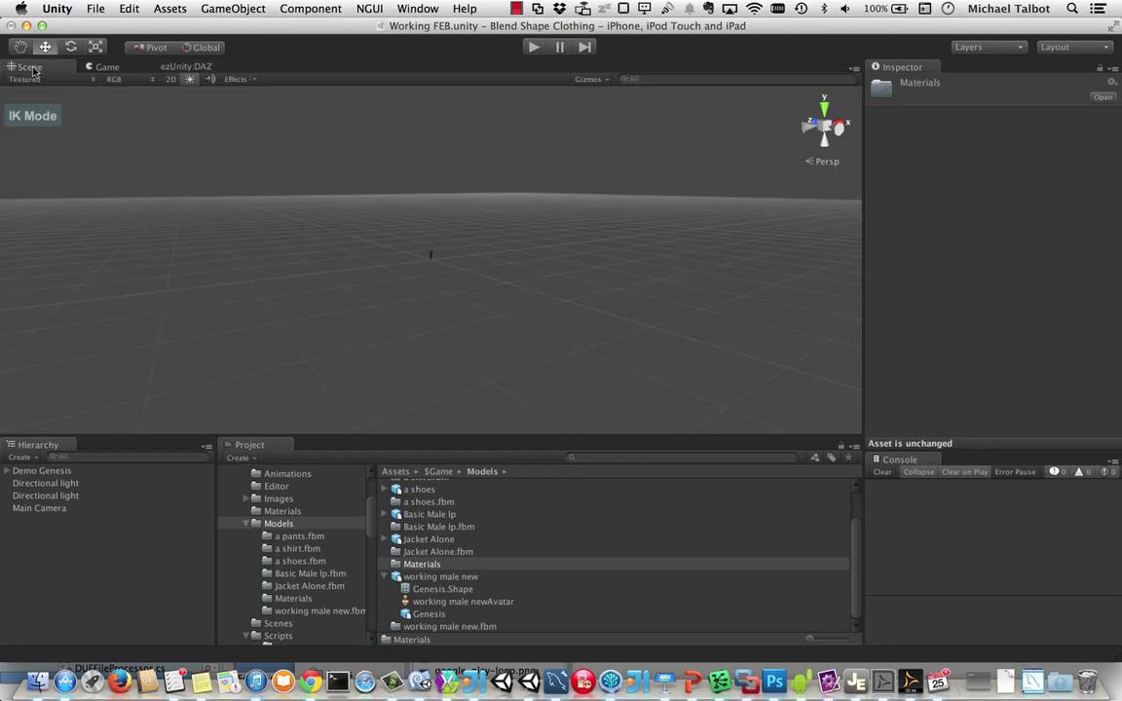
scroll(433, 261, down, 10)
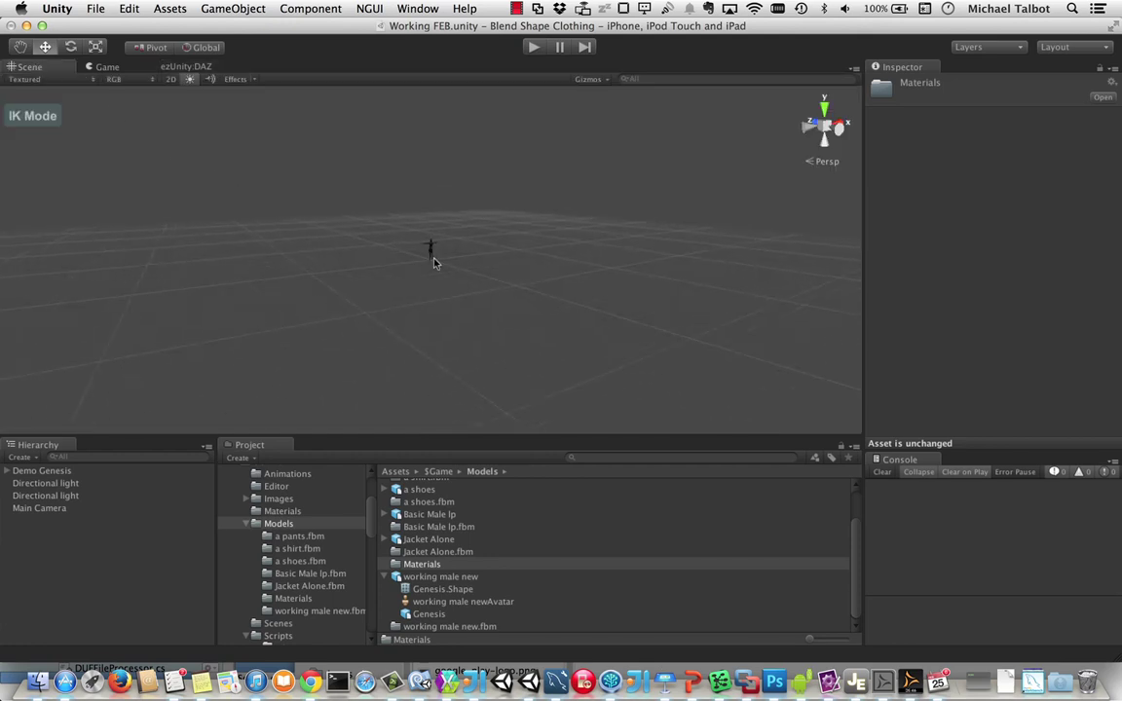
scroll(434, 261, down, 2)
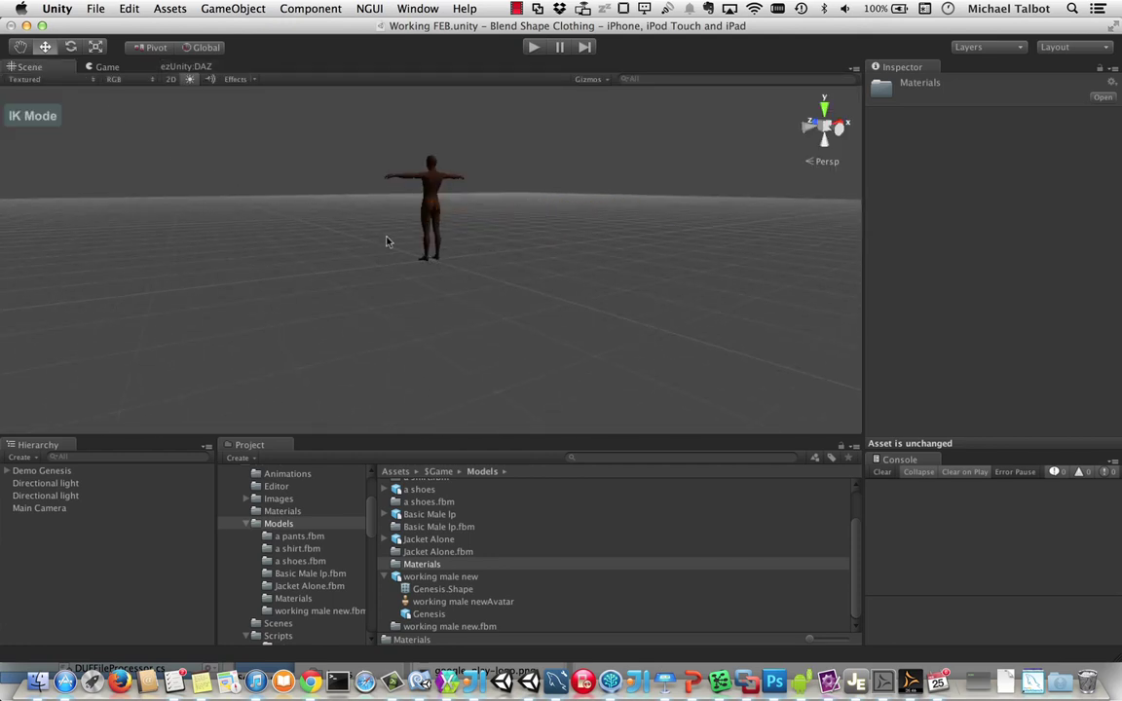
alt+drag(490, 226, 644, 352)
- Select the Genesis.Shape mesh under Demo Genesis > Genesis in the Hierarchy
middle_drag(644, 352, 605, 339)
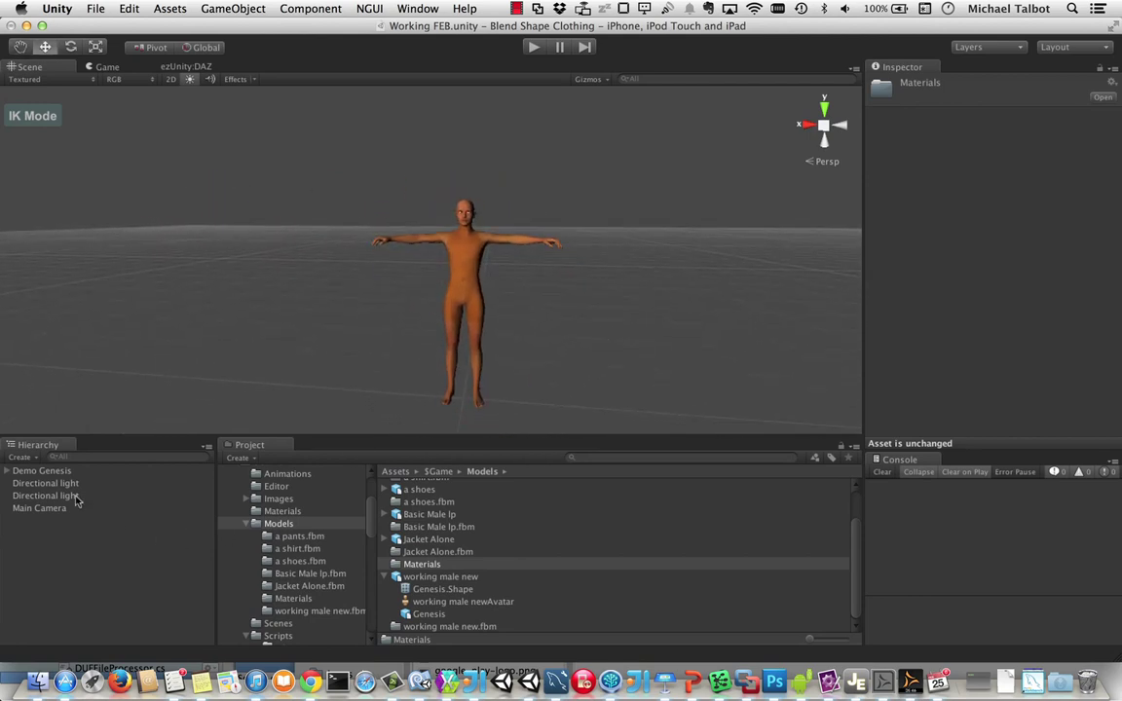
click(6, 470)
click(25, 484)
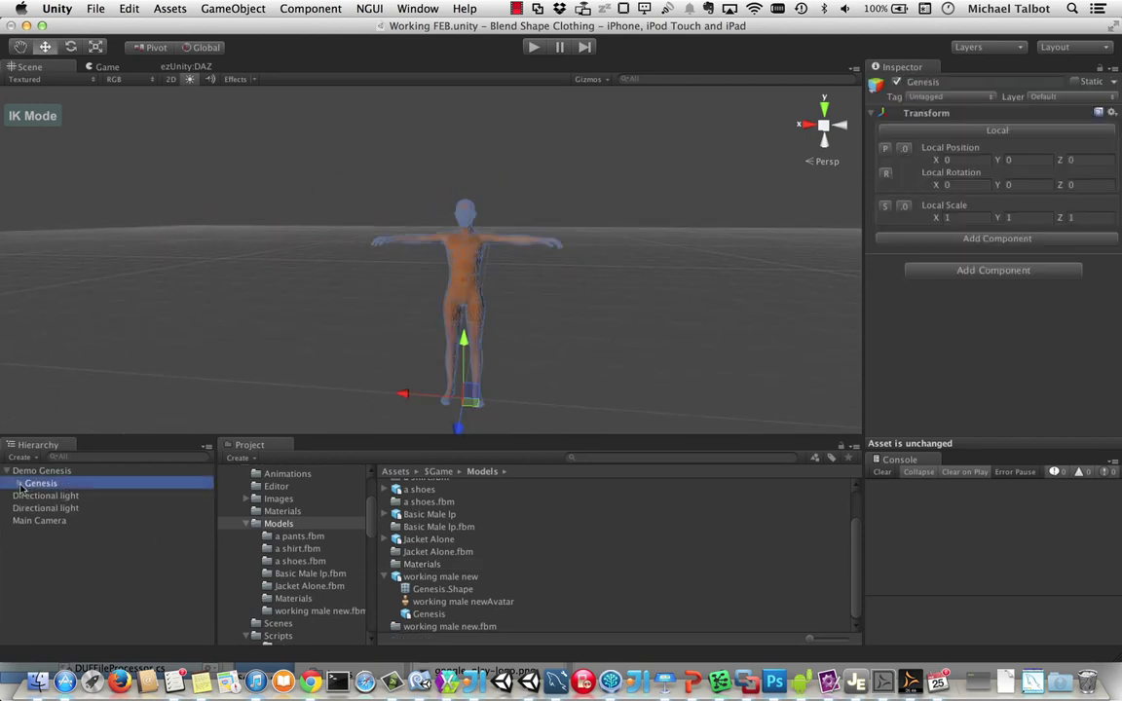
click(17, 484)
click(66, 496)
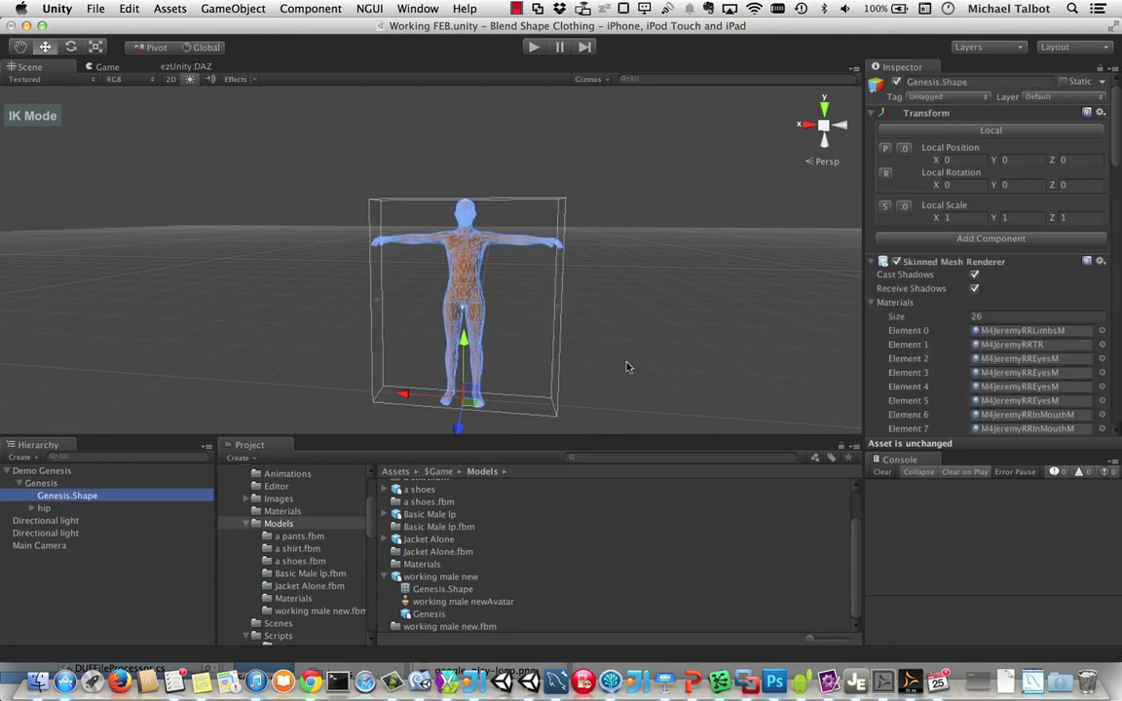
scroll(958, 310, down, 10)
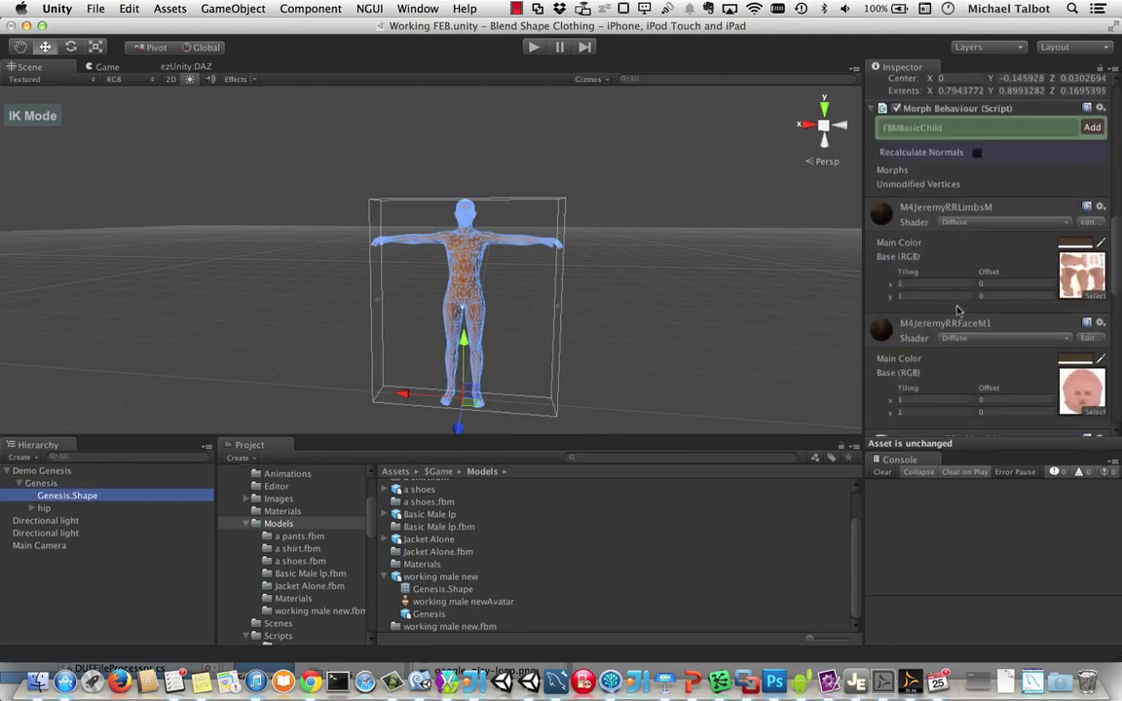
scroll(958, 309, up, 1)
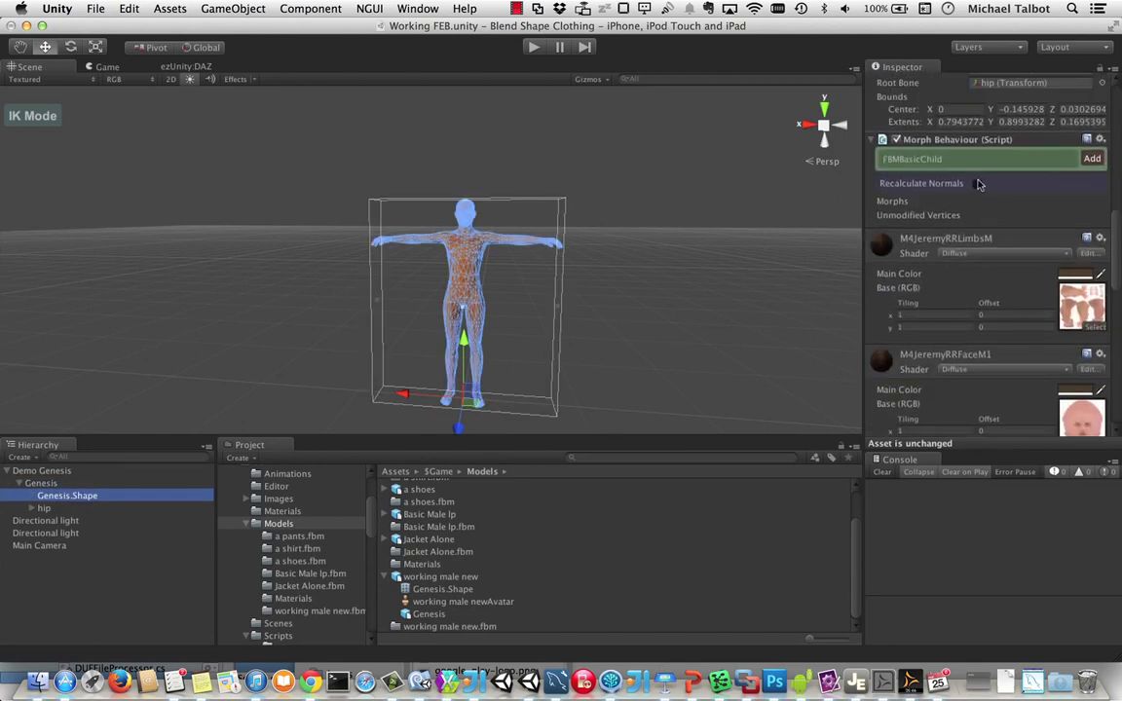
- Add the FBMBodyVolume morph to Morph Behaviour and raise its slider
click(977, 159)
scroll(1022, 413, down, 3)
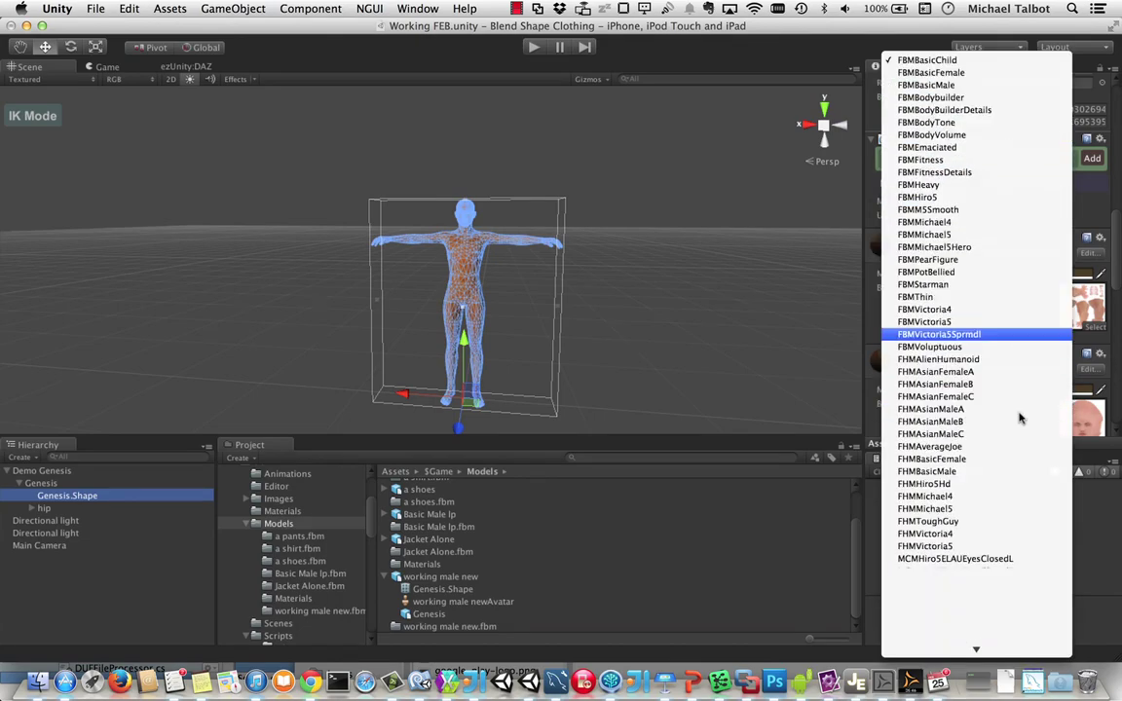
scroll(1019, 419, down, 20)
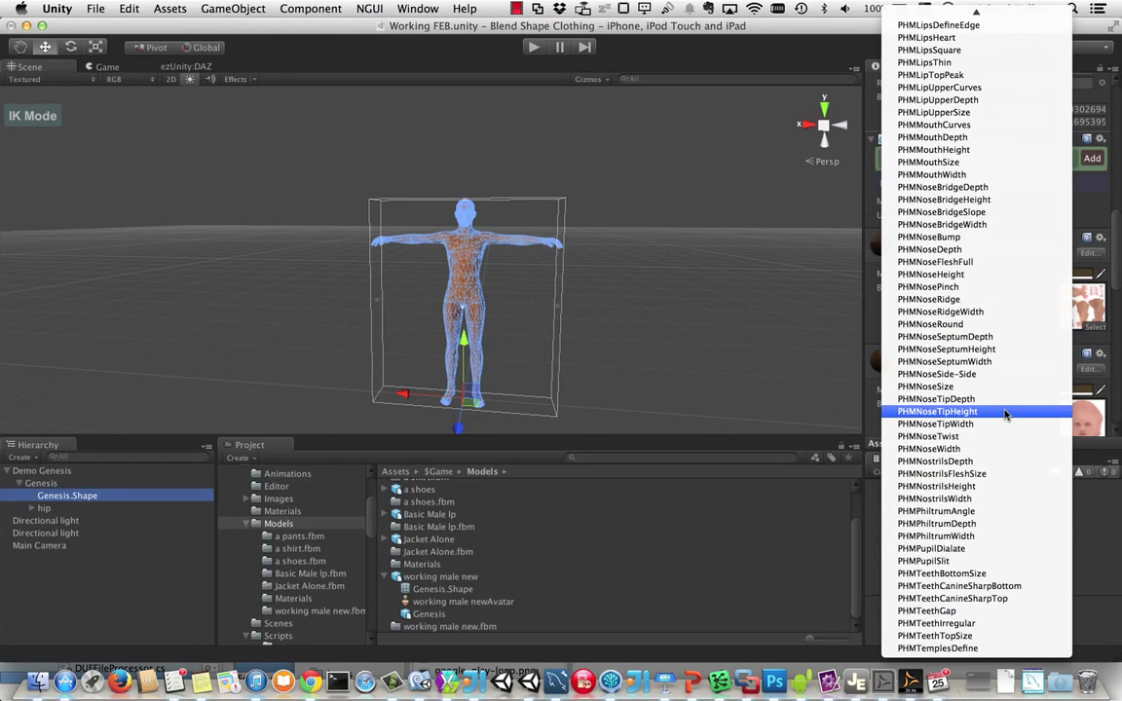
scroll(1004, 415, up, 20)
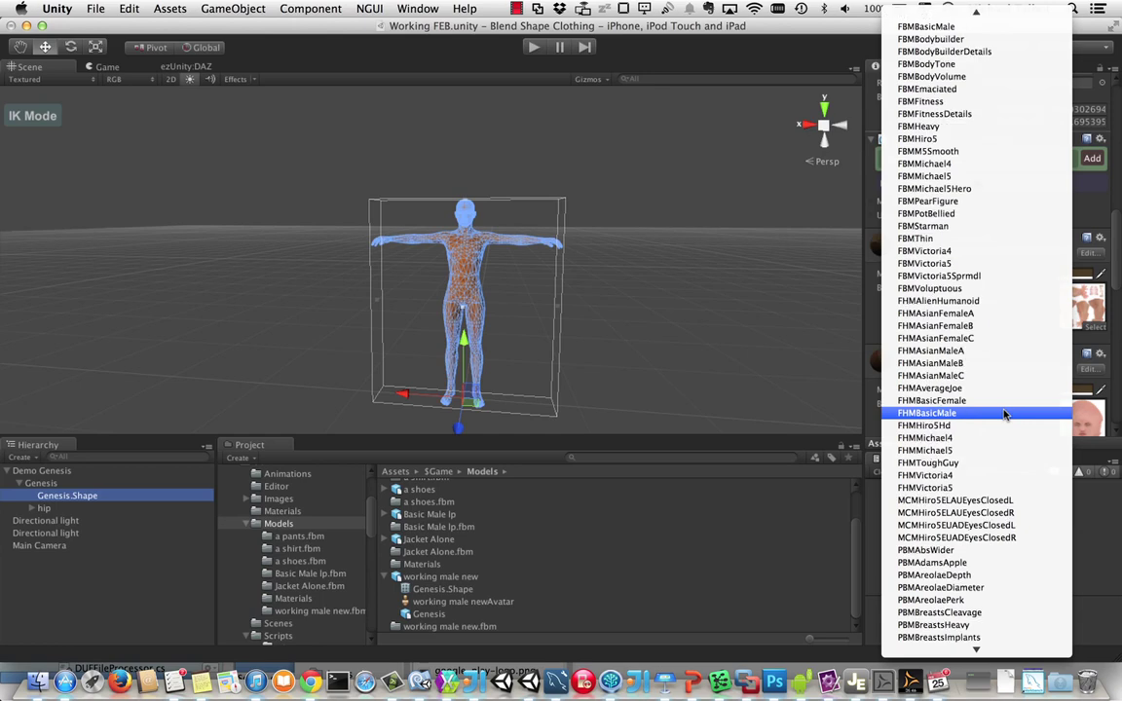
scroll(992, 401, up, 1)
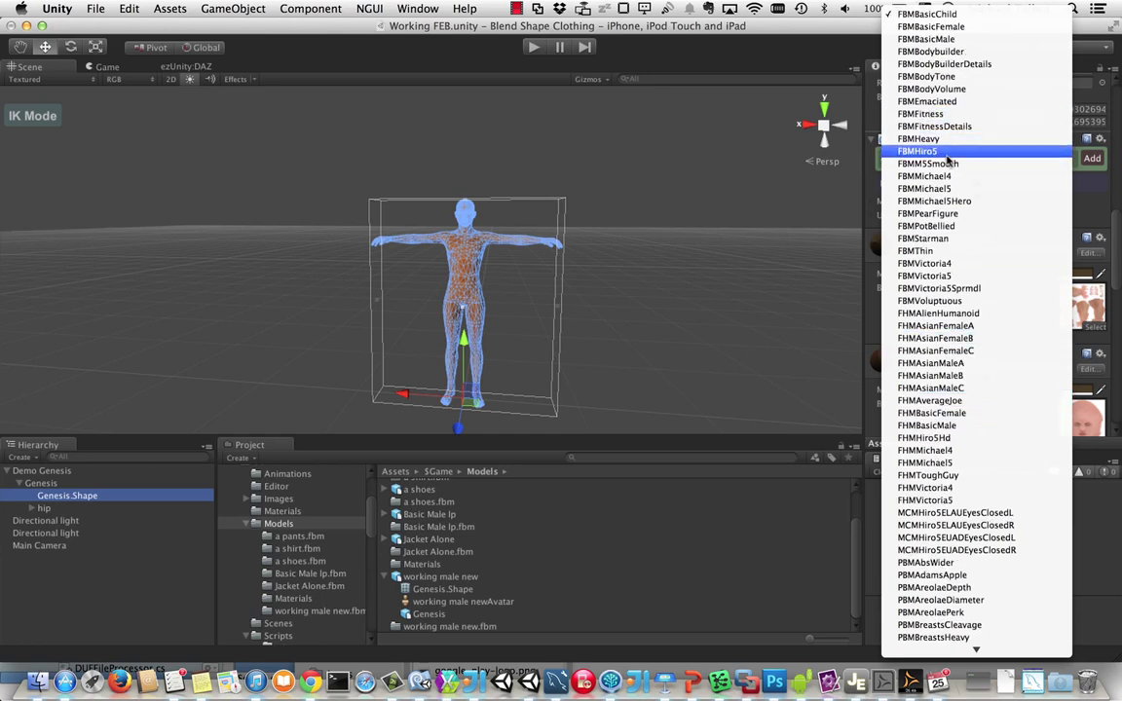
click(957, 89)
click(1091, 159)
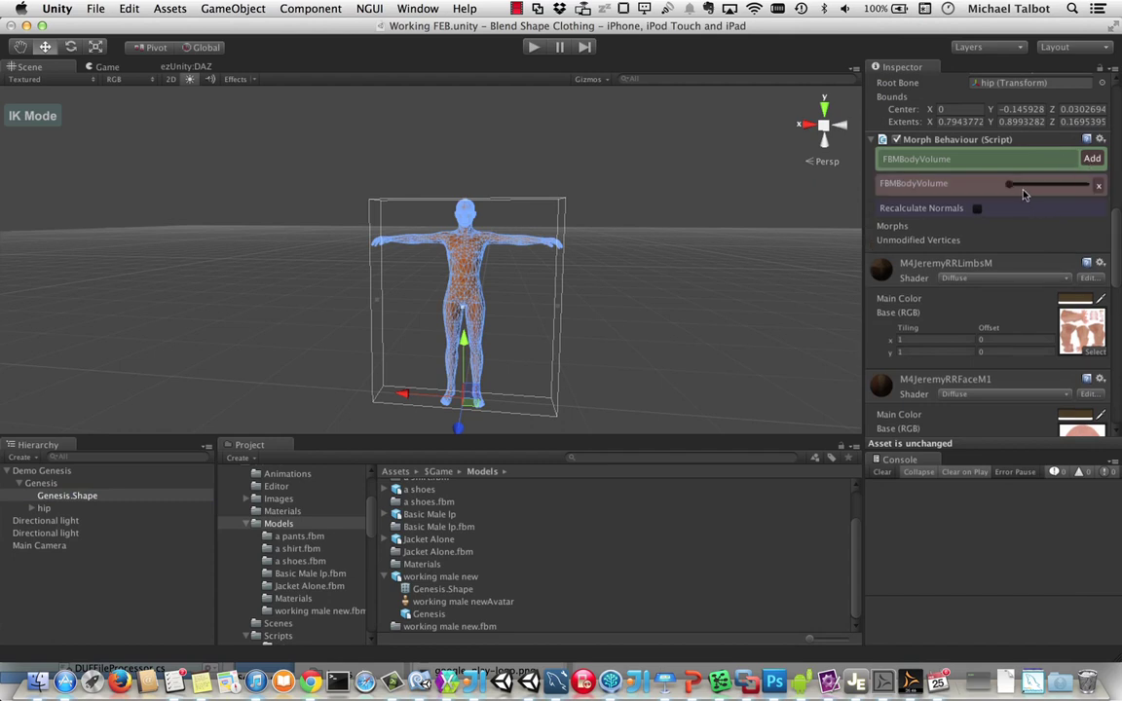
mouse_move(1013, 187)
mouse_down()
mouse_move(1001, 186)
mouse_move(1106, 172)
mouse_up()
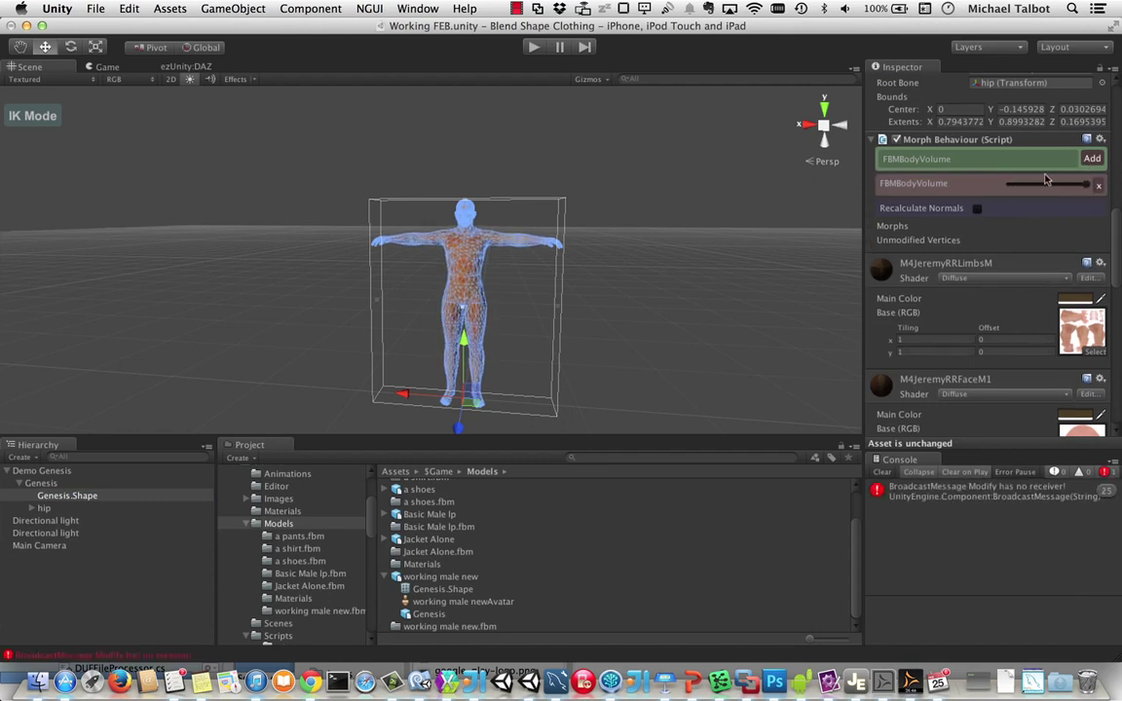
- Add the FHMToughGuy morph with its slider near zero, then deselect and frame the figure
scroll(490, 192, up, 10)
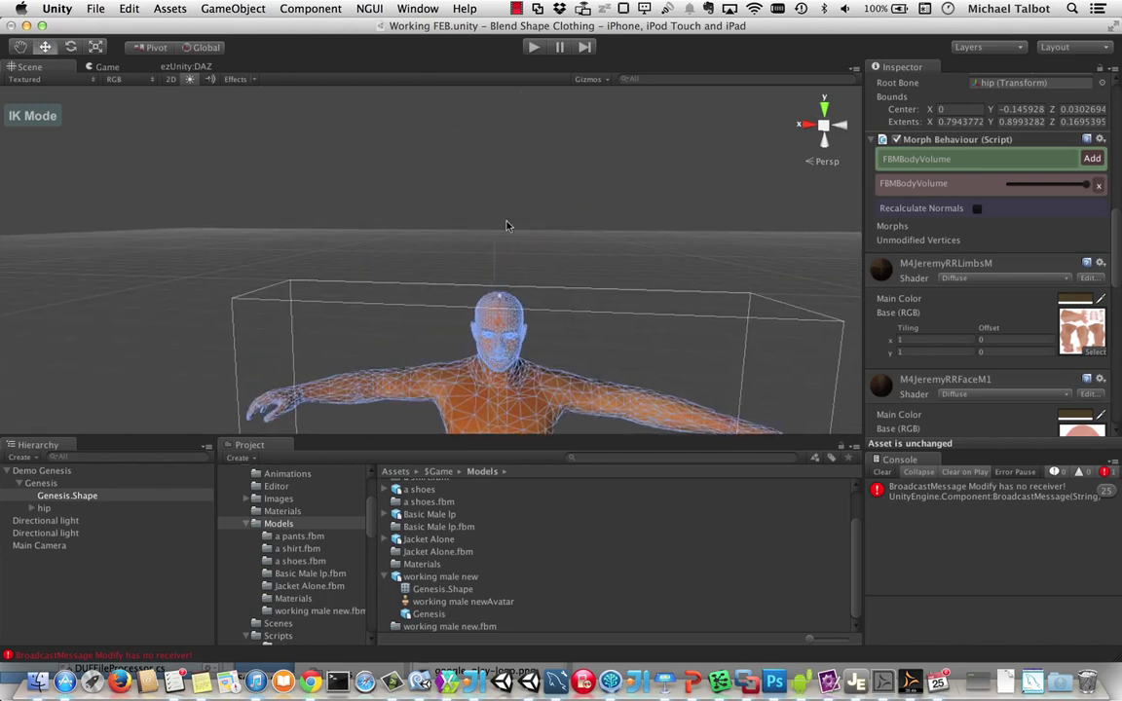
scroll(501, 220, down, 8)
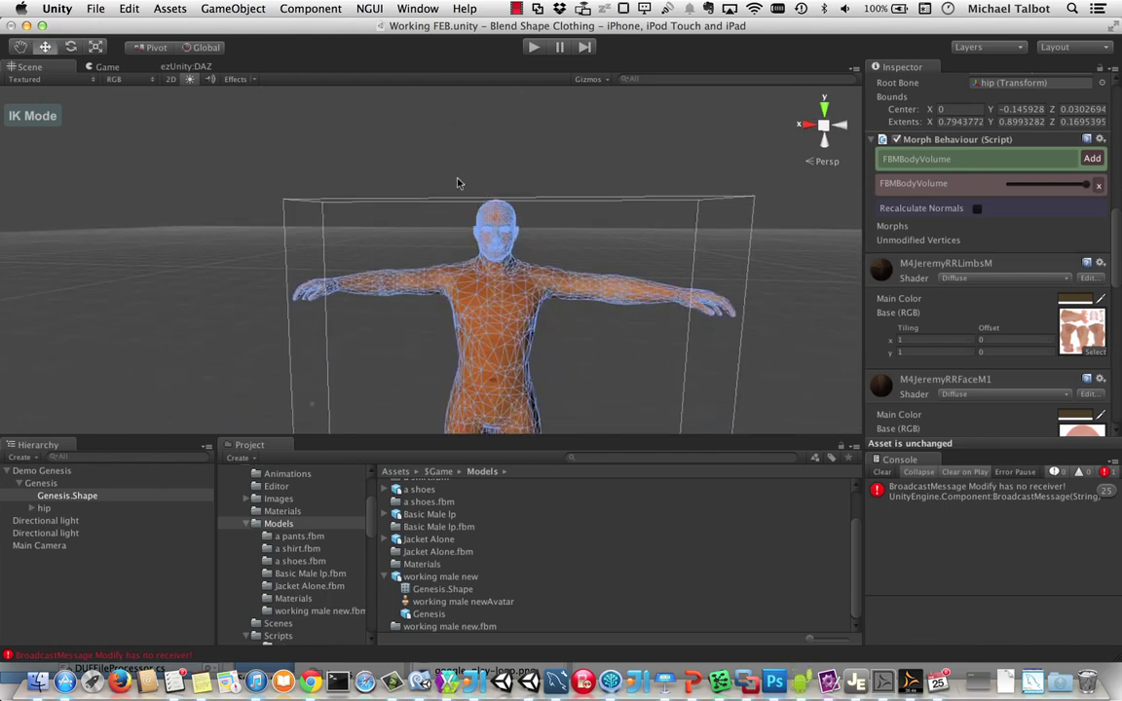
scroll(457, 182, up, 5)
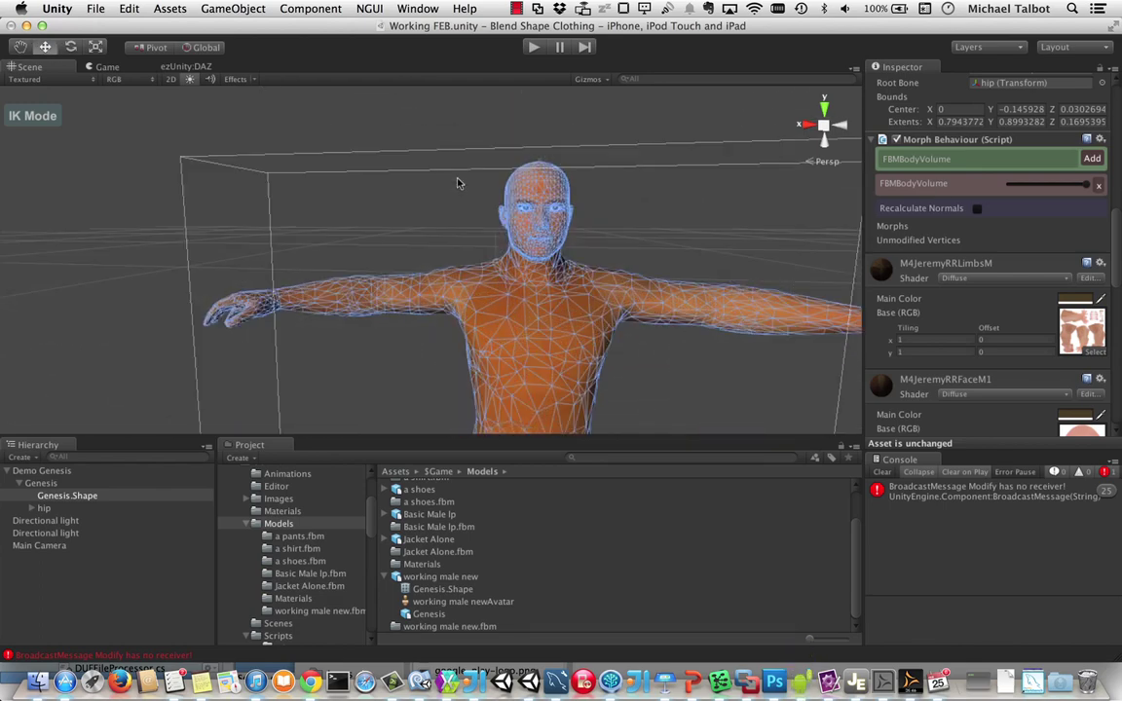
click(950, 166)
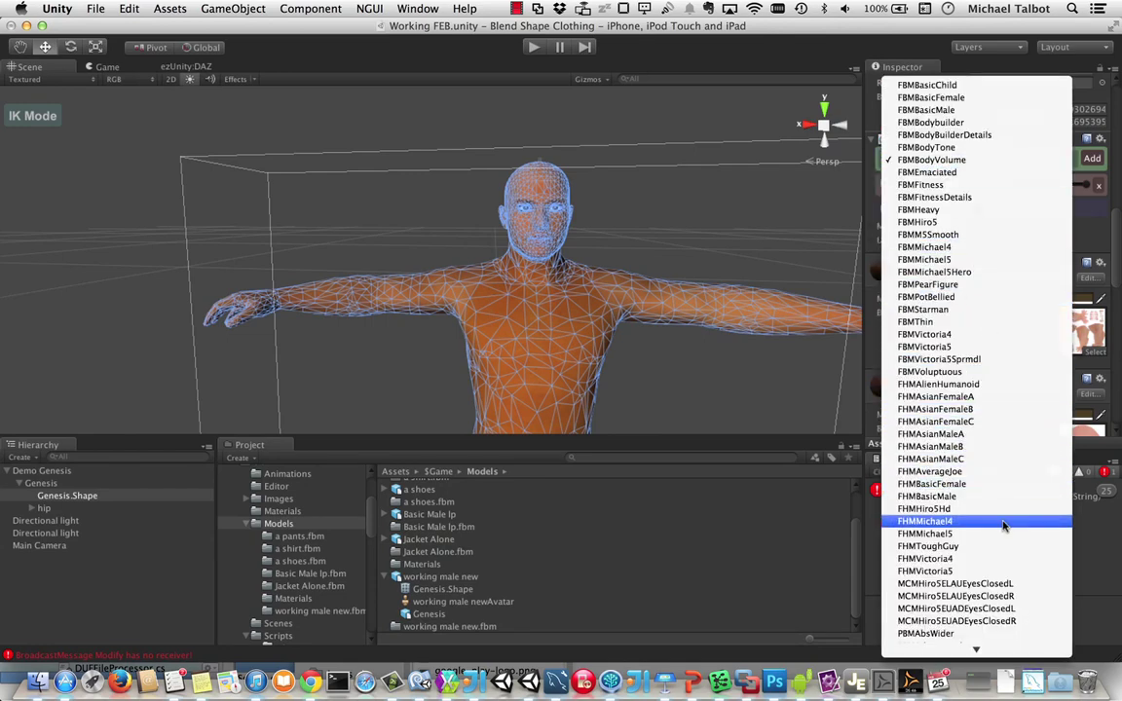
click(989, 546)
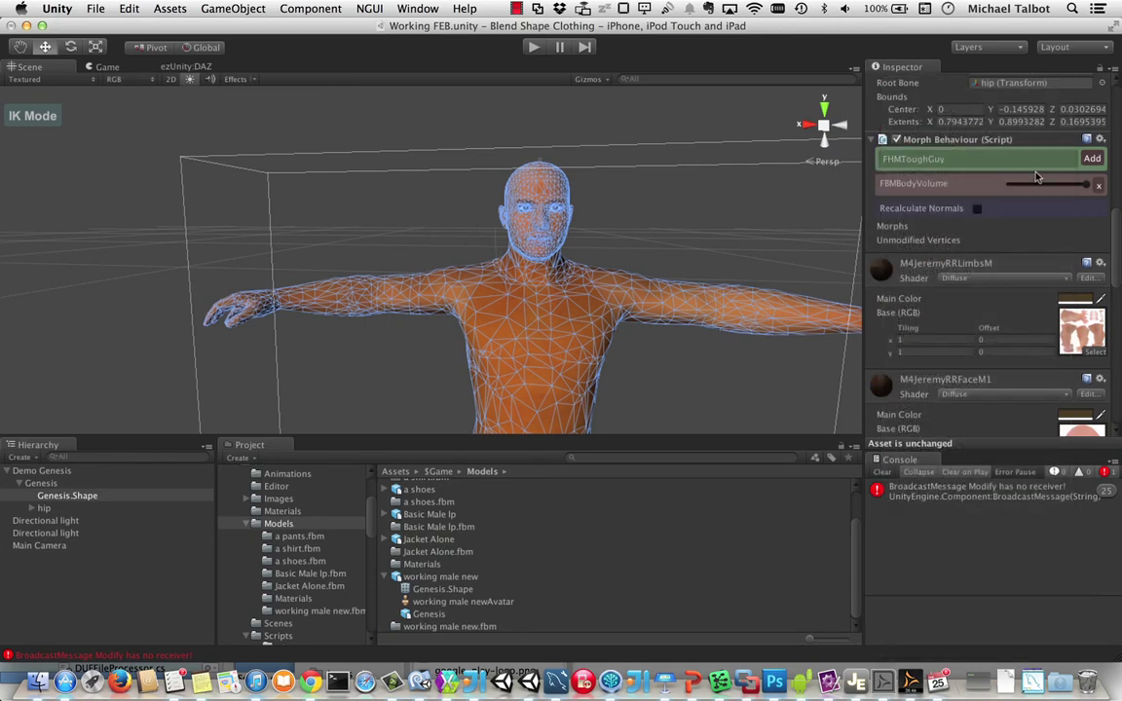
click(1092, 158)
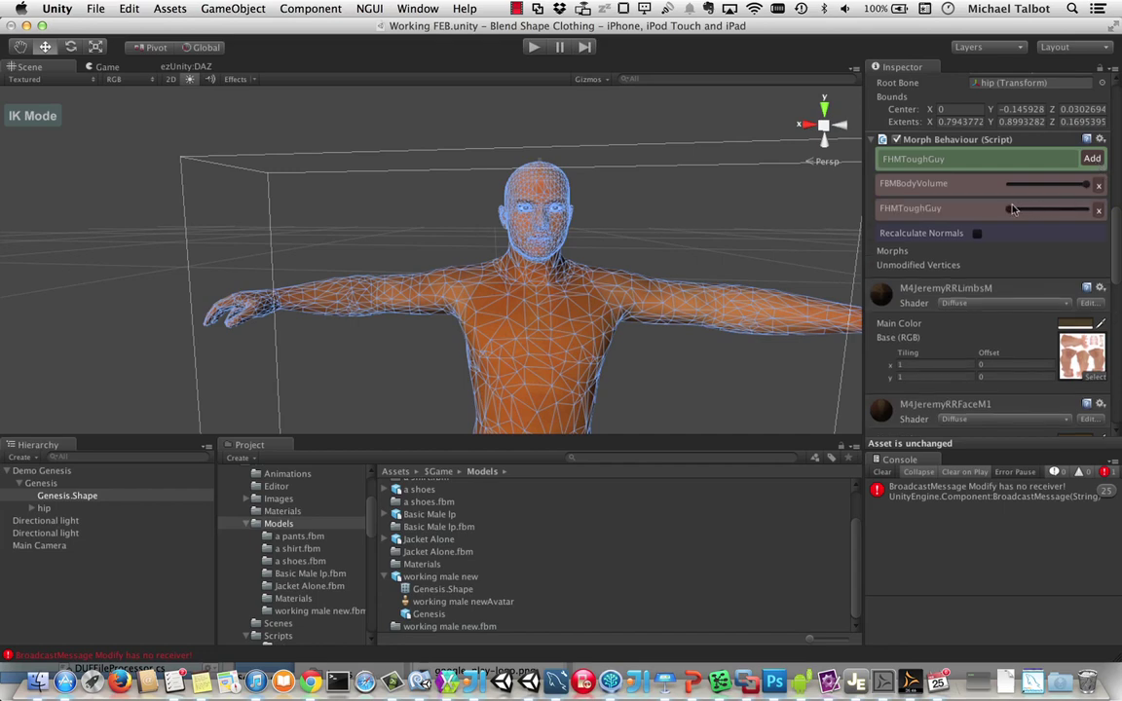
drag(1013, 210, 1120, 198)
click(712, 241)
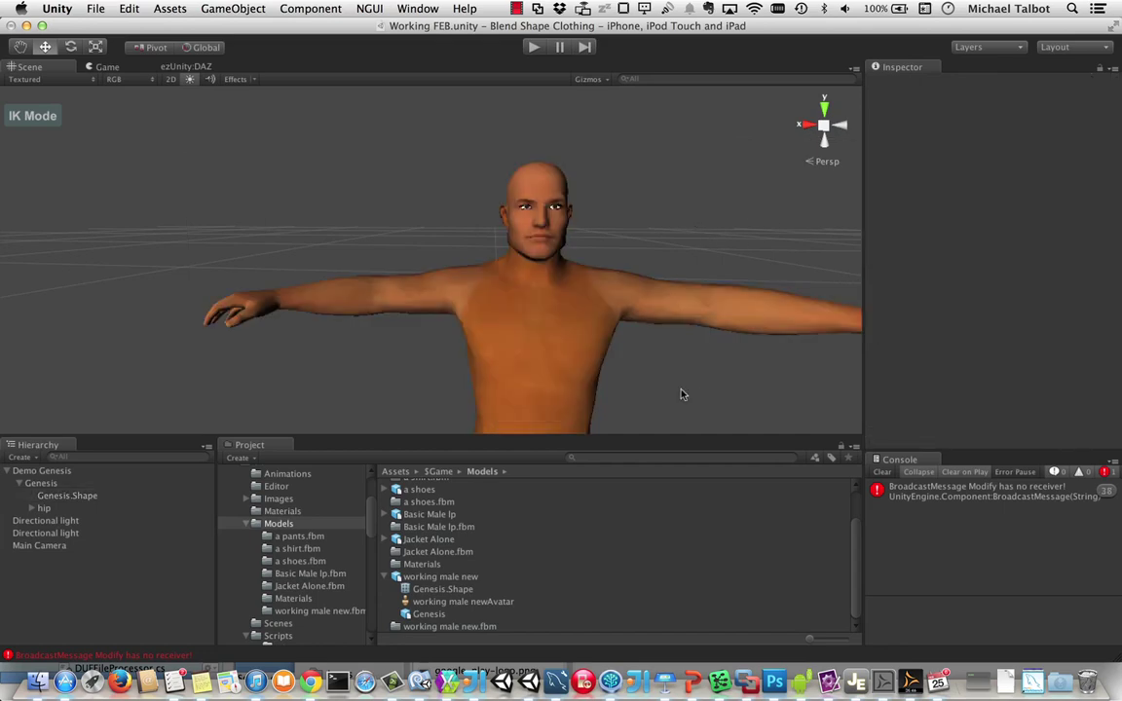
key(p)
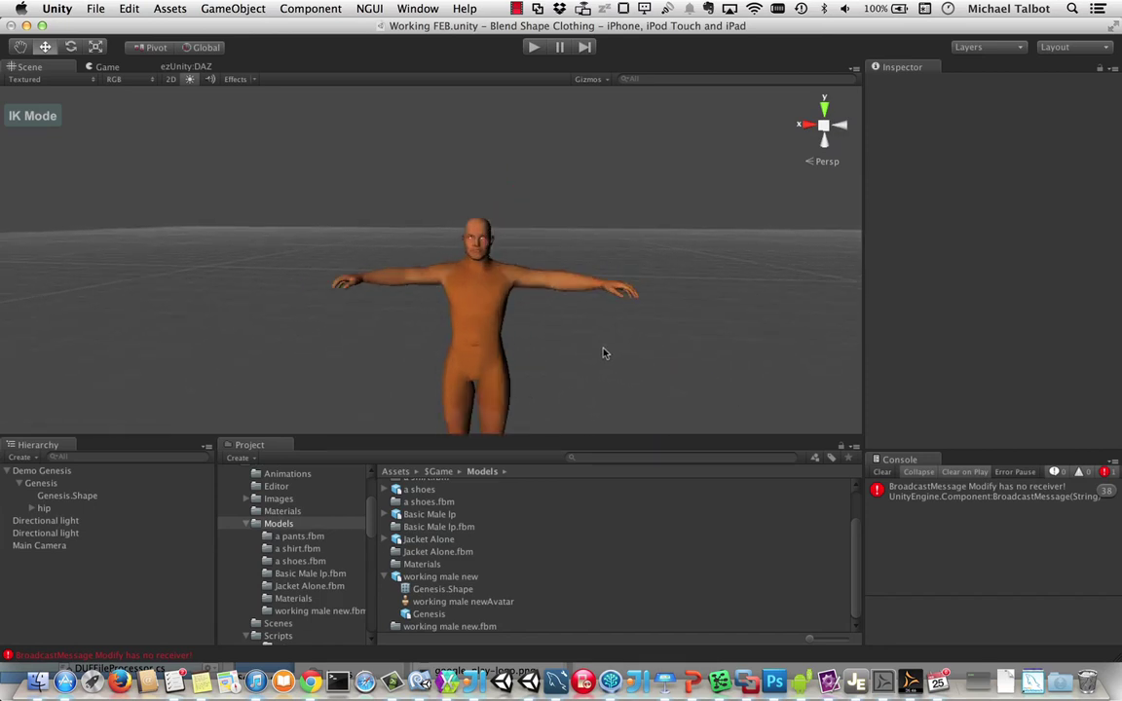
scroll(603, 353, up, 2)
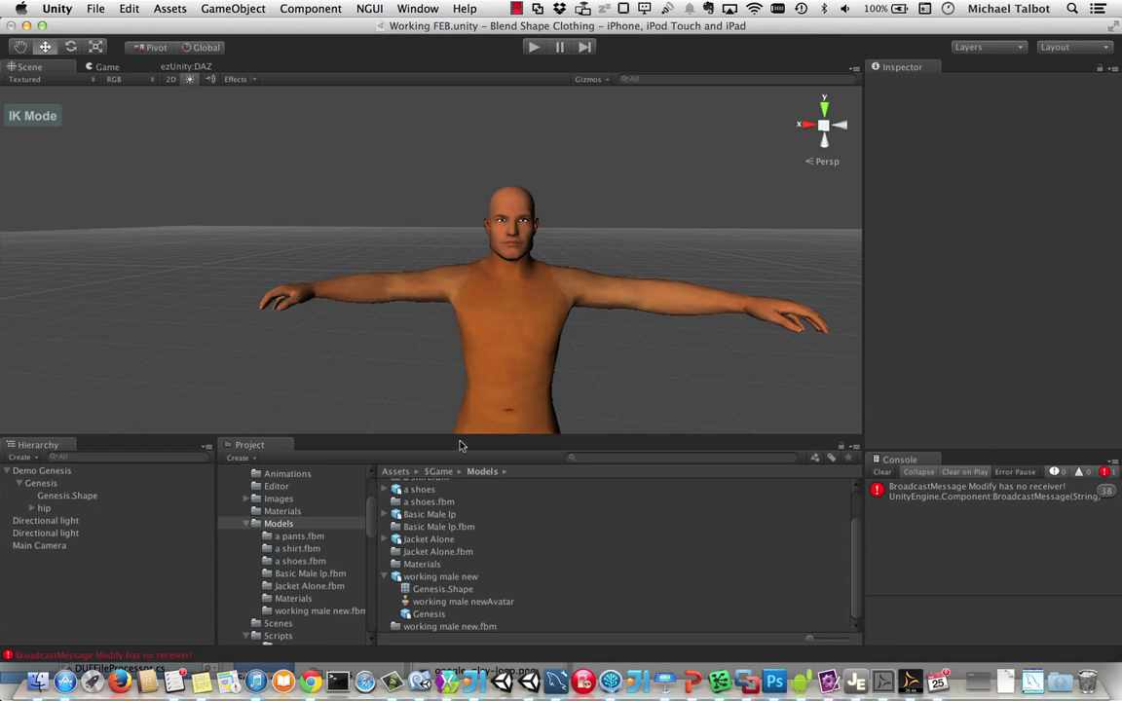
click(68, 496)
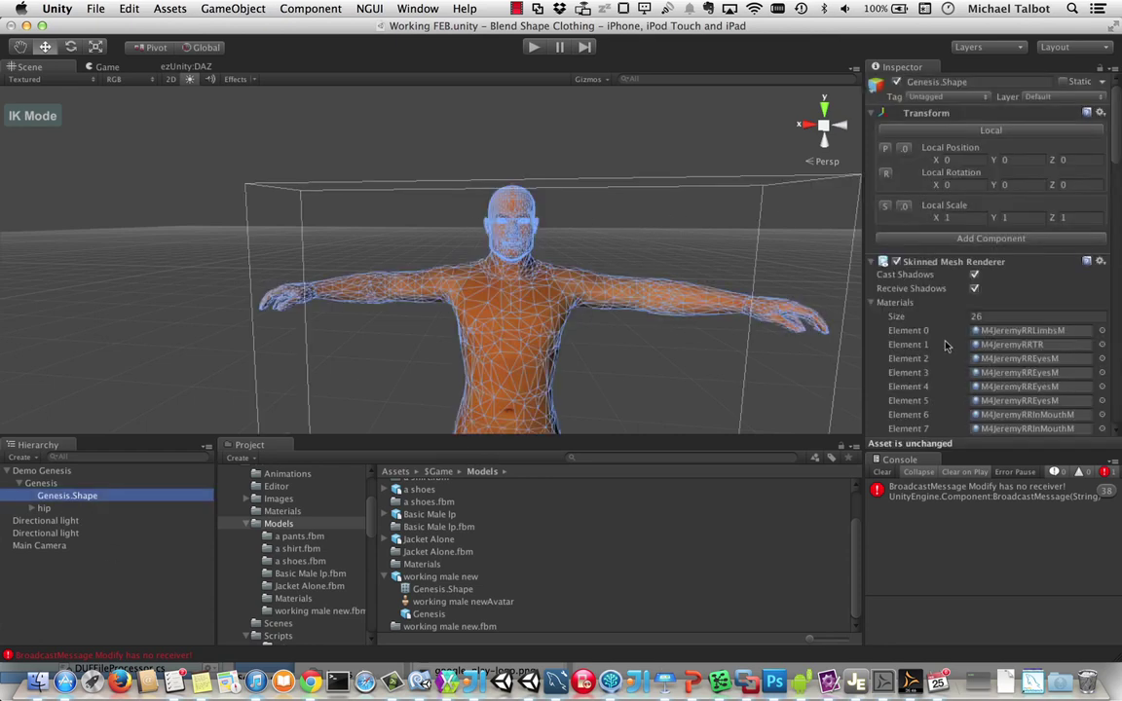
scroll(945, 346, down, 10)
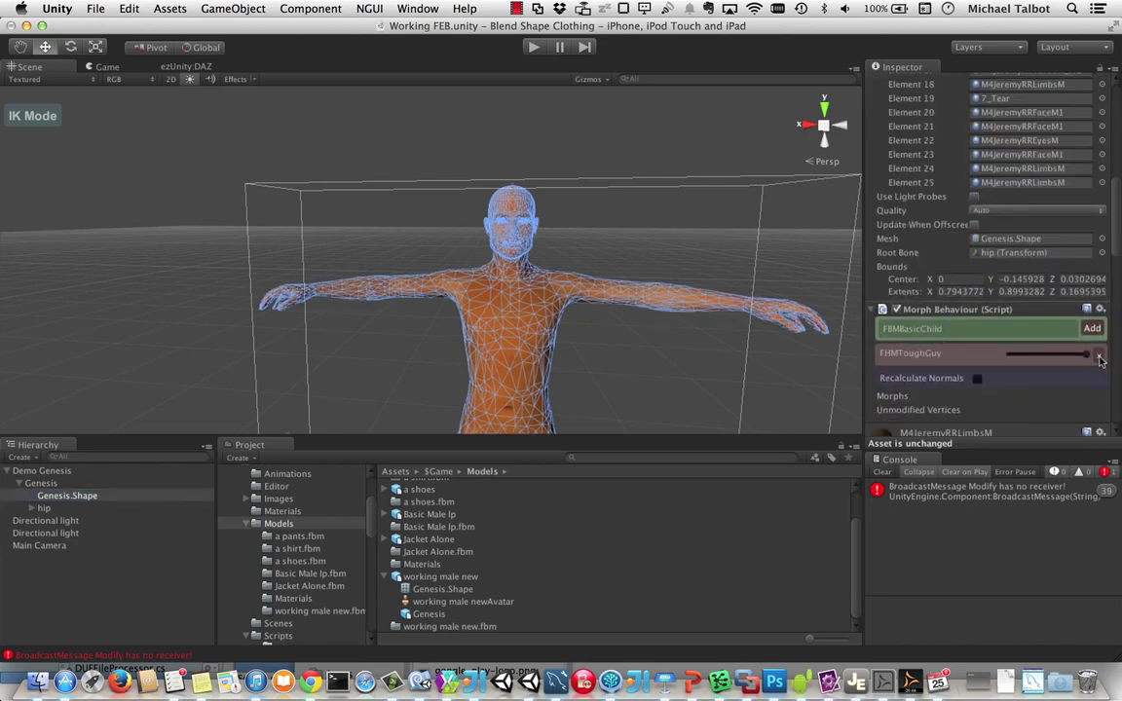
click(733, 327)
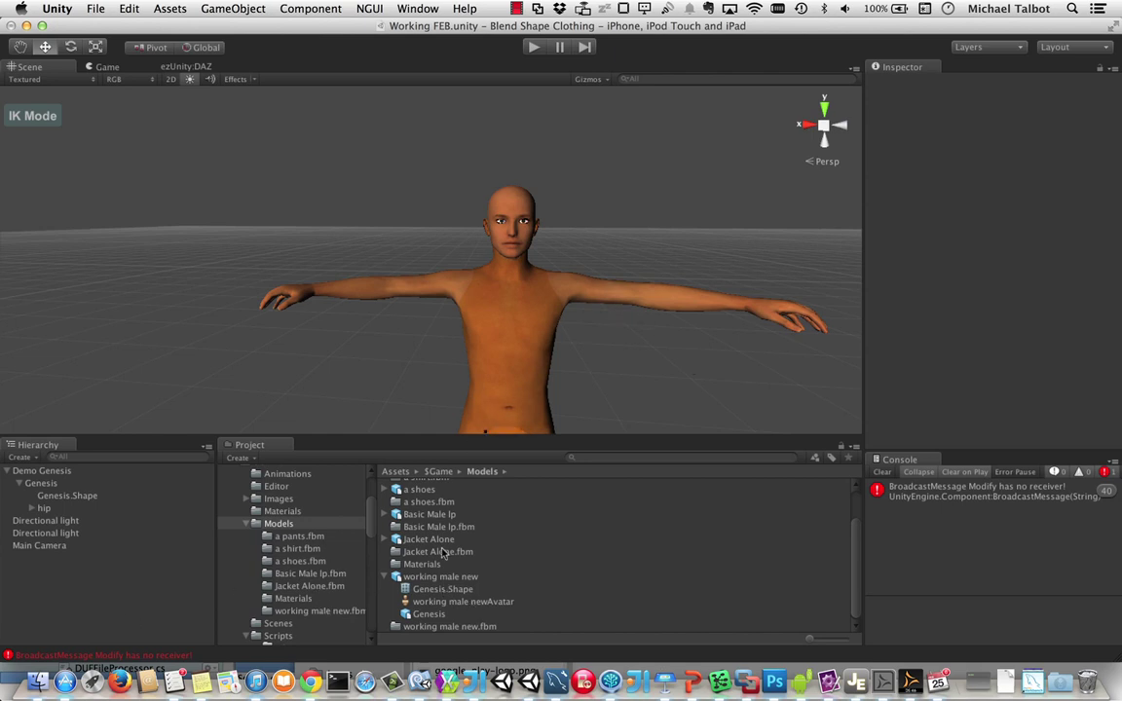
- Place Jacket Alone in the scene and parent its B25HJacket.Shape under Genesis.Shape
drag(436, 544, 84, 593)
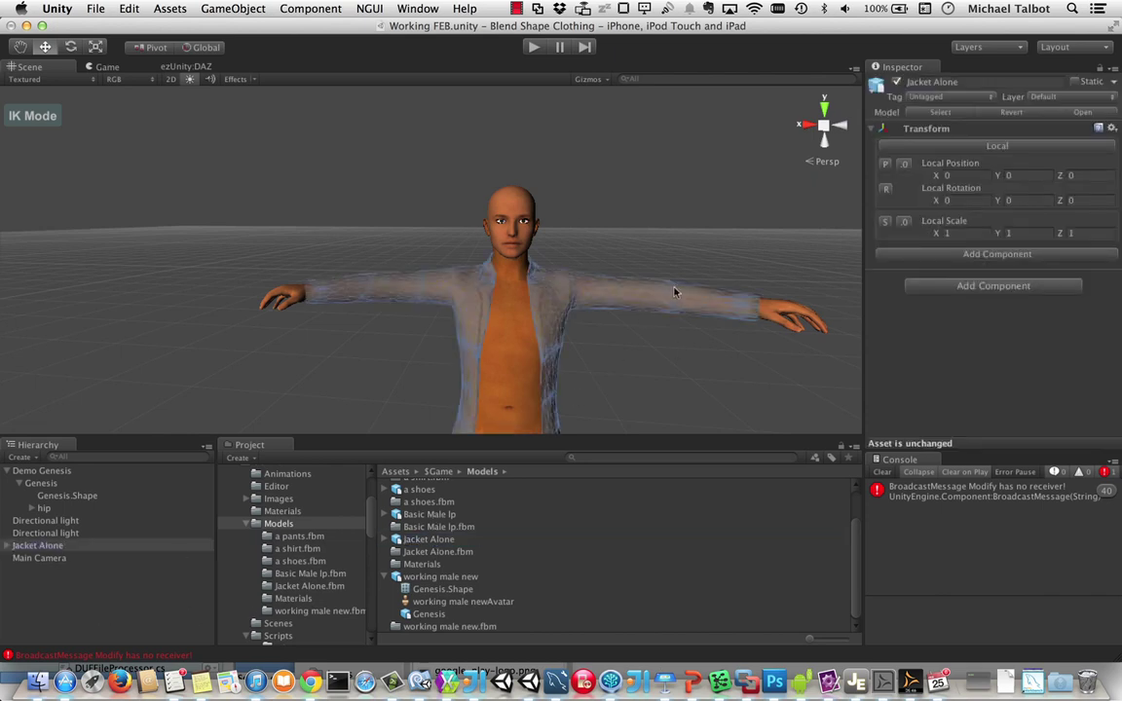
scroll(634, 359, down, 3)
scroll(634, 358, up, 5)
click(7, 549)
click(7, 546)
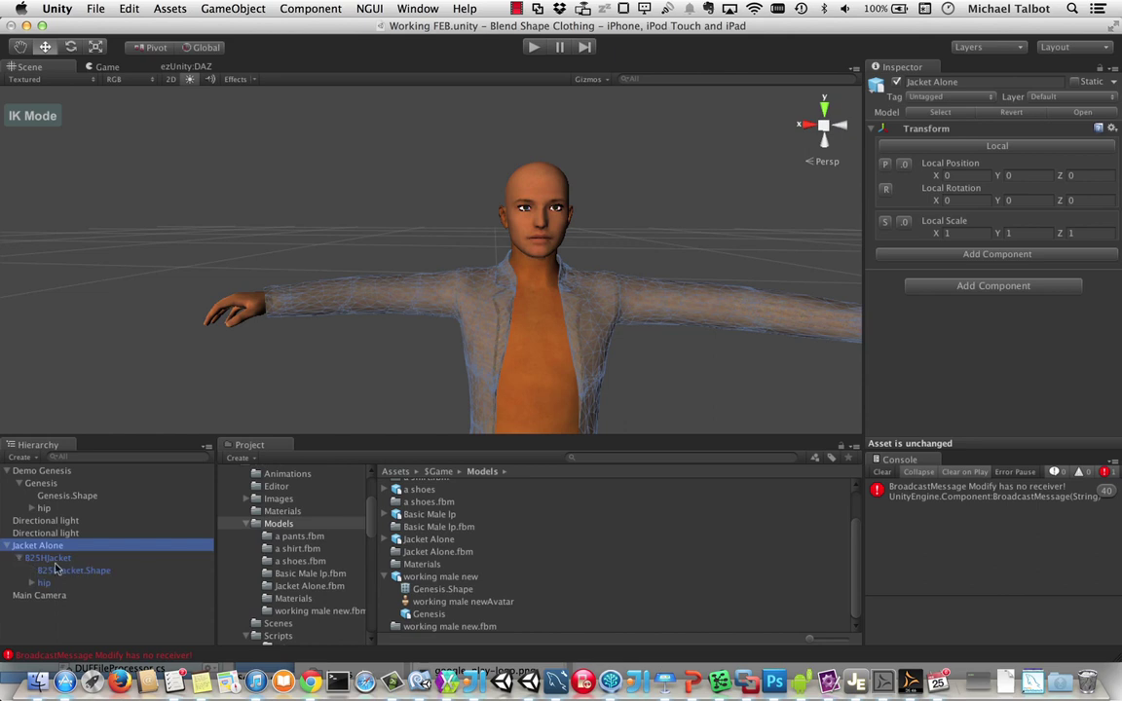
drag(66, 575, 104, 497)
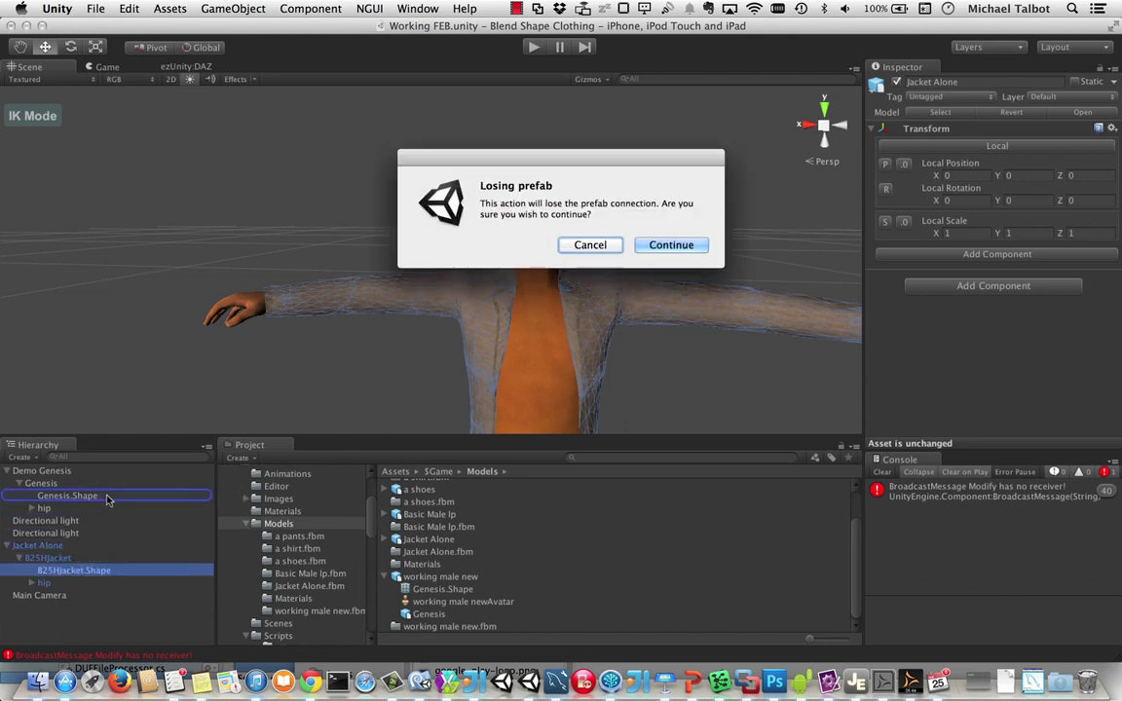
click(671, 243)
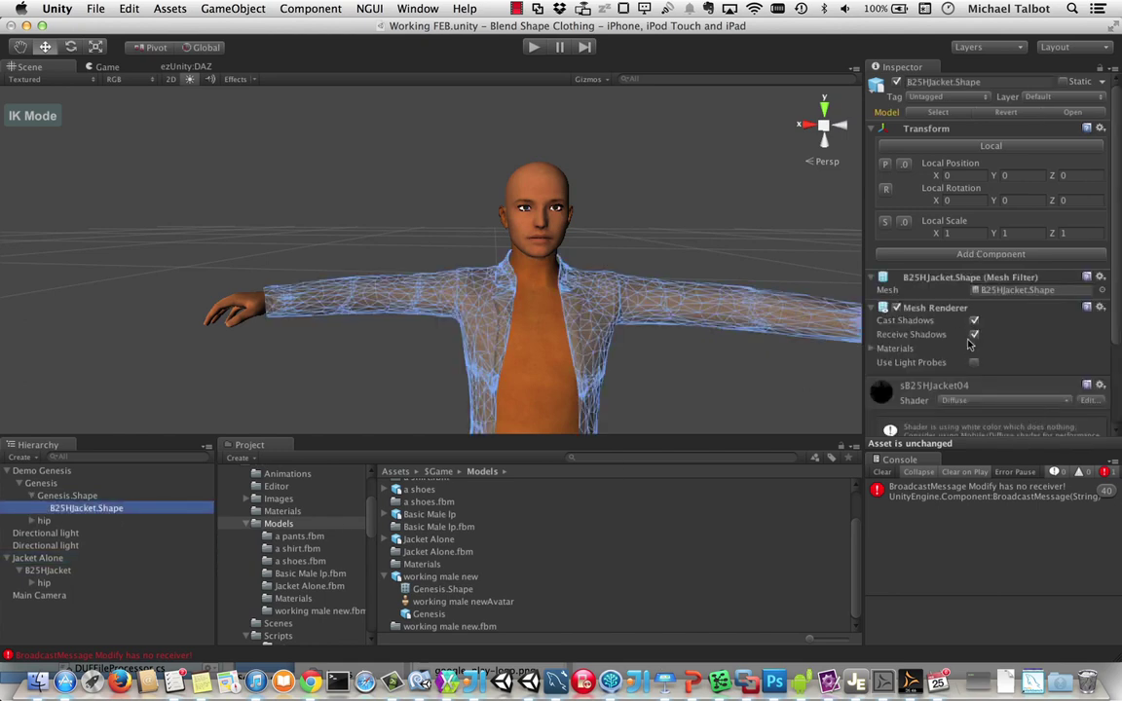
scroll(869, 314, down, 3)
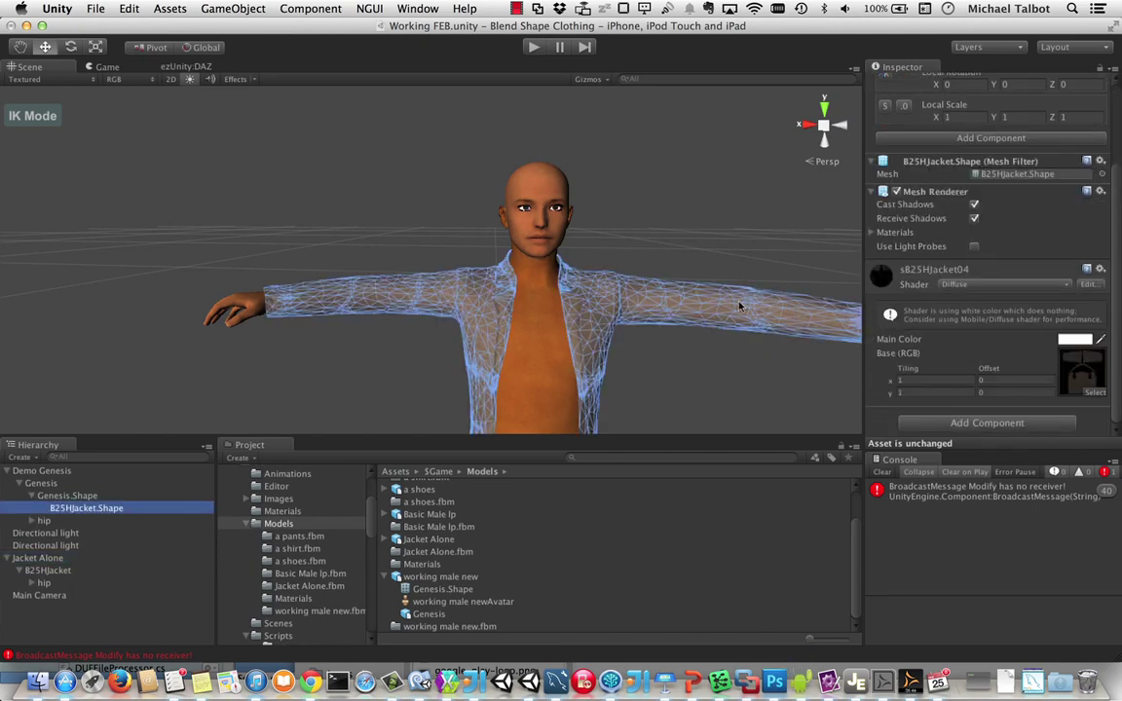
- Add a Clothing Item to B25HJacket.Shape via the ezUnity:DAZ Clothes page, wrapping Genesis.Shape
click(190, 68)
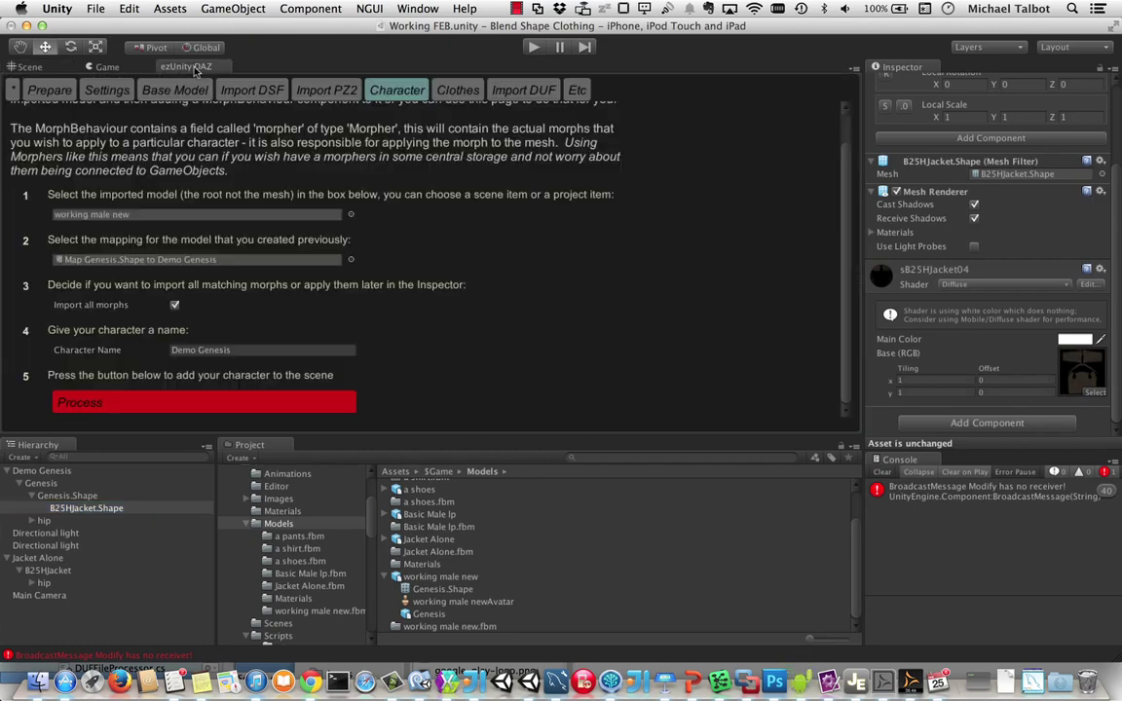
click(467, 92)
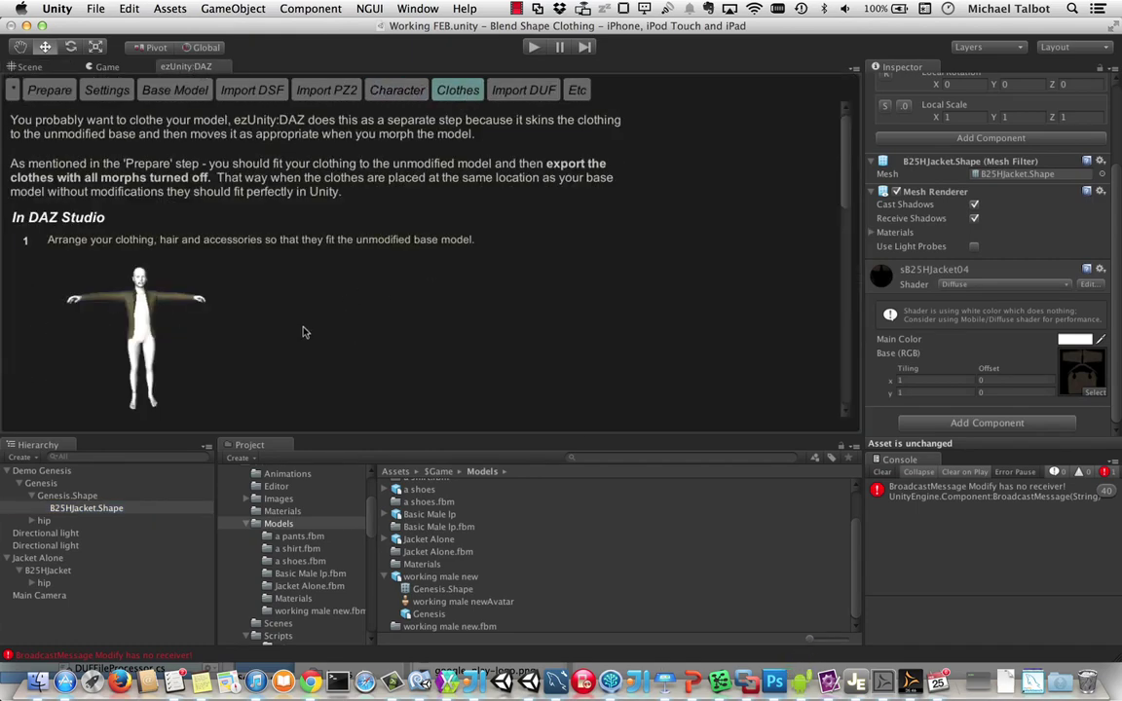
scroll(152, 152, down, 5)
scroll(175, 270, down, 5)
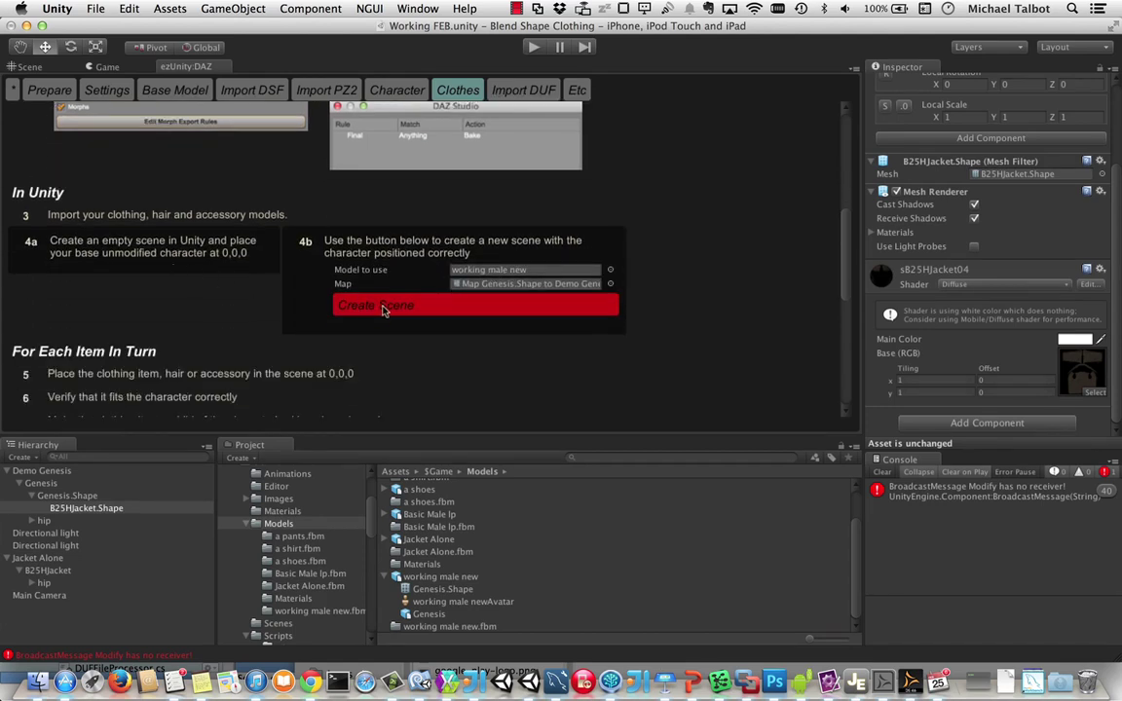
scroll(340, 325, down, 7)
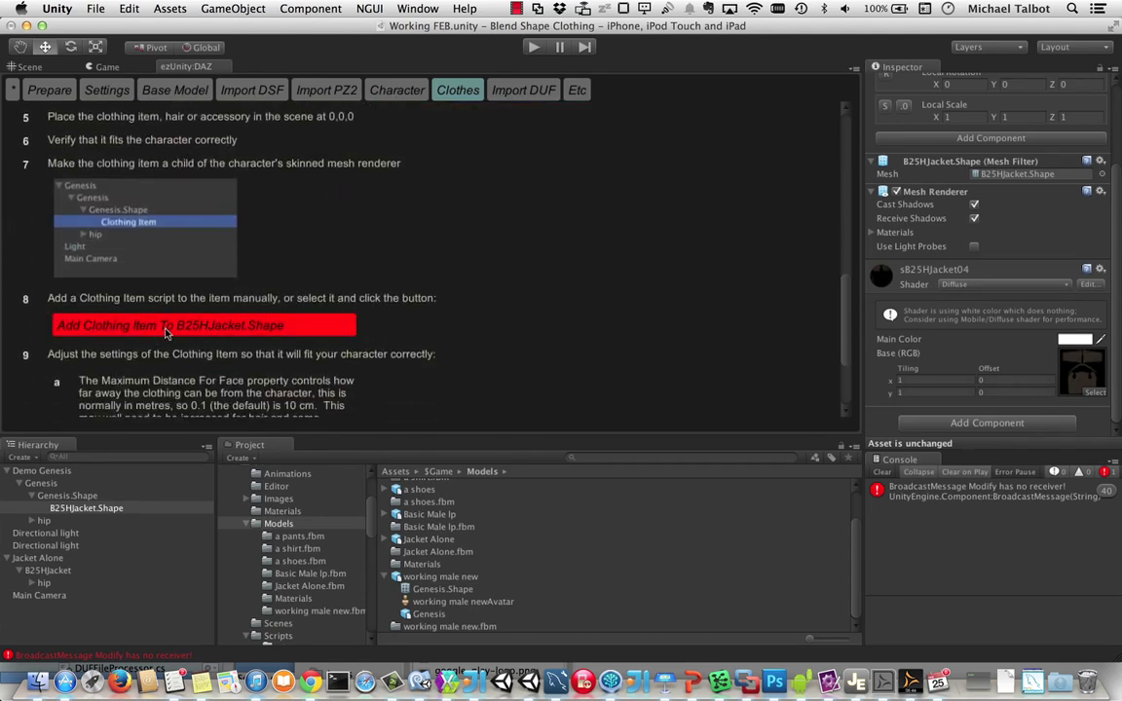
scroll(141, 333, up, 1)
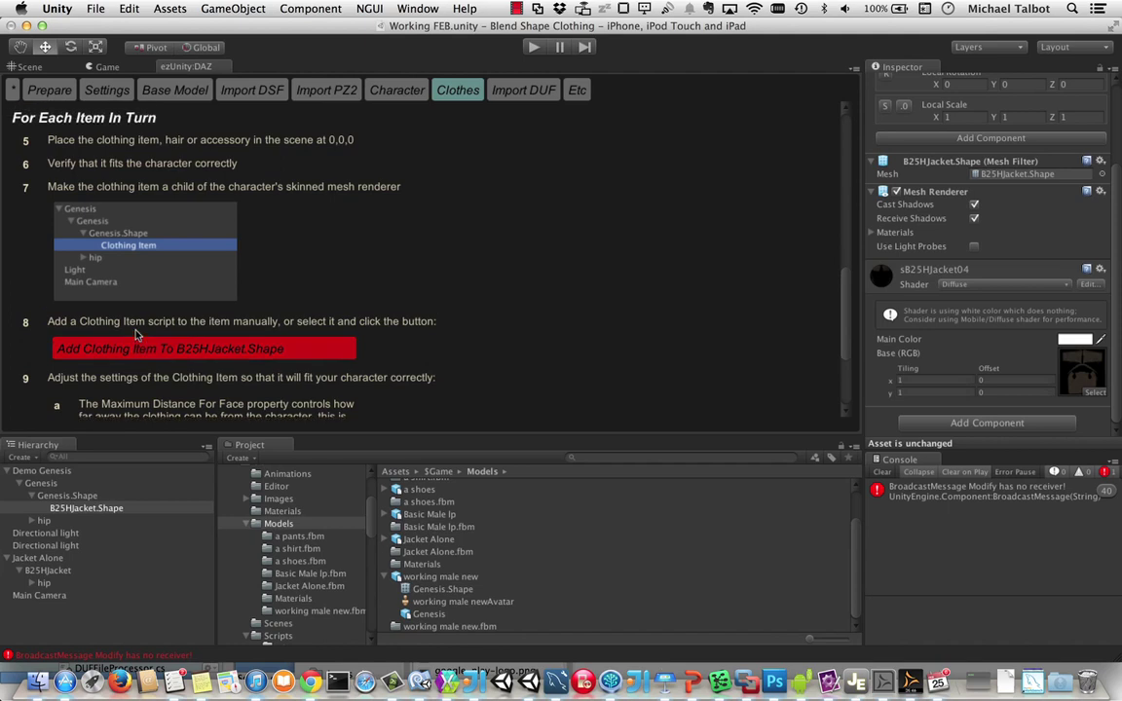
click(218, 350)
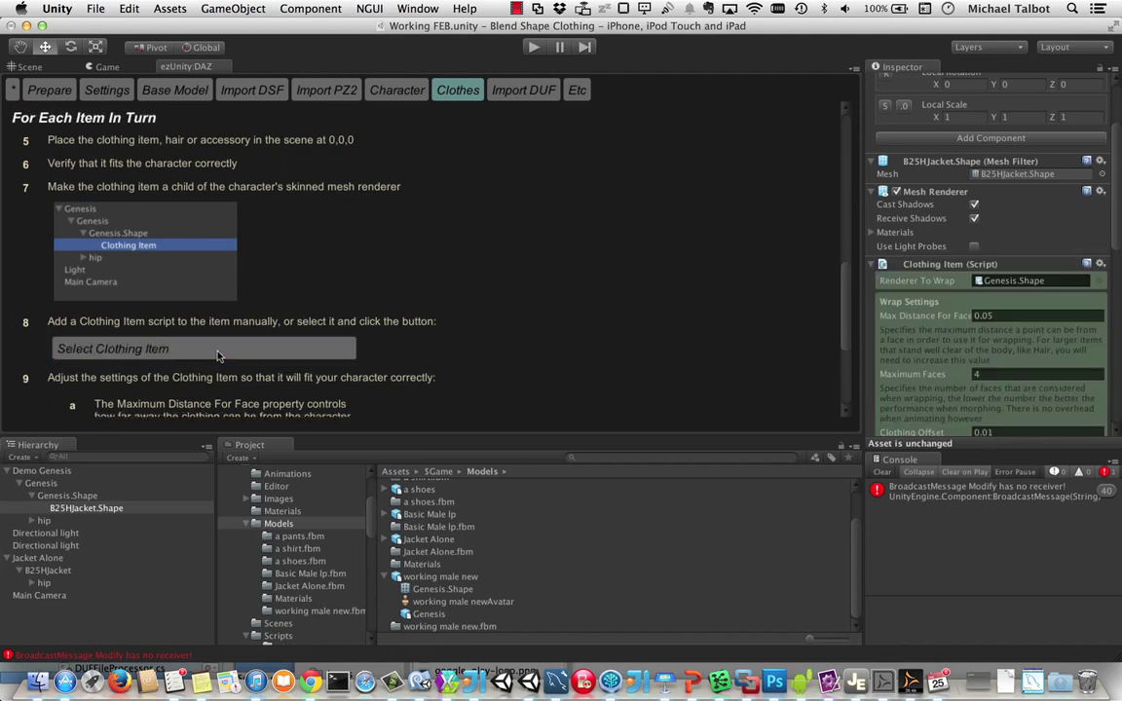
scroll(870, 309, down, 5)
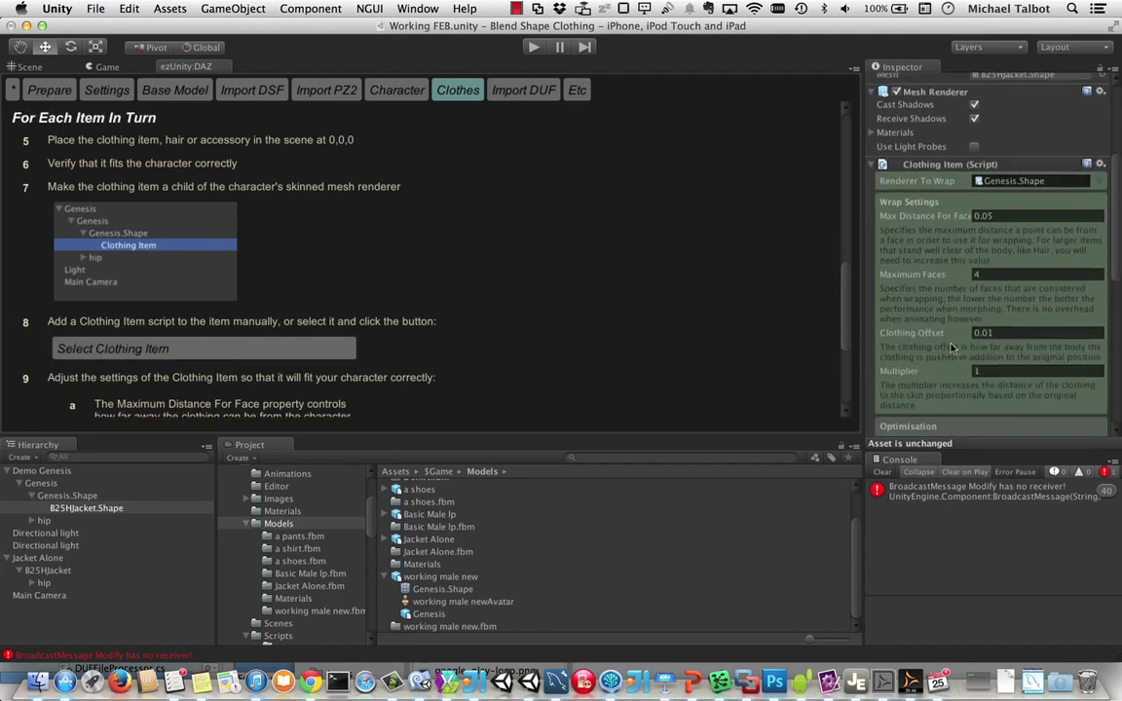
click(29, 67)
scroll(939, 325, down, 8)
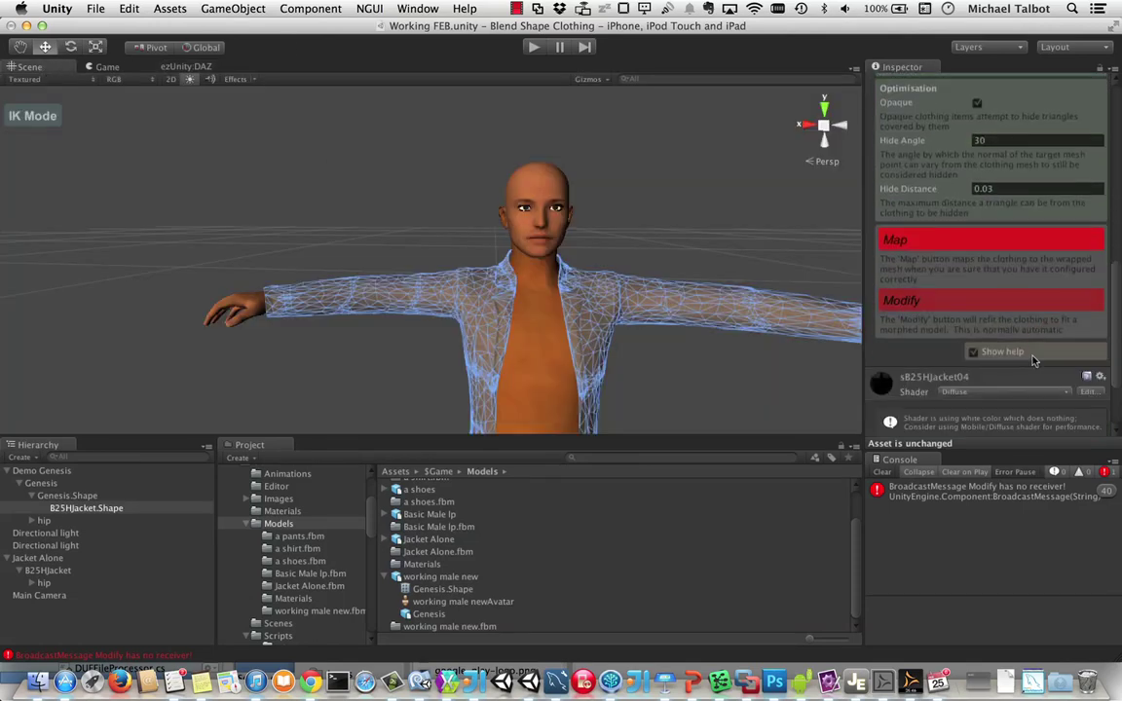
- Map the jacket onto the Genesis.Shape body and frame the fitted jacket in view
click(916, 241)
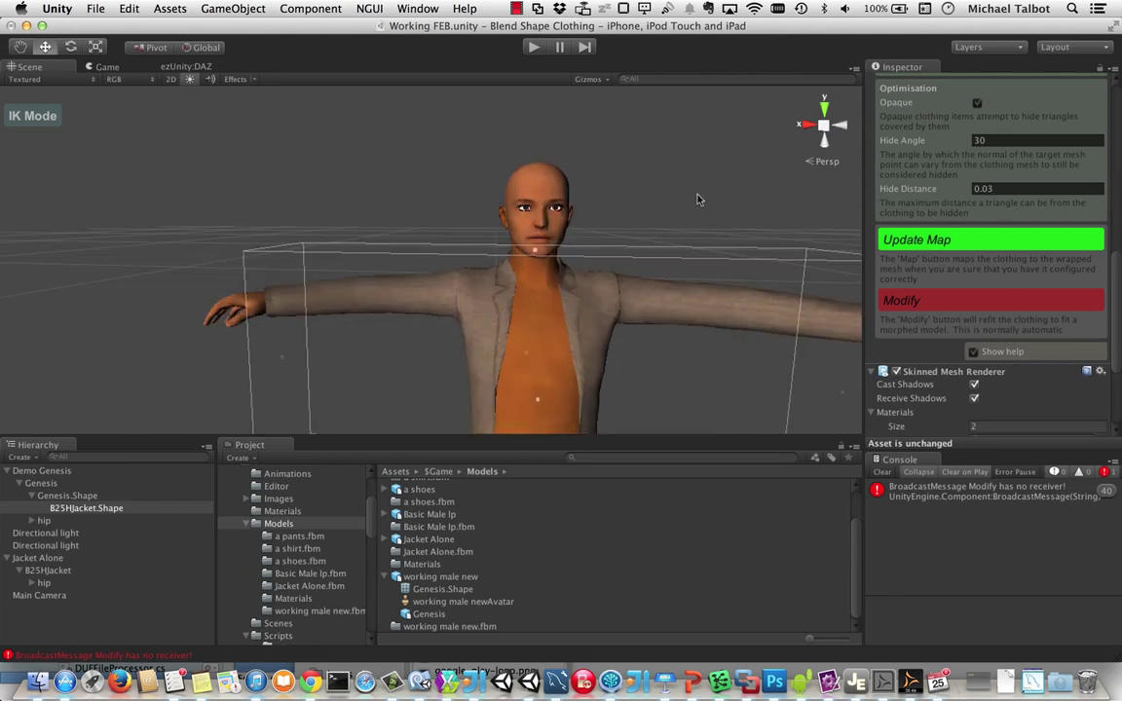
key(f)
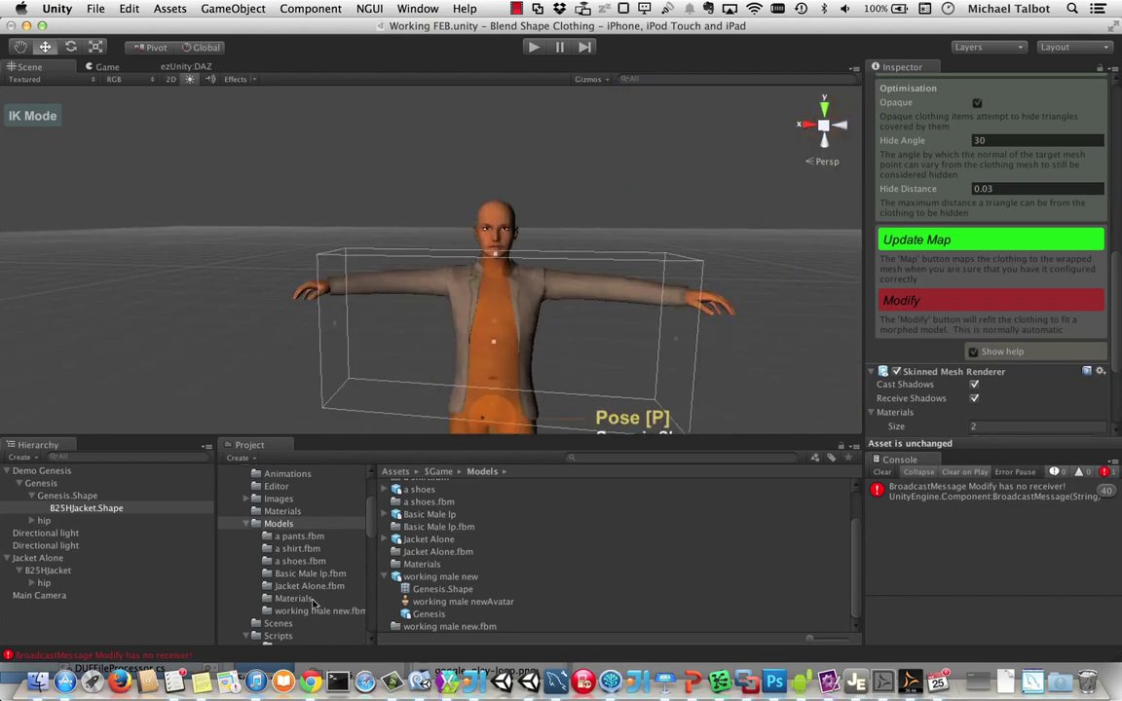
- Add the FBMBasicChild morph to Genesis.Shape and slide it fully toward the child shape
click(66, 496)
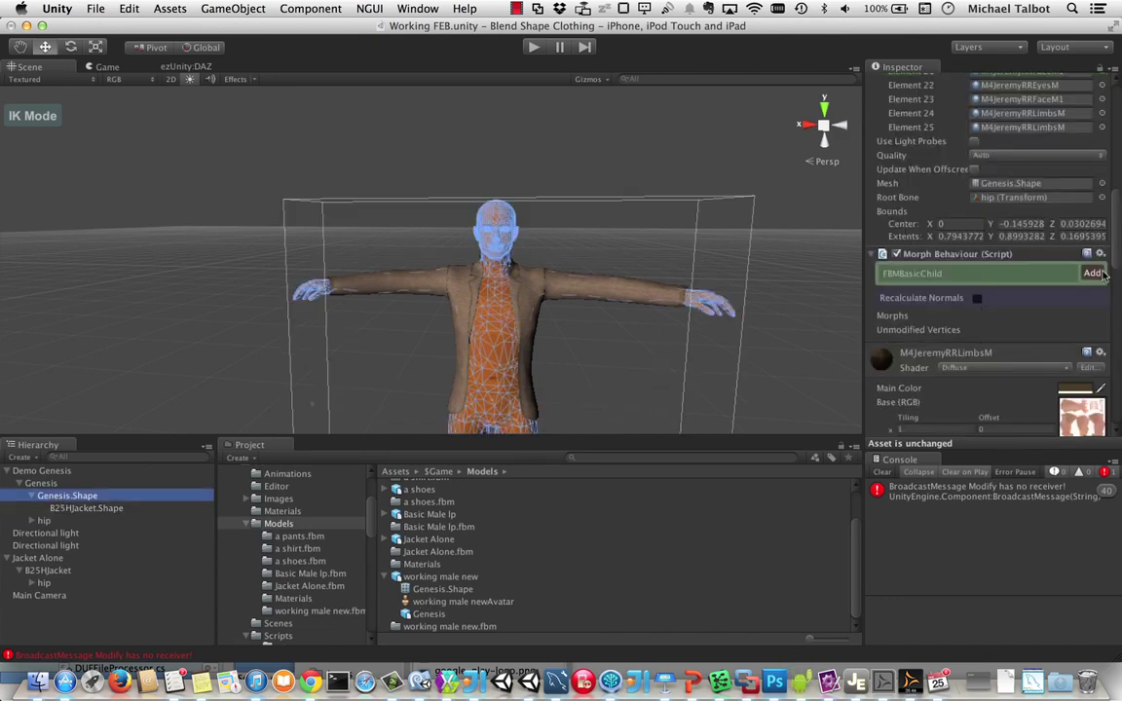
click(1099, 275)
scroll(714, 333, down, 2)
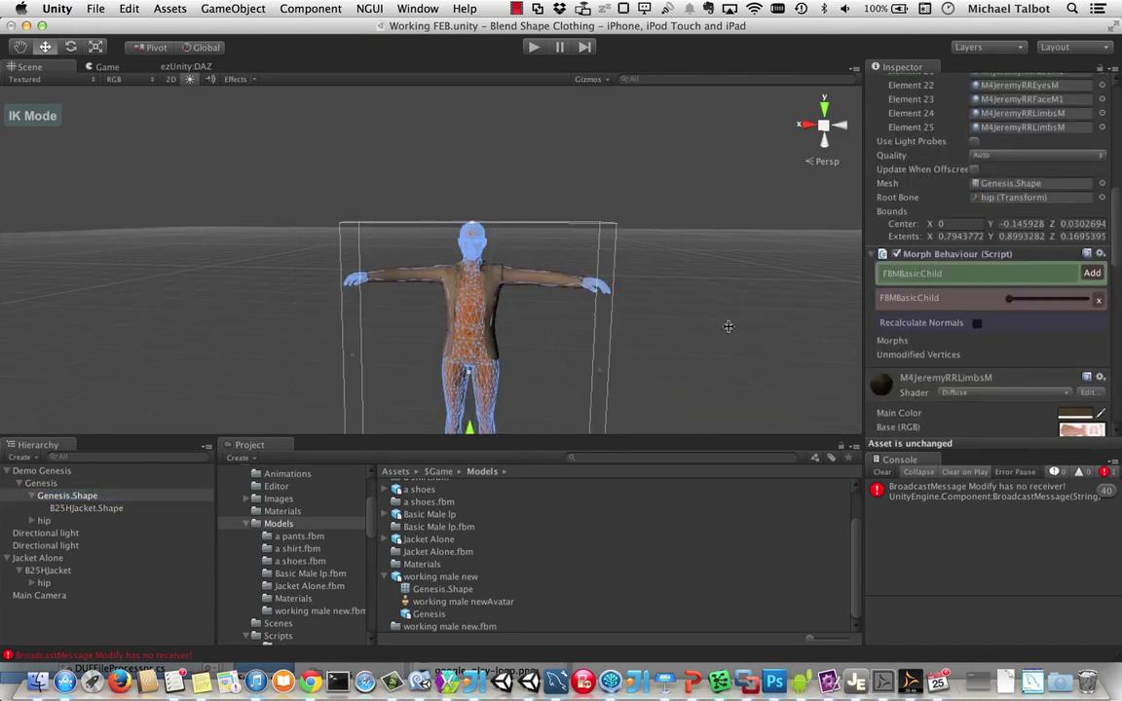
drag(1010, 308, 913, 308)
- Add the FBMBodyVolume morph and push its slider up to make the body much bulkier
click(997, 271)
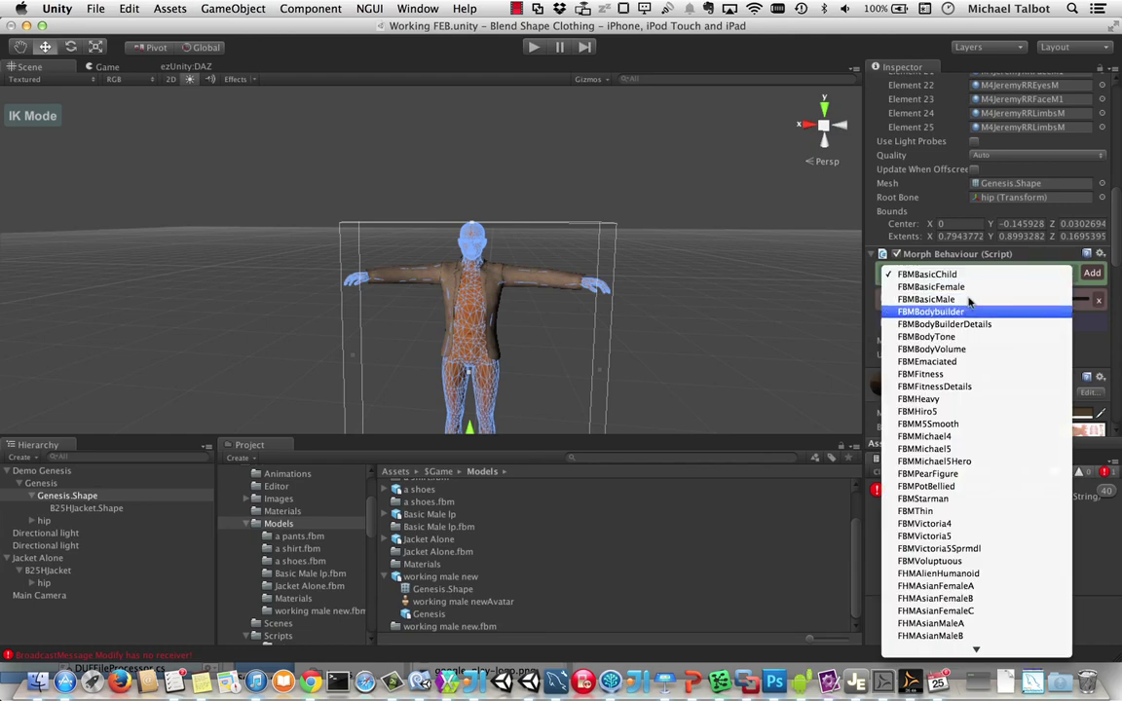
click(969, 361)
click(937, 279)
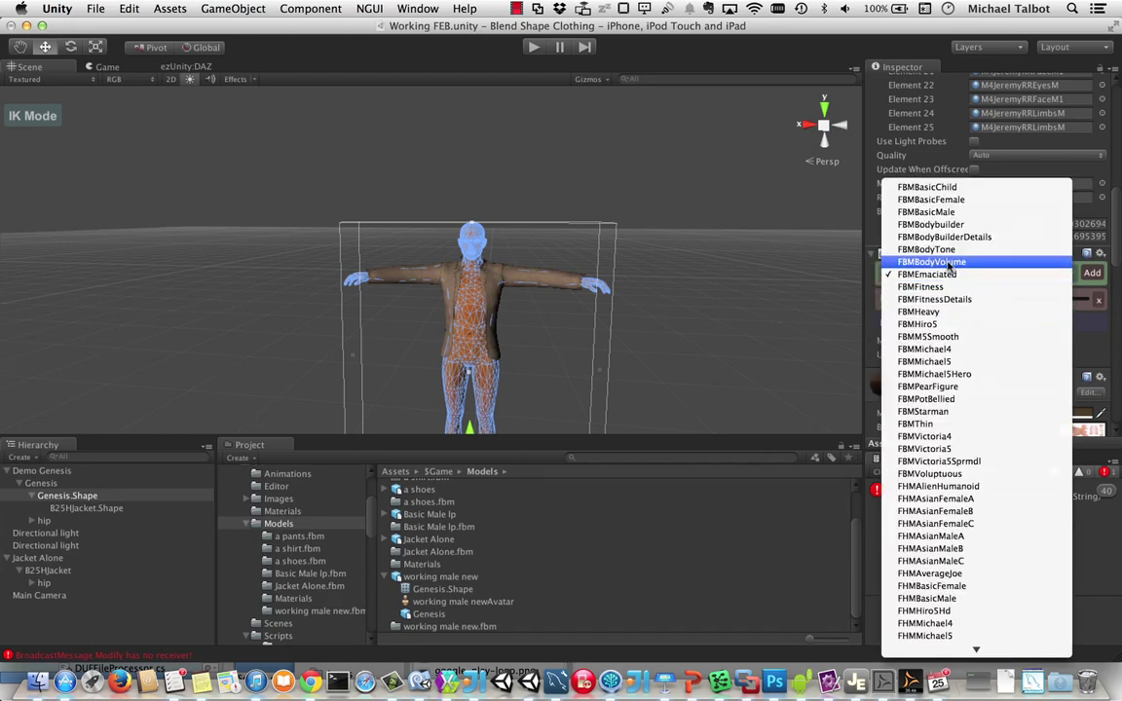
click(923, 263)
click(1094, 274)
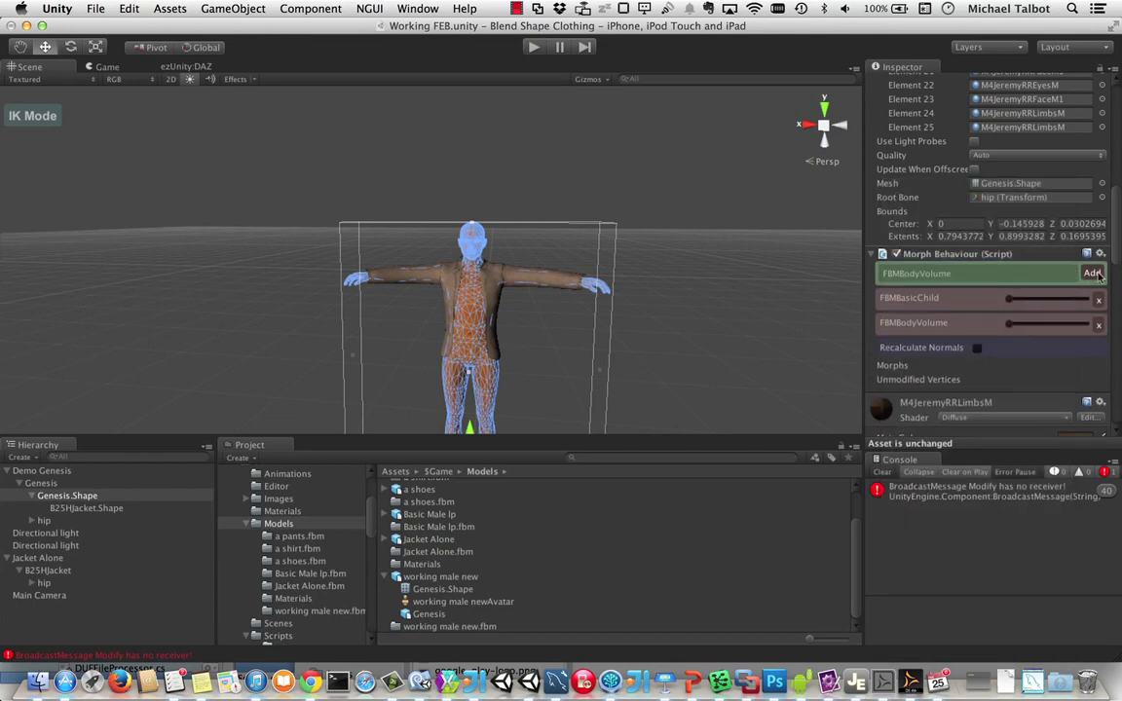
drag(1014, 327, 1088, 325)
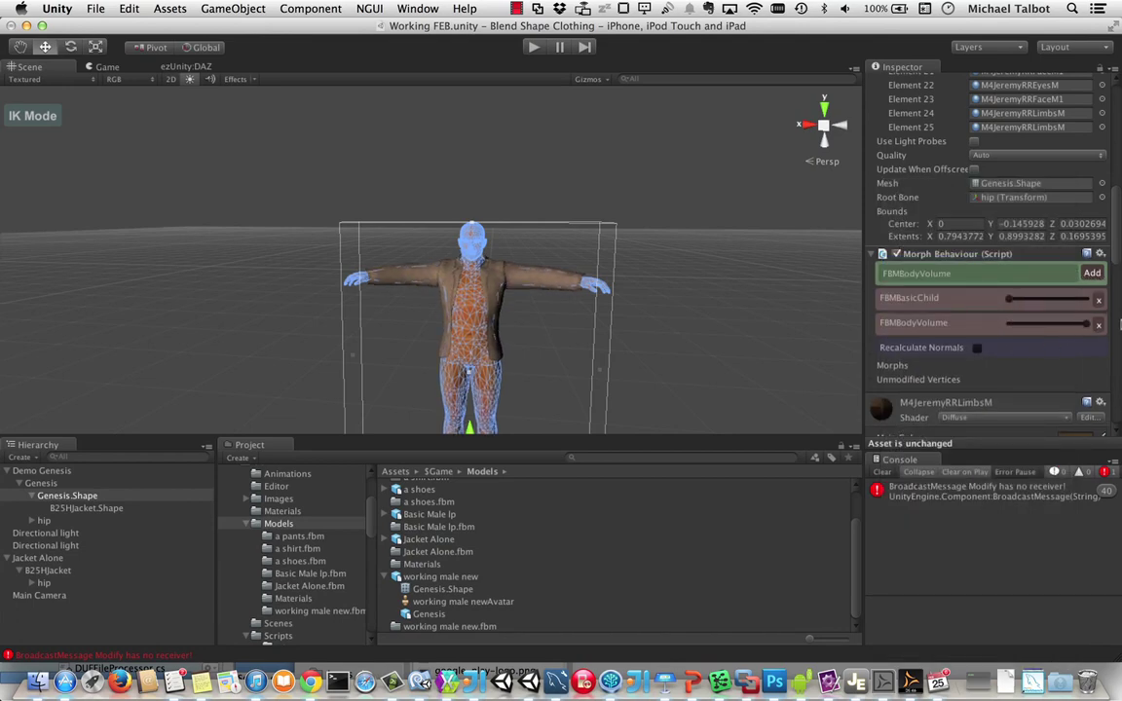
scroll(555, 290, up, 6)
scroll(545, 284, down, 4)
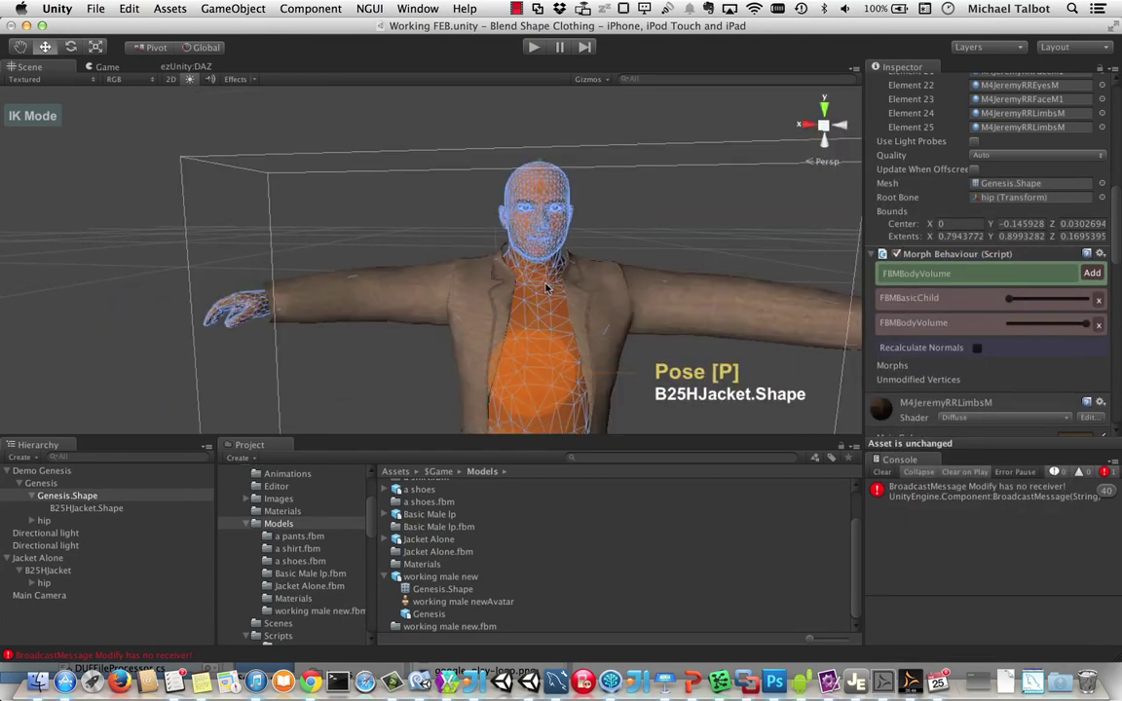
scroll(546, 288, up, 2)
scroll(546, 288, down, 4)
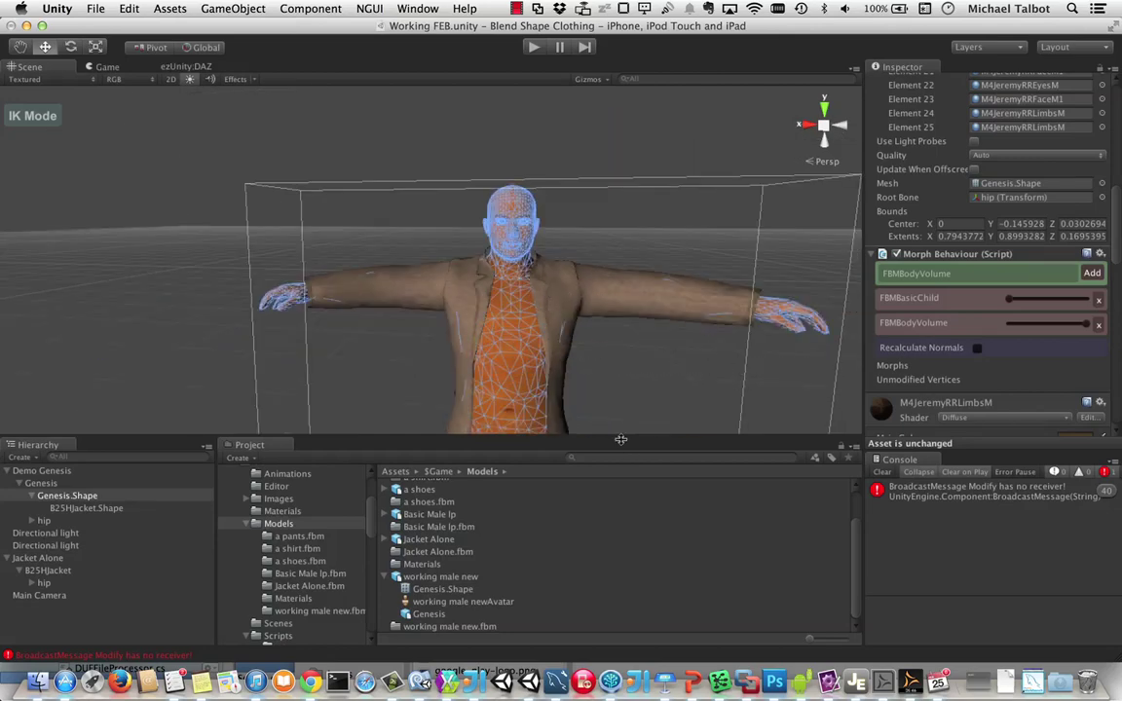
- Add the FBMStarman morph and drag its slider to full strength
click(941, 275)
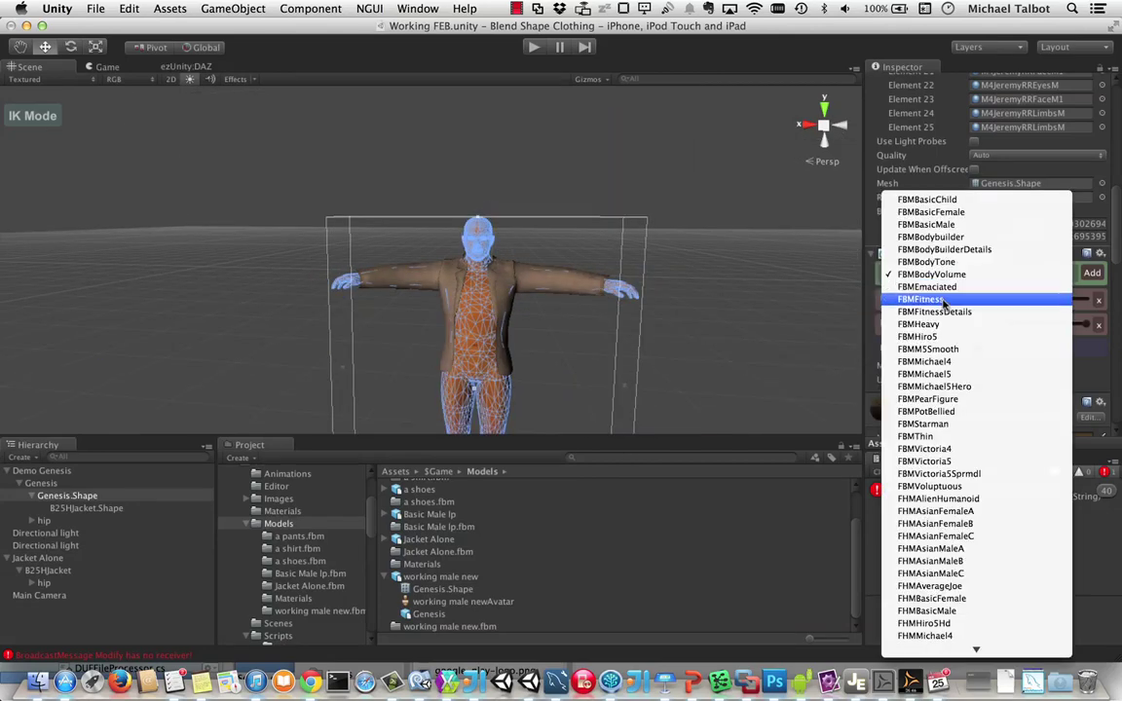
click(968, 426)
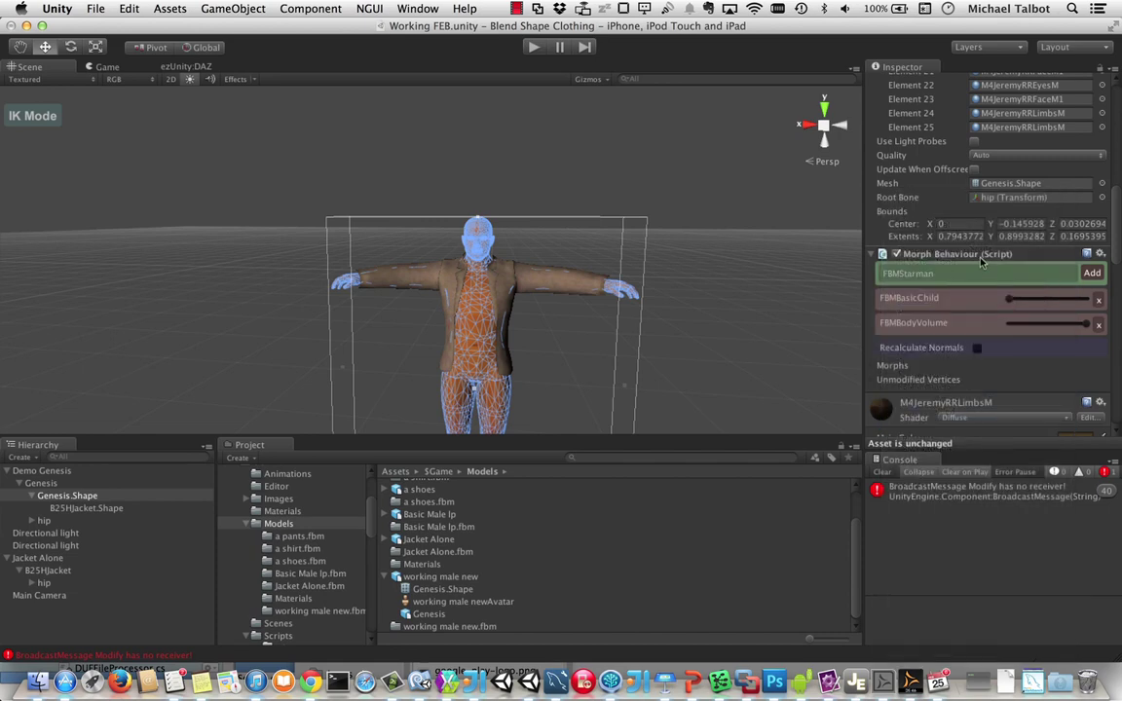
click(1093, 274)
drag(1007, 351, 1120, 341)
click(544, 295)
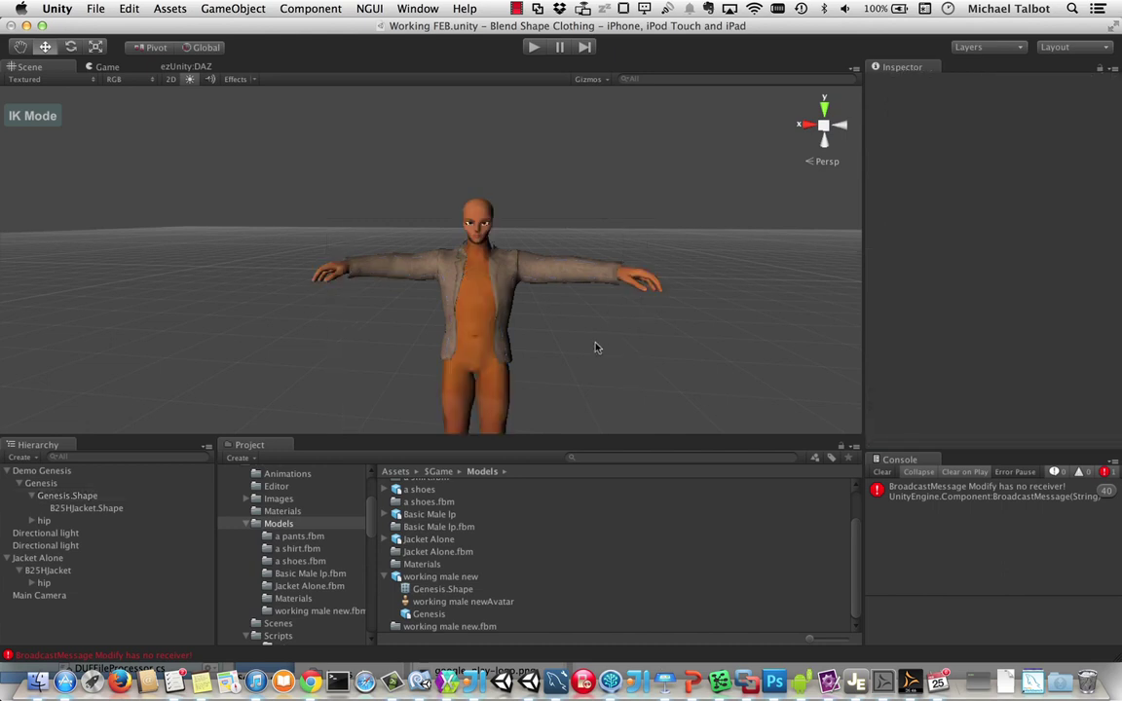
scroll(534, 309, up, 6)
scroll(590, 346, down, 5)
scroll(588, 347, up, 2)
scroll(584, 348, down, 3)
scroll(602, 337, down, 5)
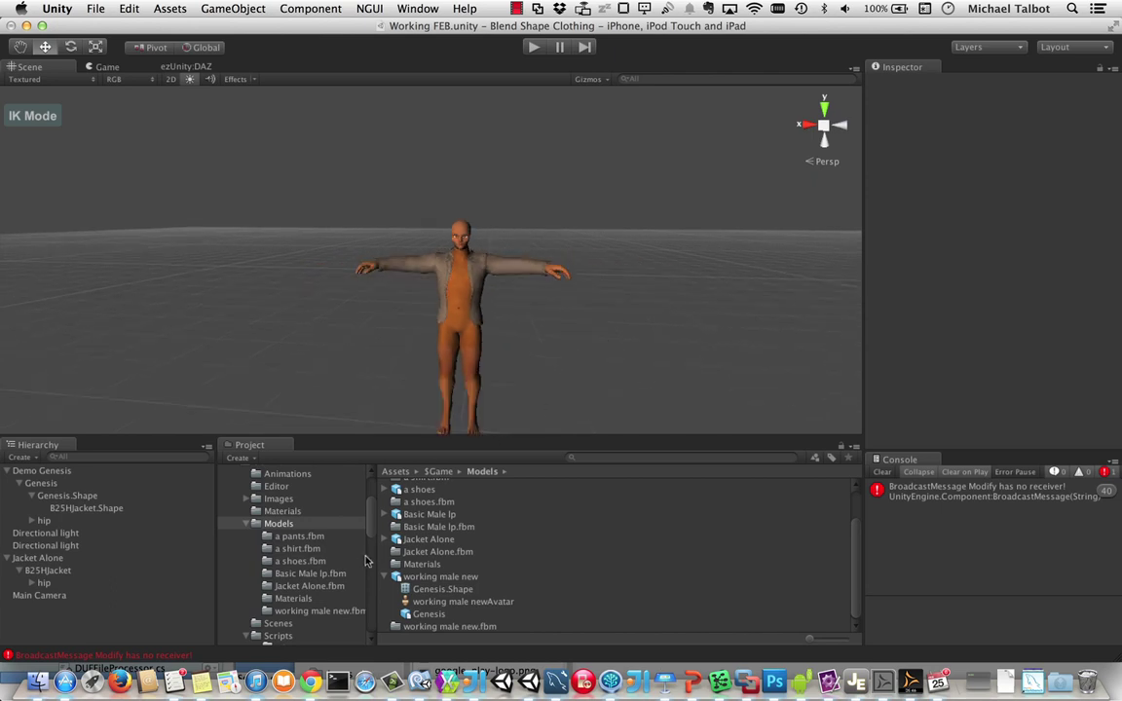
click(68, 497)
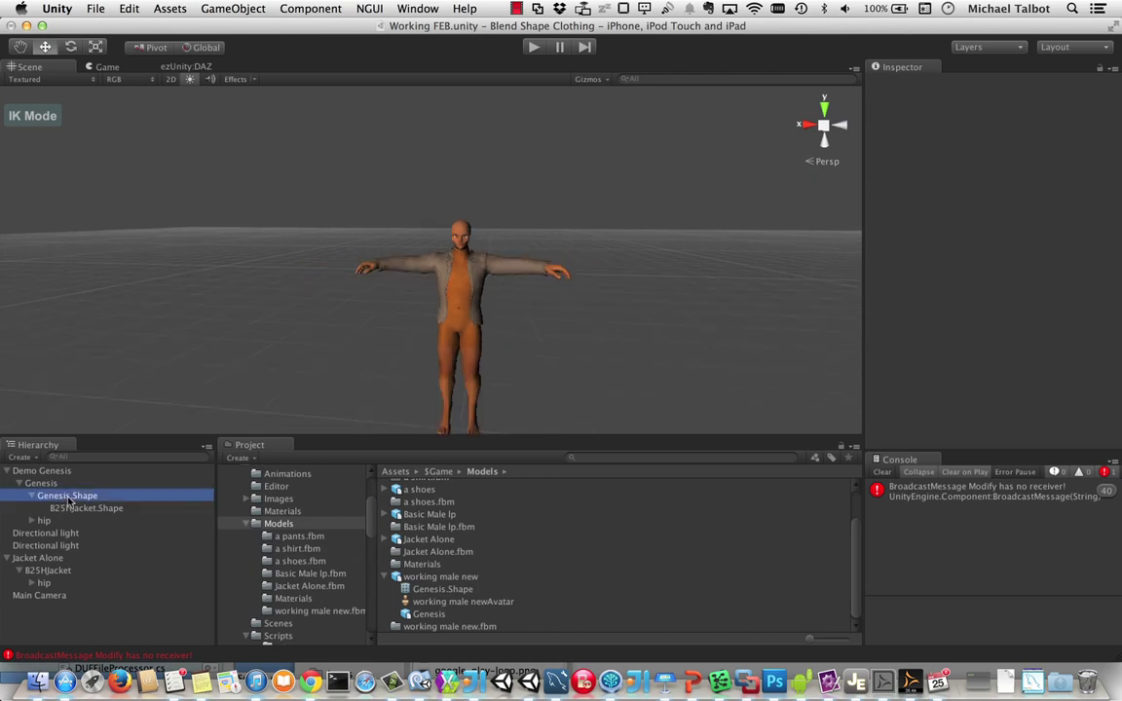
scroll(1004, 336, down, 5)
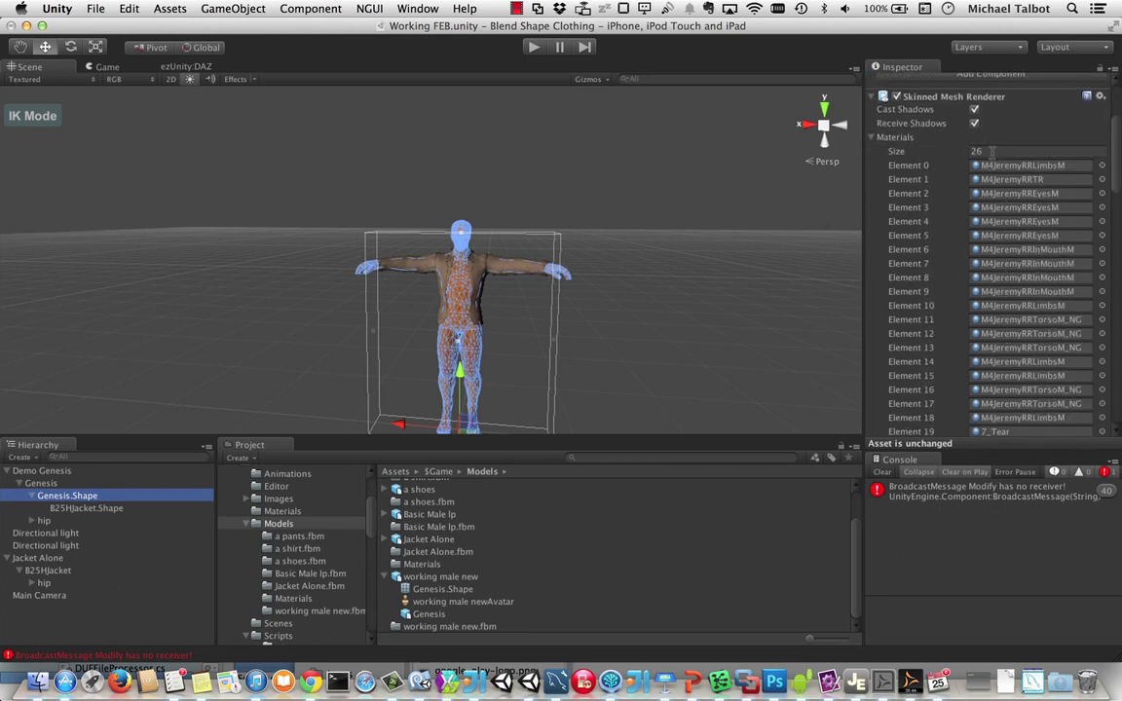
scroll(1028, 388, down, 2)
scroll(1030, 389, down, 3)
scroll(1023, 222, up, 3)
scroll(501, 308, up, 6)
scroll(500, 308, down, 8)
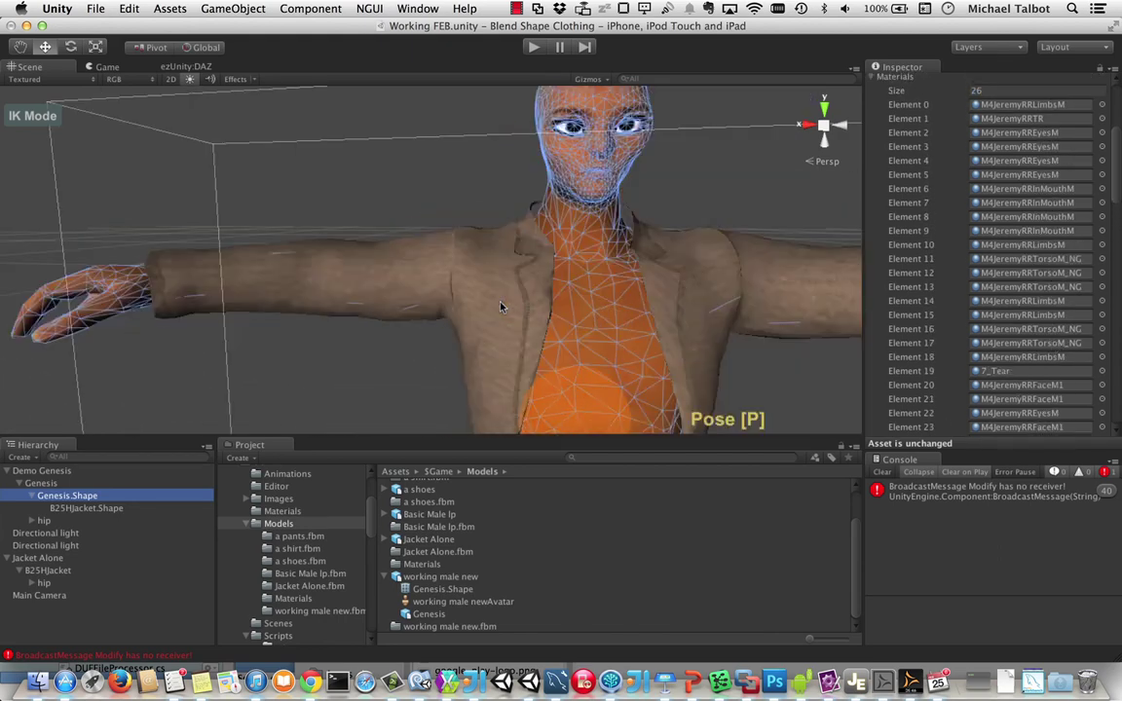
scroll(668, 290, down, 3)
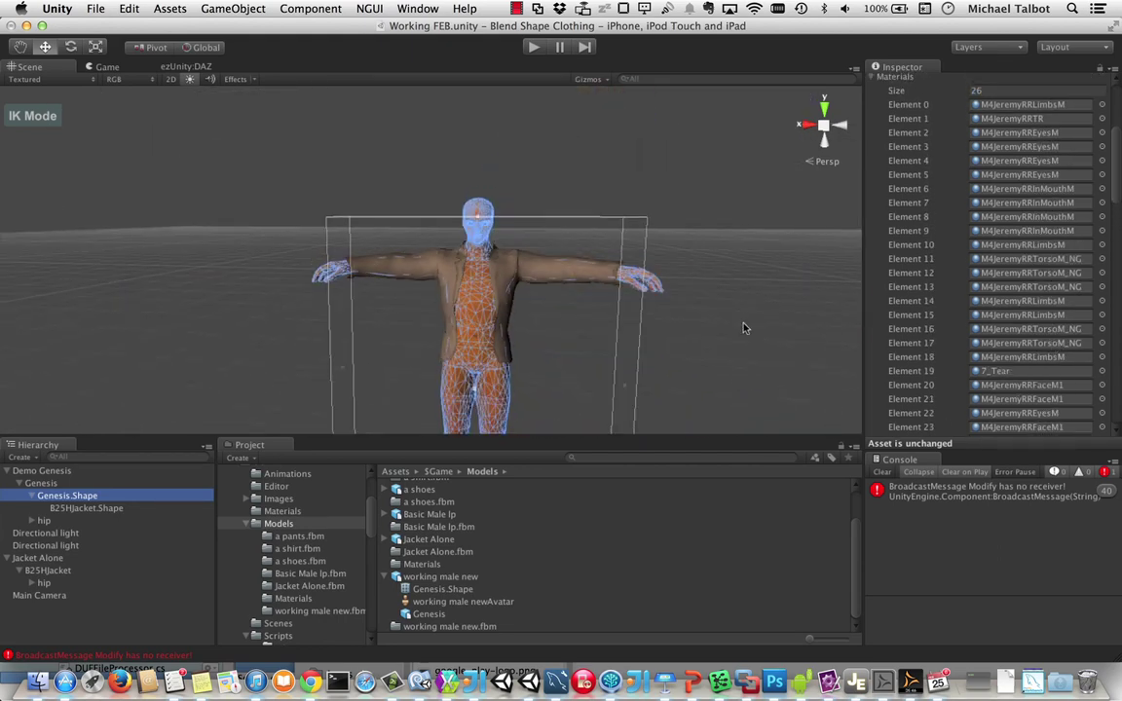
click(587, 181)
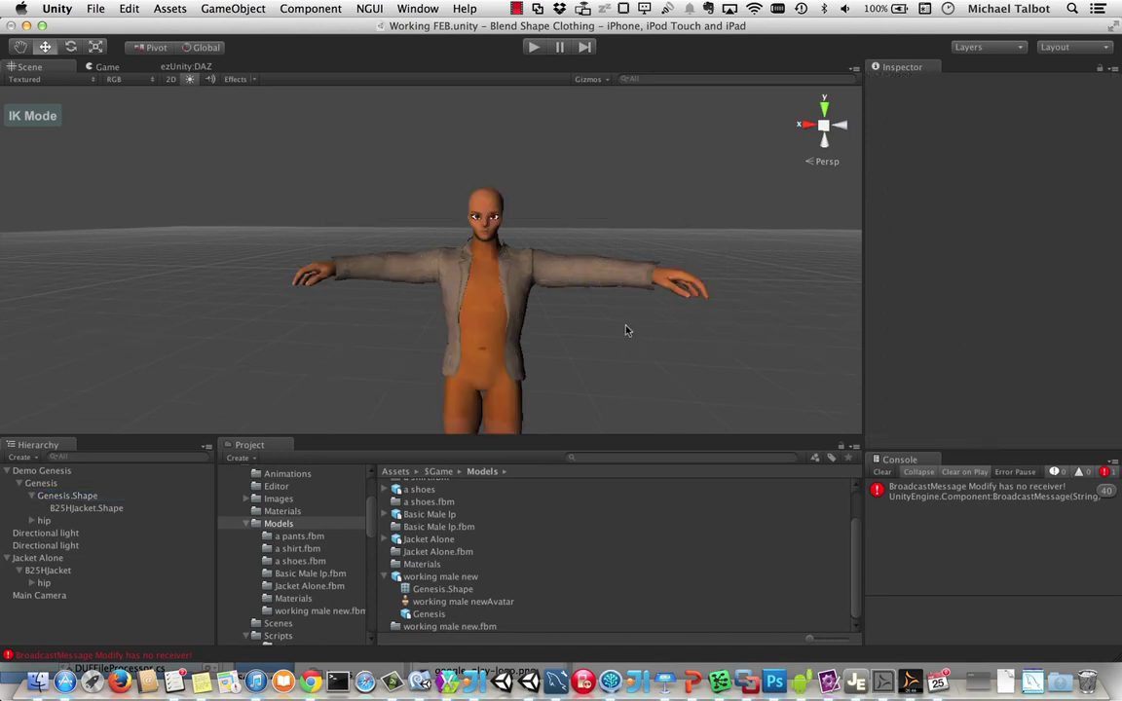
scroll(601, 346, up, 5)
scroll(663, 283, down, 5)
click(221, 68)
click(577, 90)
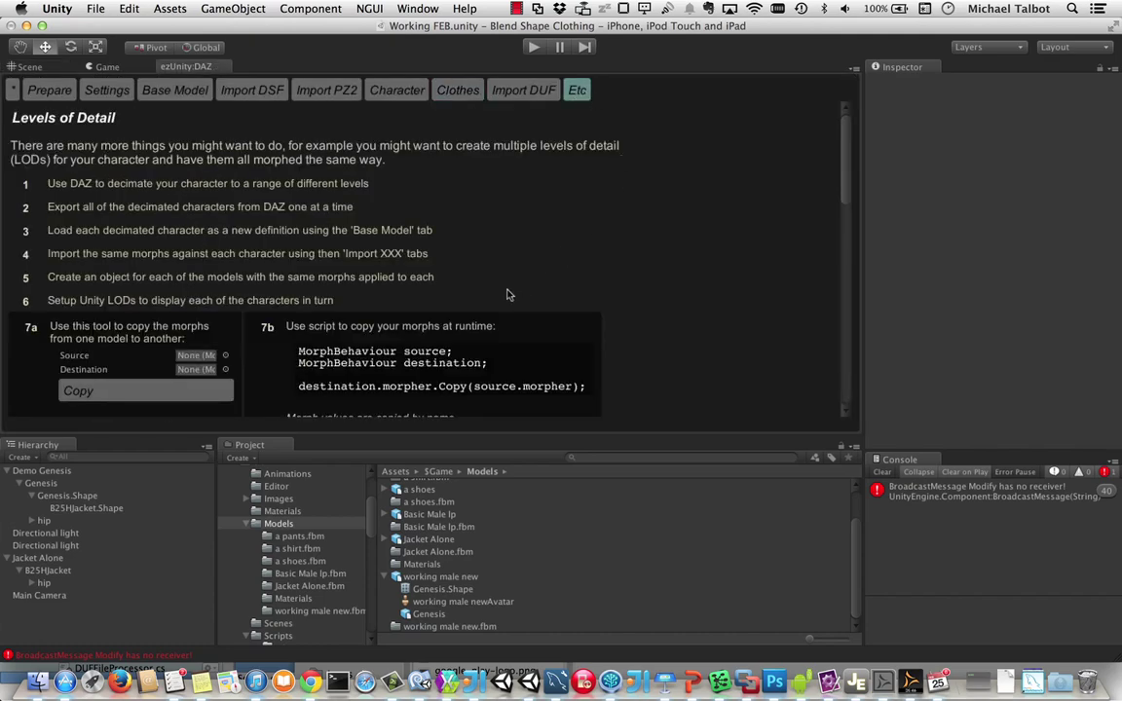
scroll(471, 294, down, 3)
scroll(471, 293, down, 9)
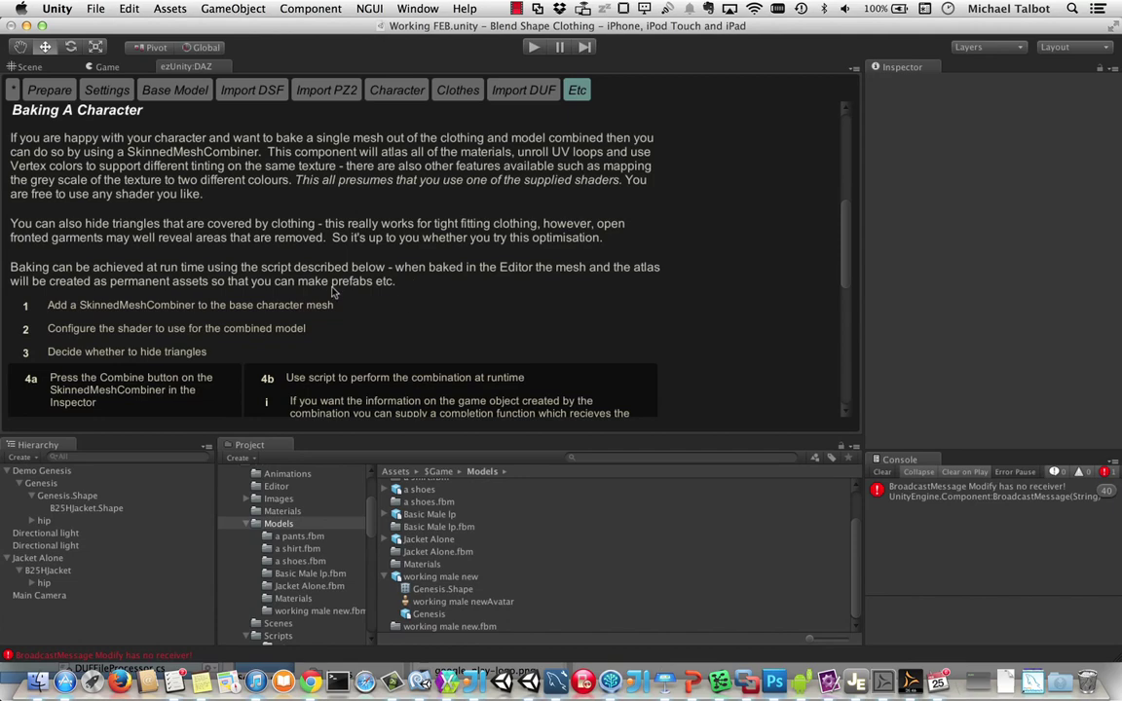
scroll(332, 289, down, 1)
scroll(333, 289, down, 15)
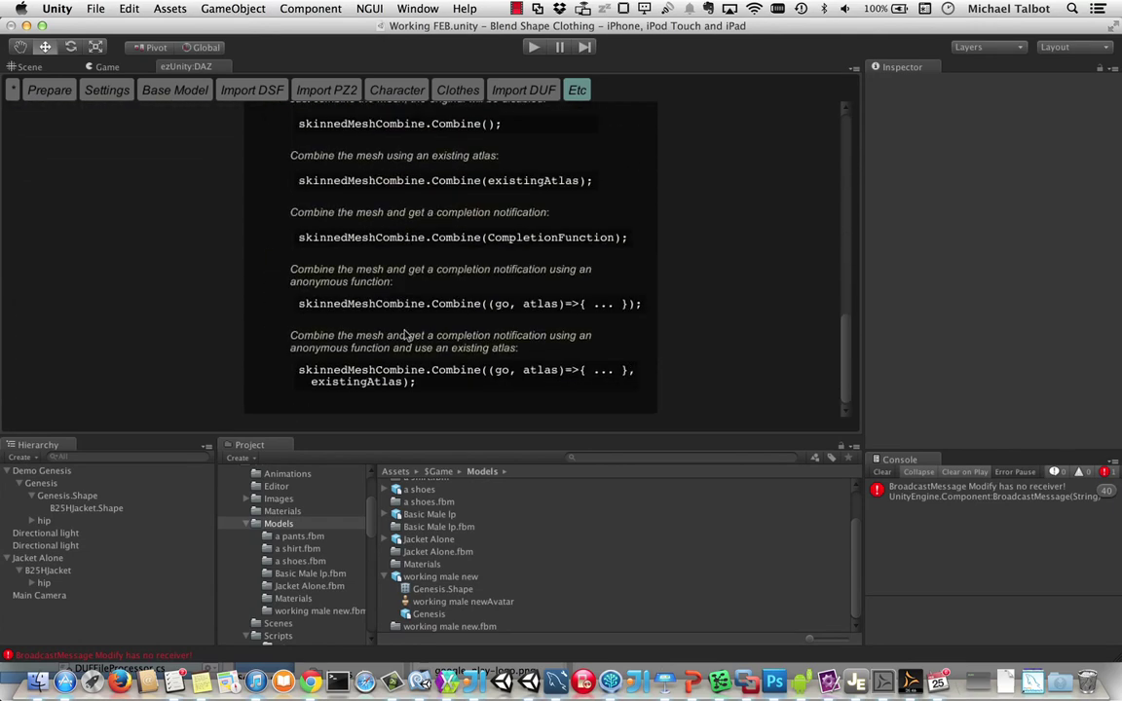
scroll(406, 335, up, 5)
scroll(406, 335, up, 7)
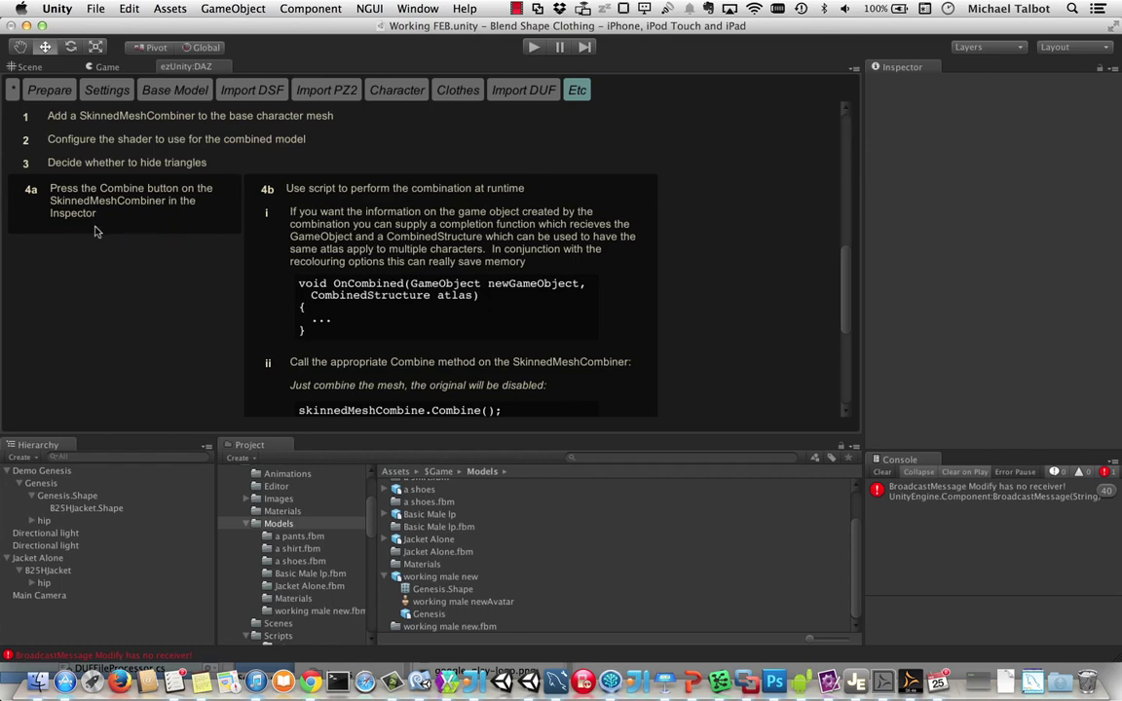
scroll(197, 258, up, 3)
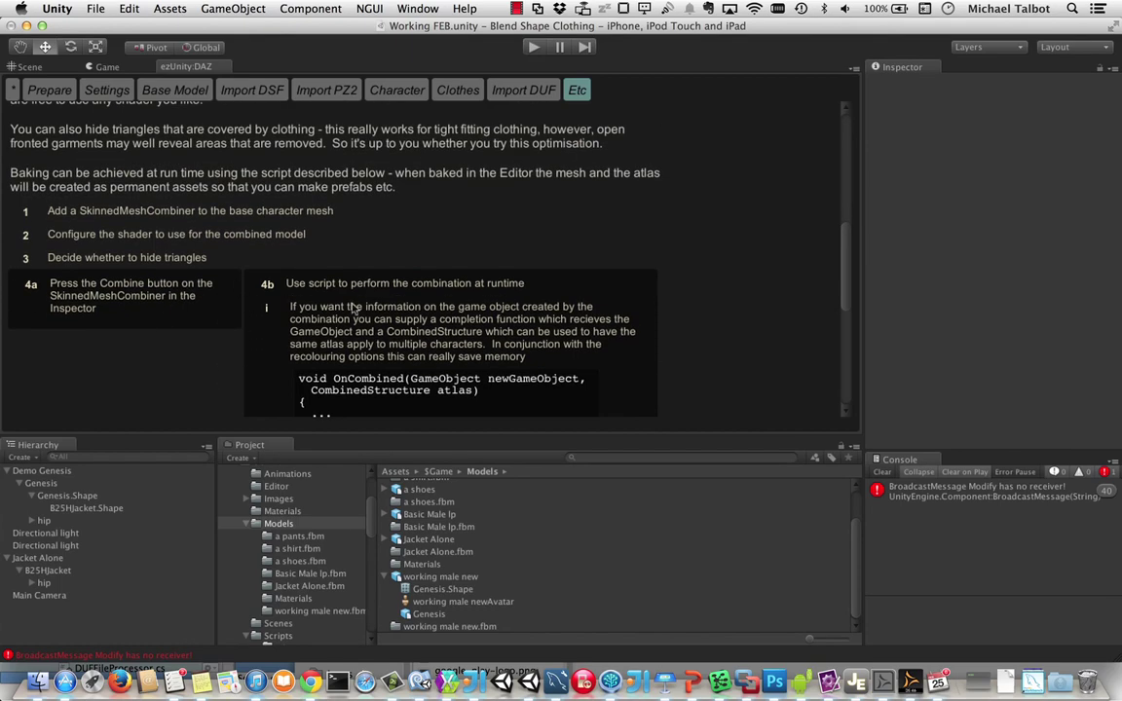
scroll(414, 297, down, 8)
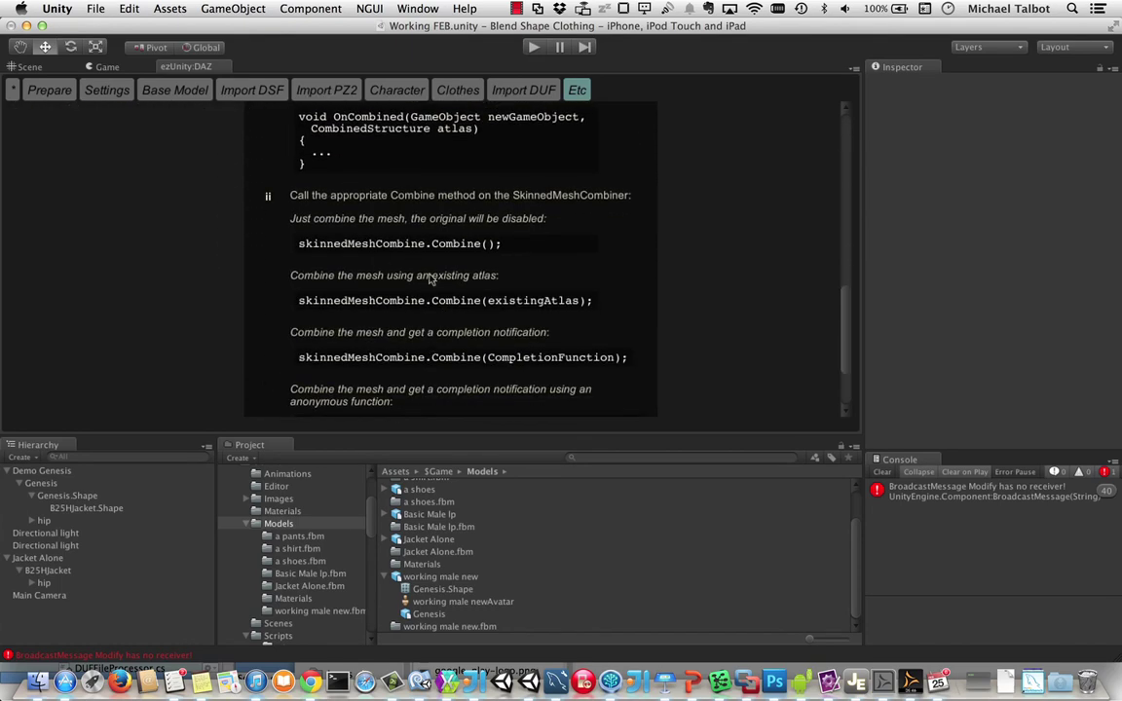
scroll(431, 279, up, 6)
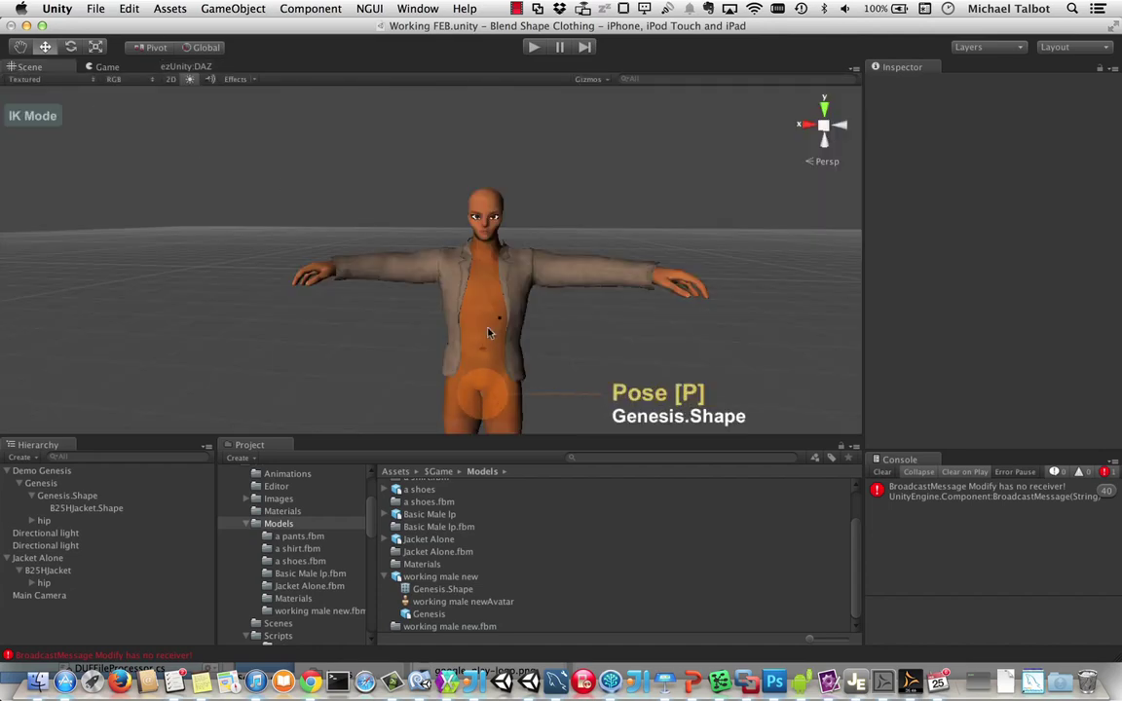
- Add a Skinned Mesh Combiner component to Genesis.Shape by searching 'Skin' in Add Component
click(67, 496)
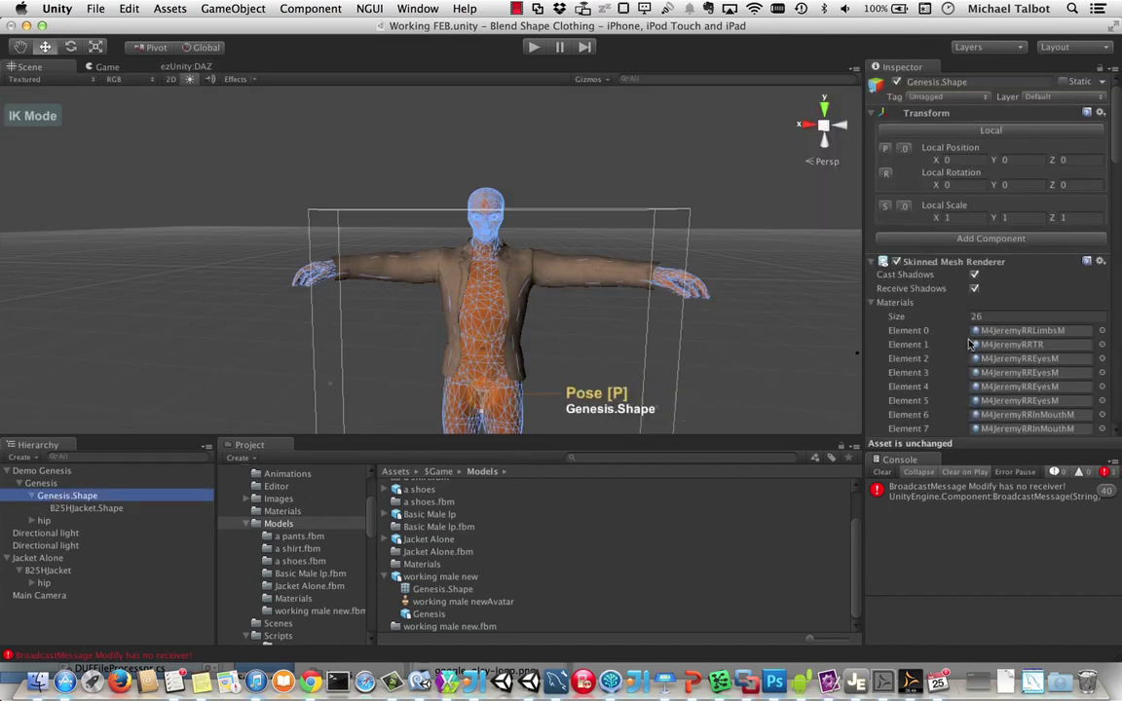
scroll(970, 344, down, 3)
scroll(935, 292, up, 3)
click(991, 239)
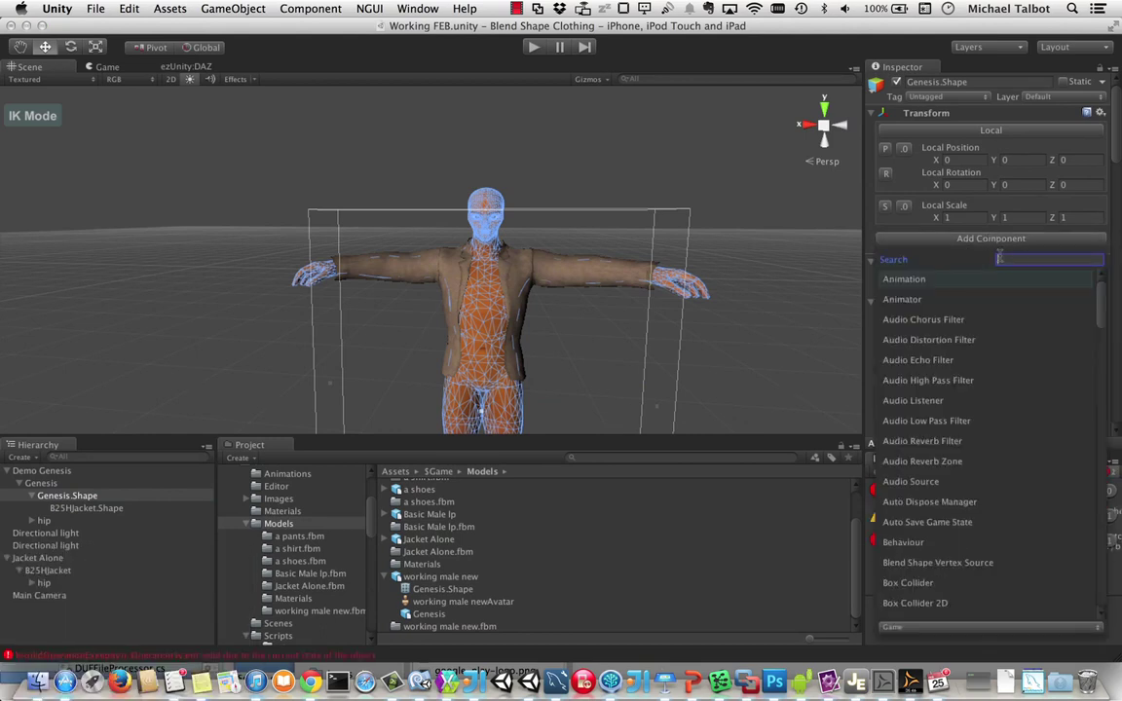
text(Skinned)
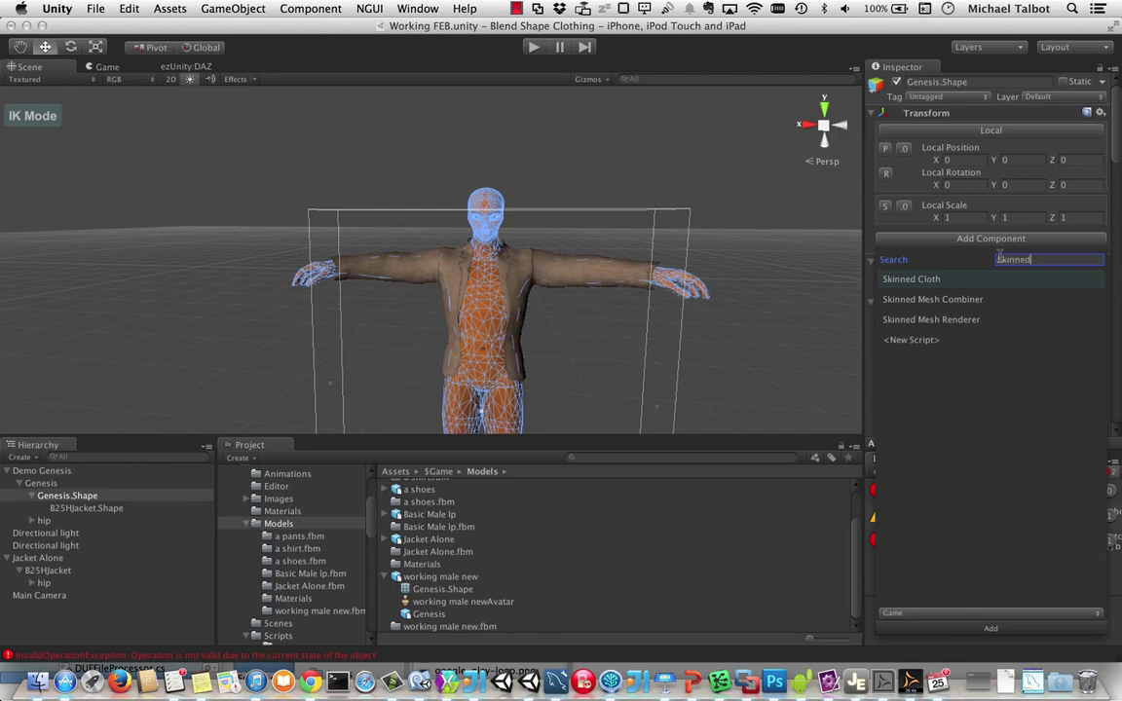
click(994, 301)
scroll(1011, 337, down, 5)
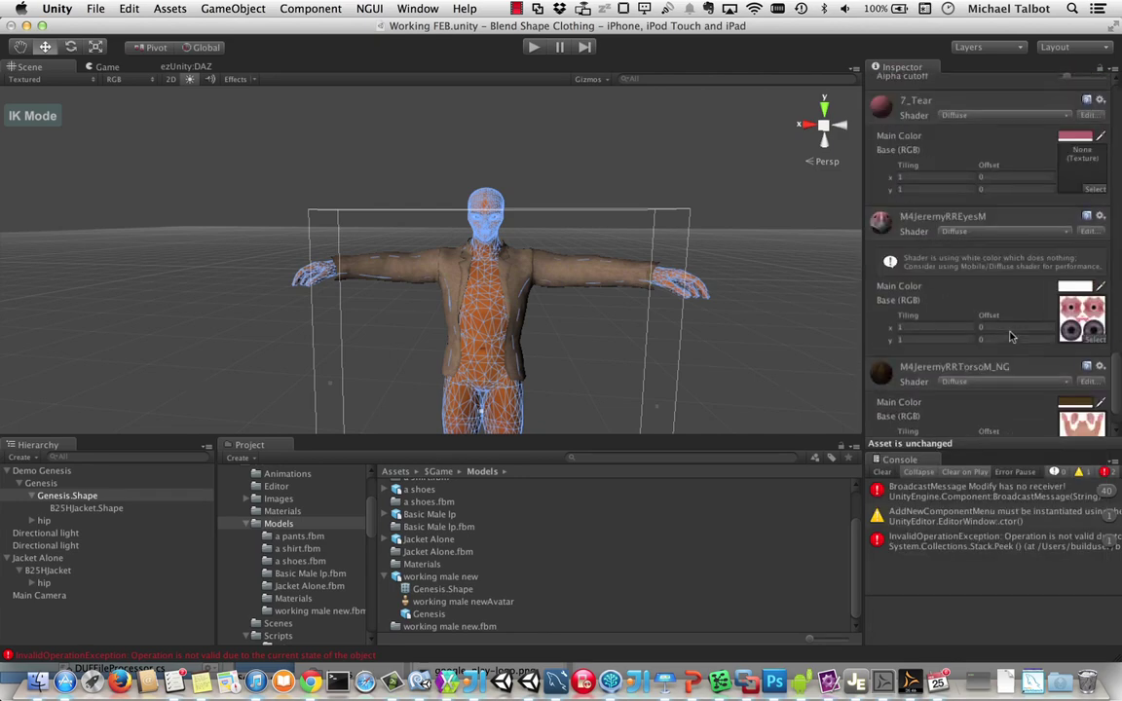
scroll(1011, 336, up, 6)
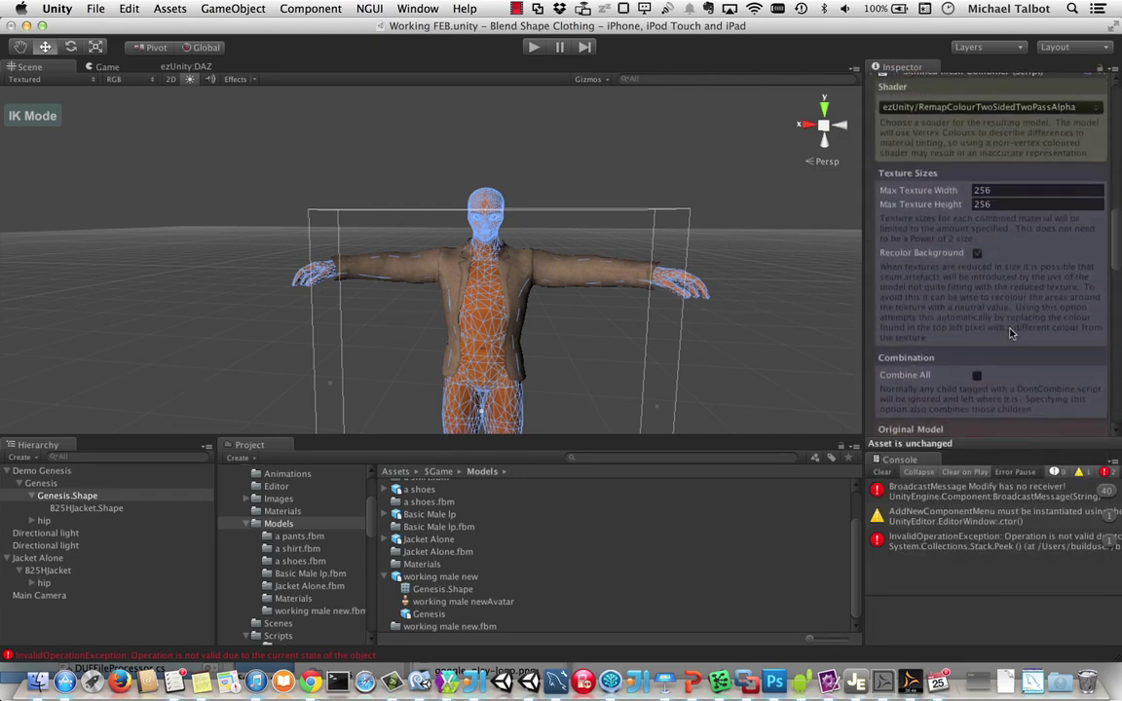
scroll(1027, 294, up, 2)
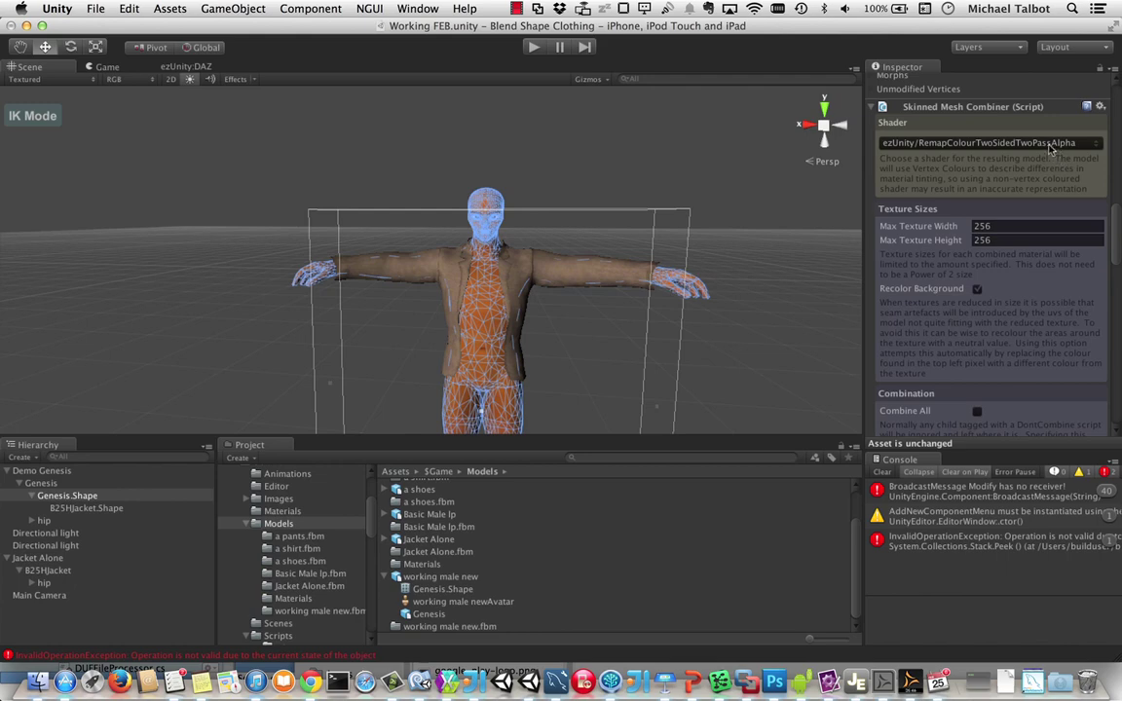
- Reselect Genesis.Shape and enter 512 as the Skinned Mesh Combiner's maximum texture width
click(762, 263)
scroll(542, 210, up, 5)
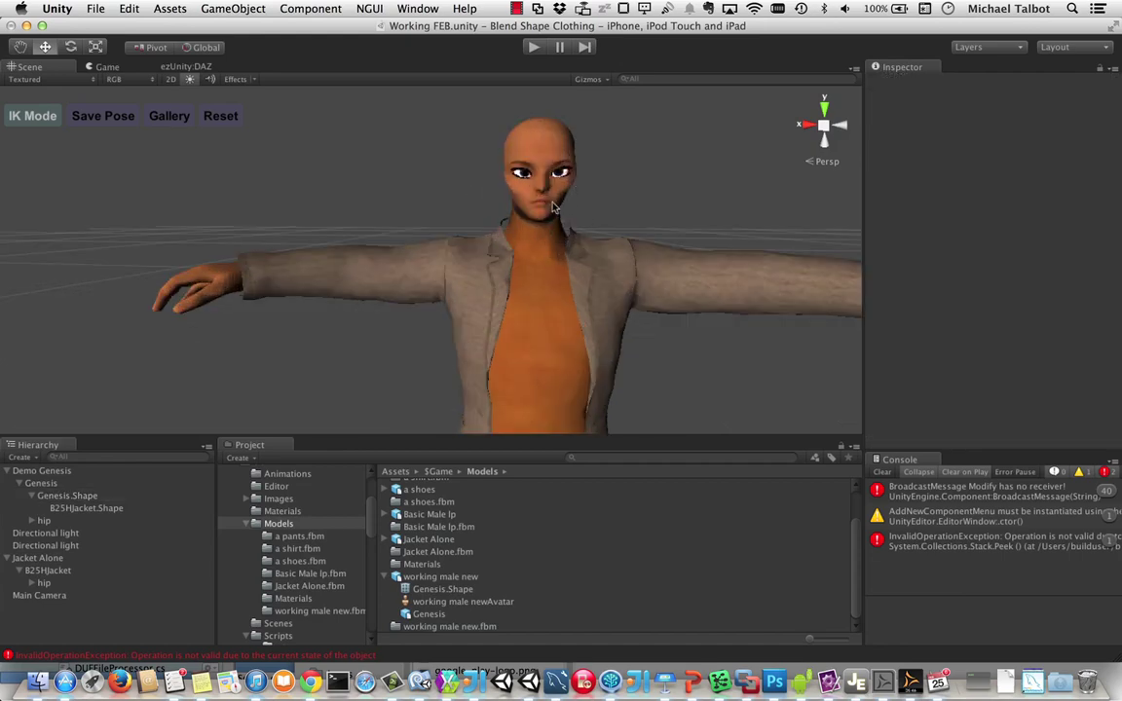
click(61, 497)
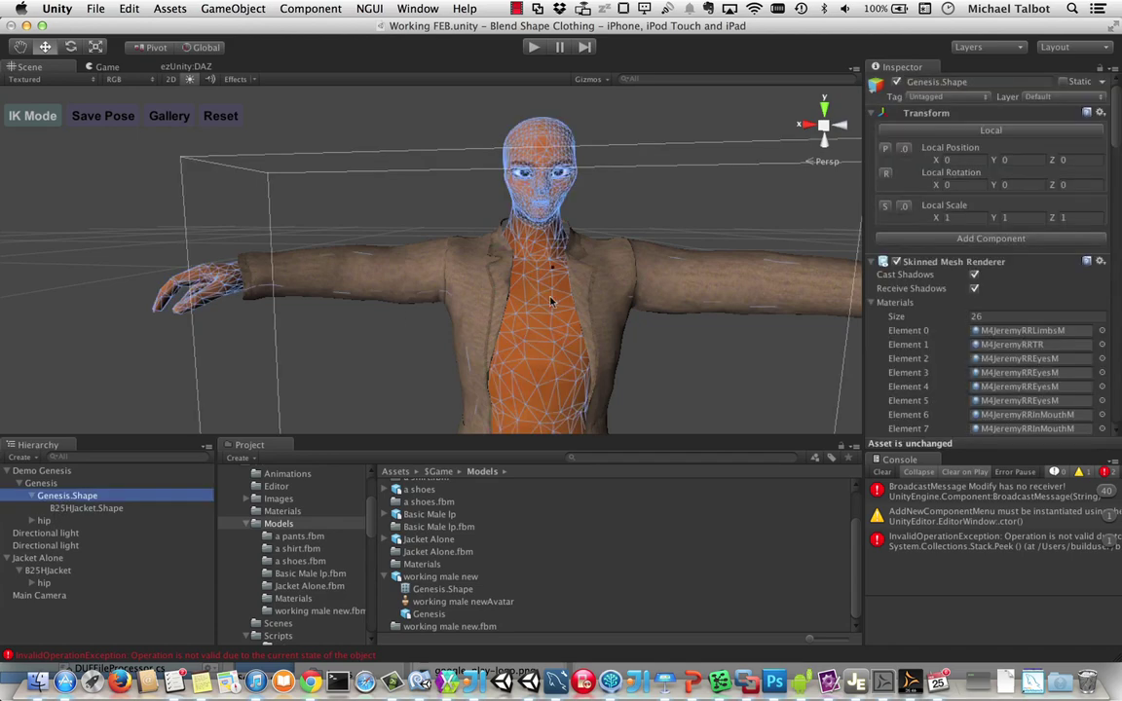
scroll(962, 284, down, 15)
scroll(1050, 294, up, 8)
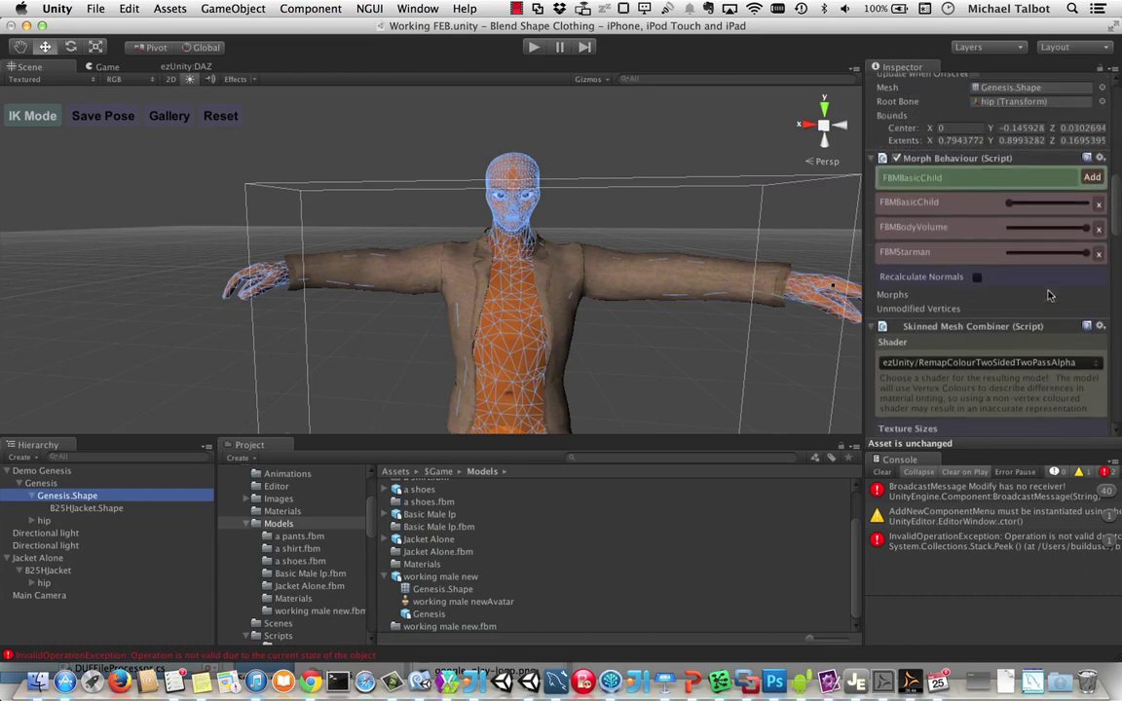
scroll(1050, 294, down, 5)
scroll(1050, 294, down, 4)
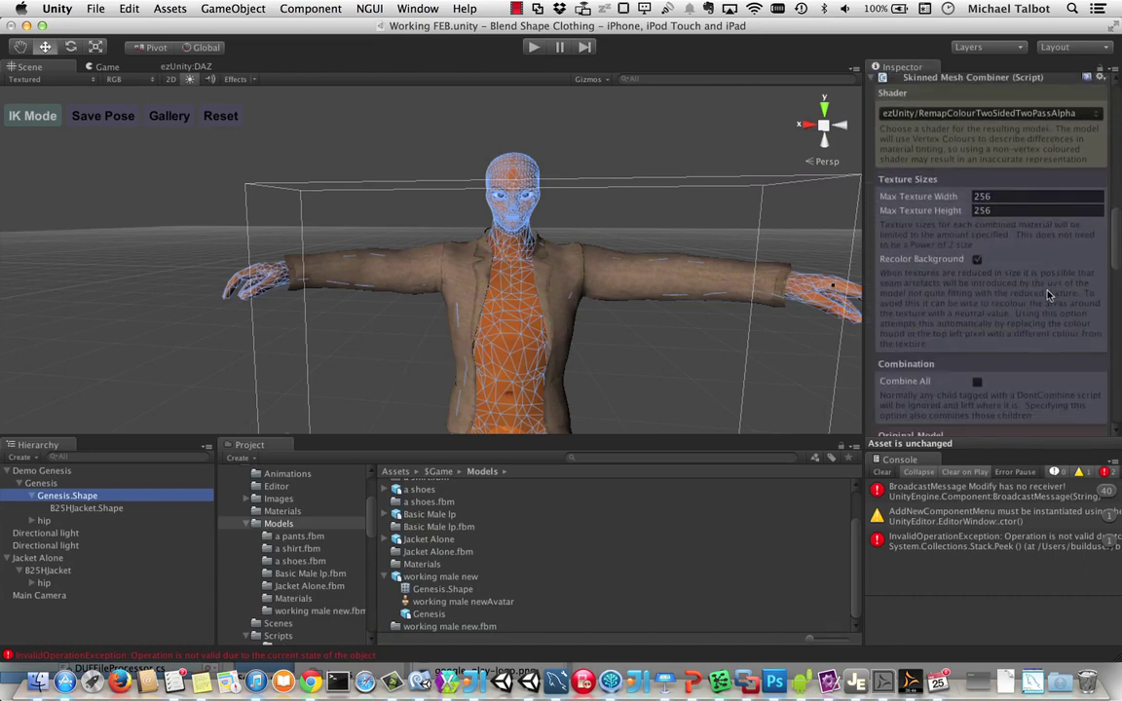
click(994, 195)
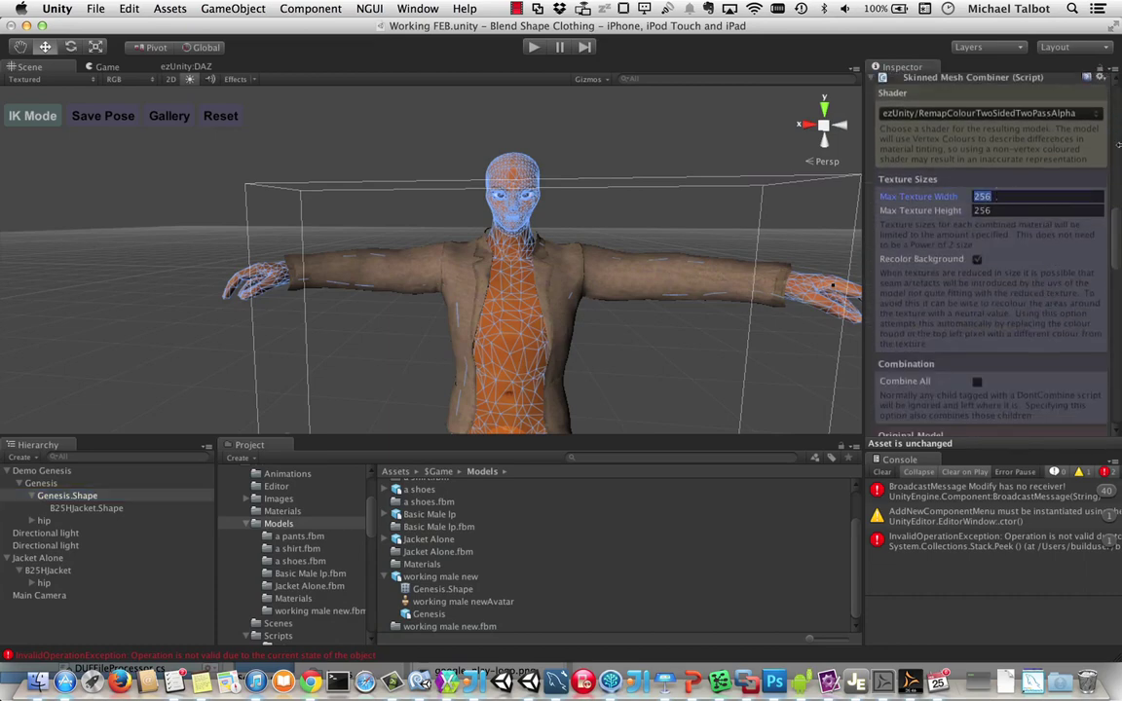
text(512)
scroll(964, 334, down, 5)
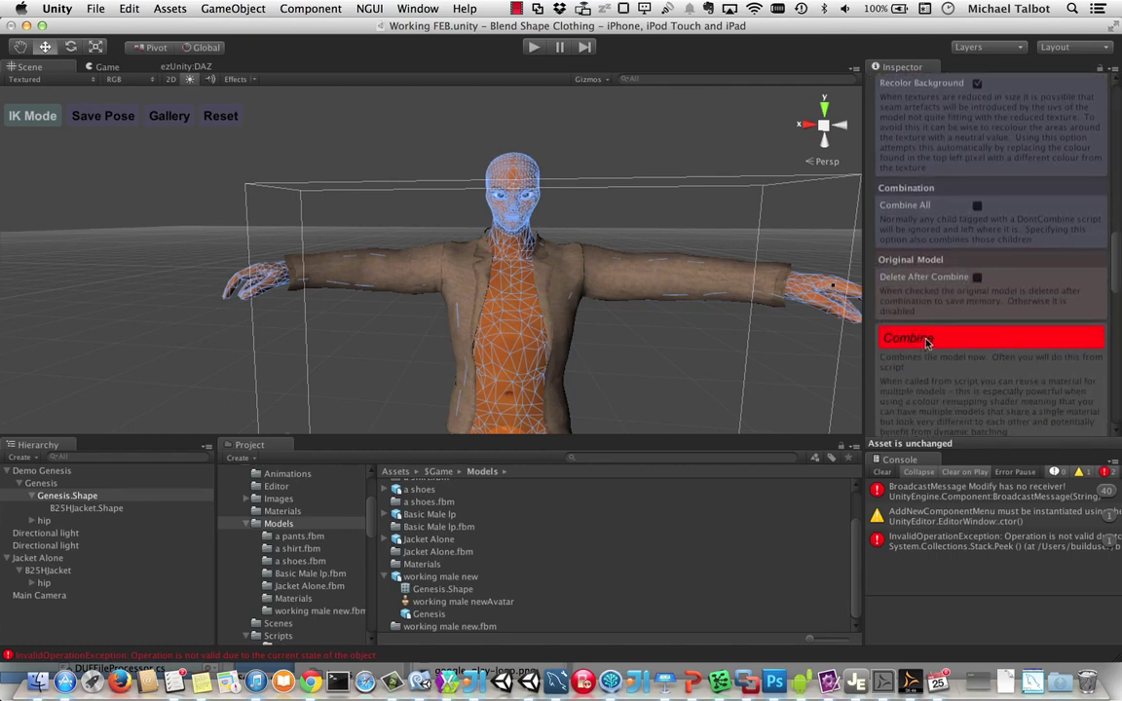
- Combine the Genesis body and jacket into a single skinned mesh
click(927, 340)
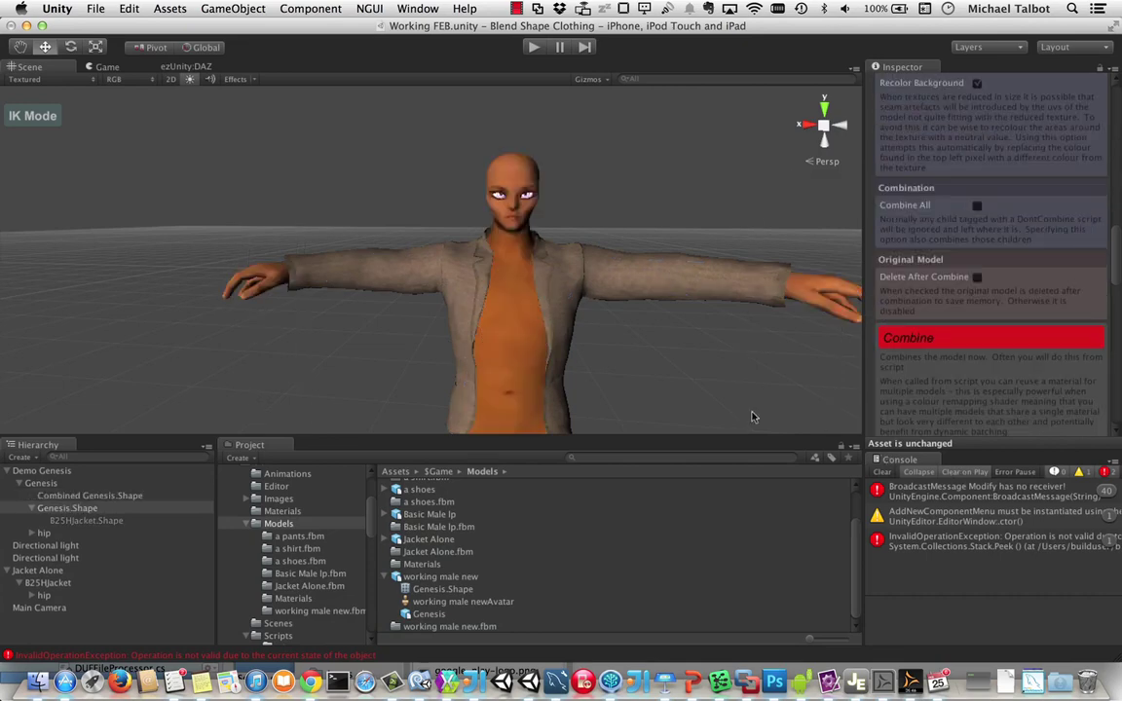
scroll(634, 186, up, 3)
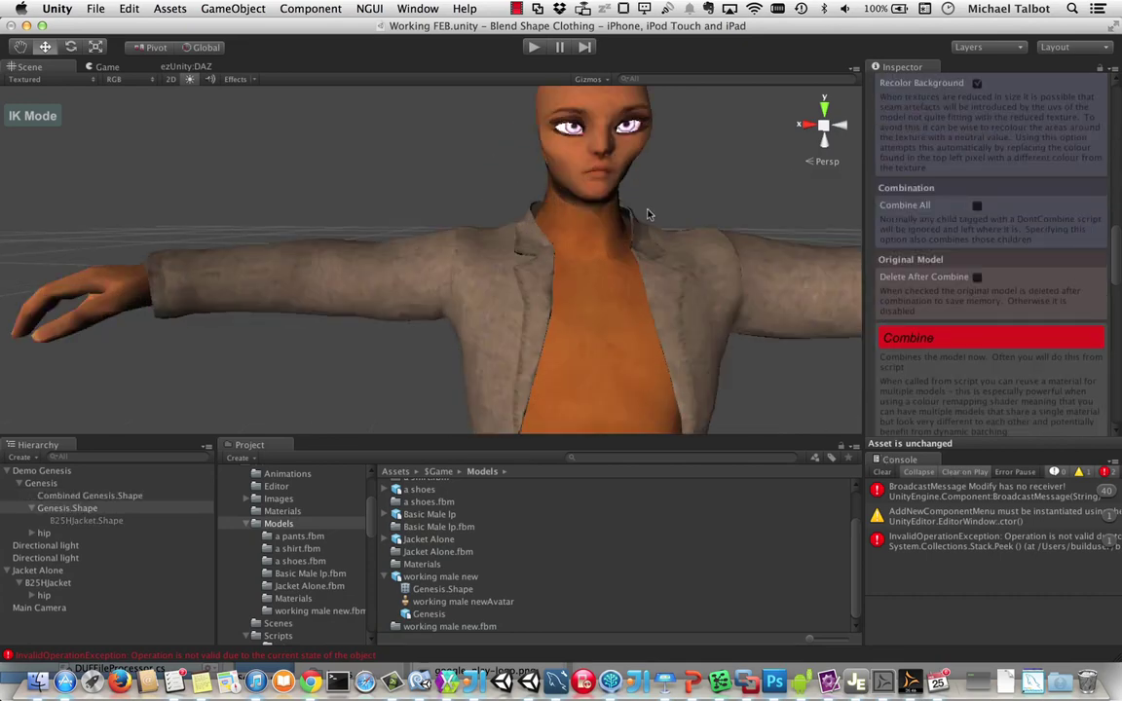
scroll(671, 353, down, 3)
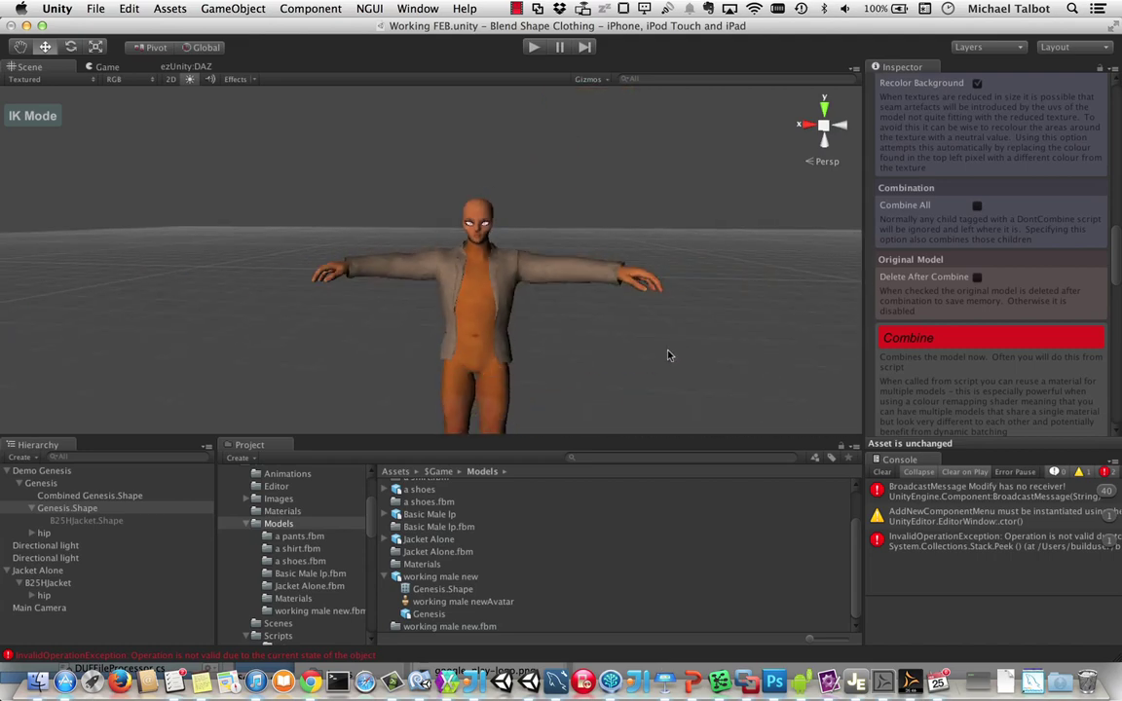
scroll(671, 353, up, 2)
- Inspect the jacket mesh and the new Combined Genesis.Shape object, then view the combined model
click(72, 521)
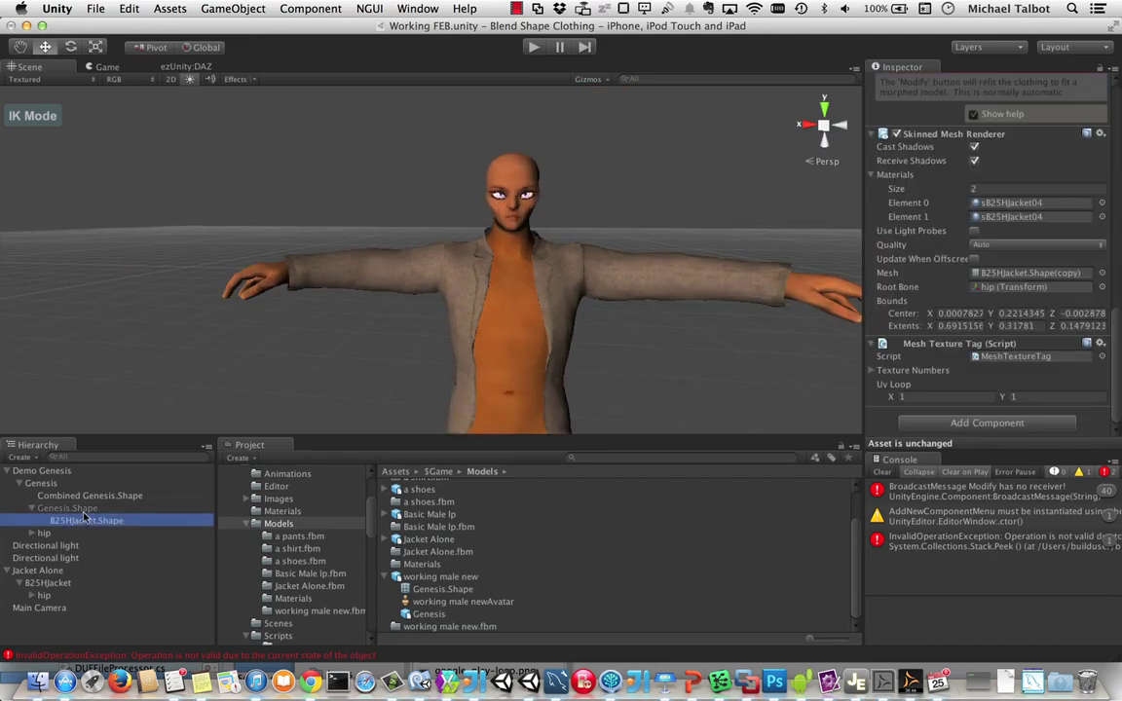
click(90, 496)
scroll(984, 293, down, 5)
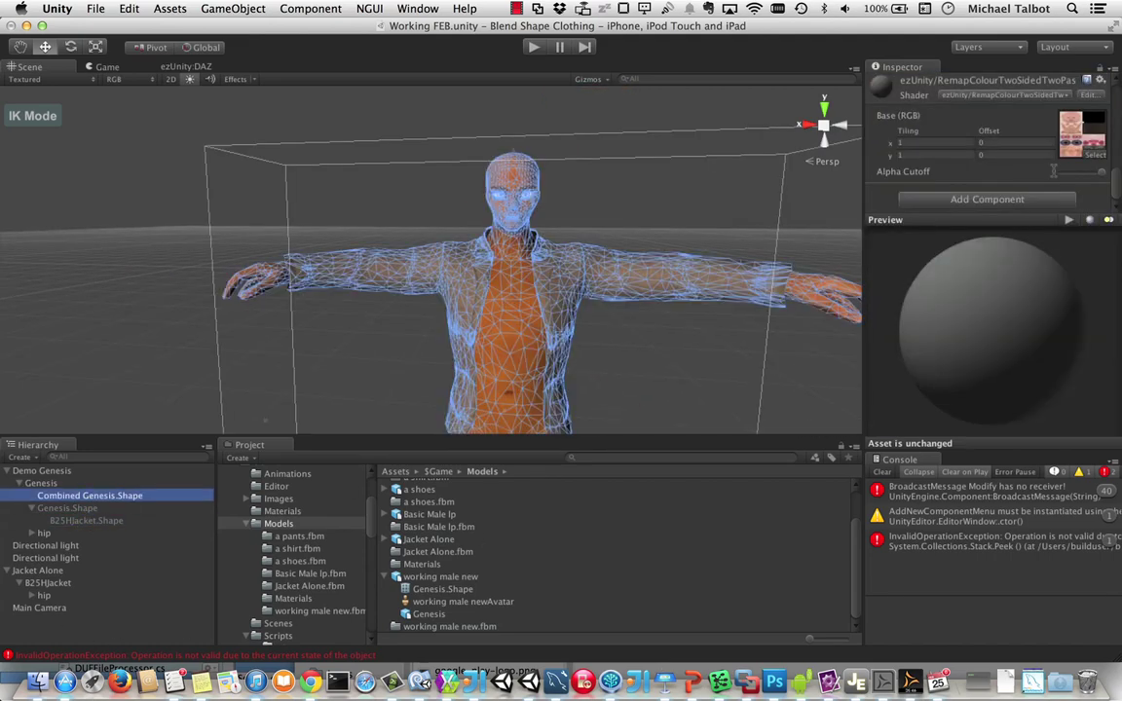
scroll(974, 131, up, 3)
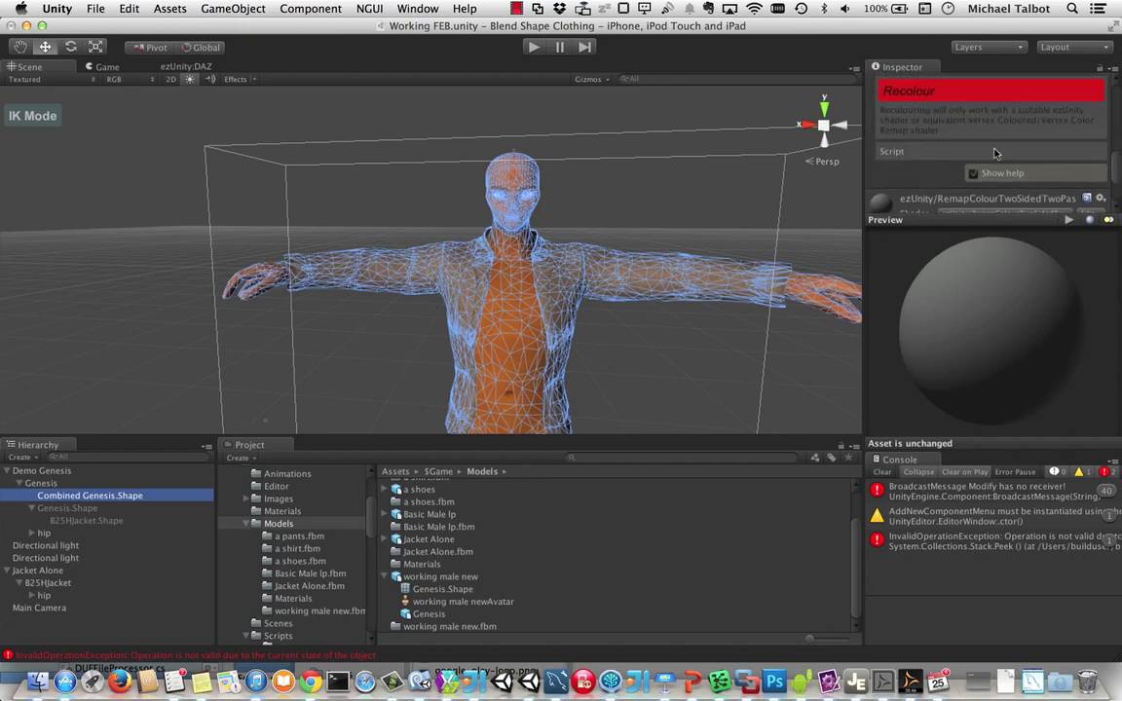
click(109, 165)
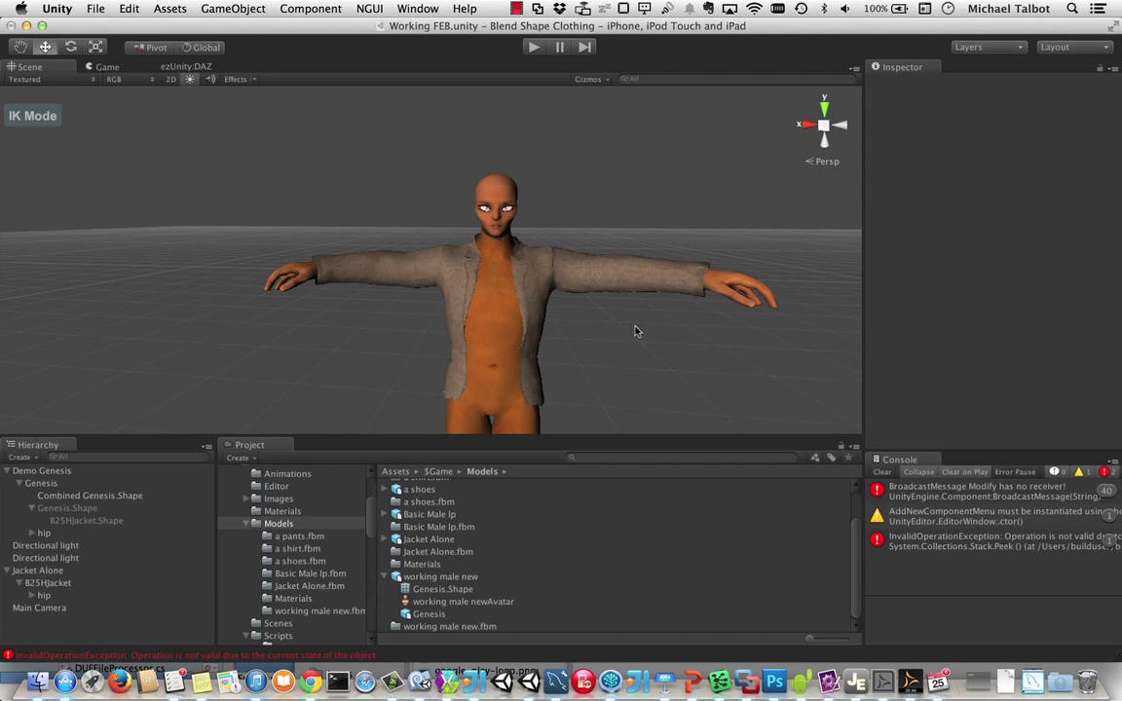
scroll(635, 333, up, 2)
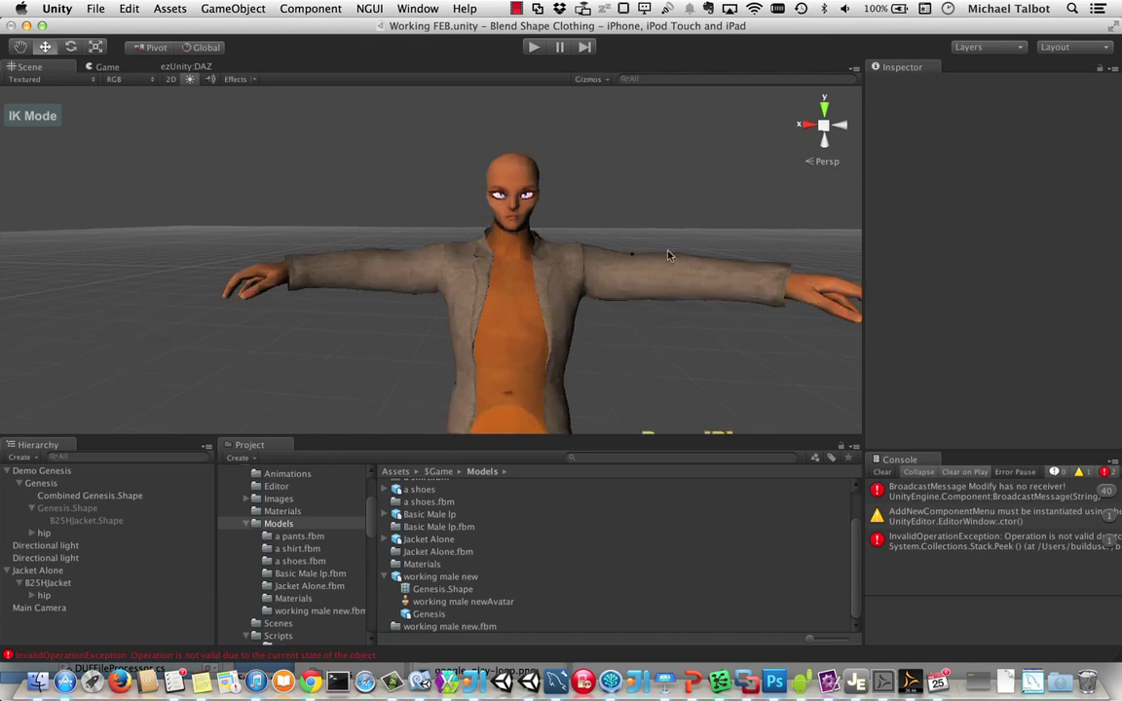
scroll(621, 338, up, 2)
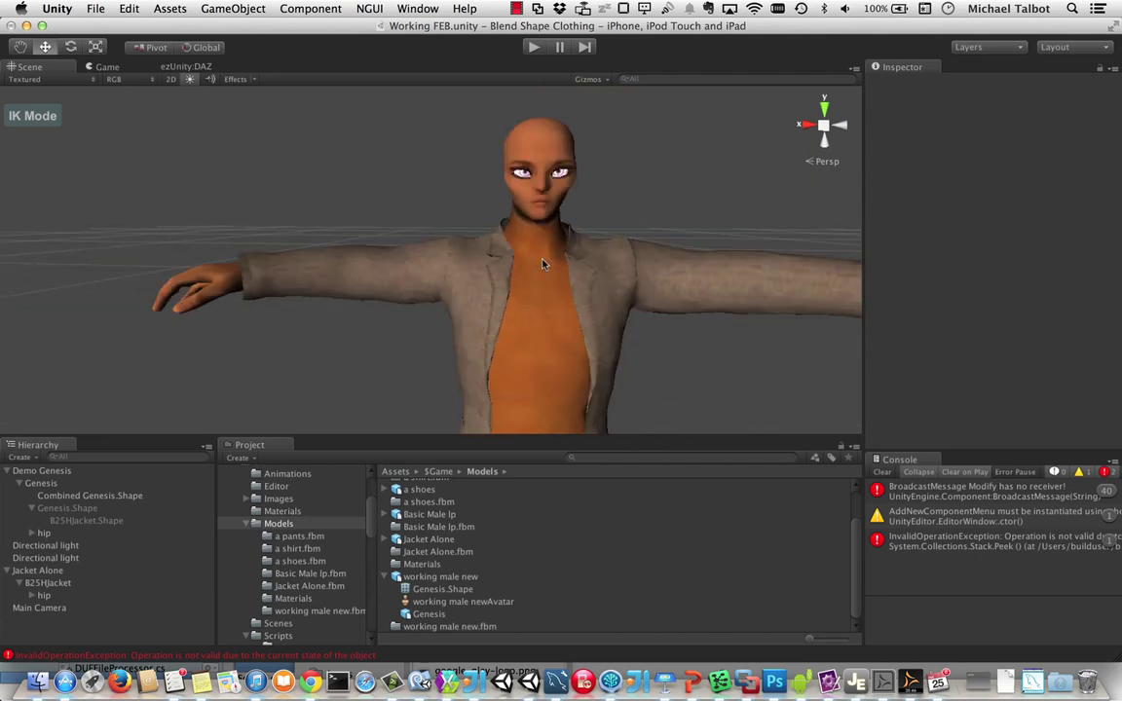
scroll(650, 380, down, 4)
scroll(643, 377, up, 2)
scroll(650, 369, down, 1)
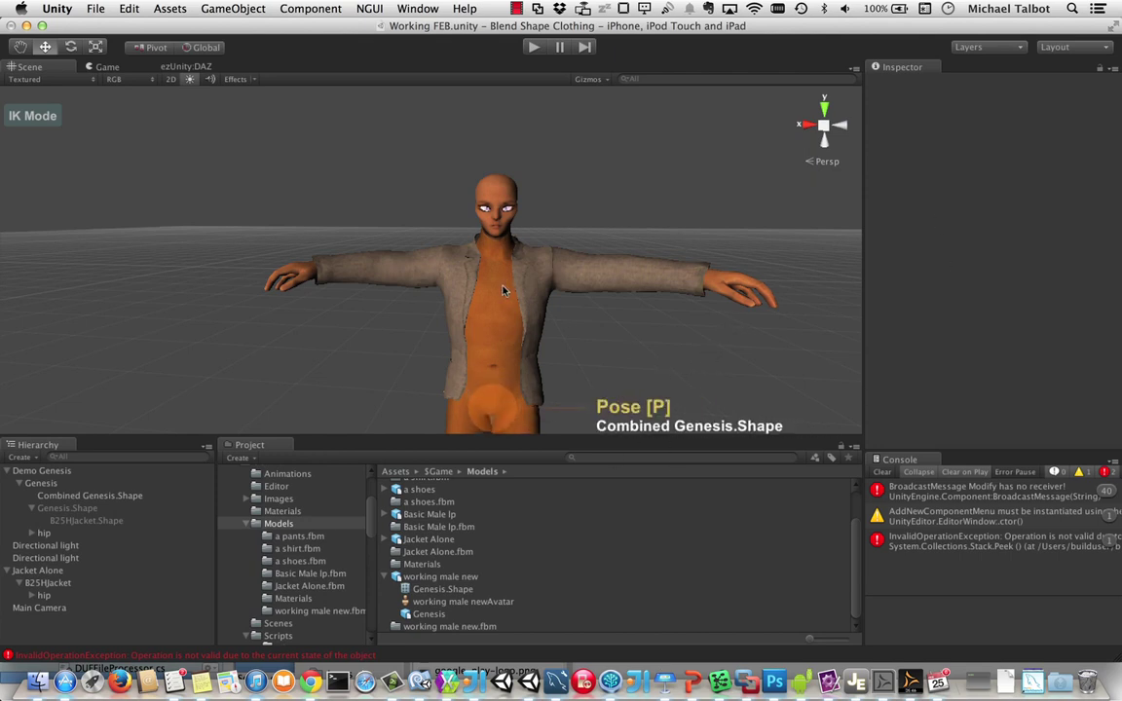
- In Mesh Colour, set Genesis.Shape's Color Mode to Tint with a red colour and apply Recolour
click(84, 497)
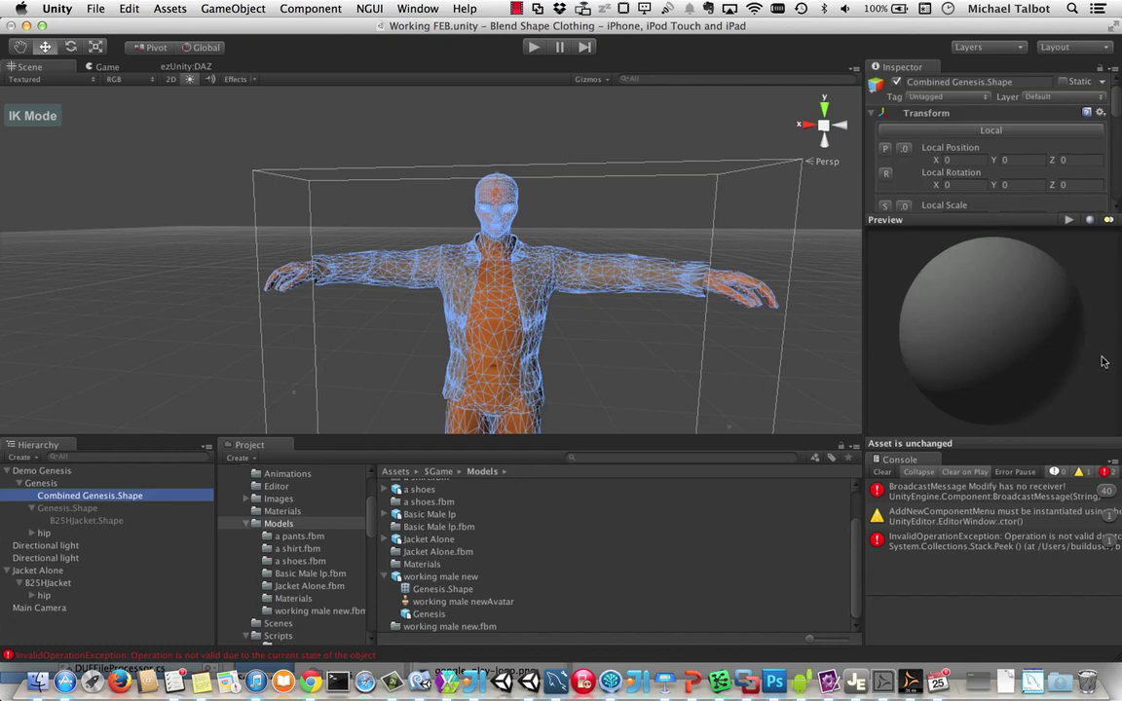
scroll(962, 195, down, 10)
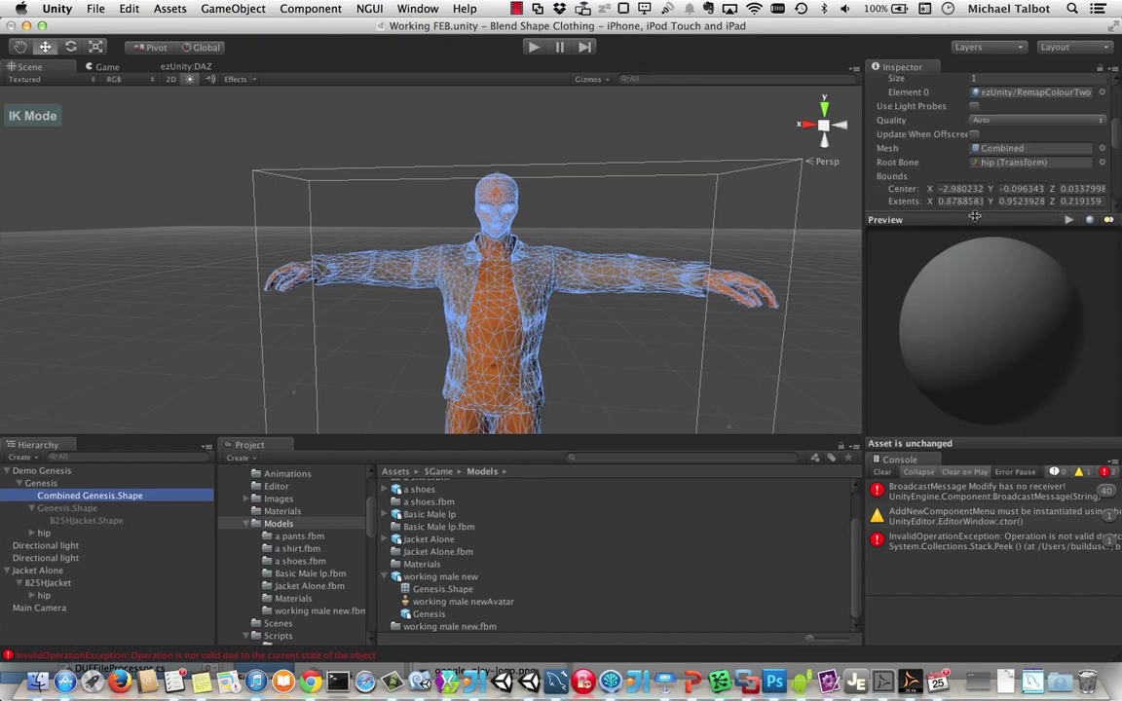
drag(974, 216, 974, 305)
scroll(955, 241, down, 5)
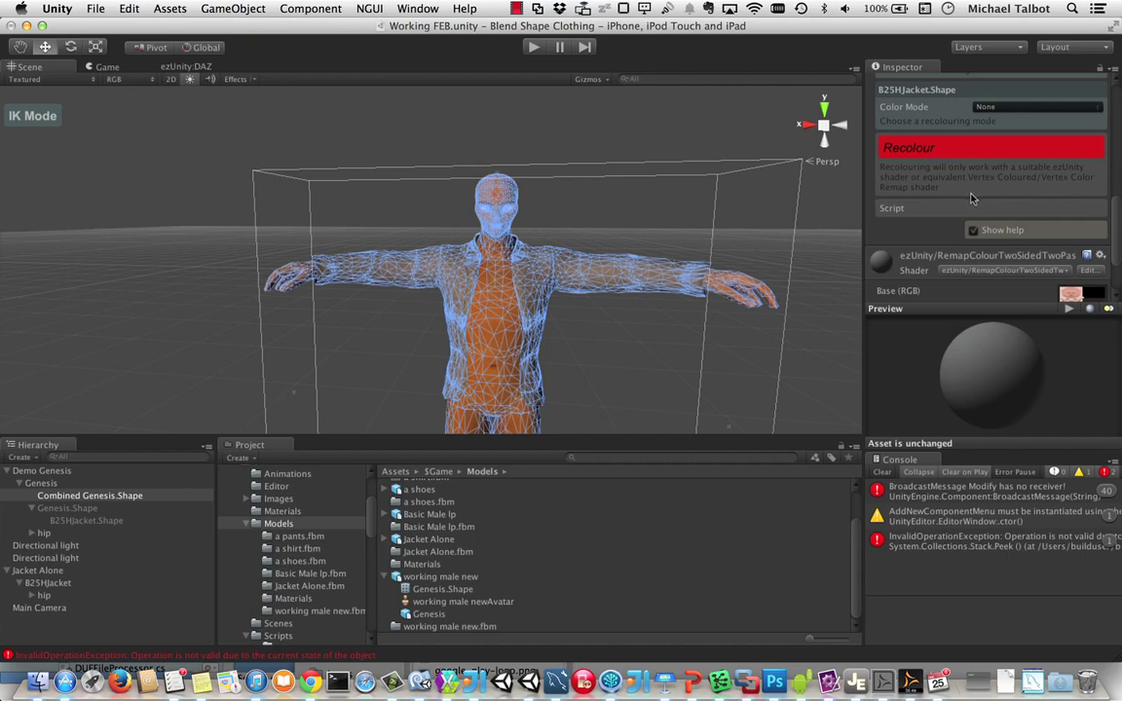
scroll(1005, 200, up, 4)
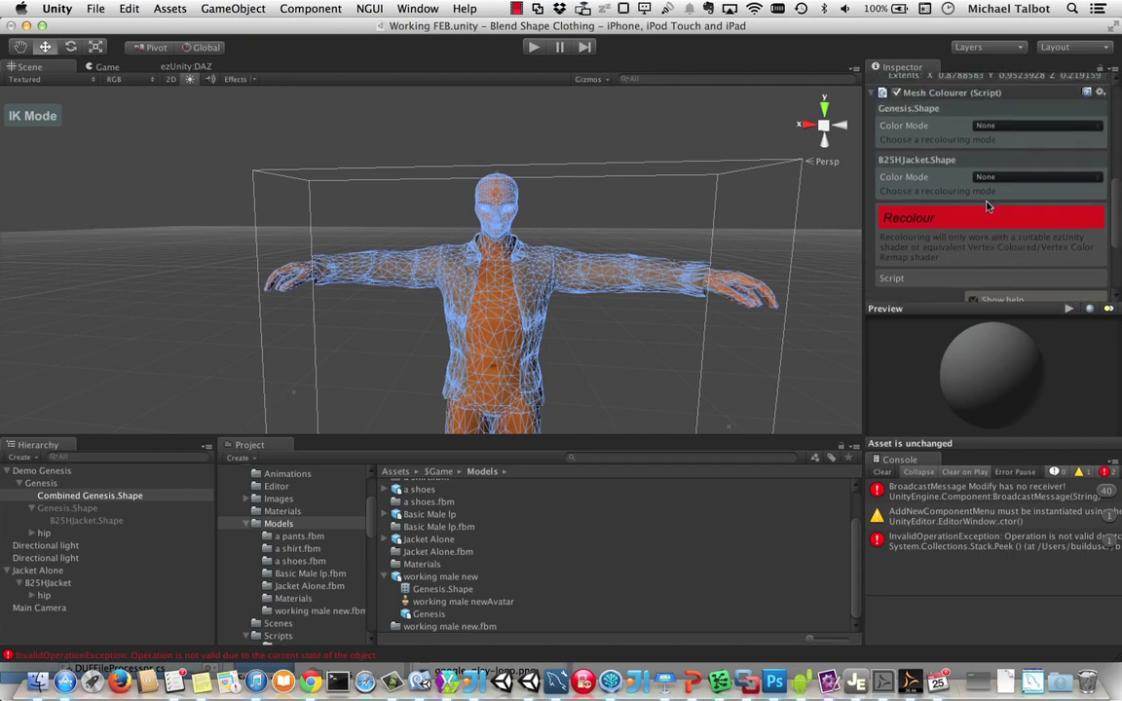
scroll(1004, 207, down, 3)
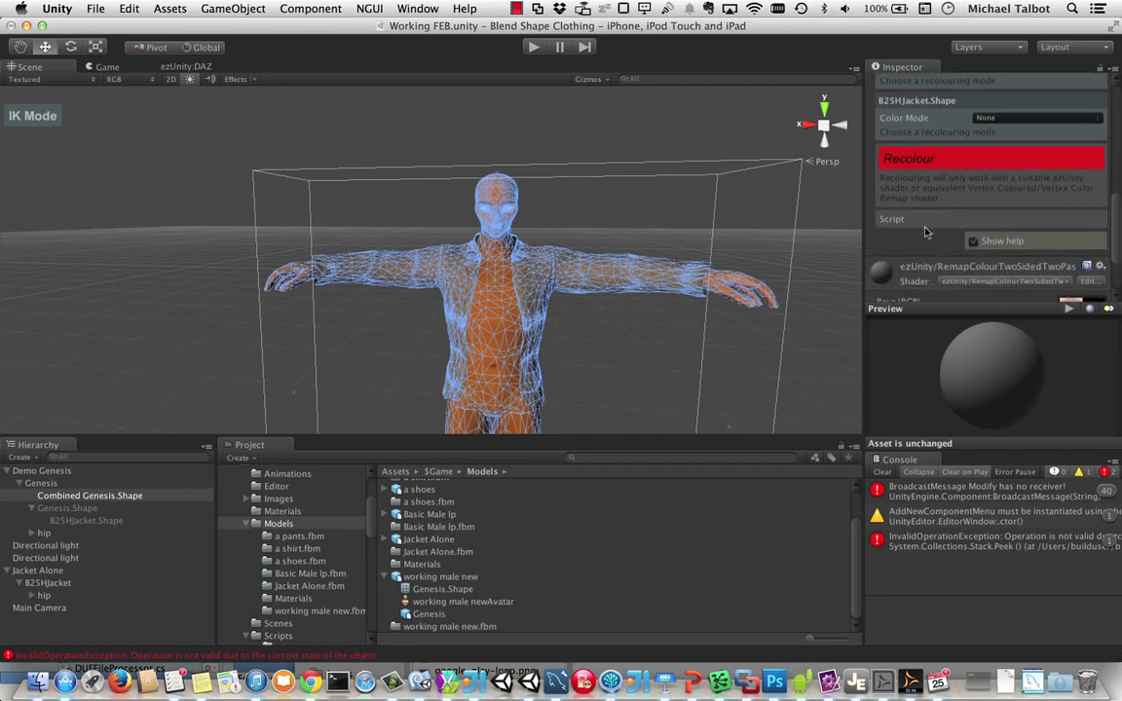
scroll(950, 226, up, 3)
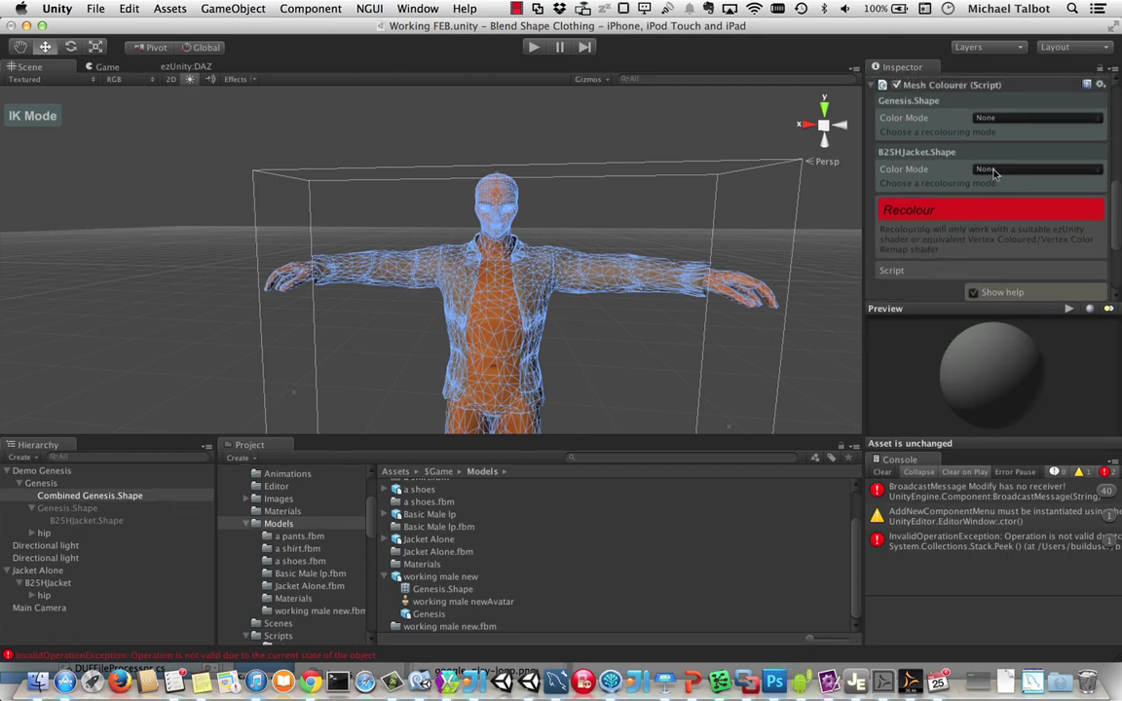
click(1008, 118)
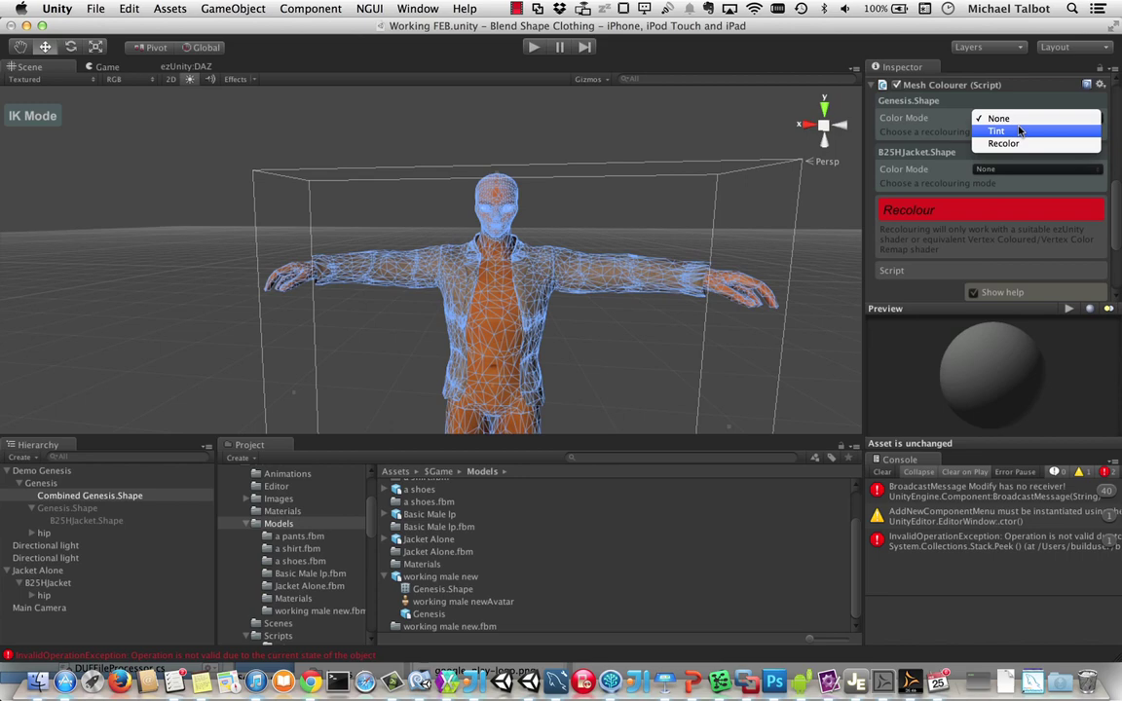
click(996, 130)
click(1028, 145)
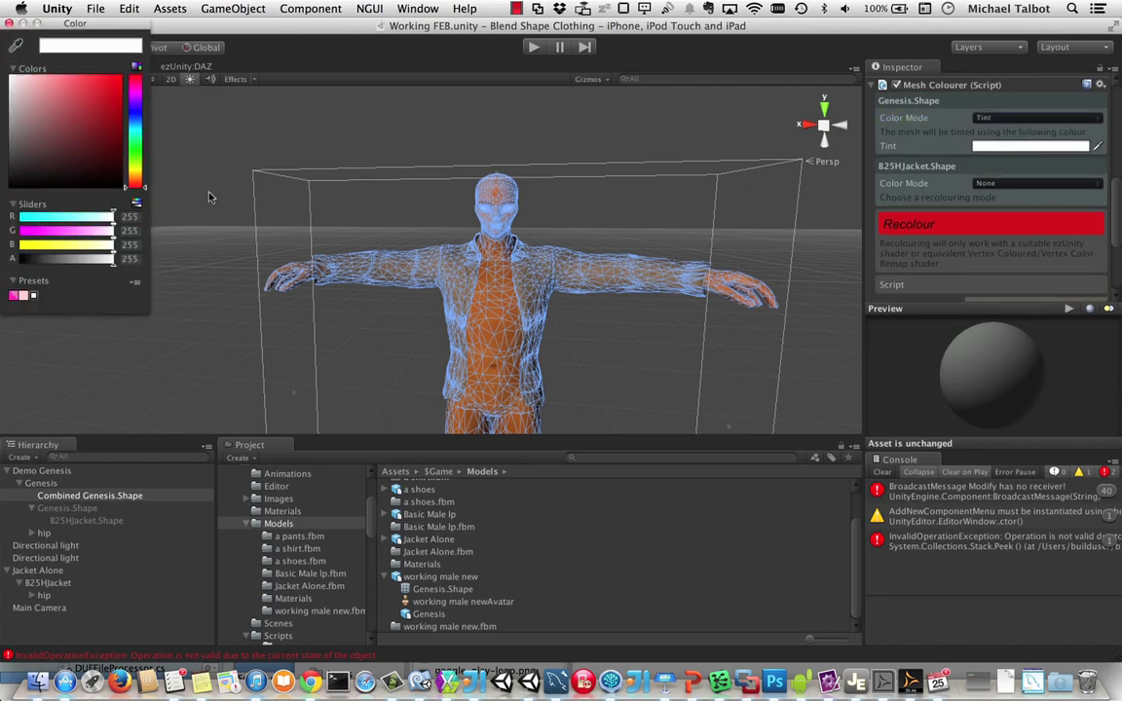
drag(51, 140, 95, 86)
click(998, 232)
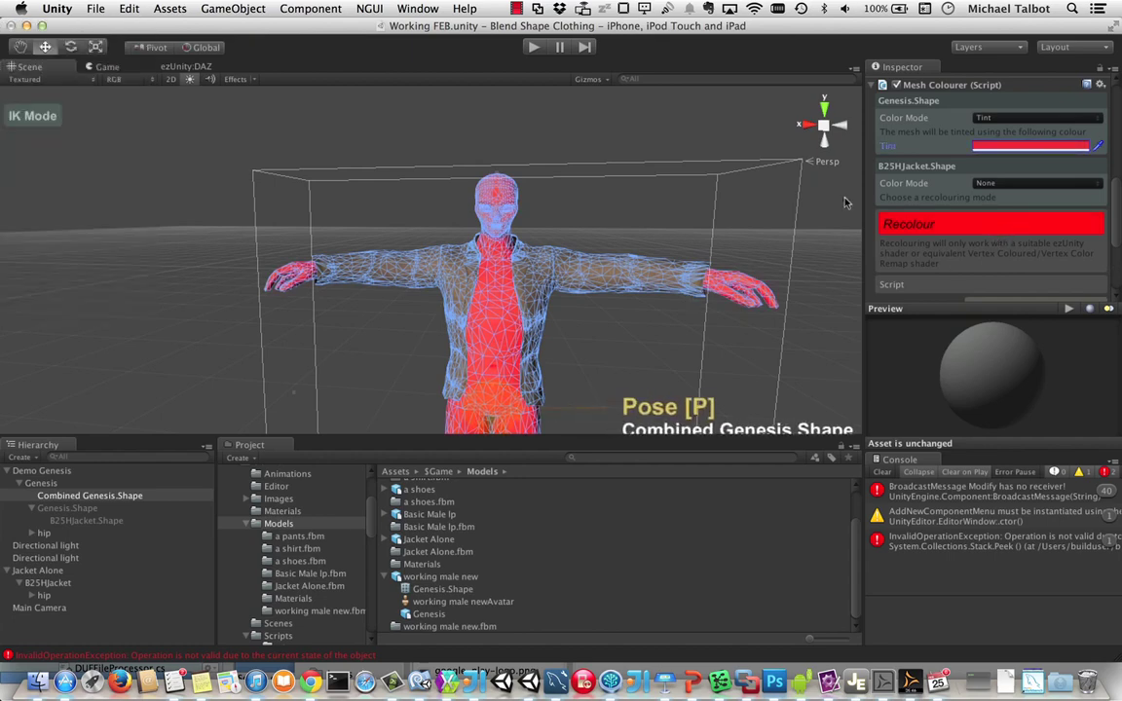
- Deselect to view the red-tinted body, then reselect the combined character
click(595, 206)
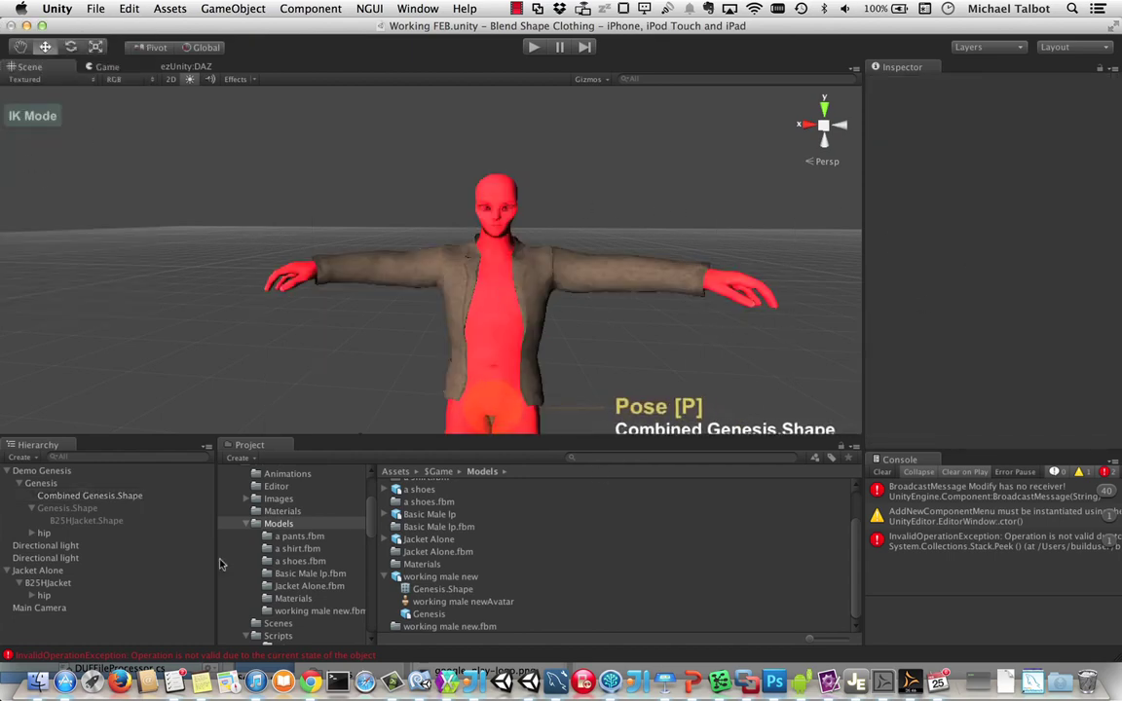
click(68, 497)
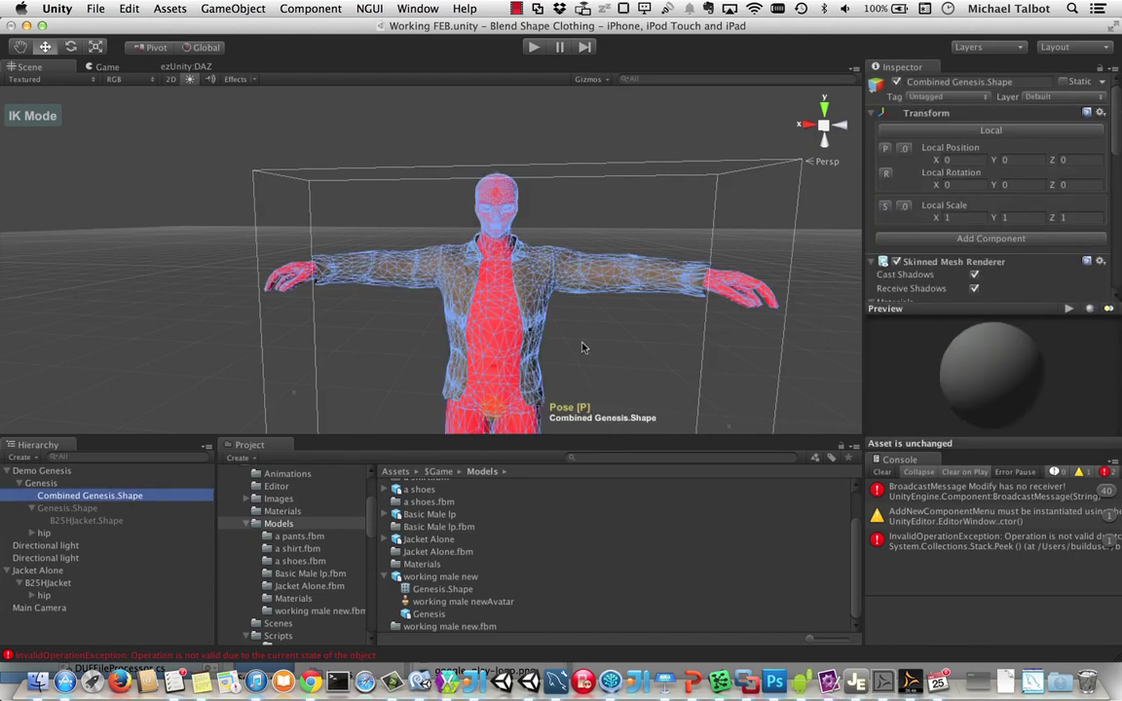
scroll(928, 277, down, 5)
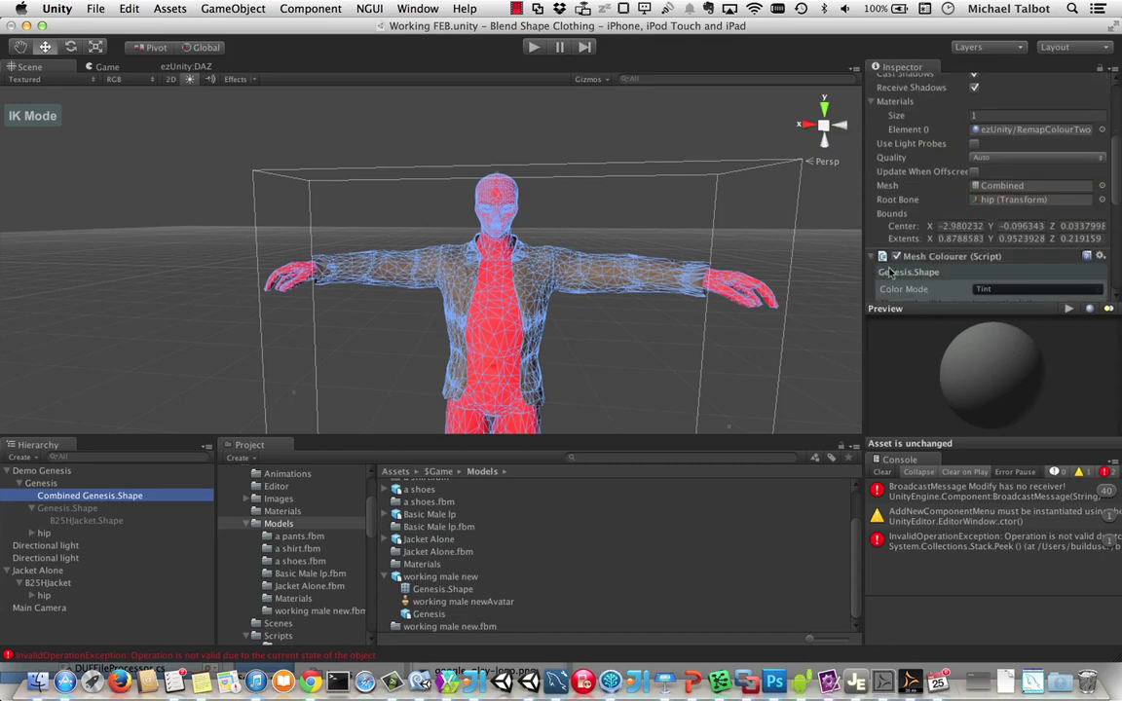
scroll(994, 224, down, 3)
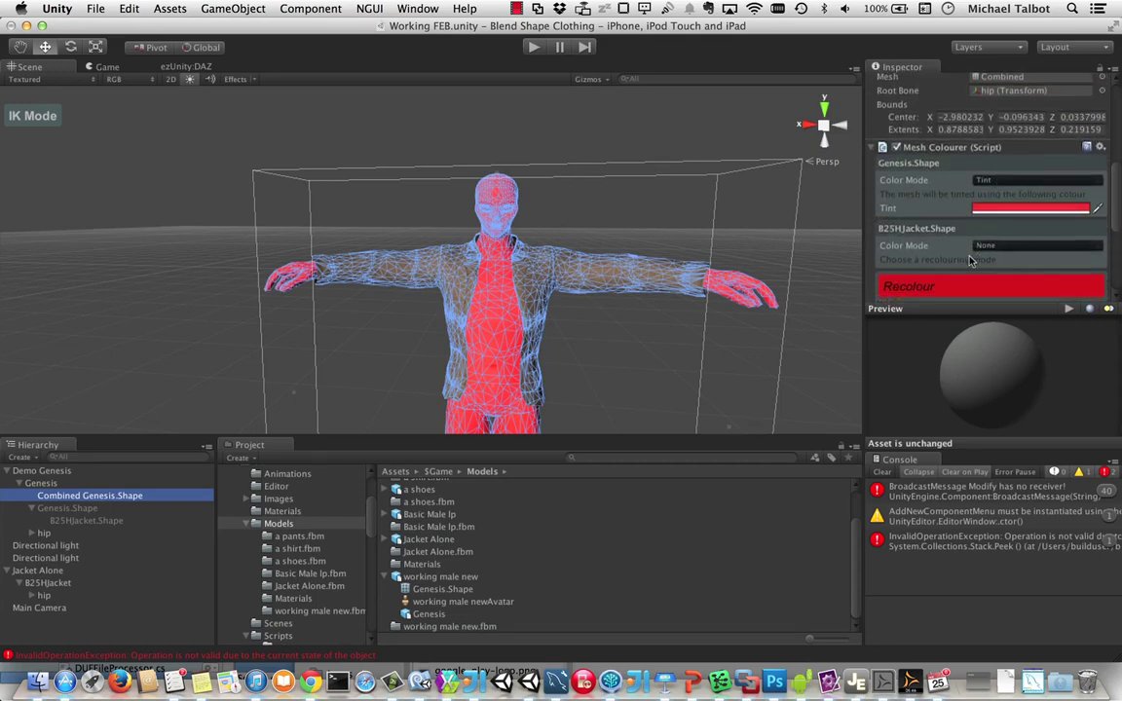
- Switch Genesis.Shape's Color Mode to Recolor, then back to None
click(1015, 184)
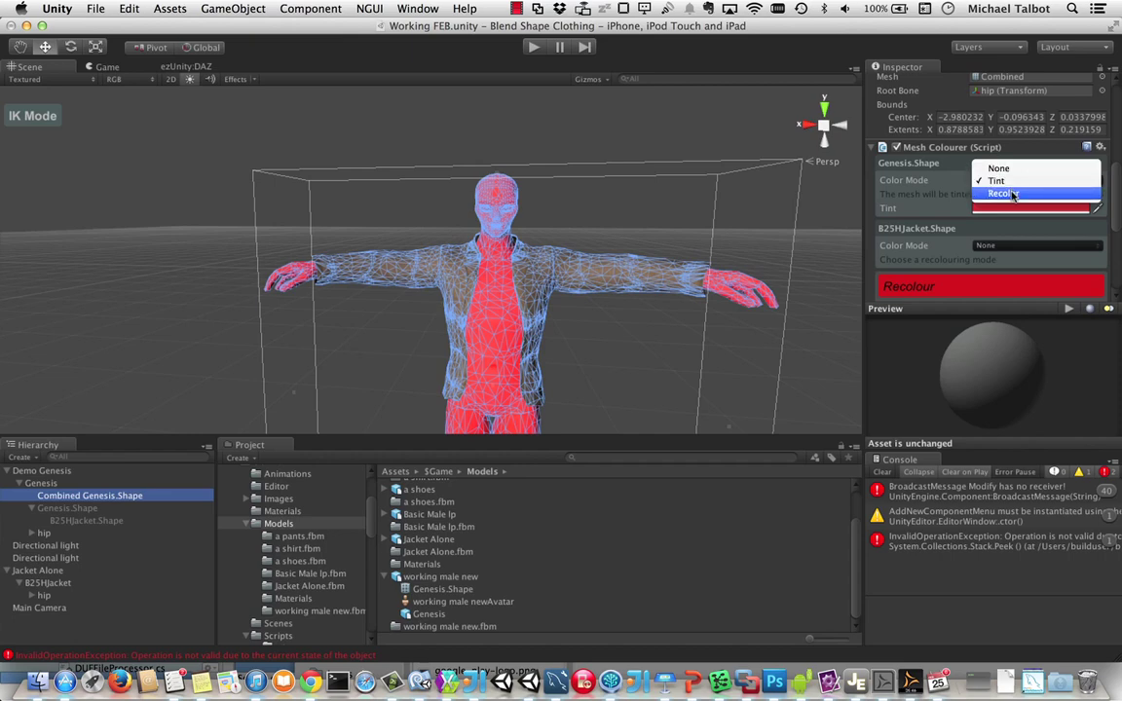
click(1018, 193)
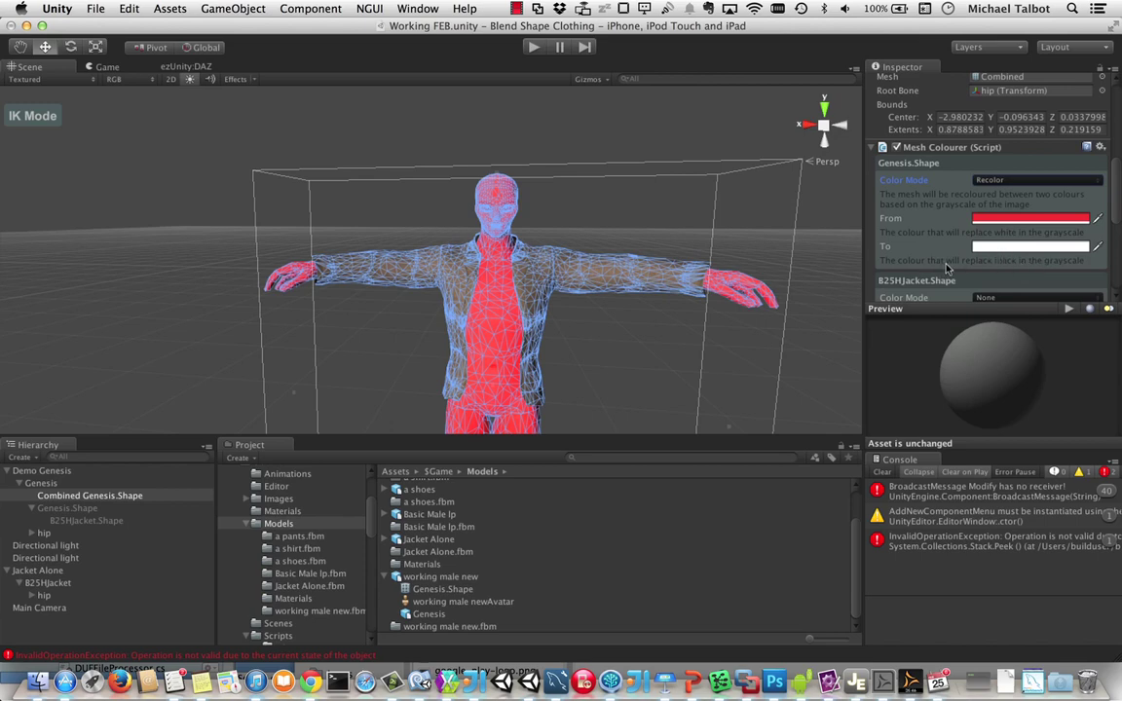
click(995, 181)
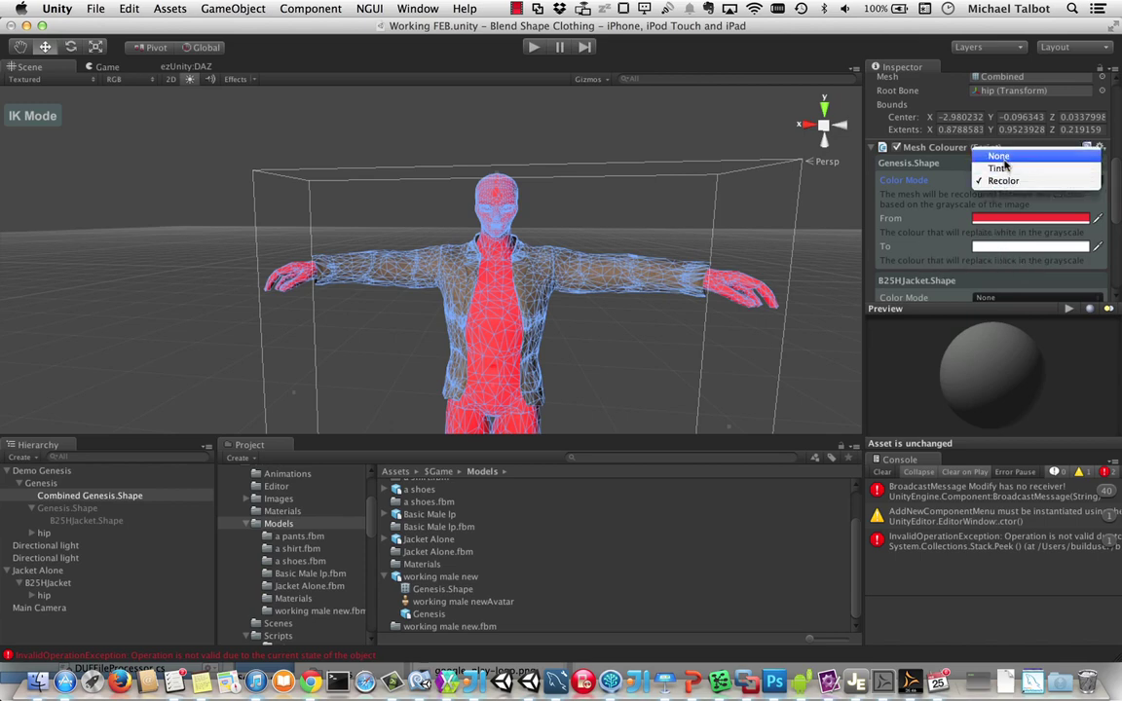
click(989, 153)
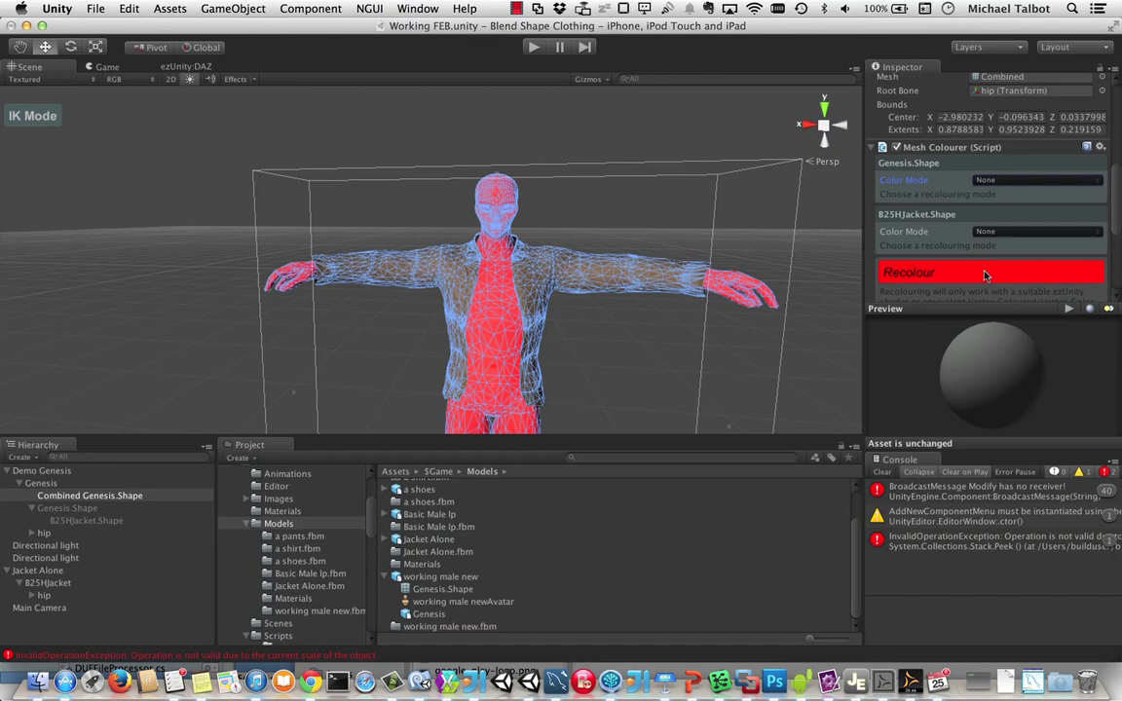
- Set the body's Color Mode to Tint with pure white and apply Recolour
click(984, 181)
click(984, 193)
click(979, 209)
drag(48, 161, 12, 47)
click(1042, 282)
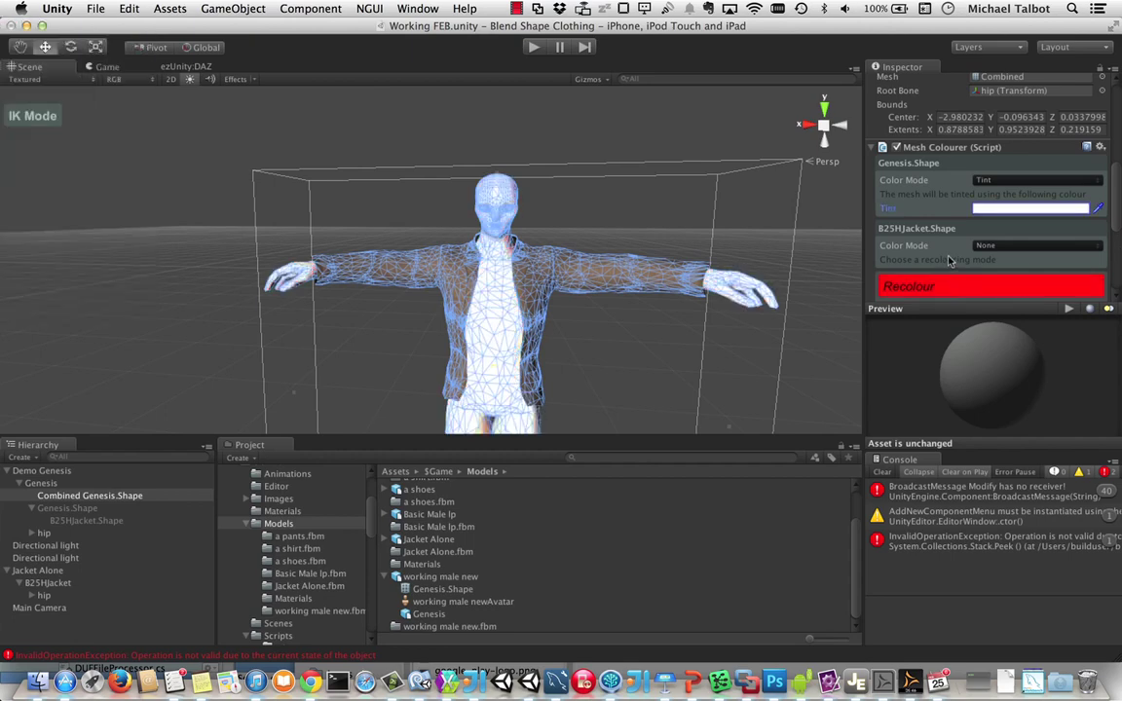
- Return the body's Color Mode to None, leaving it untinted
scroll(931, 228, down, 1)
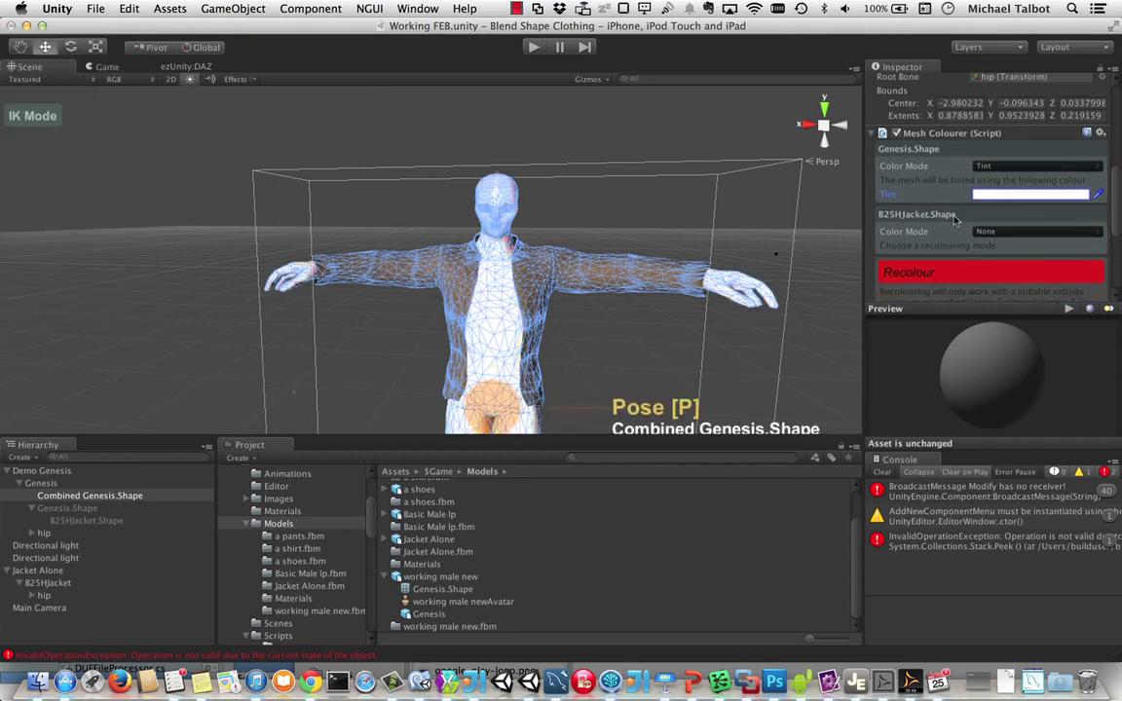
click(1004, 167)
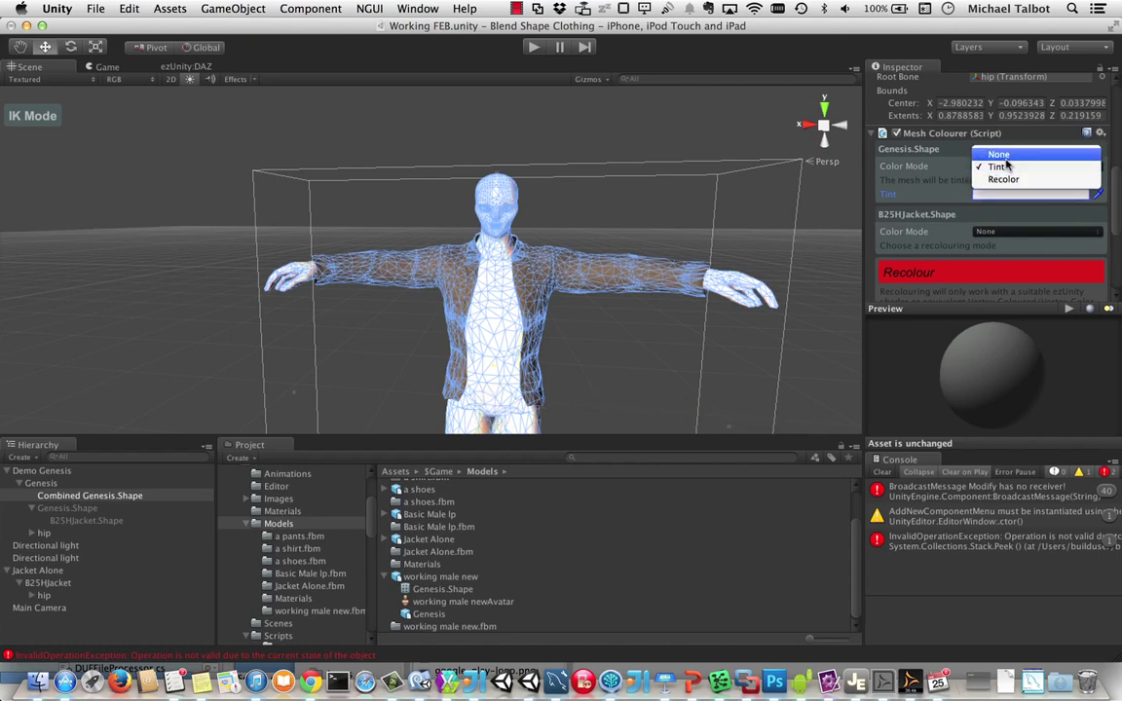
click(998, 154)
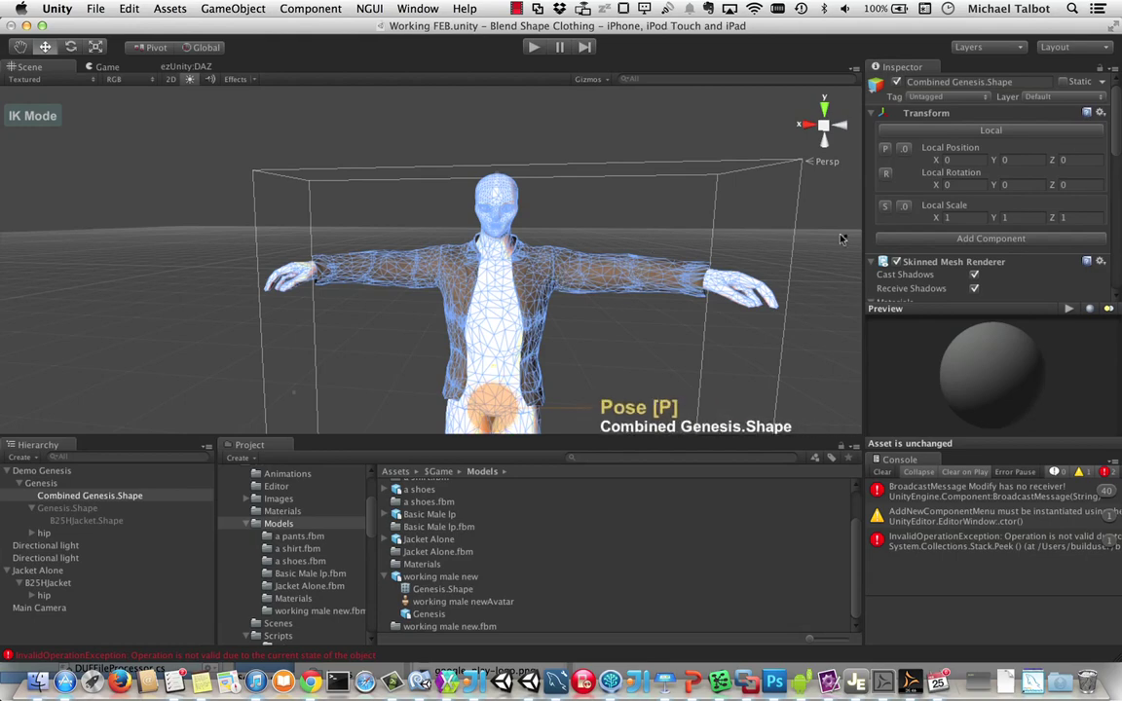
- Set B25HJacket.Shape's Color Mode to Recolor with a purple From colour
scroll(929, 243, down, 10)
scroll(928, 243, down, 1)
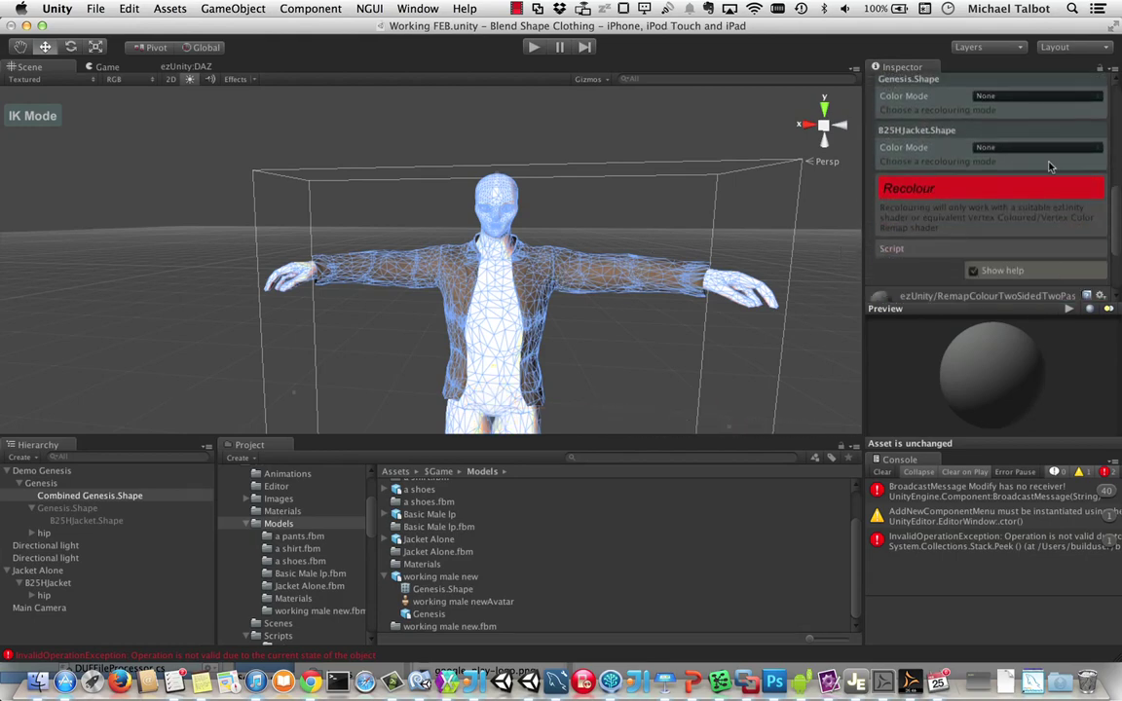
click(1013, 147)
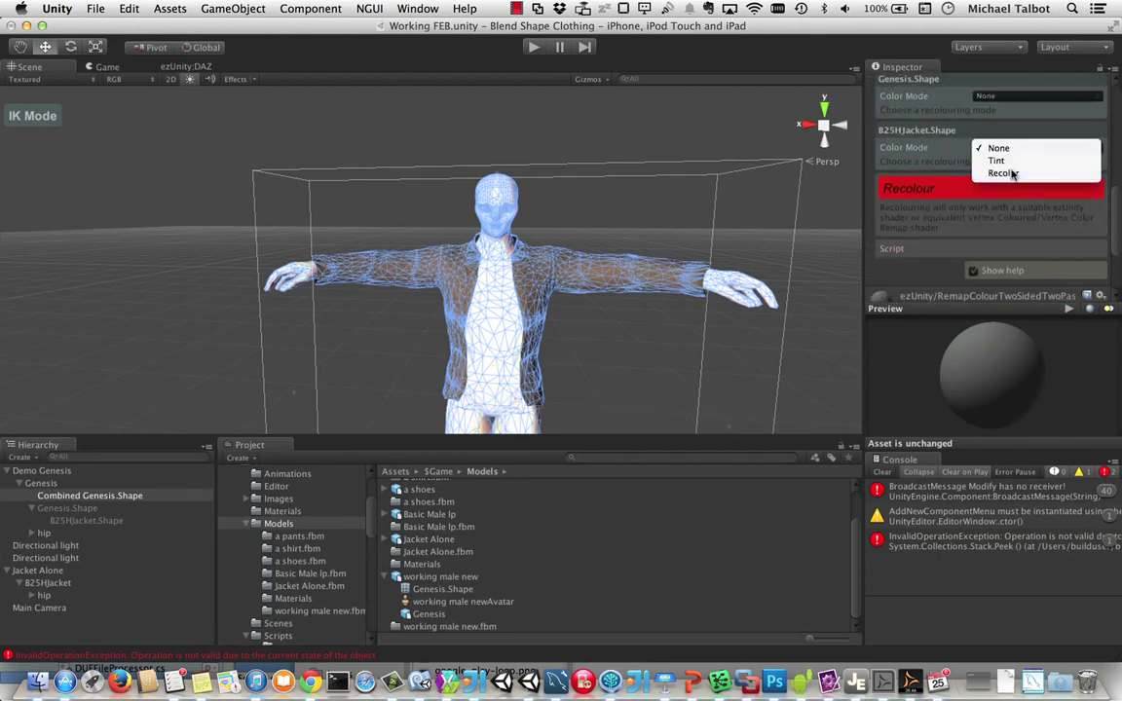
click(1004, 173)
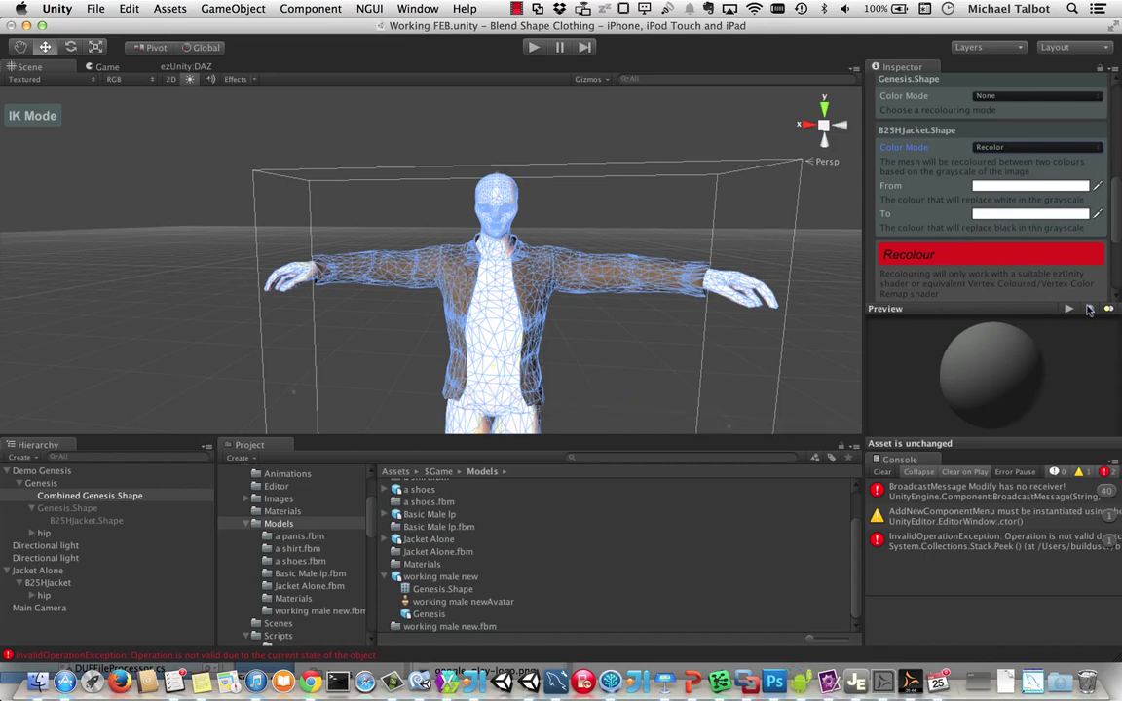
click(1010, 188)
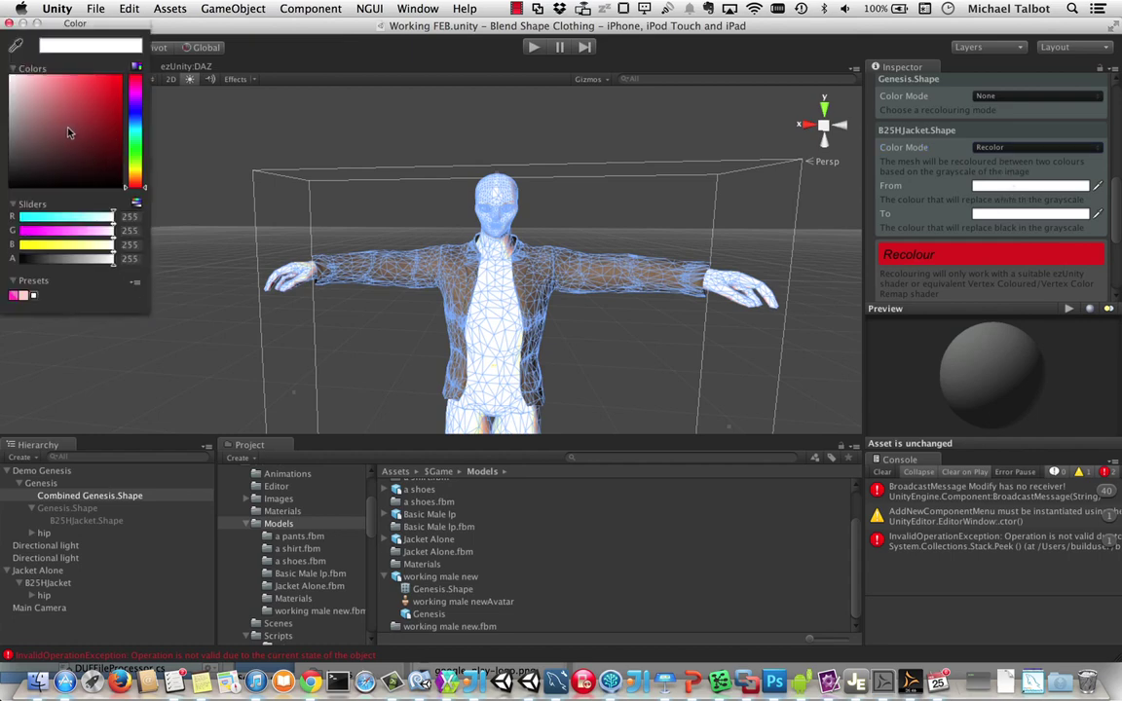
drag(135, 153, 136, 171)
mouse_move(79, 138)
mouse_down()
mouse_move(40, 76)
mouse_move(68, 138)
mouse_up()
click(135, 92)
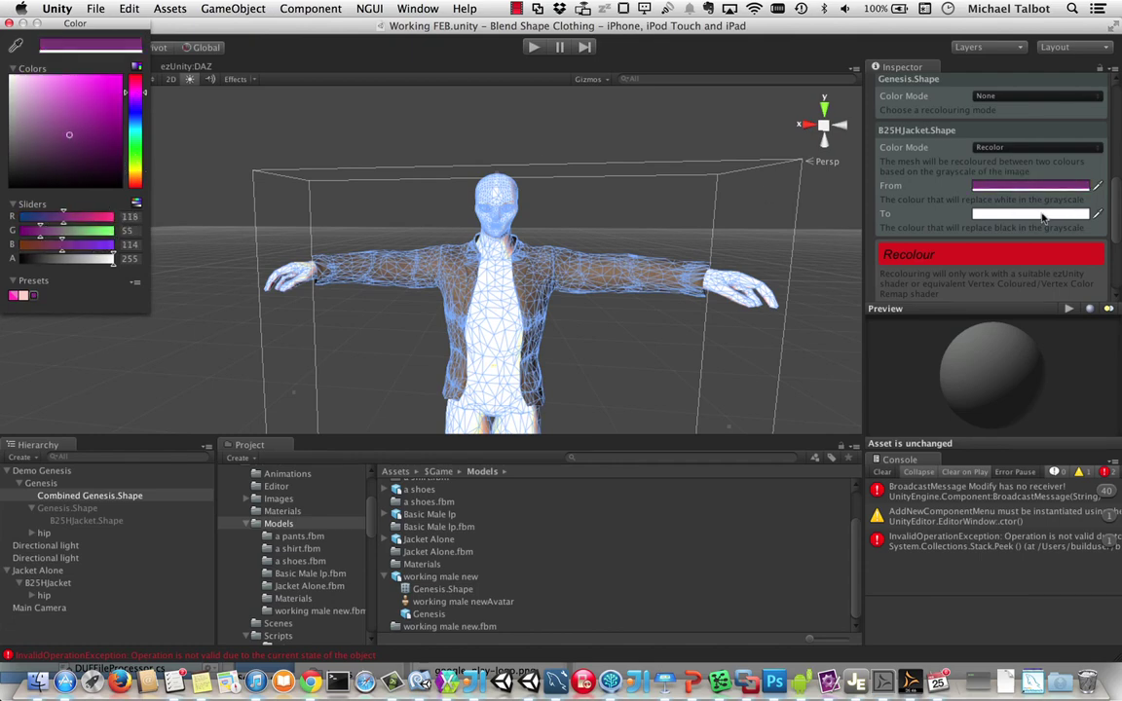
- Choose a dark teal To colour, apply Recolour, and view the recoloured jacket
click(979, 214)
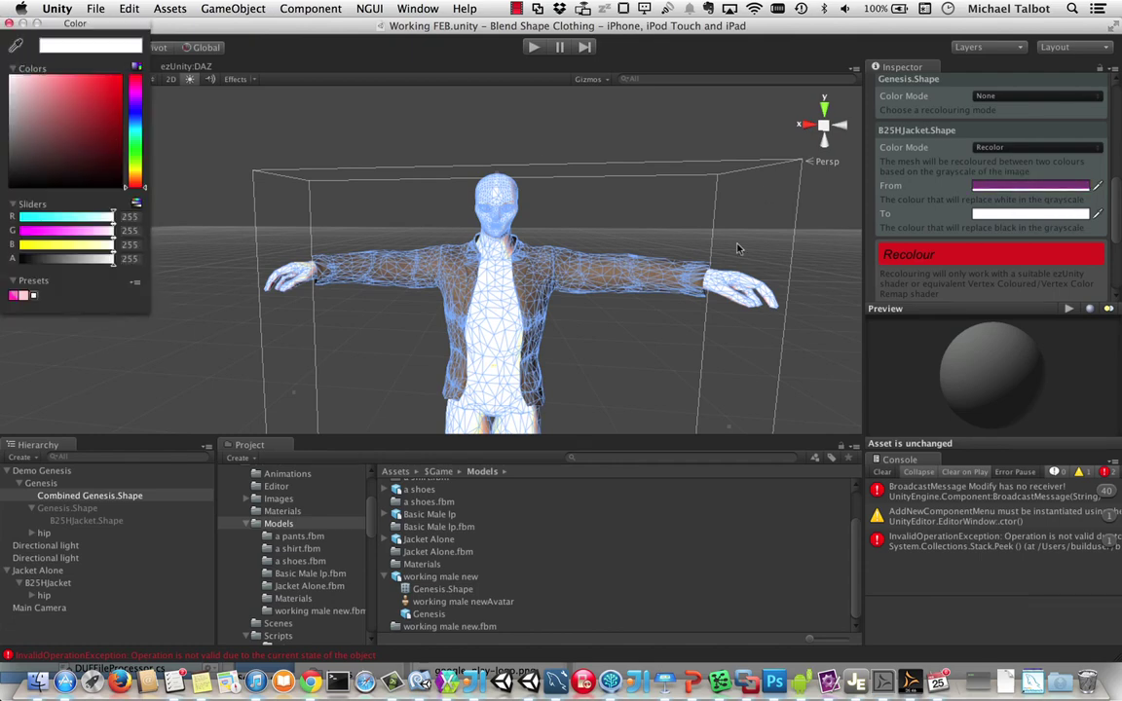
click(136, 134)
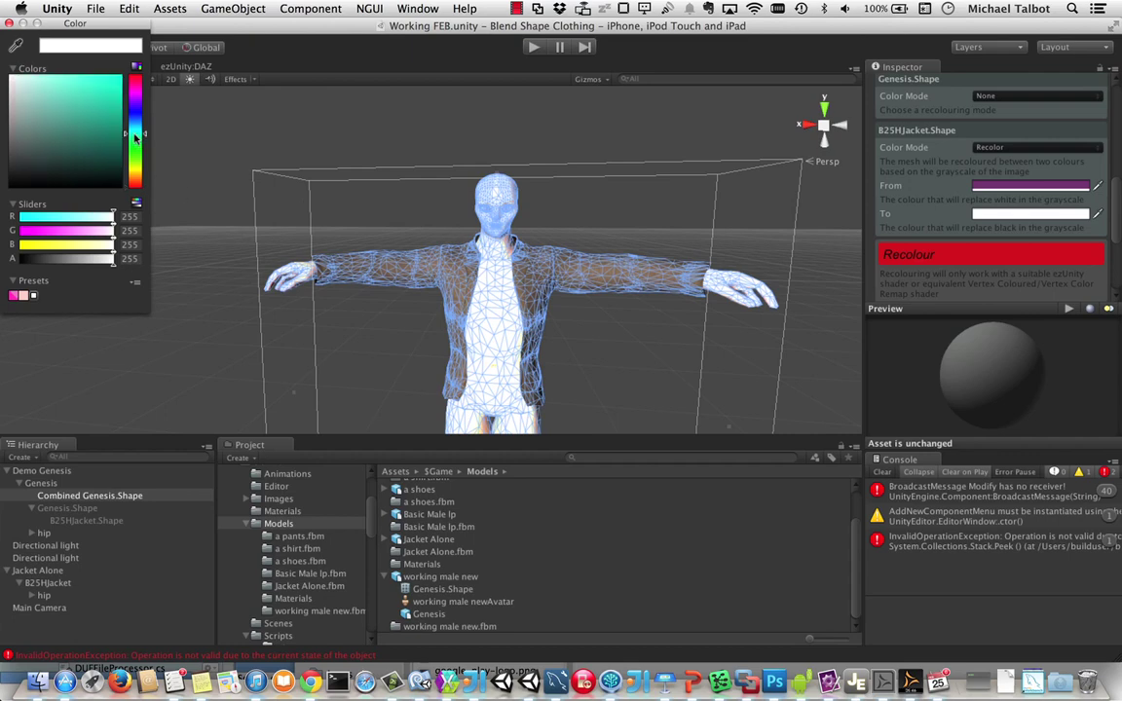
drag(69, 107, 161, 164)
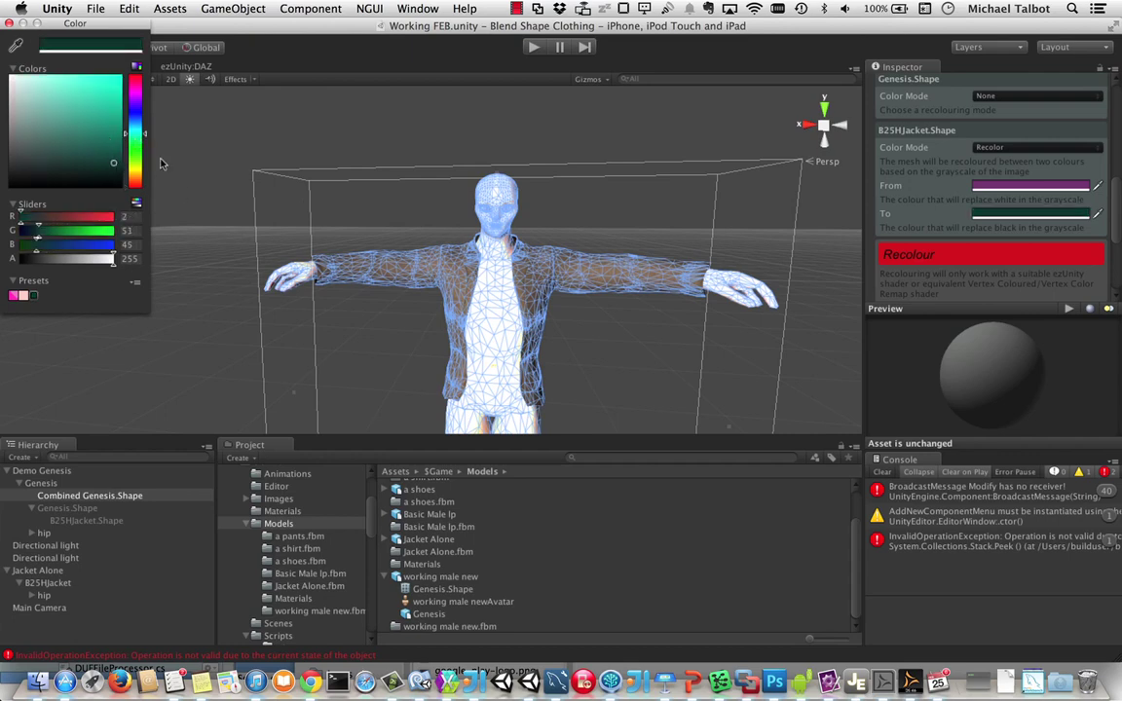
click(981, 258)
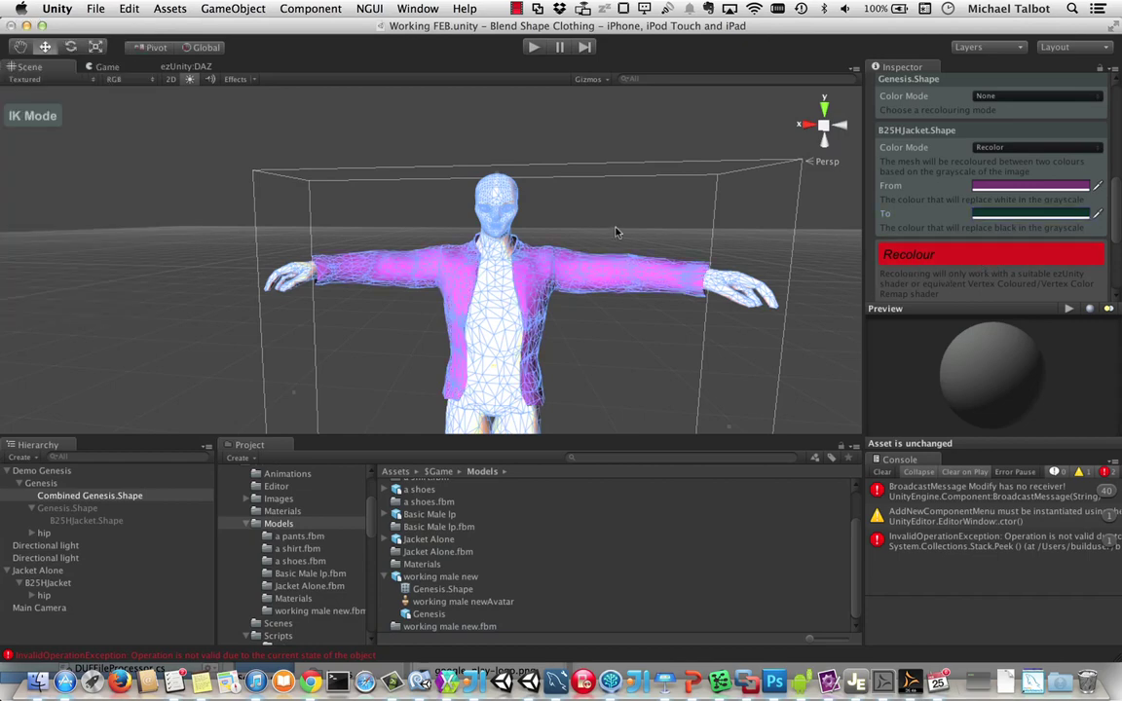
click(554, 204)
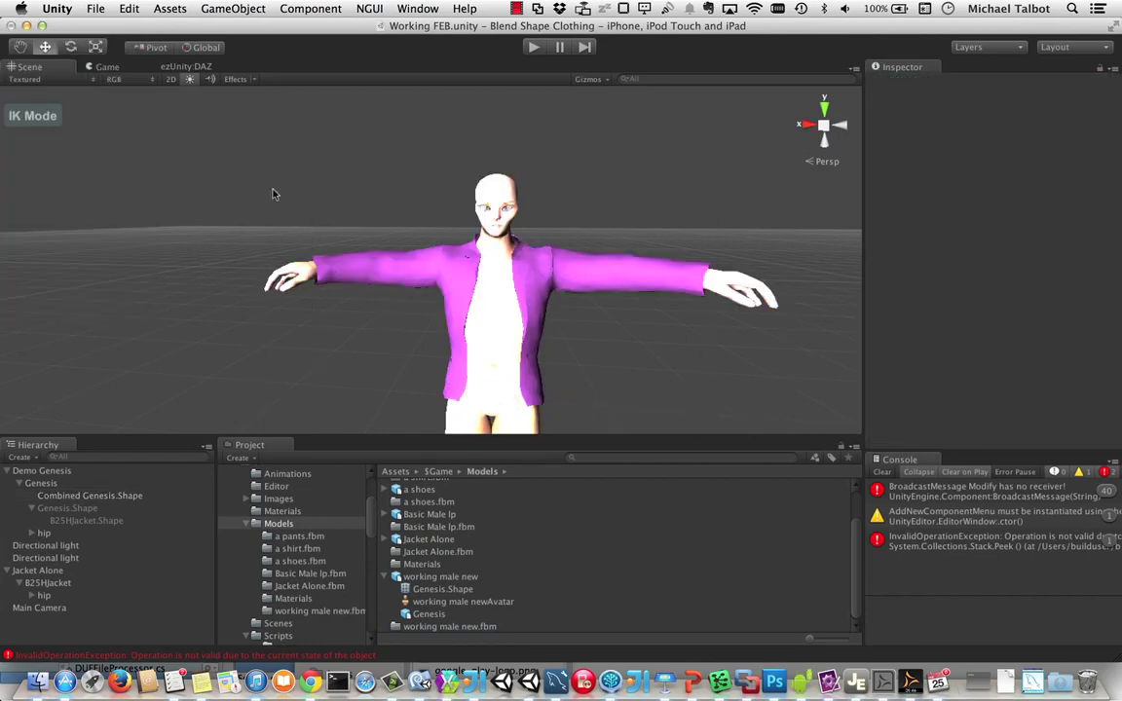
- Reselect Combined Genesis.Shape, darken the jacket's From colour to dark purple, and recolour
click(89, 496)
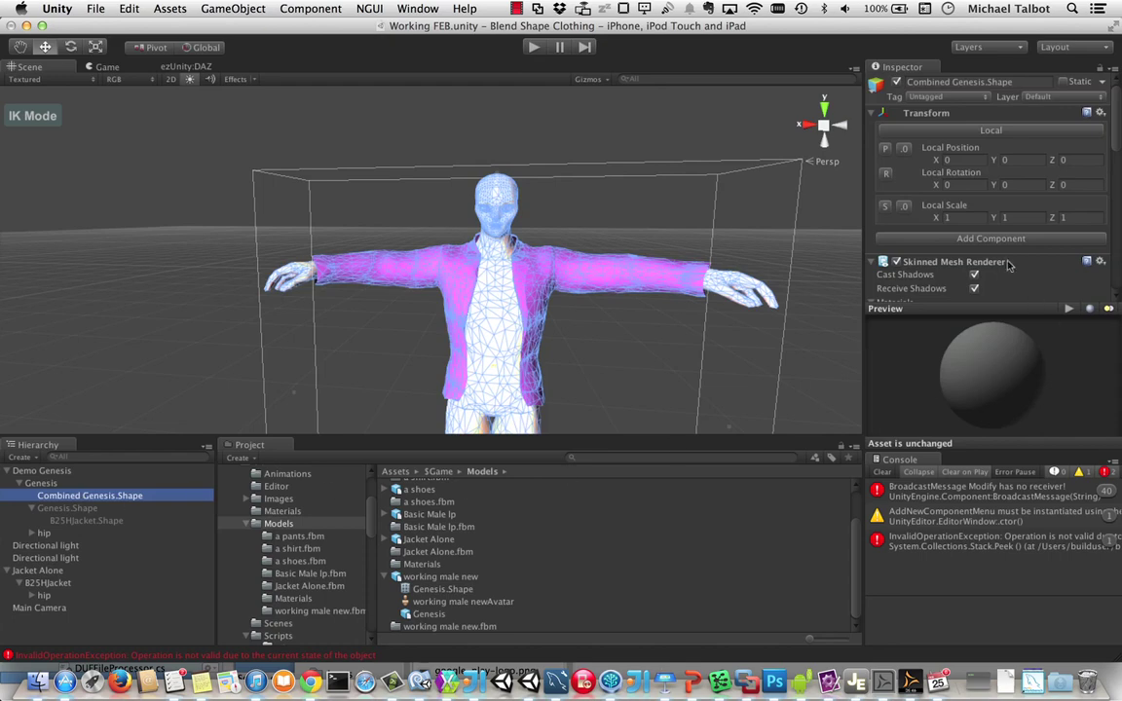
scroll(998, 248, down, 10)
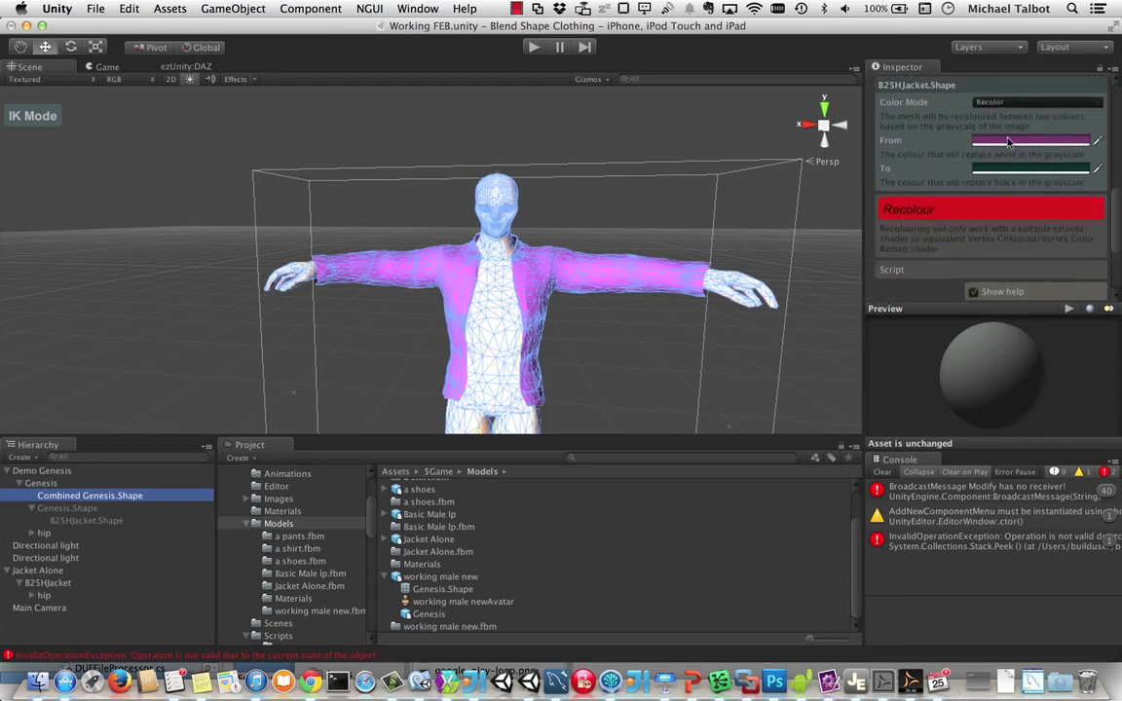
click(1008, 141)
drag(37, 156, 68, 163)
click(935, 209)
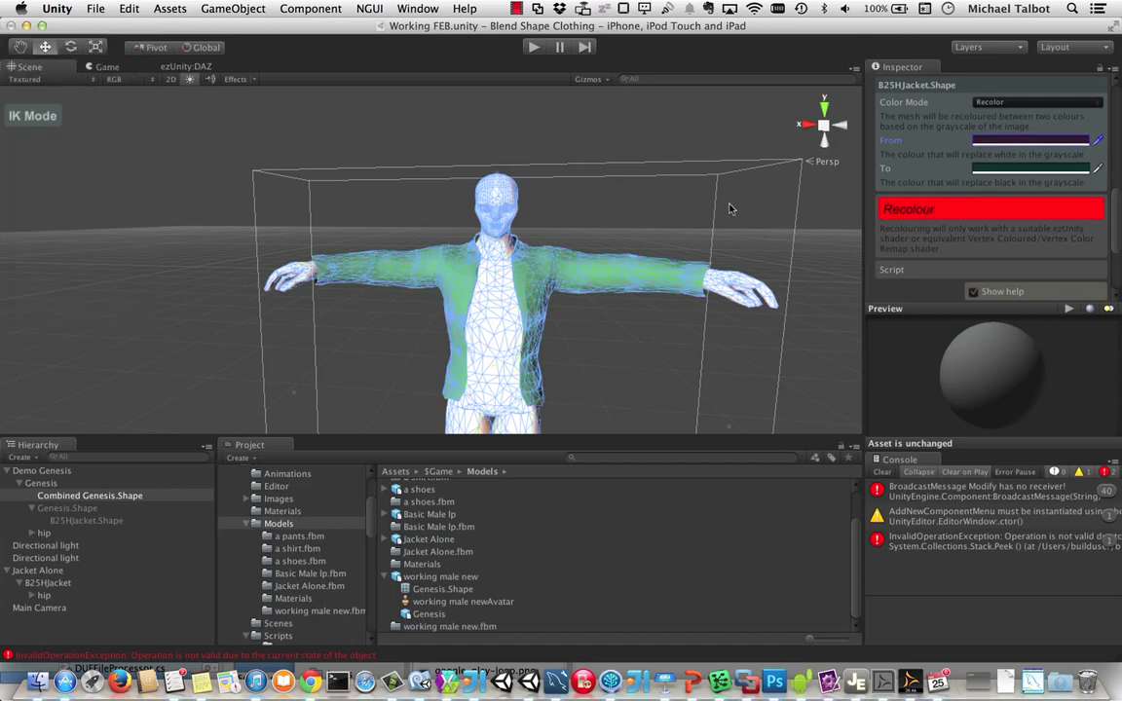
- Brighten then darken the jacket's To colour, reapplying Recolour after each change
click(1029, 170)
drag(107, 156, 70, 121)
click(980, 214)
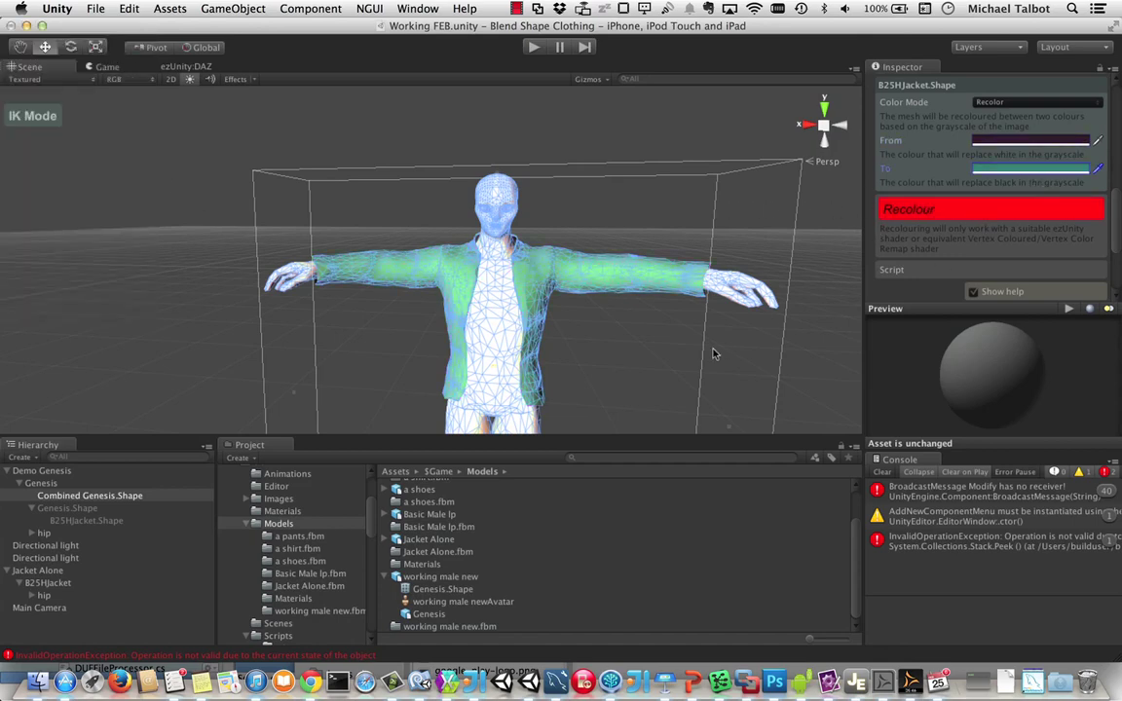
click(979, 171)
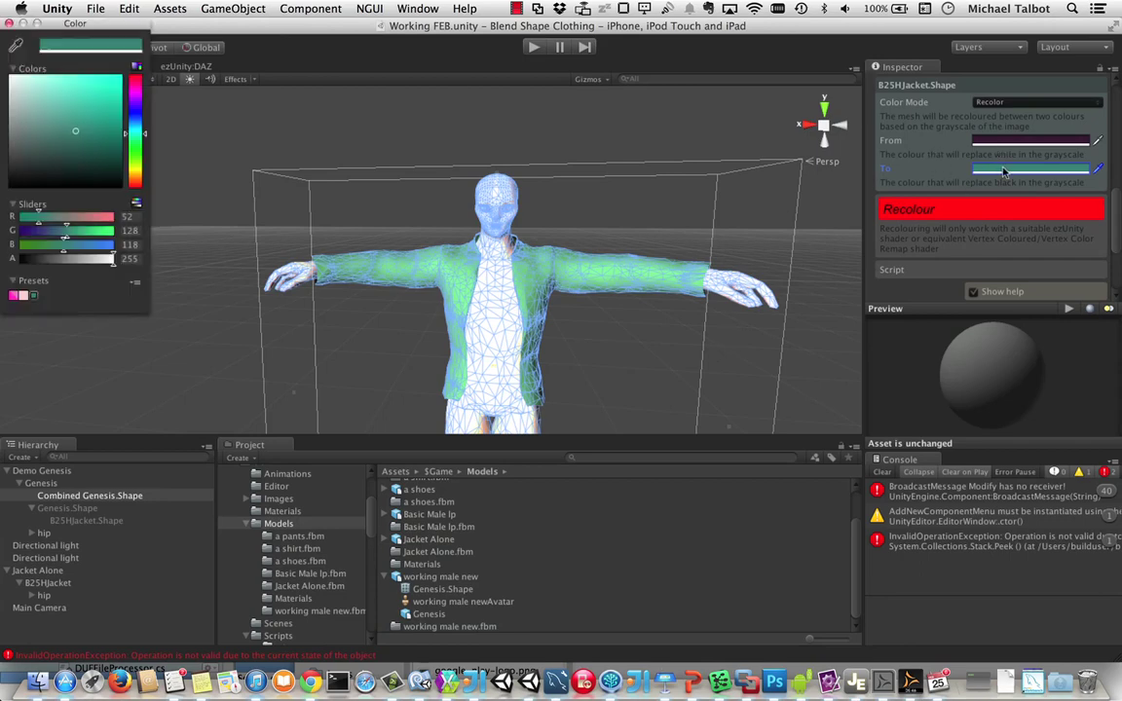
click(37, 154)
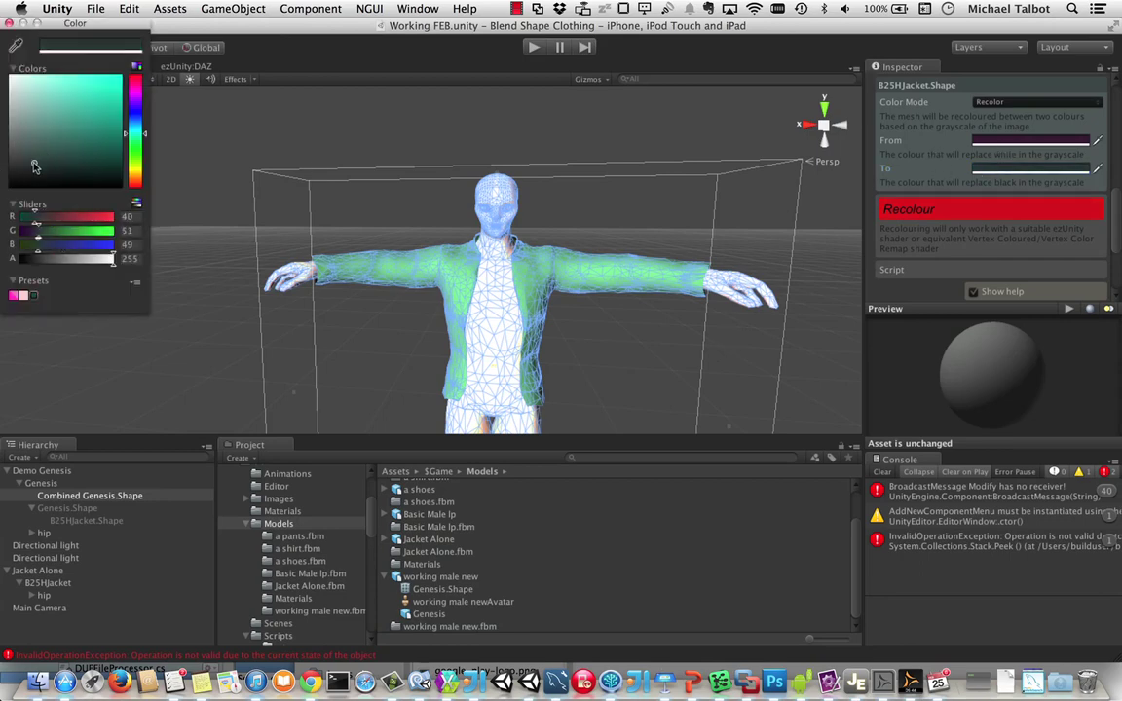
click(947, 212)
- Deselect and inspect the character's textured green jacket in the Scene view
click(677, 333)
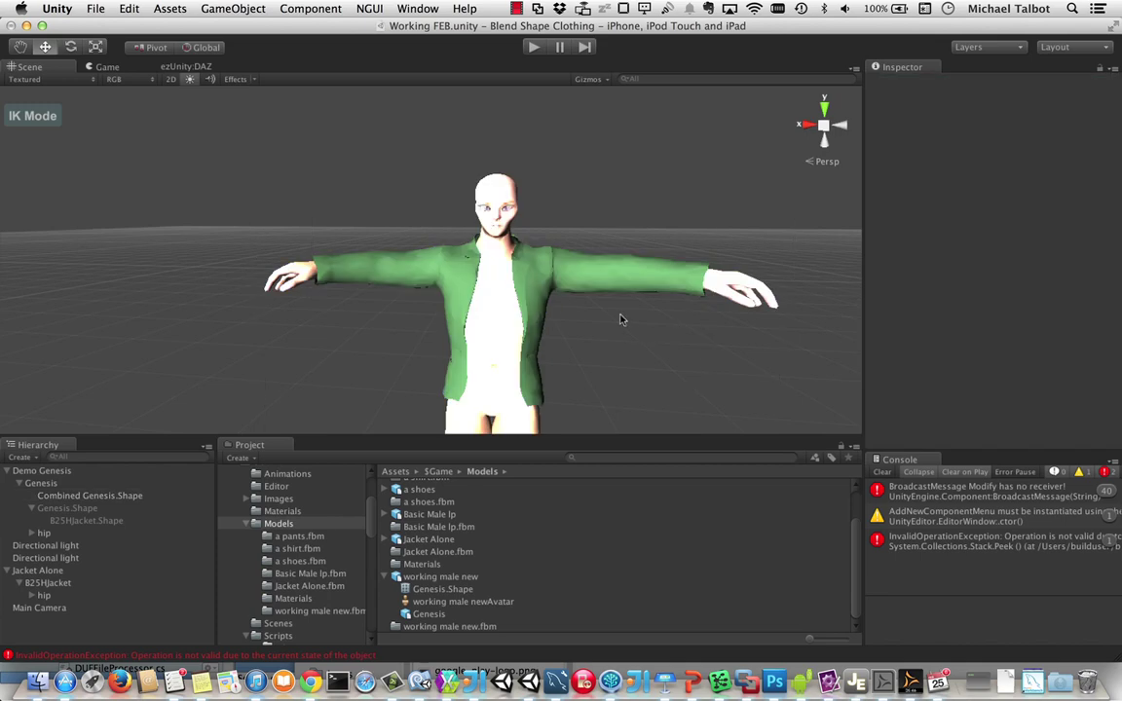
scroll(622, 315, up, 5)
scroll(624, 312, down, 5)
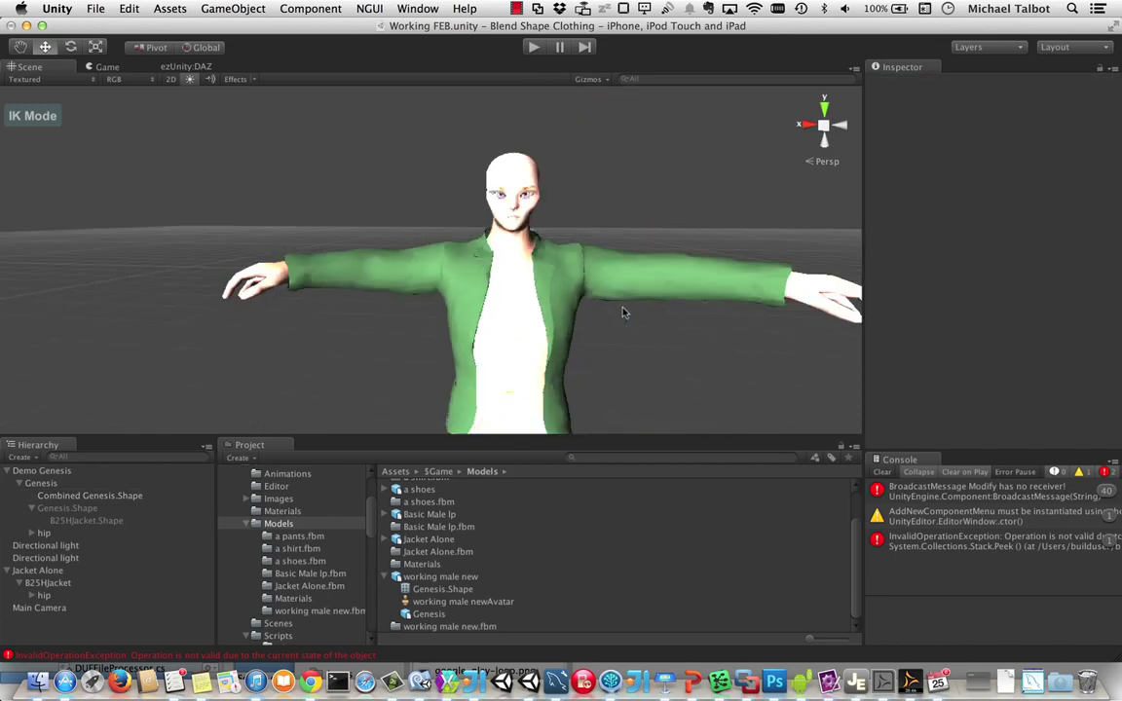
scroll(728, 287, up, 3)
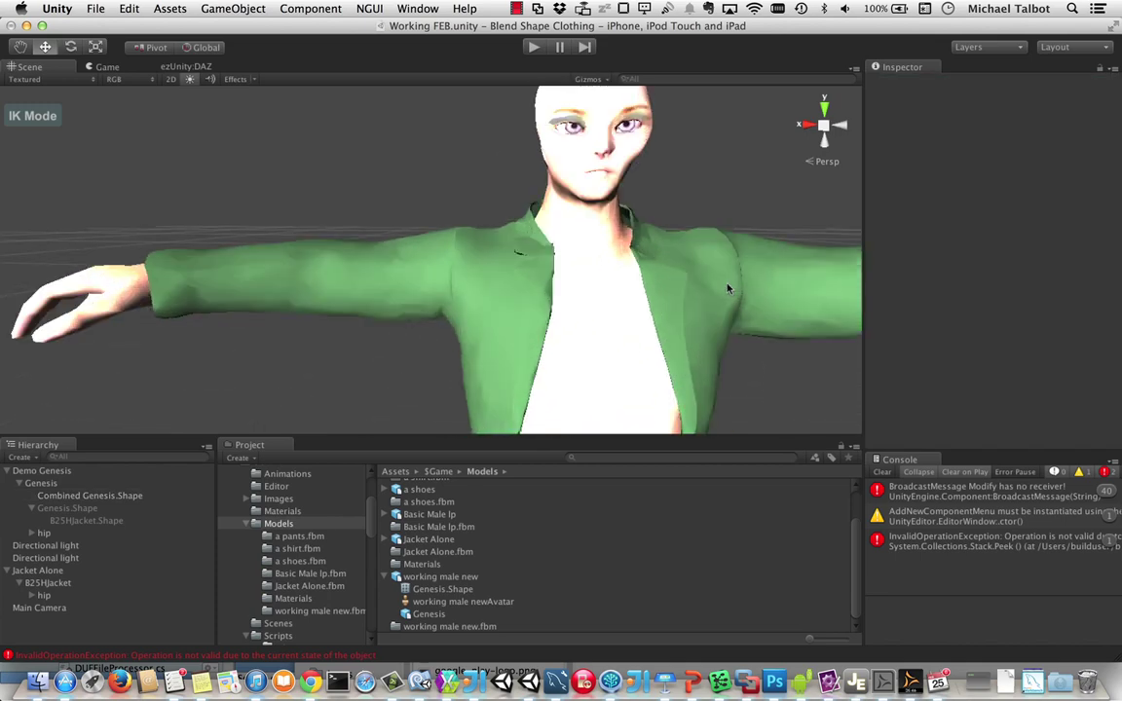
scroll(767, 317, up, 5)
scroll(767, 317, down, 5)
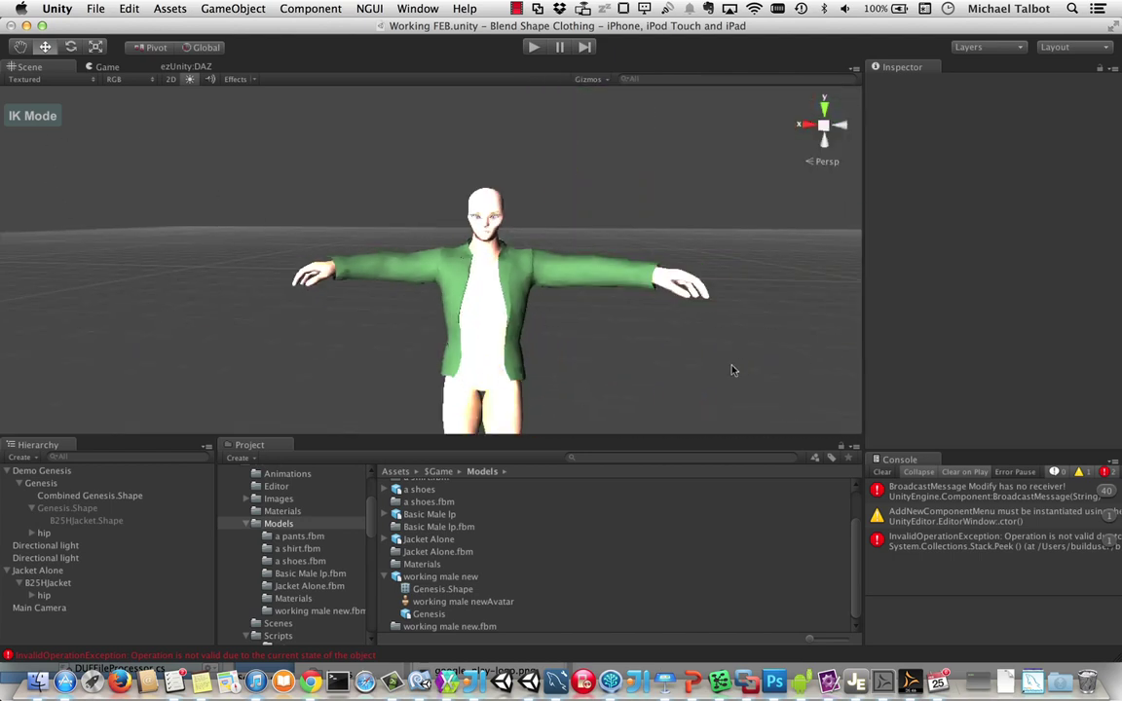
scroll(706, 377, down, 2)
scroll(663, 332, up, 4)
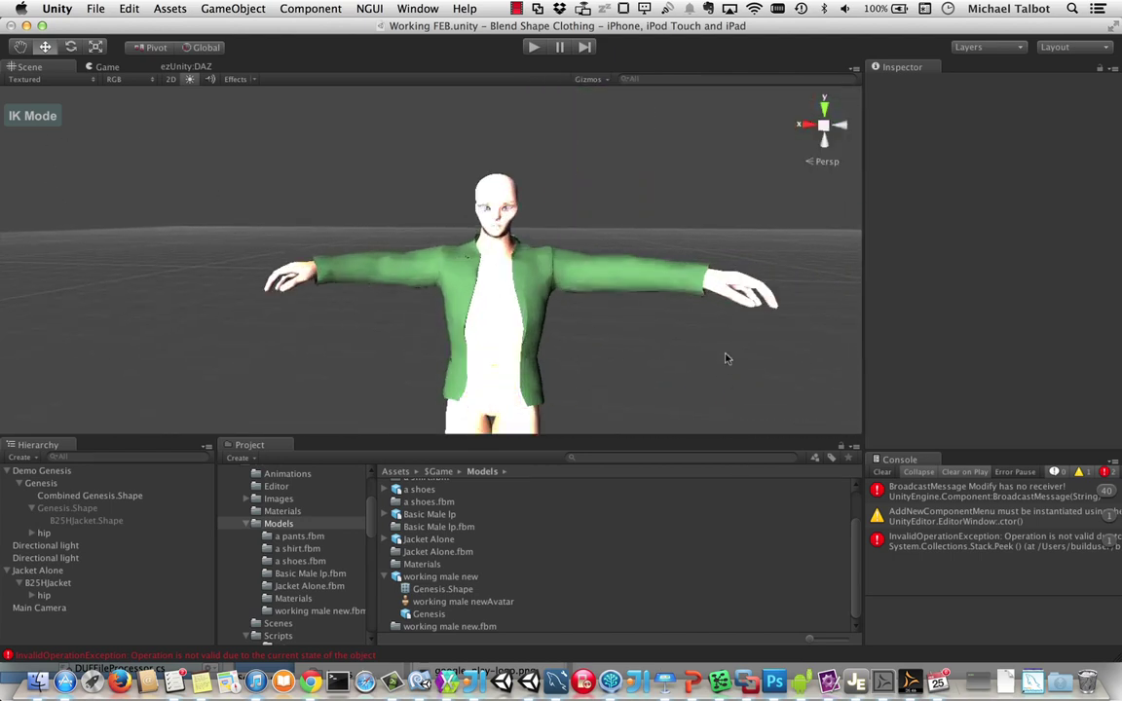
scroll(712, 369, down, 3)
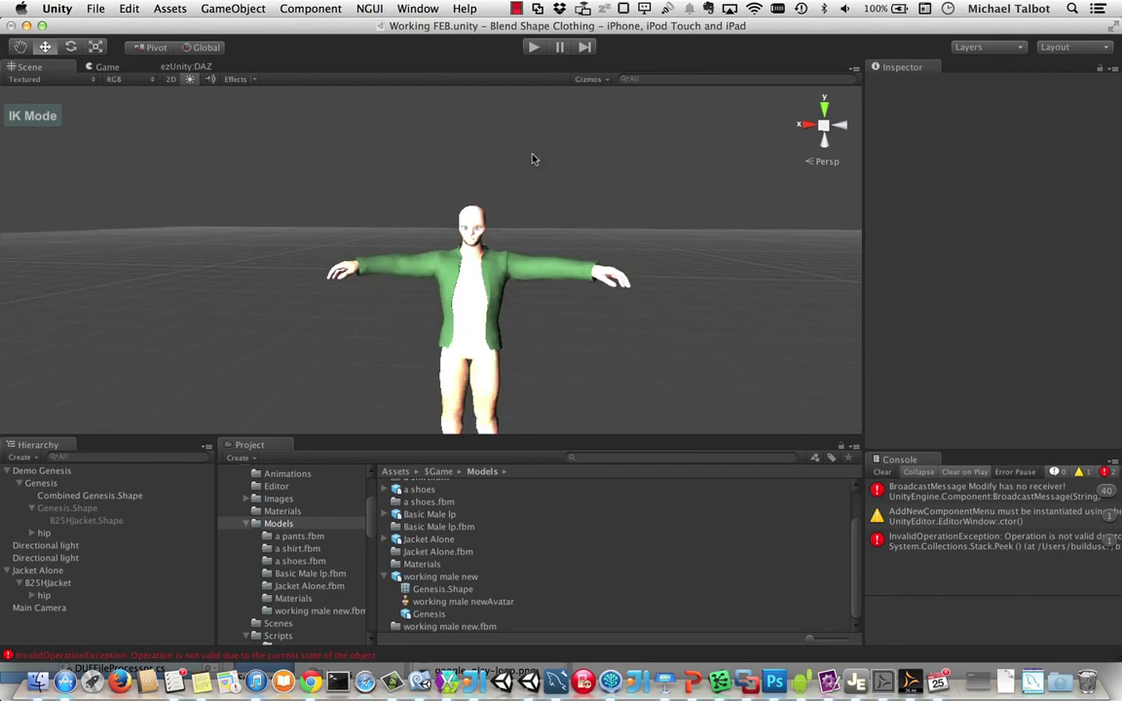
- Tint the combined character's body mid grey and apply Recolour
click(89, 497)
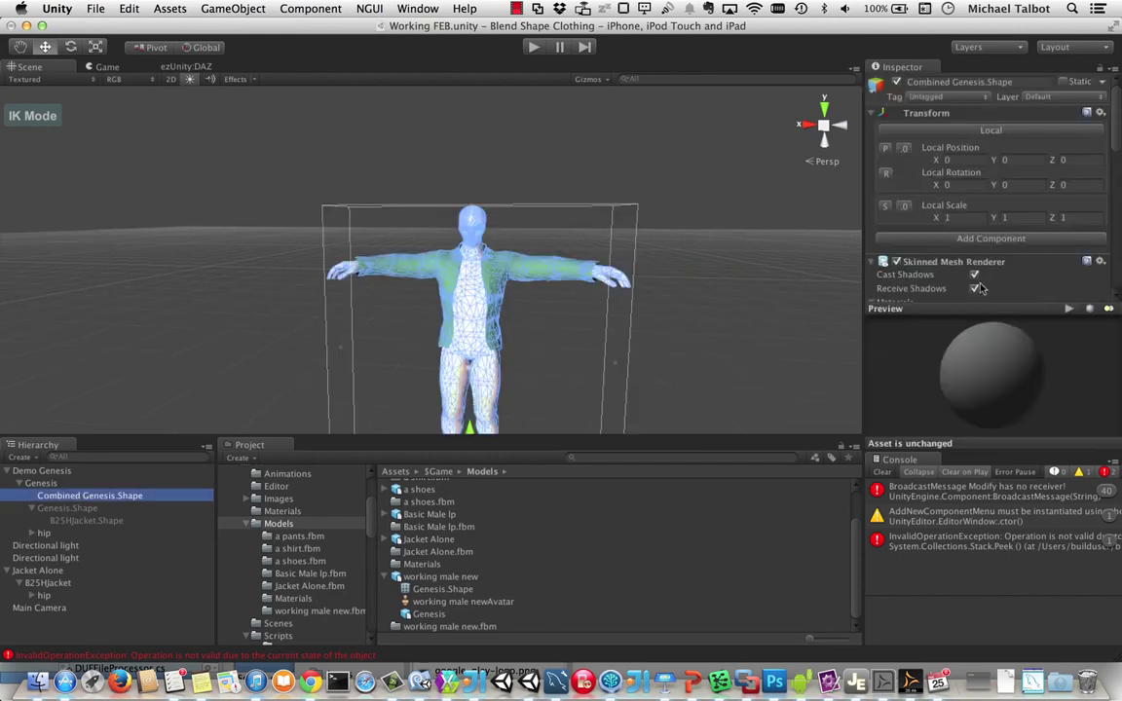
scroll(984, 278, down, 10)
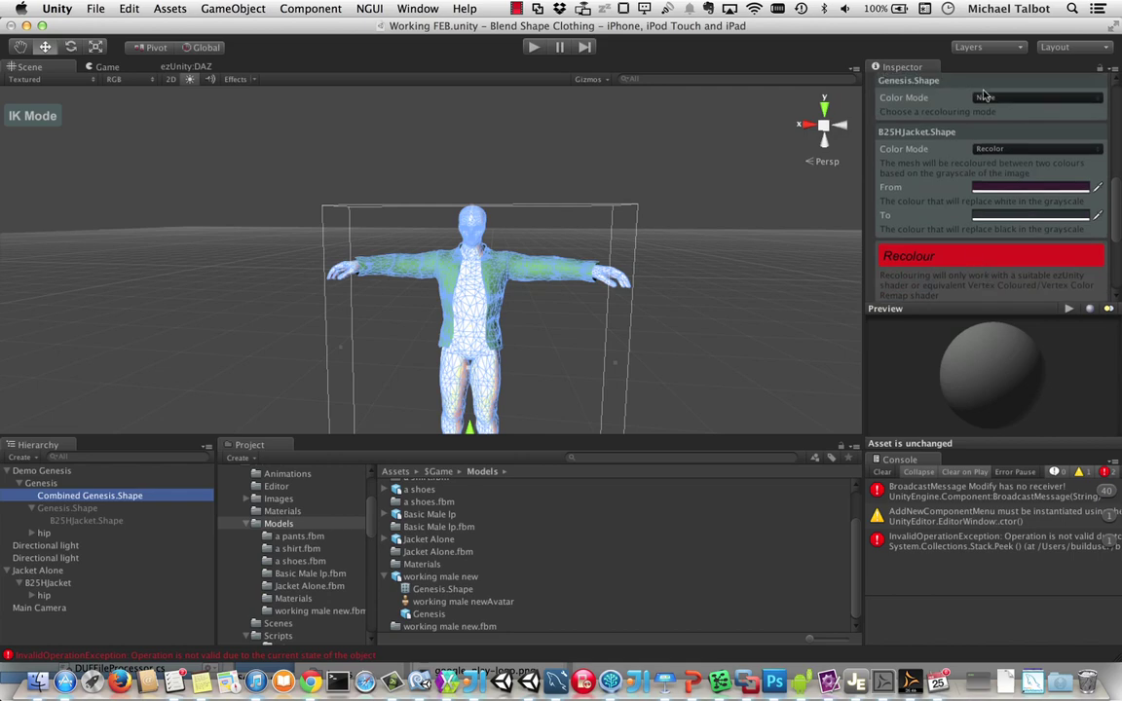
click(988, 98)
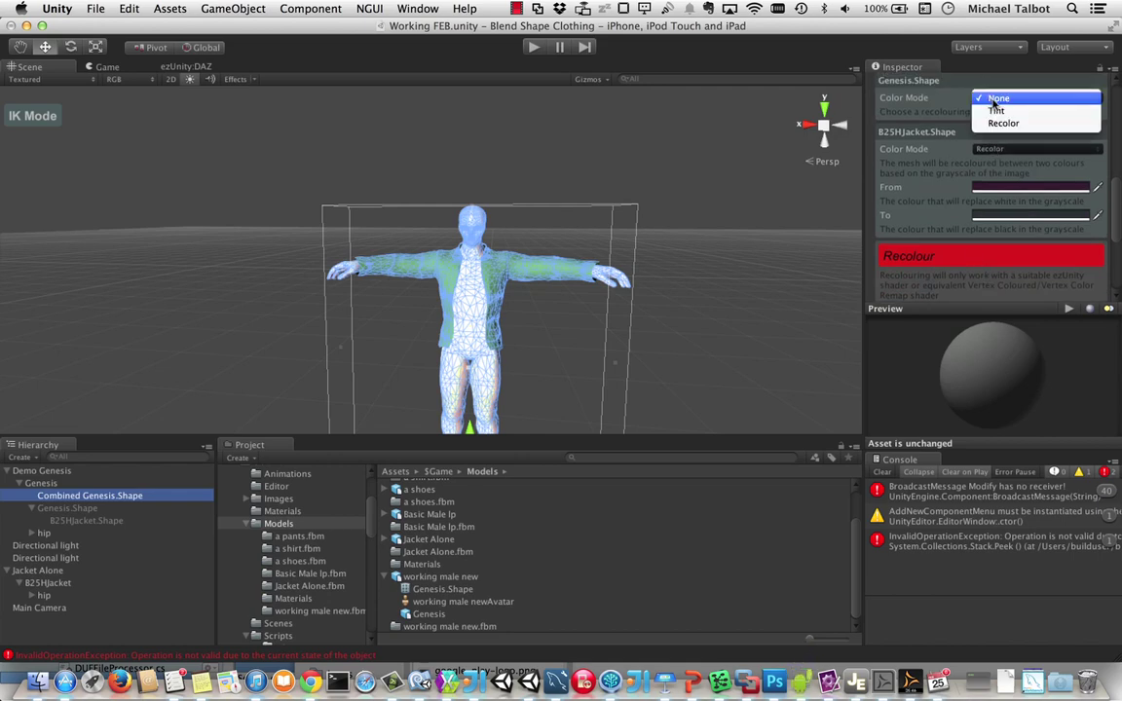
click(997, 110)
click(1011, 127)
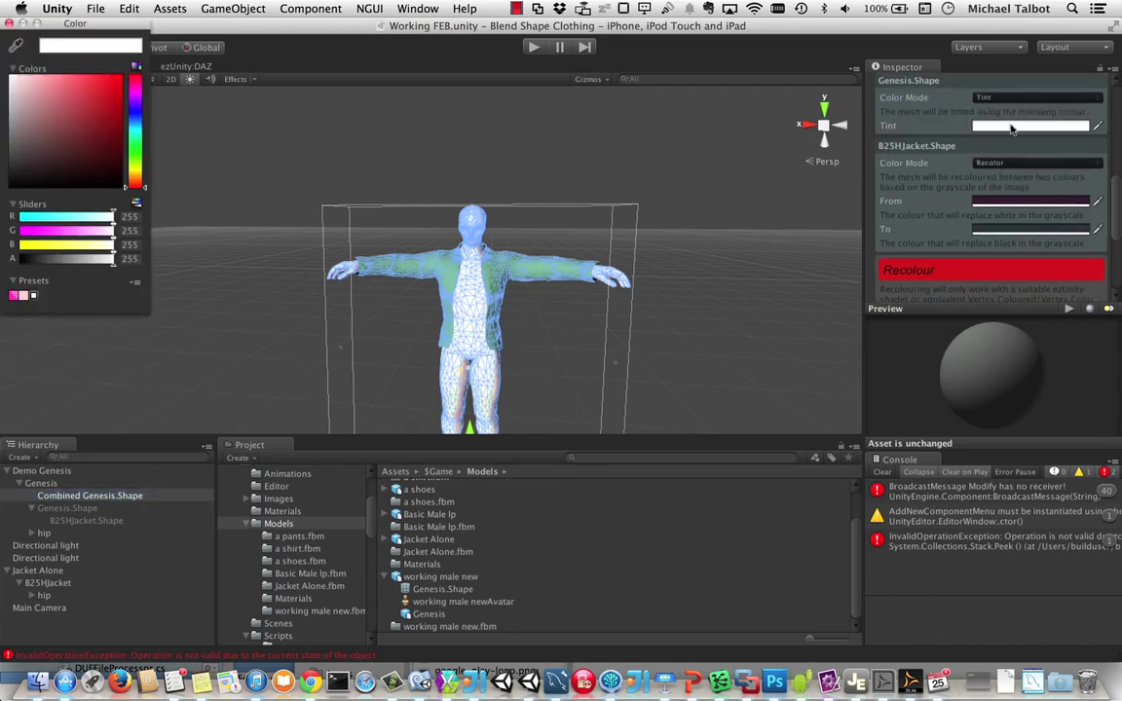
drag(47, 180, 11, 133)
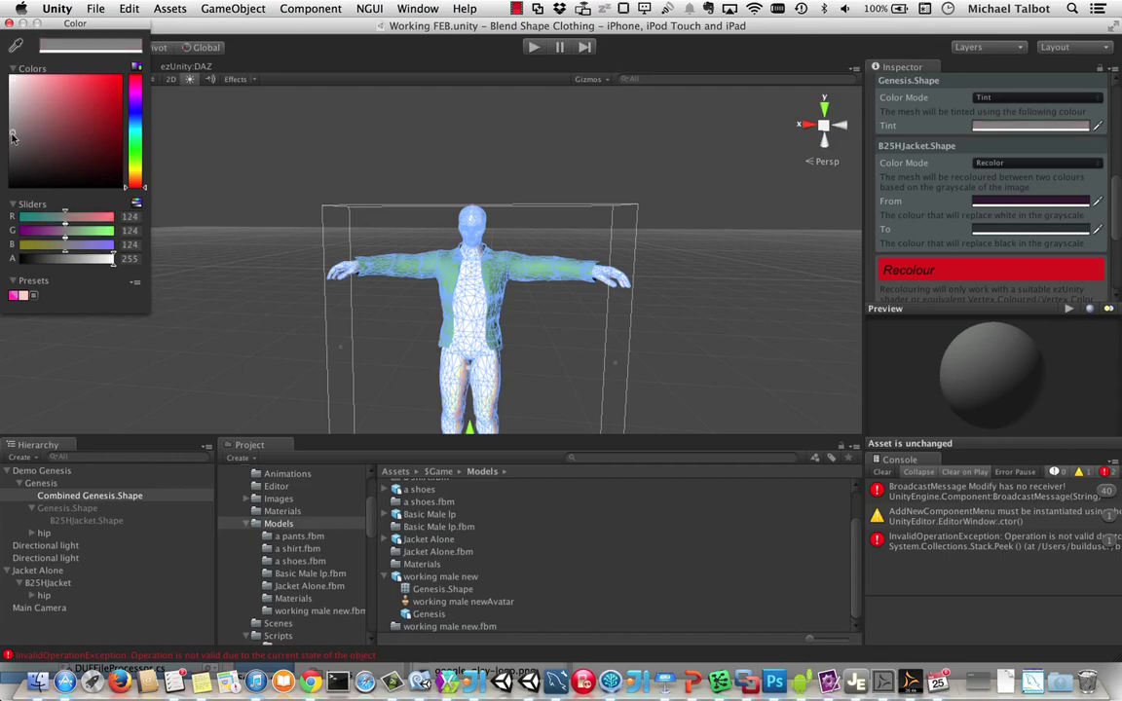
click(940, 270)
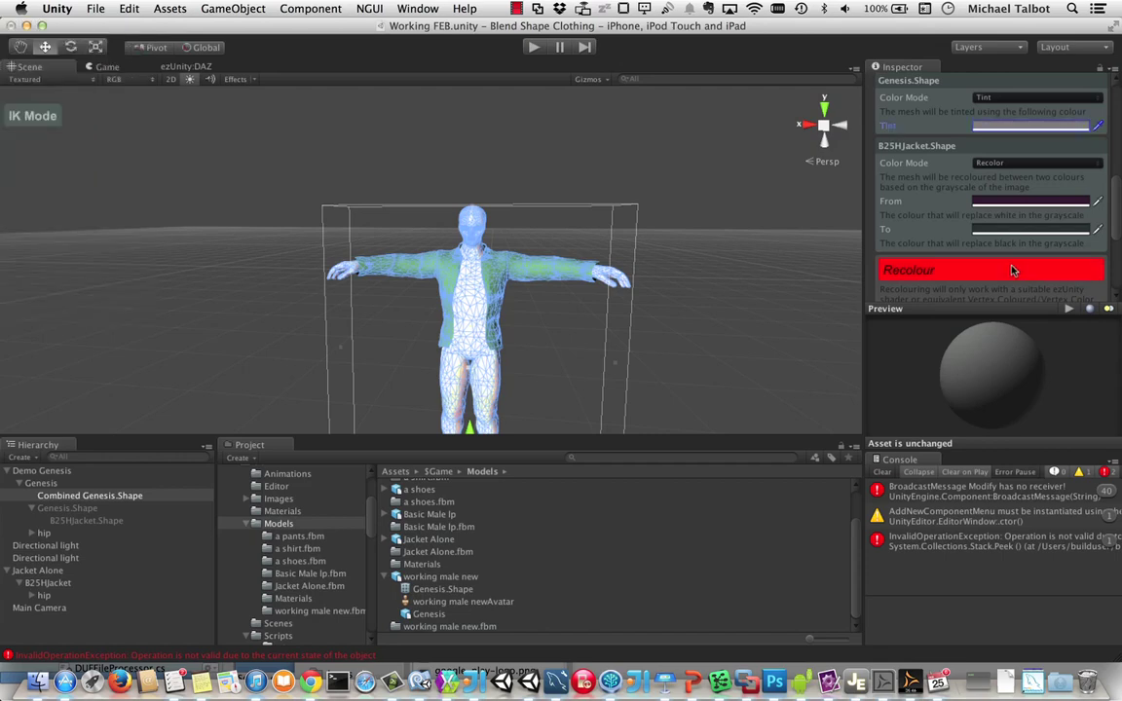
click(617, 175)
- Bring up the Pose [P] handle on the T-posed combined character
scroll(591, 288, up, 5)
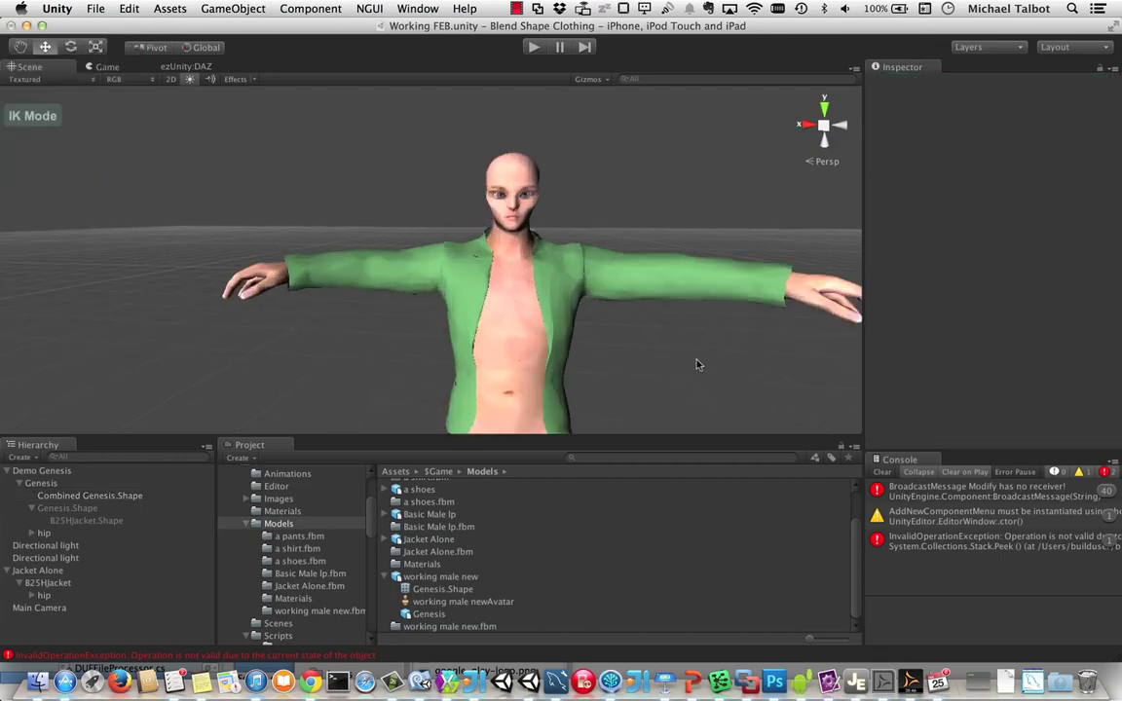
scroll(696, 361, up, 5)
scroll(698, 355, down, 6)
scroll(670, 349, down, 2)
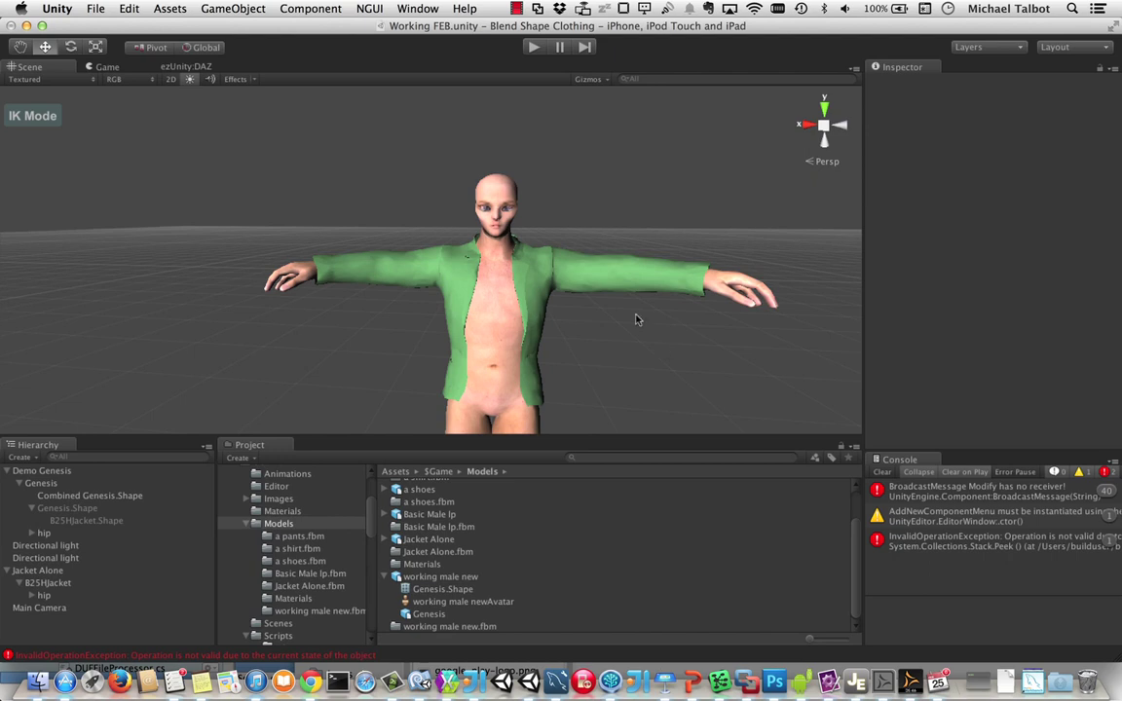
key(p)
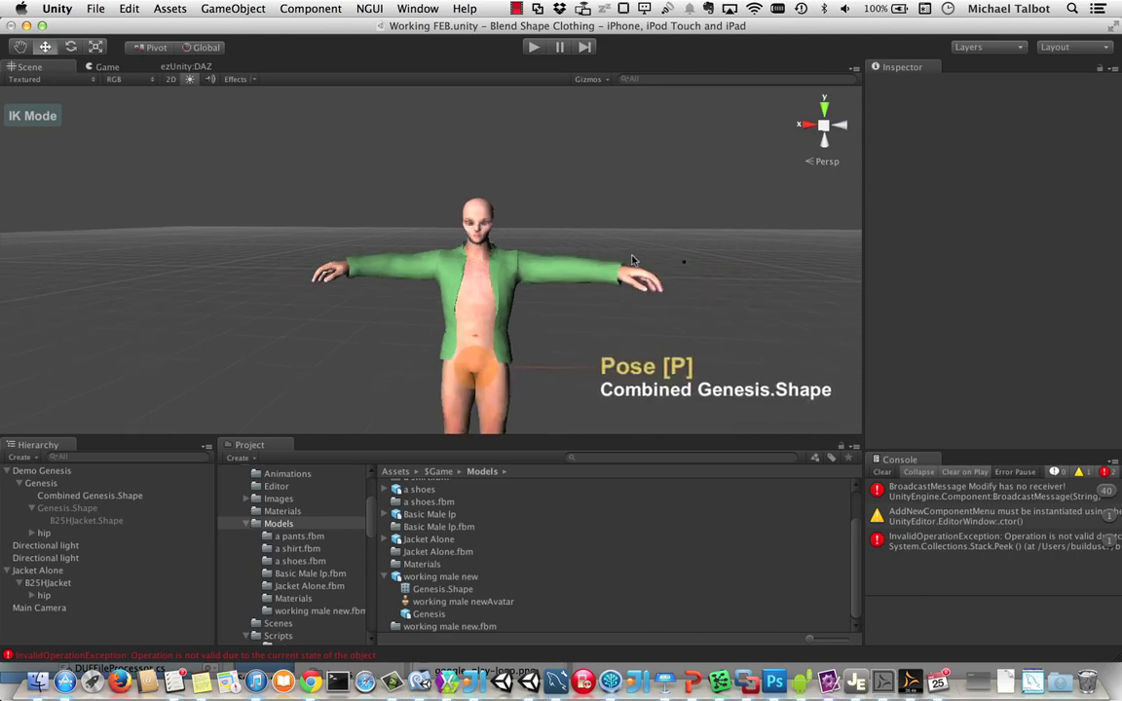
scroll(668, 339, up, 2)
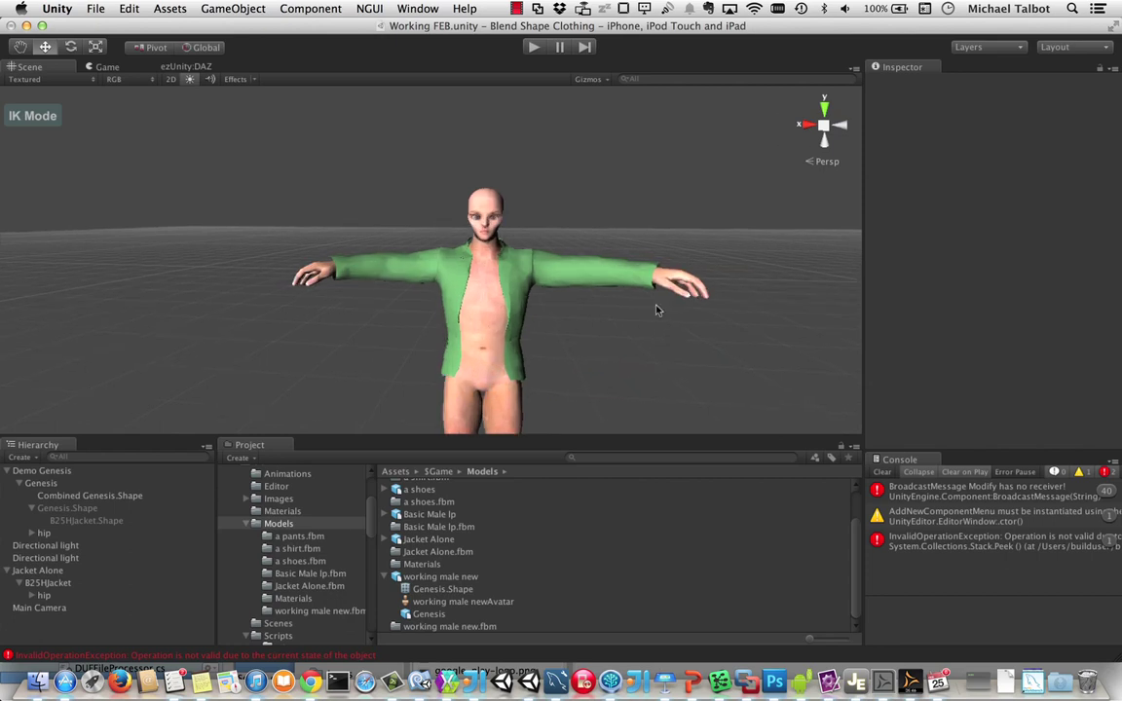
scroll(659, 312, down, 2)
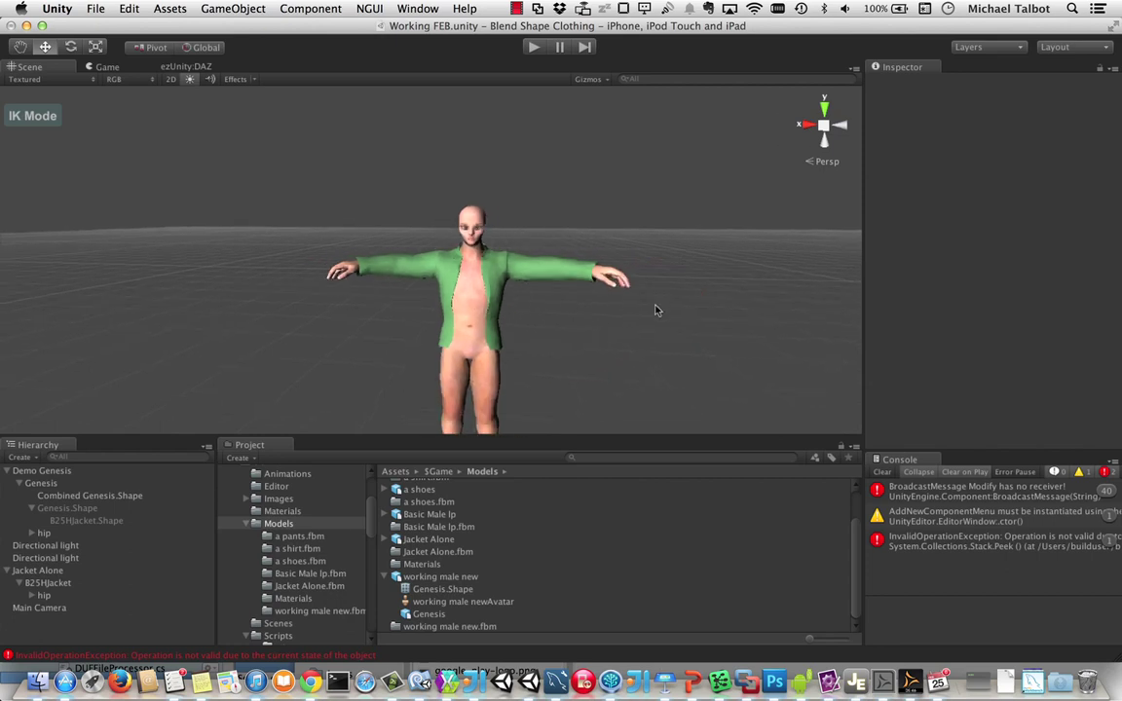
- Enter pose mode from the pelvis handle and frame the Genesis figure in view
click(474, 363)
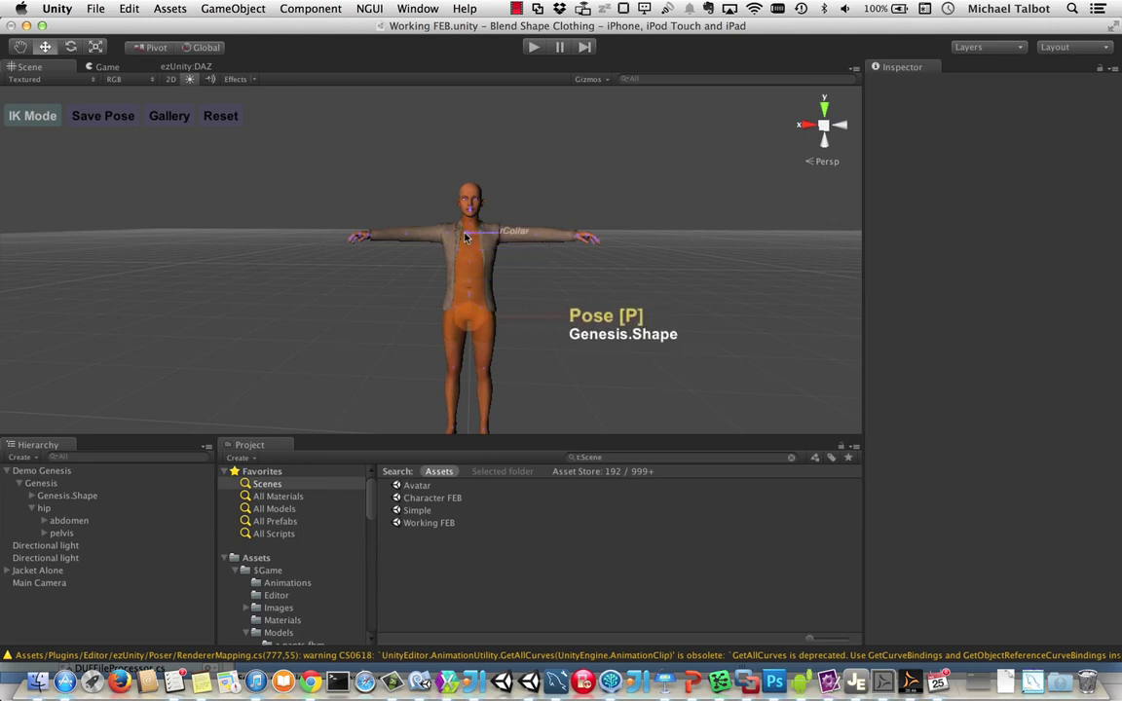
scroll(395, 240, up, 5)
middle_drag(394, 243, 467, 266)
middle_drag(636, 356, 606, 356)
scroll(606, 354, down, 3)
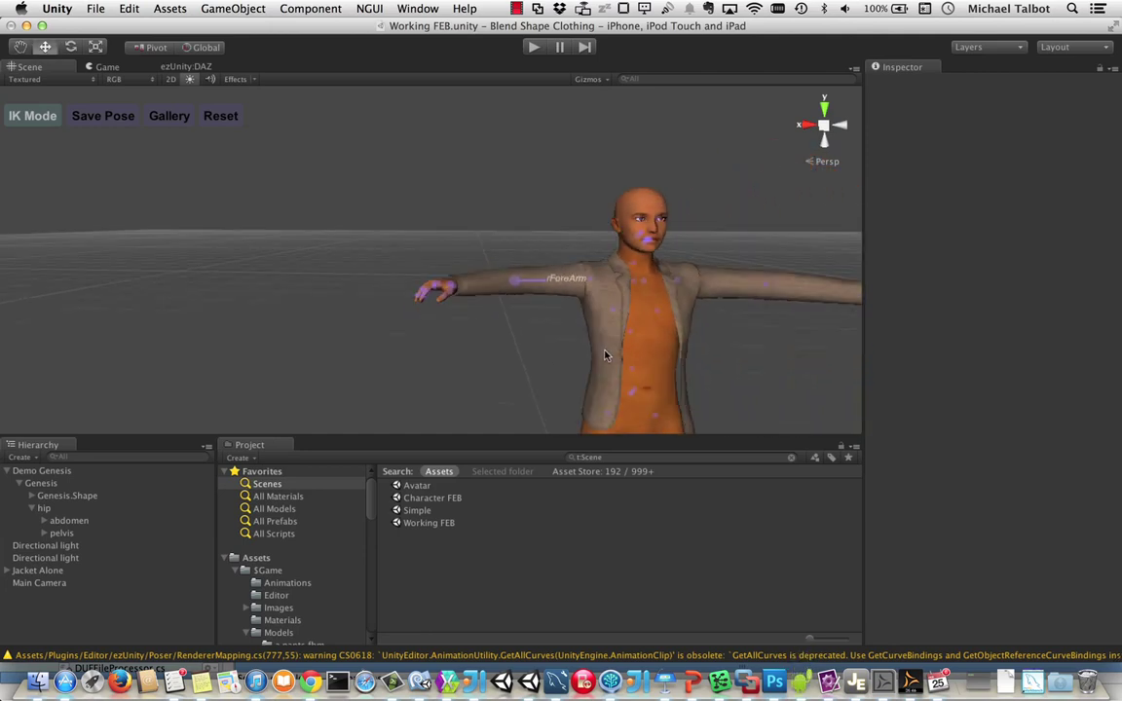
- Drag the rIndex3 fingertip IK handle down and left, bending the right arm
click(425, 303)
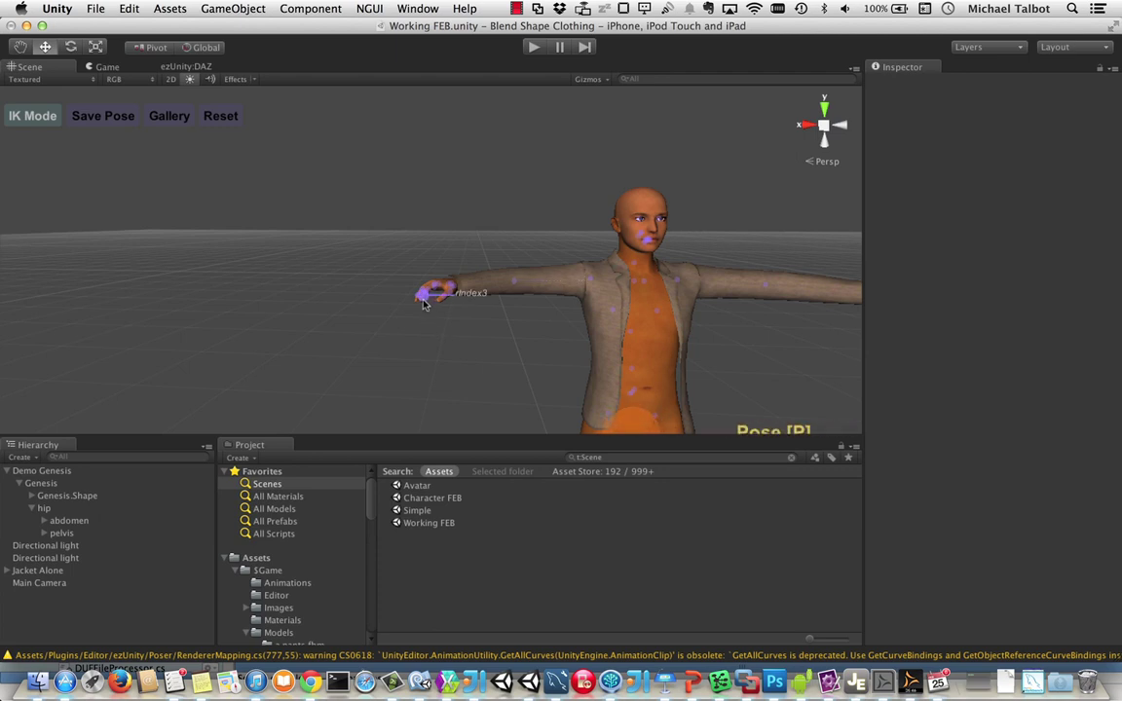
click(423, 302)
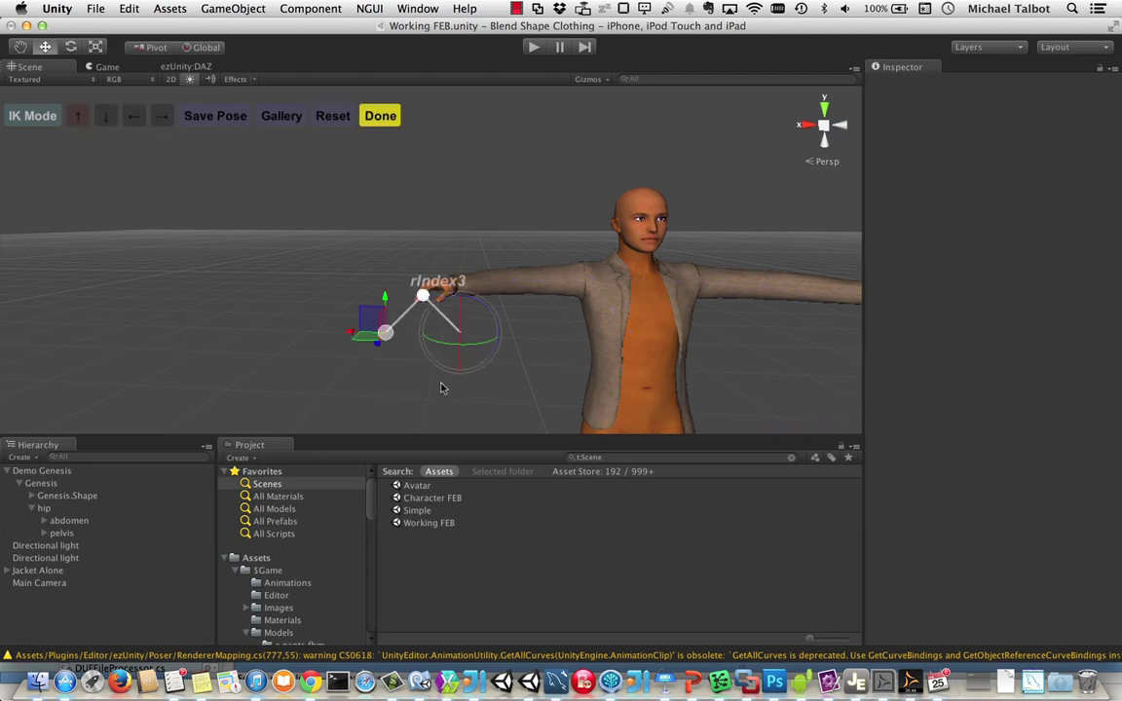
drag(359, 343, 345, 263)
- Lower the right hand beside the hip via the rForeArm and rHand handles
click(80, 117)
click(80, 117)
click(80, 117)
click(80, 117)
click(81, 117)
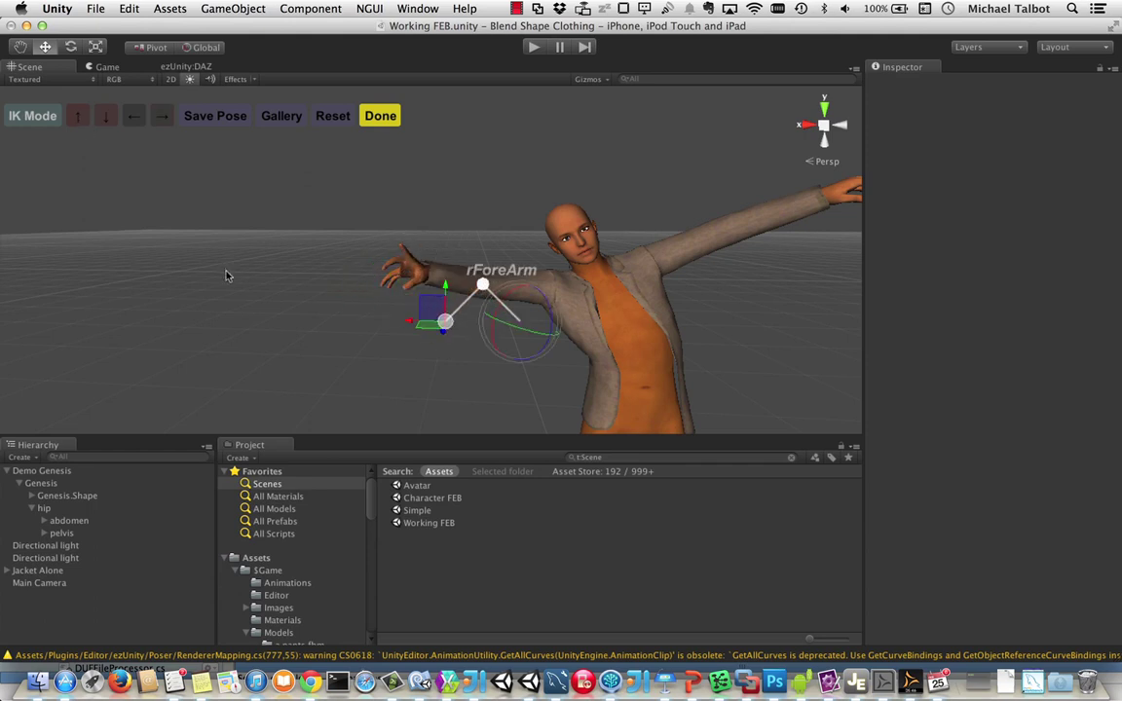
drag(431, 315, 446, 368)
click(103, 115)
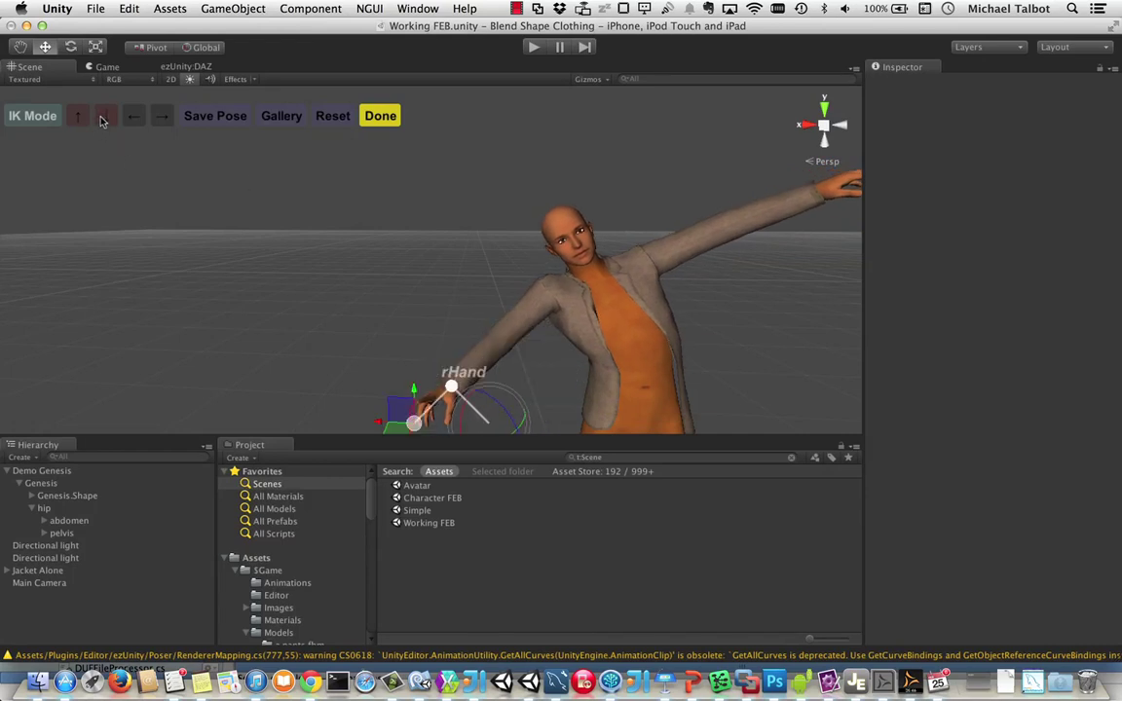
drag(362, 382, 492, 411)
scroll(786, 361, down, 3)
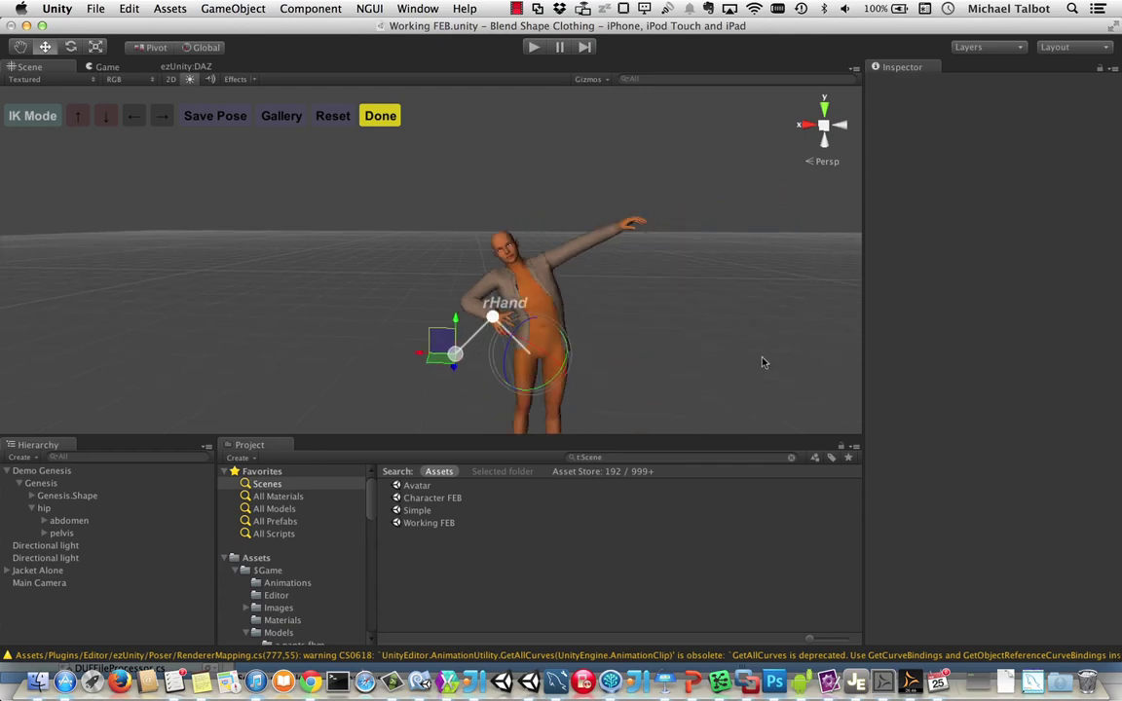
click(380, 115)
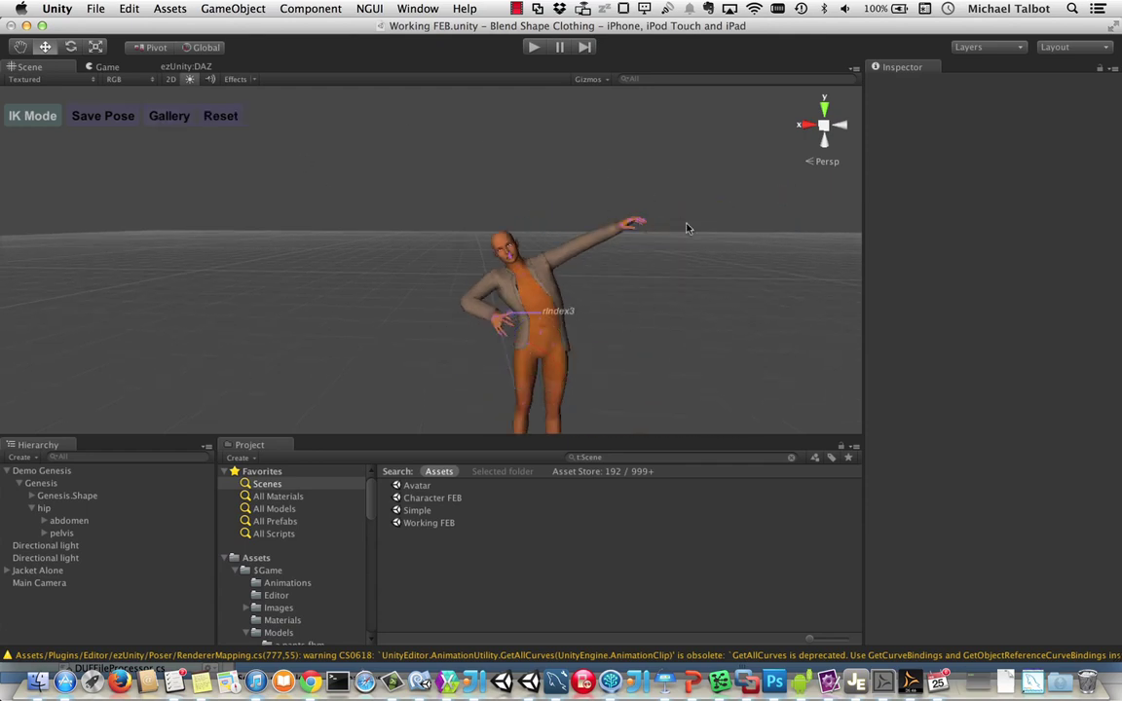
- Pull the left hand down and left toward the hip
click(620, 229)
drag(565, 251, 531, 336)
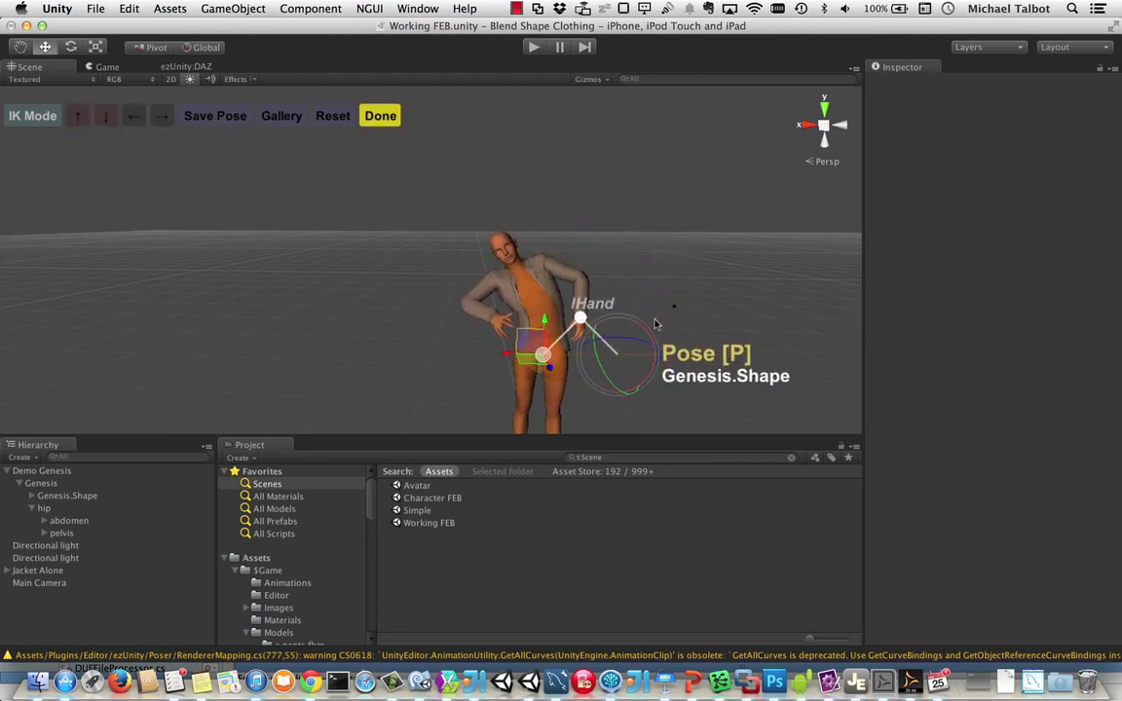
right_drag(671, 311, 818, 264)
key(f)
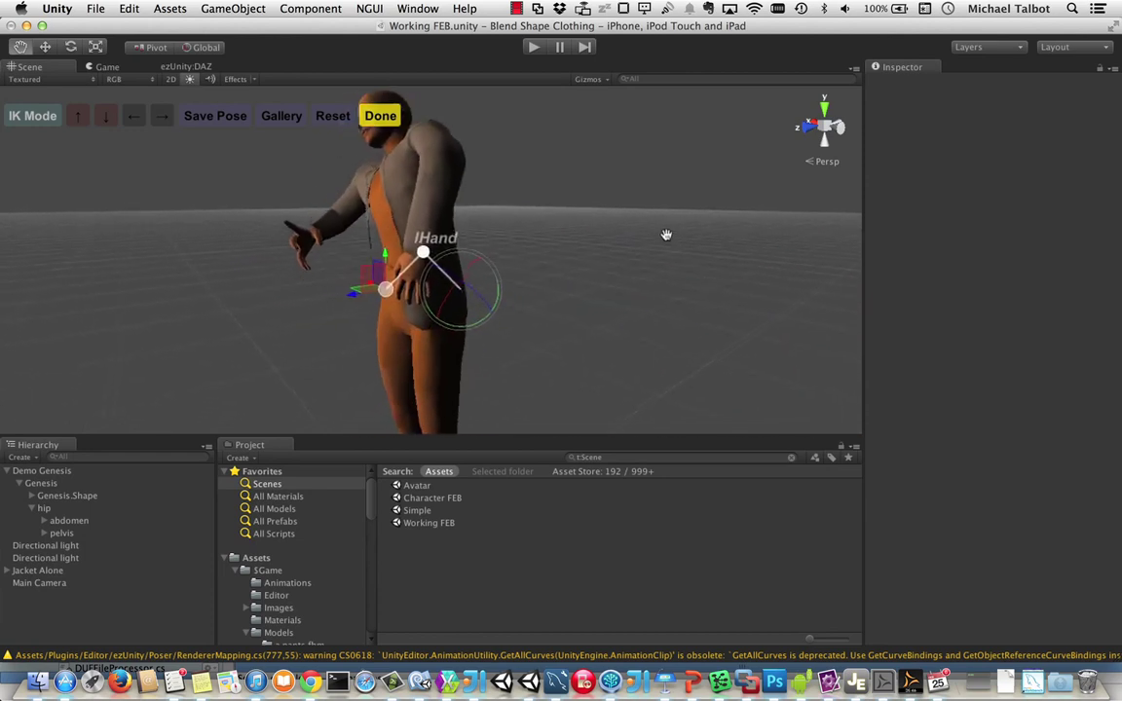
drag(363, 321, 315, 306)
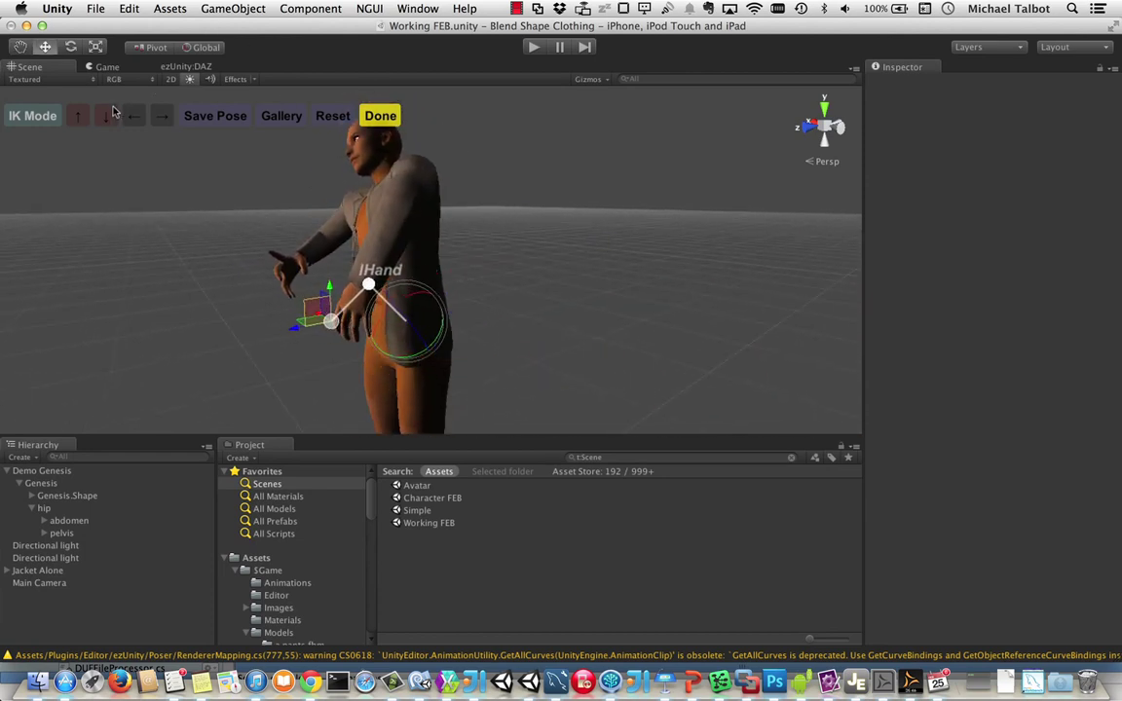
- Rotate the left forearm outward so the elbow bends away from the body
click(82, 116)
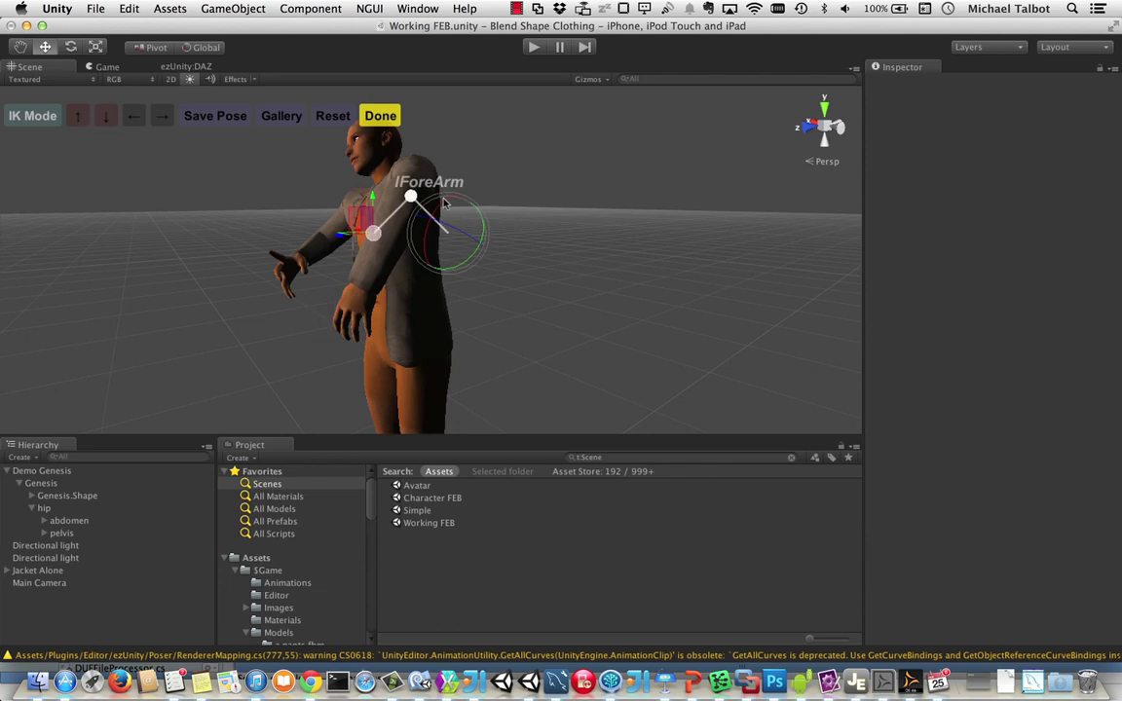
drag(444, 202, 473, 247)
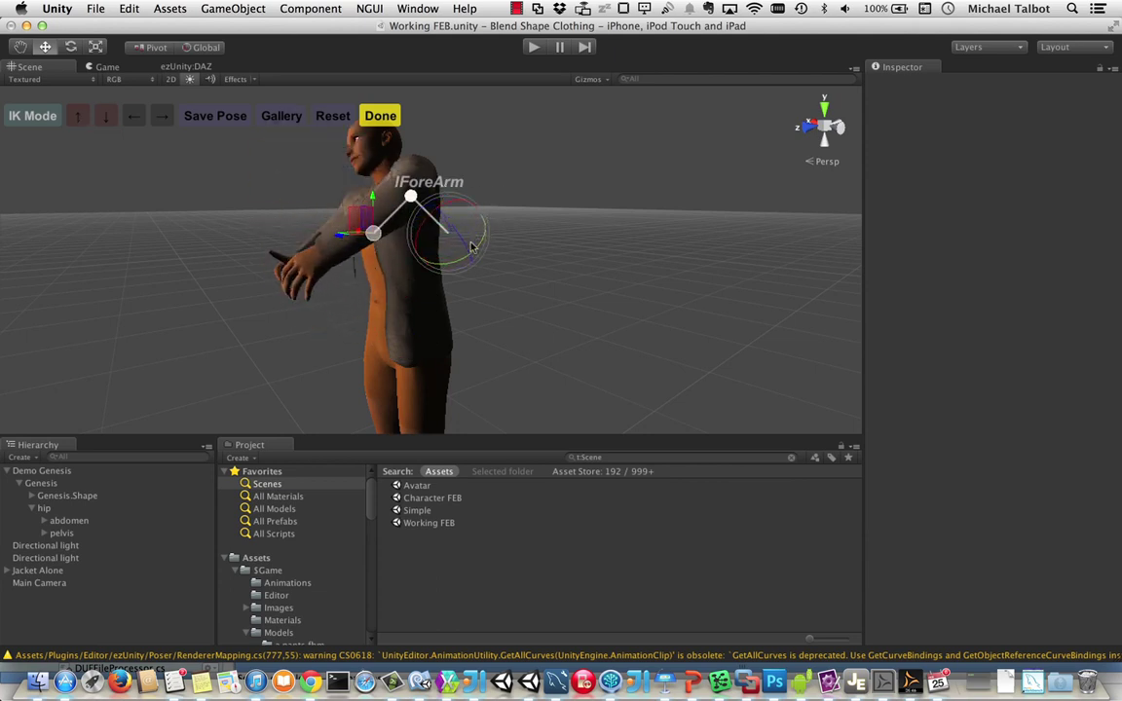
drag(472, 244, 458, 247)
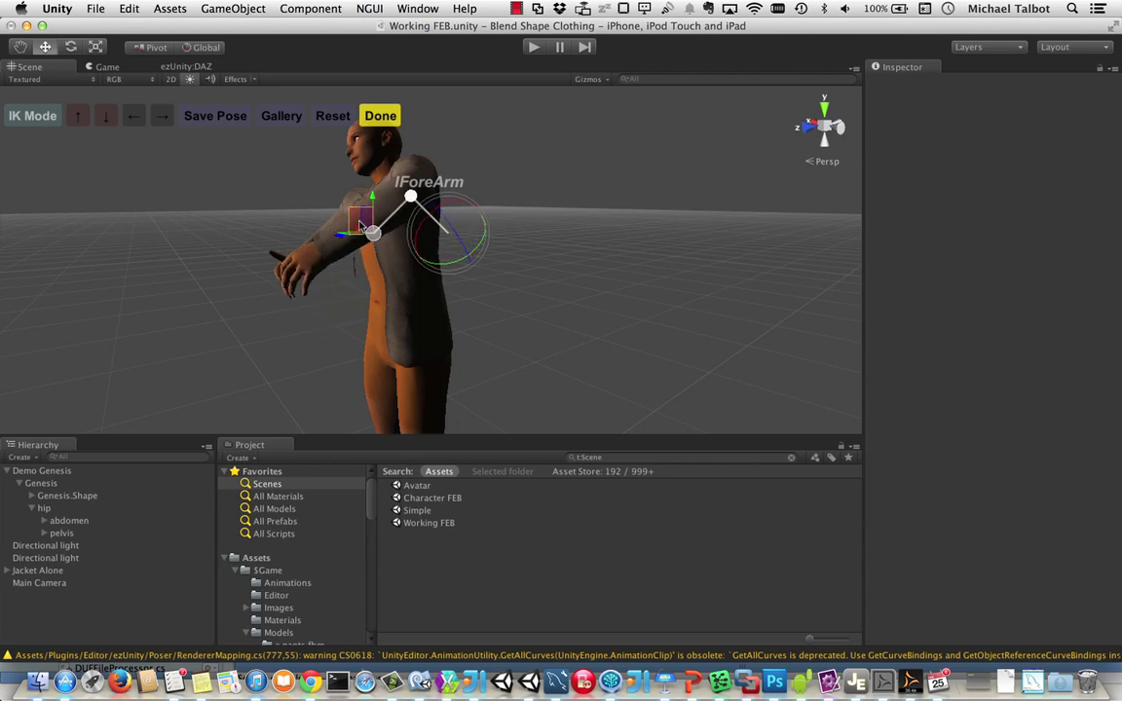
mouse_move(360, 230)
mouse_down()
mouse_move(330, 226)
mouse_move(339, 234)
mouse_up()
mouse_move(430, 227)
mouse_down()
mouse_move(427, 217)
mouse_move(438, 218)
mouse_up()
alt+drag(520, 216, 708, 340)
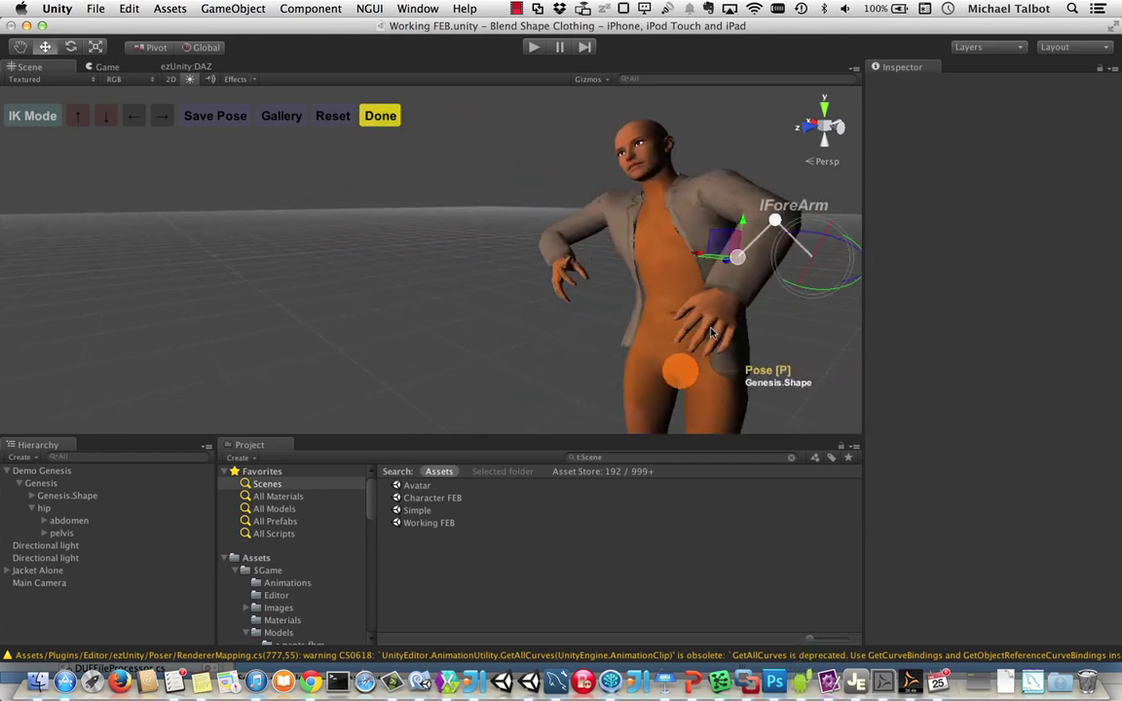
- Place the left hand on the hip using the lCarpal1 handle and commit it
click(106, 115)
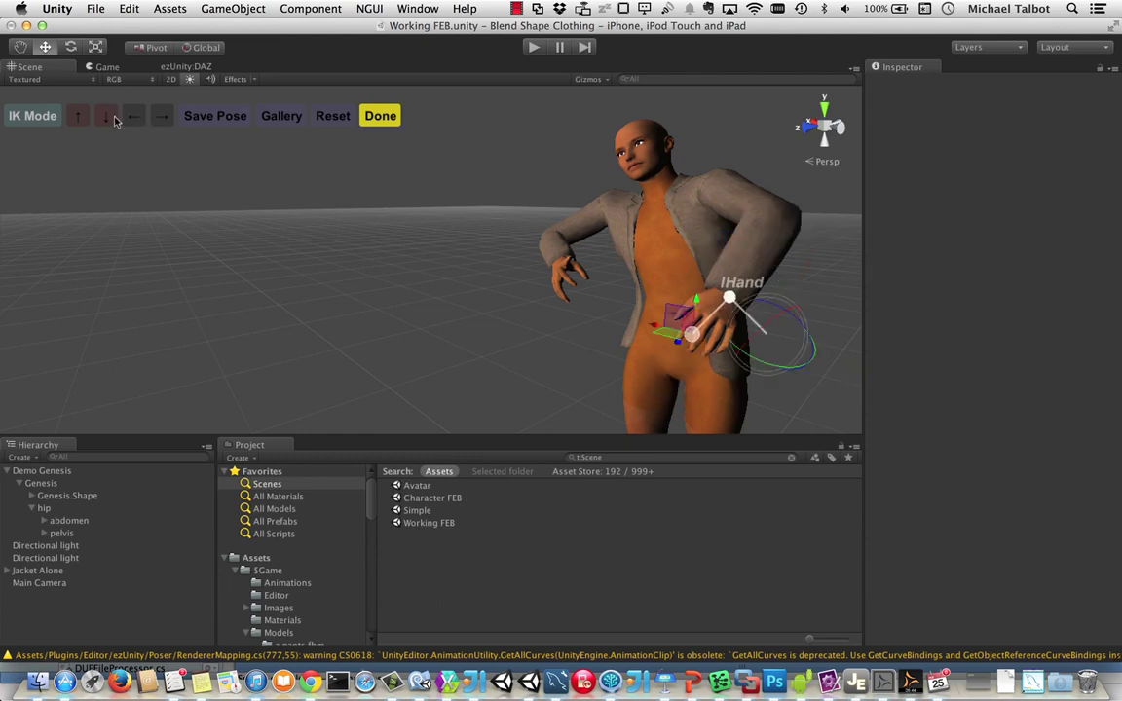
click(105, 115)
drag(665, 317, 568, 322)
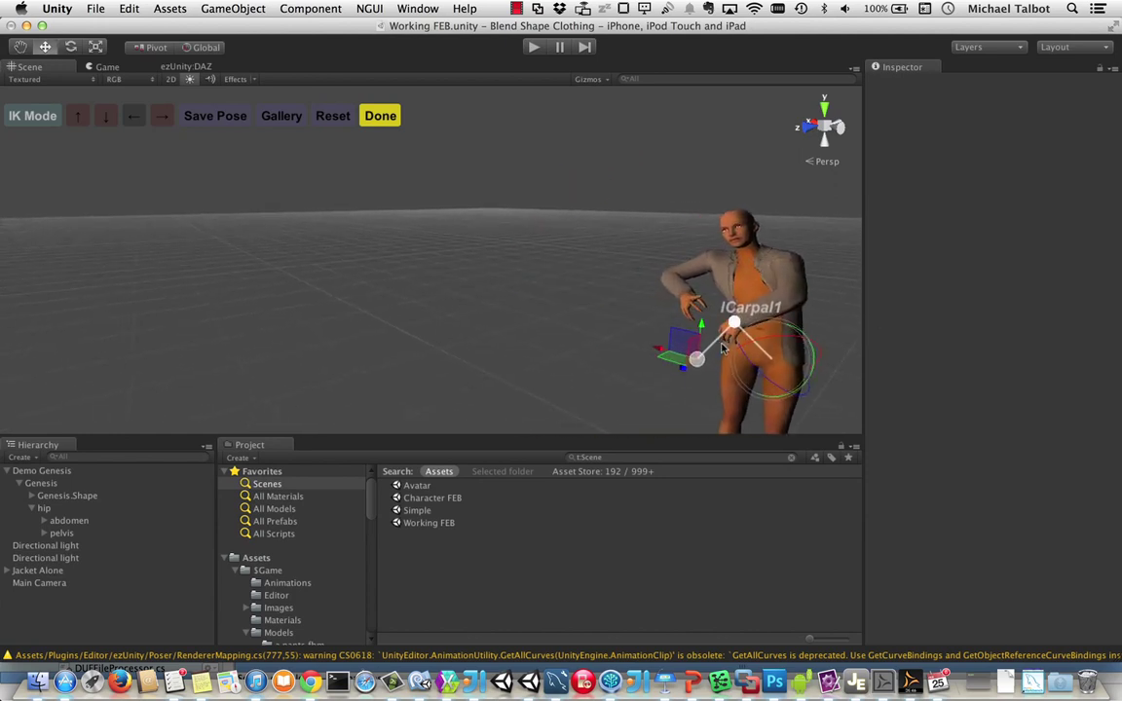
alt+drag(697, 324, 668, 290)
scroll(660, 289, up, 3)
middle_drag(661, 288, 548, 312)
scroll(645, 268, up, 2)
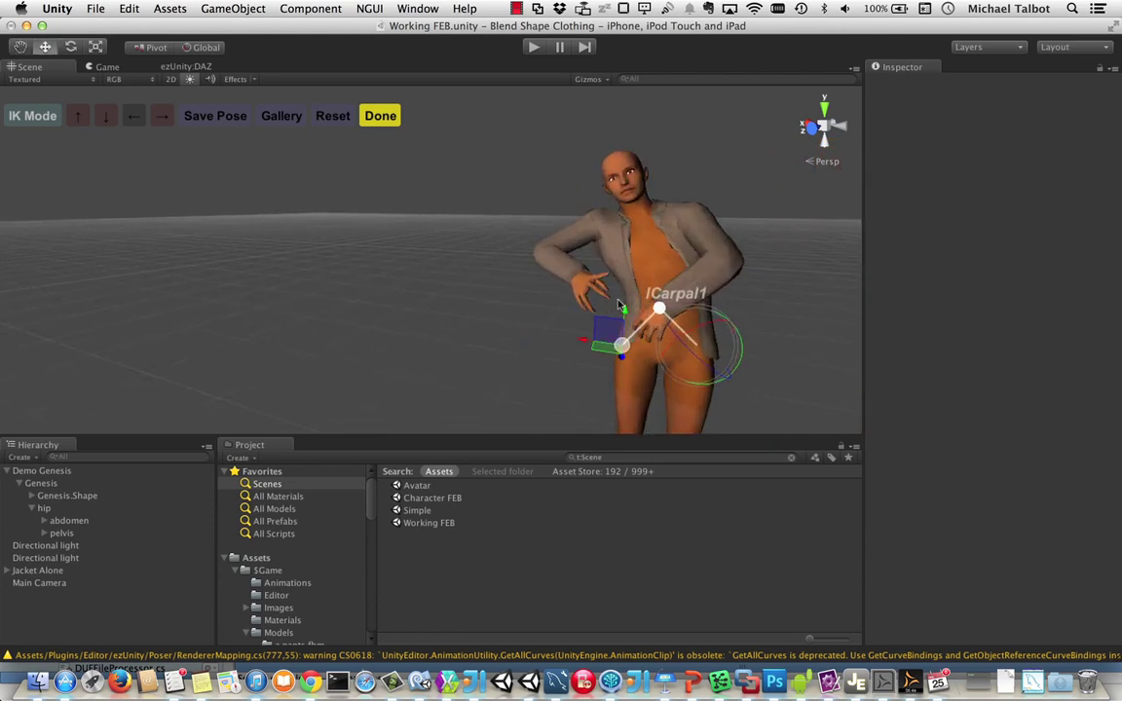
scroll(658, 283, up, 2)
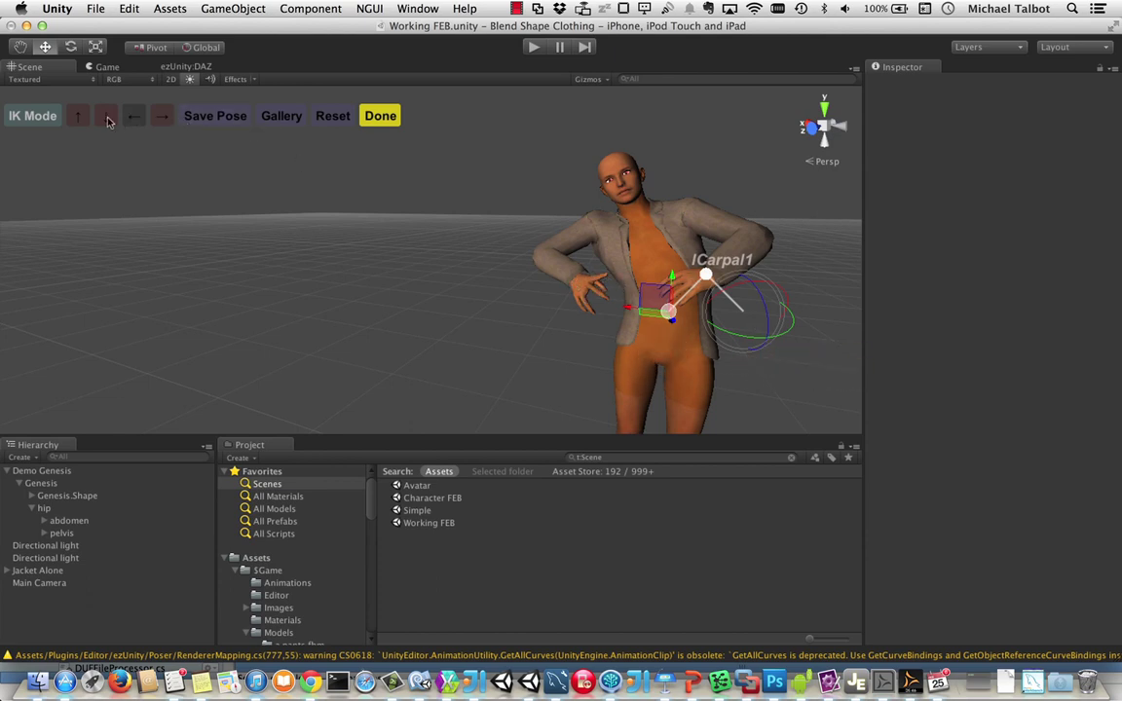
click(363, 115)
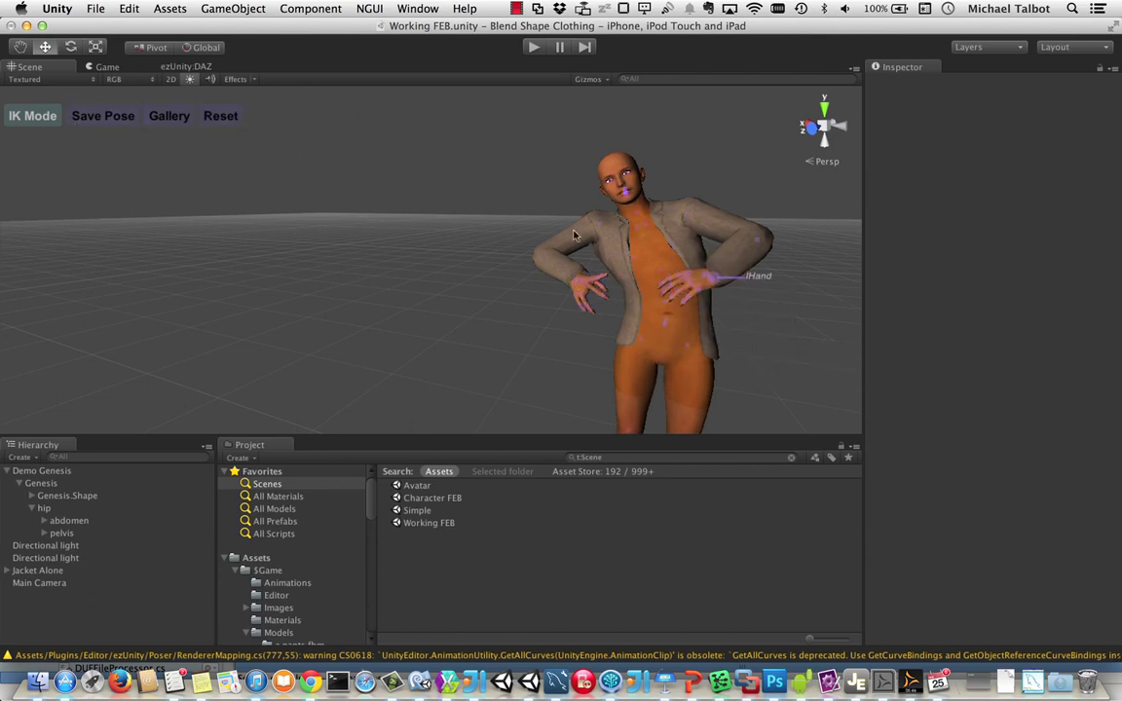
- Drag the rIndex3 fingertip so the right hand rests on the right hip
click(611, 281)
drag(531, 304, 557, 323)
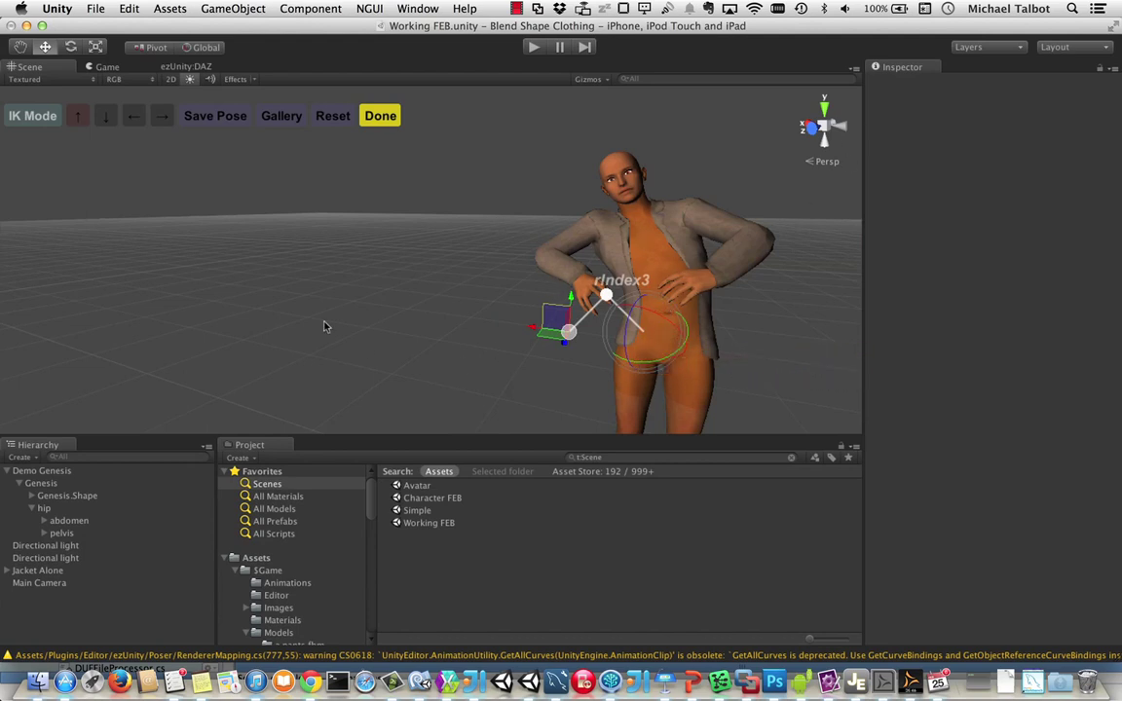
scroll(2, 175, up, 2)
- Drag the rForeArm handle so the right hand rests in front of the belly
click(39, 118)
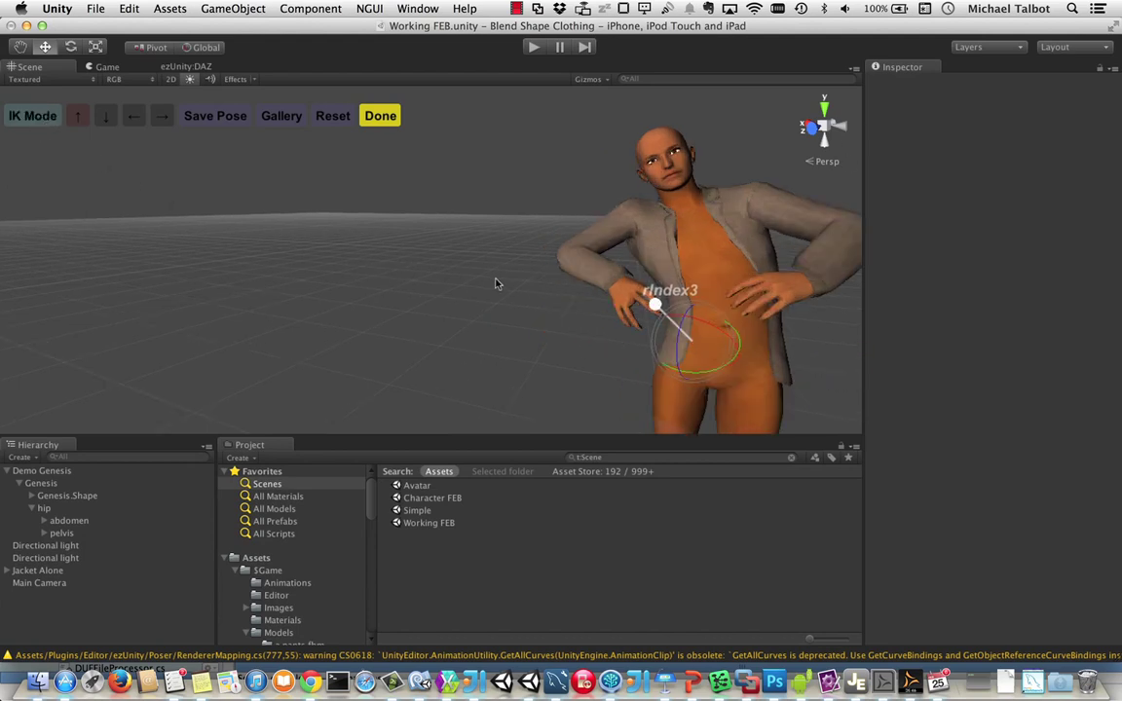
scroll(497, 284, down, 2)
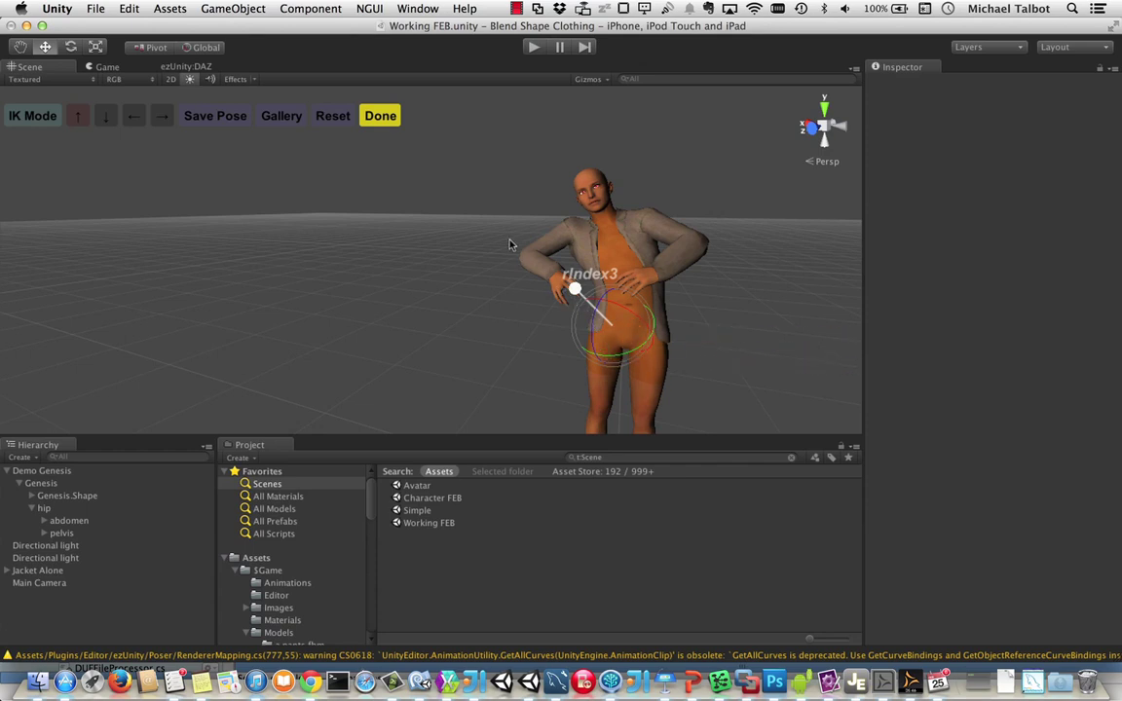
click(380, 116)
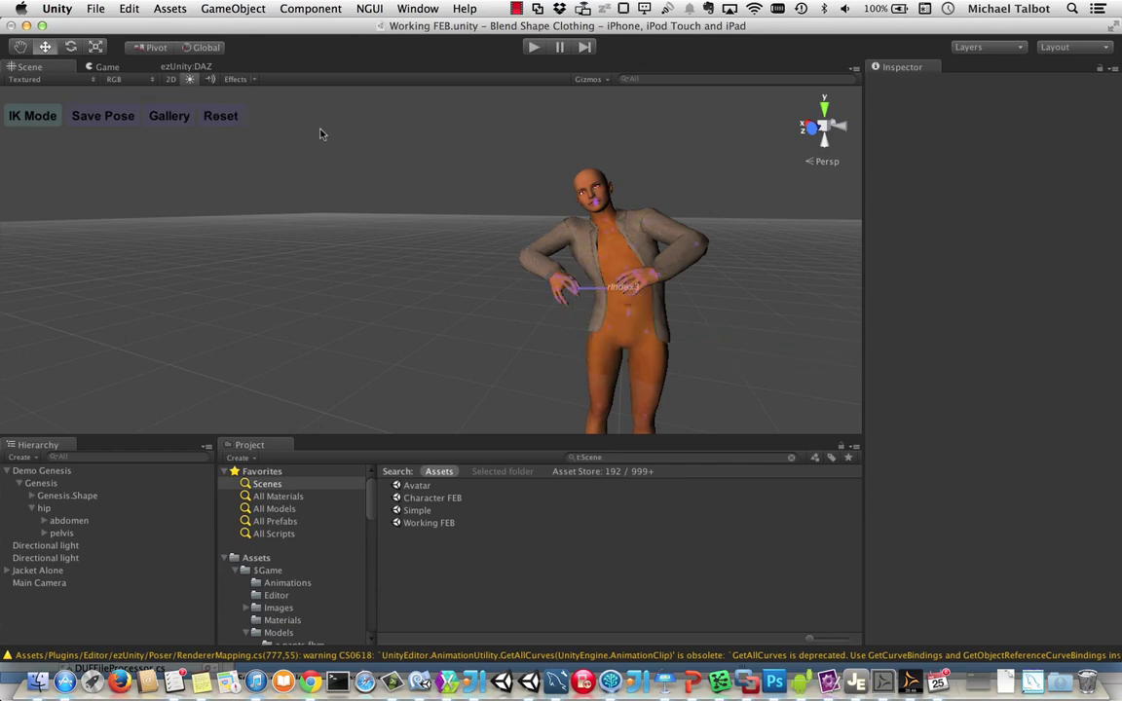
click(526, 255)
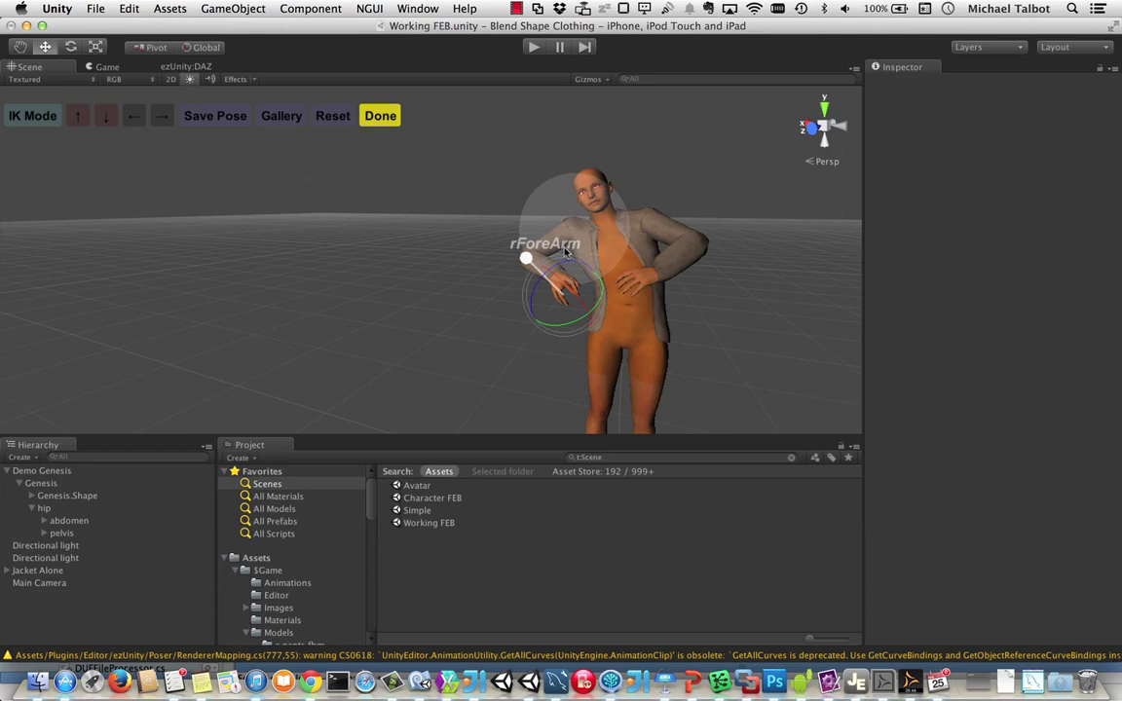
drag(546, 255, 576, 251)
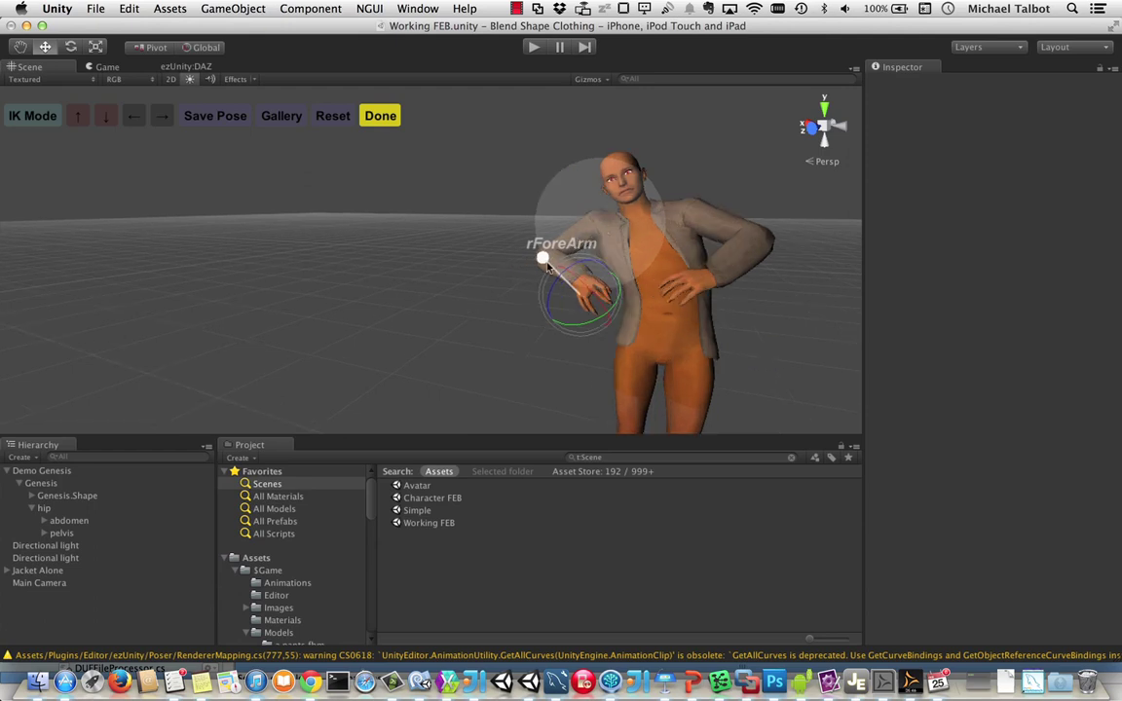
drag(601, 235, 556, 282)
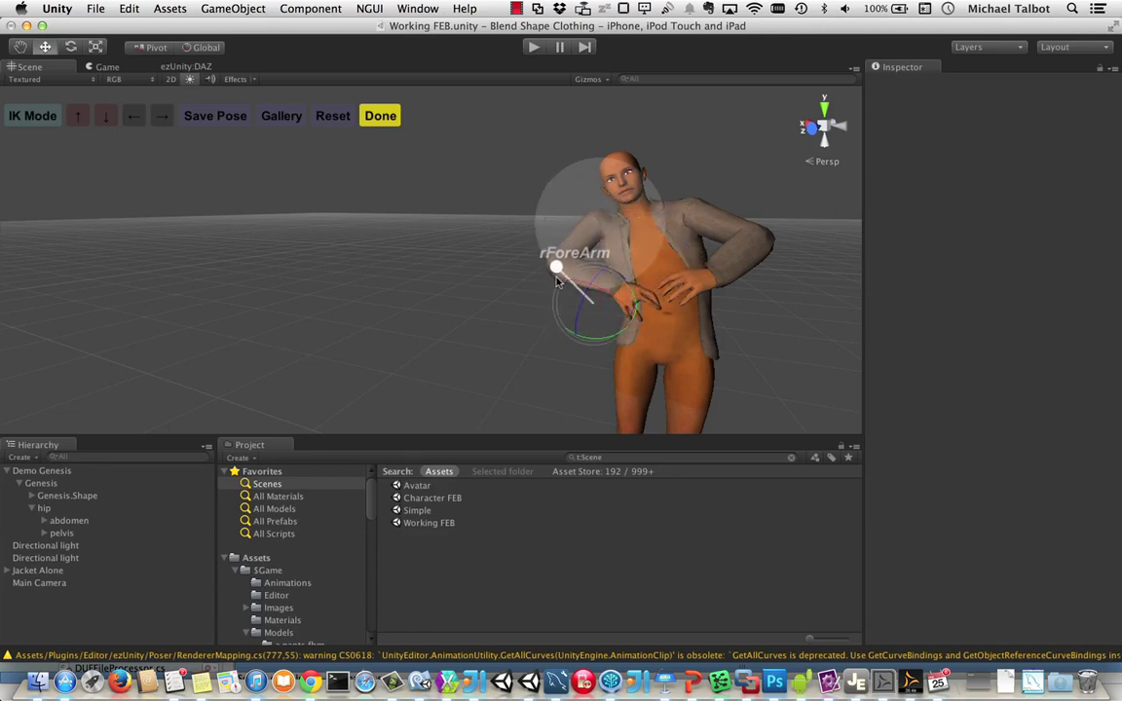
scroll(523, 215, down, 3)
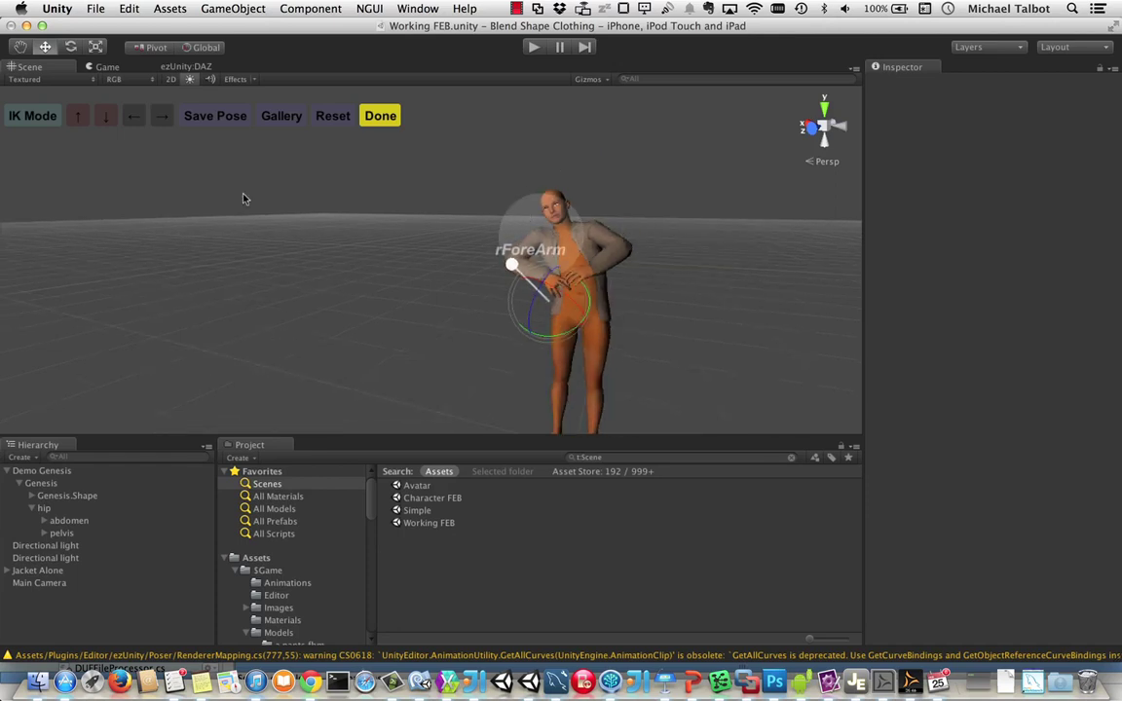
- Bend the right knee via rShin and lift the rFoot off the ground in Front view
click(387, 118)
click(580, 384)
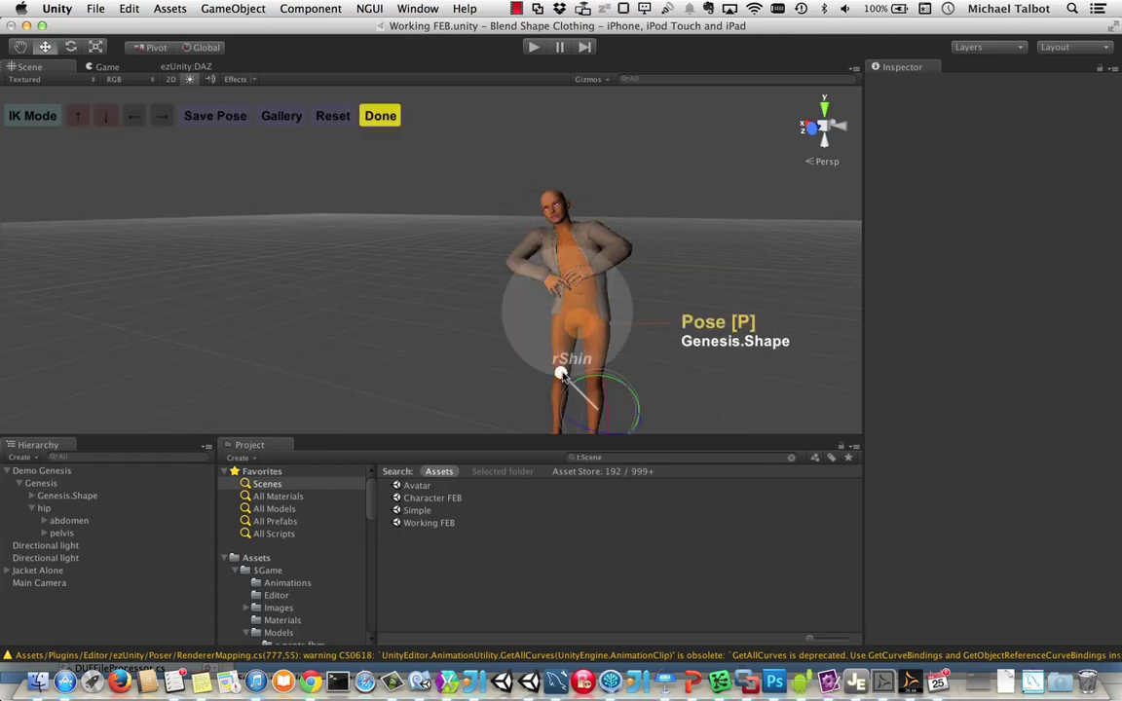
mouse_move(561, 373)
mouse_down()
mouse_move(538, 343)
mouse_move(540, 362)
mouse_move(572, 368)
mouse_move(574, 355)
mouse_move(567, 362)
mouse_up()
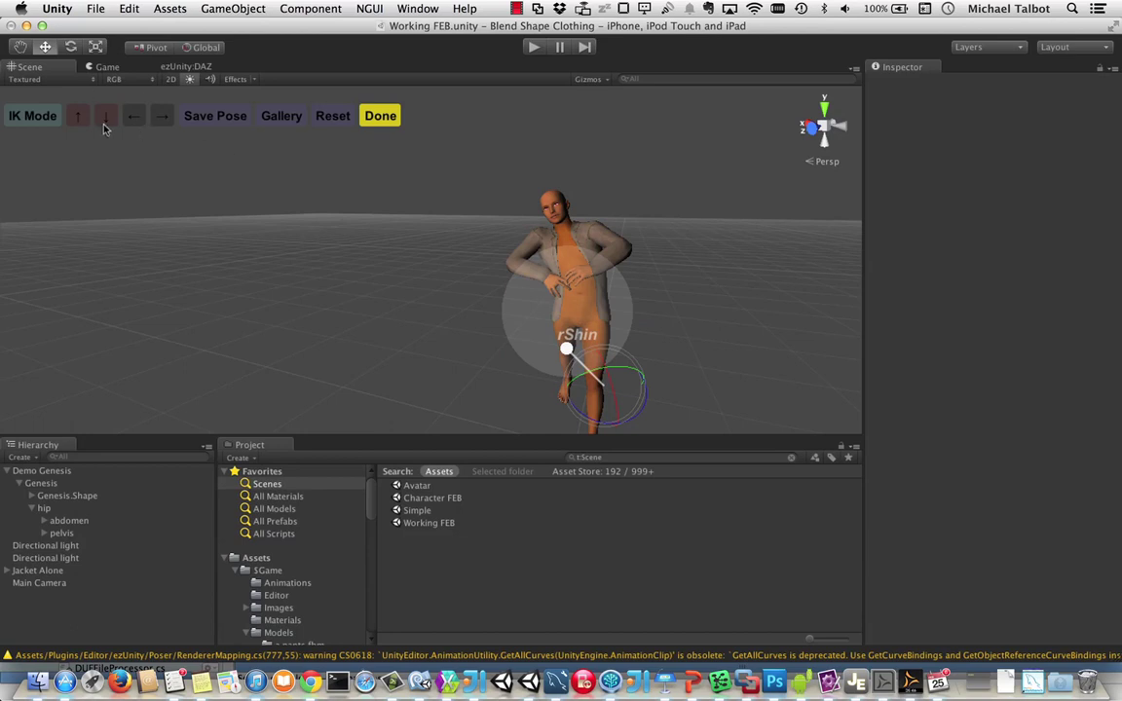
click(104, 118)
drag(571, 370, 585, 348)
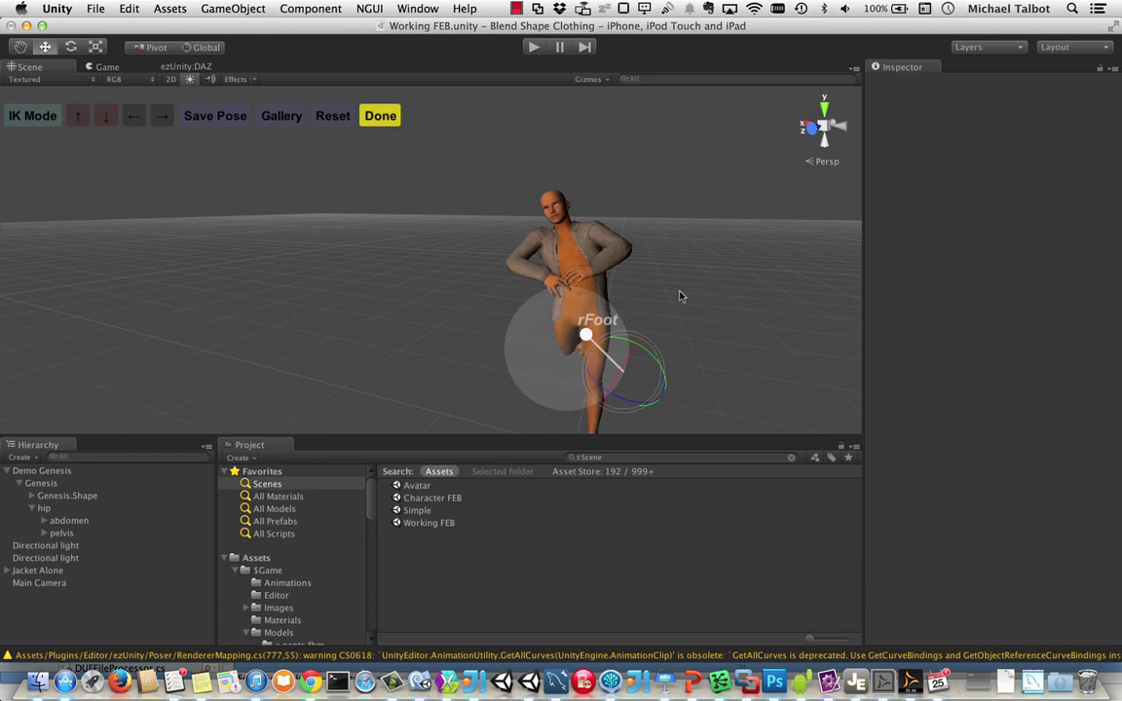
scroll(681, 293, up, 1)
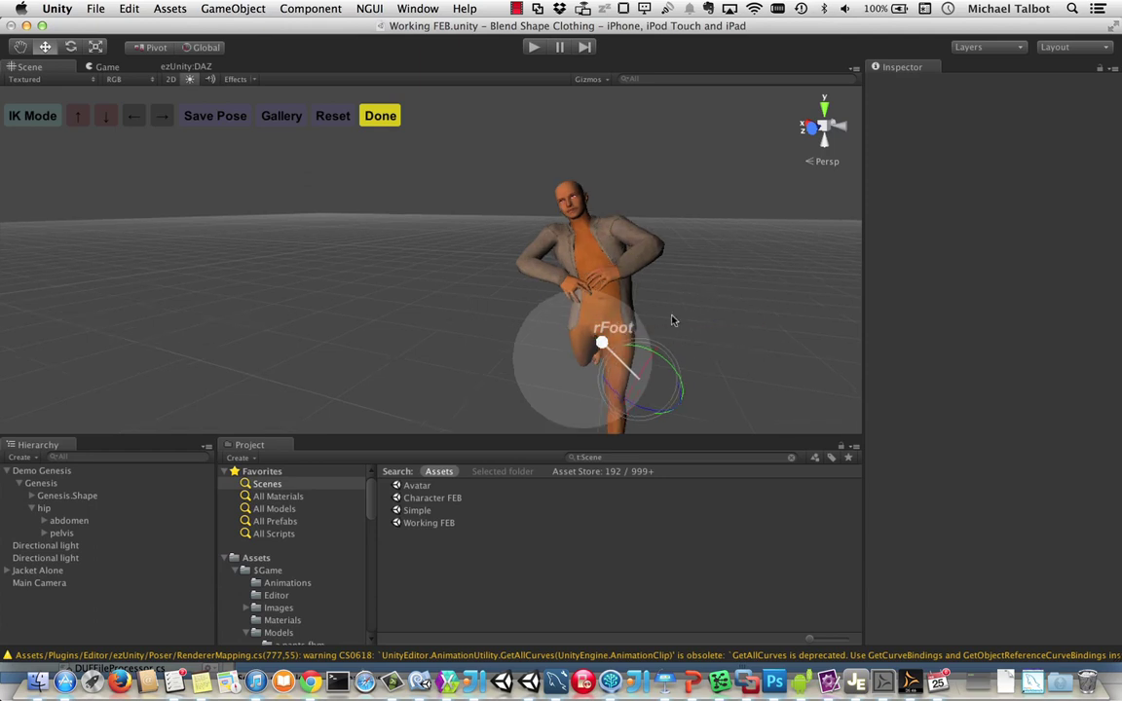
click(823, 141)
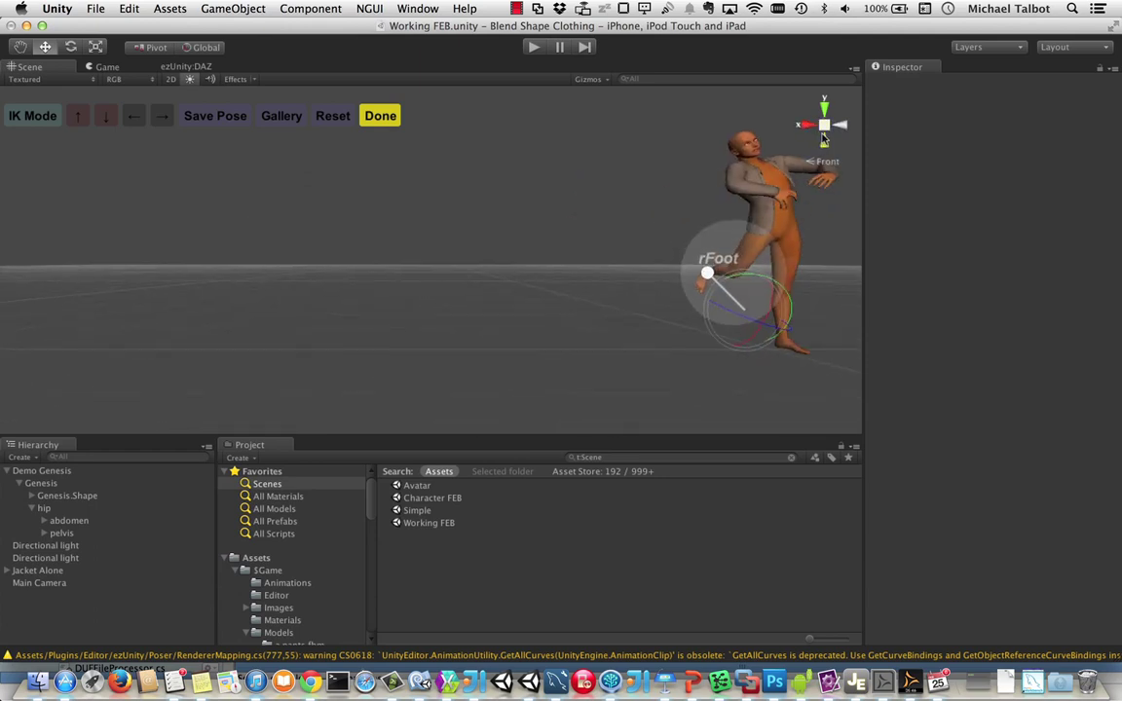
drag(706, 275, 740, 252)
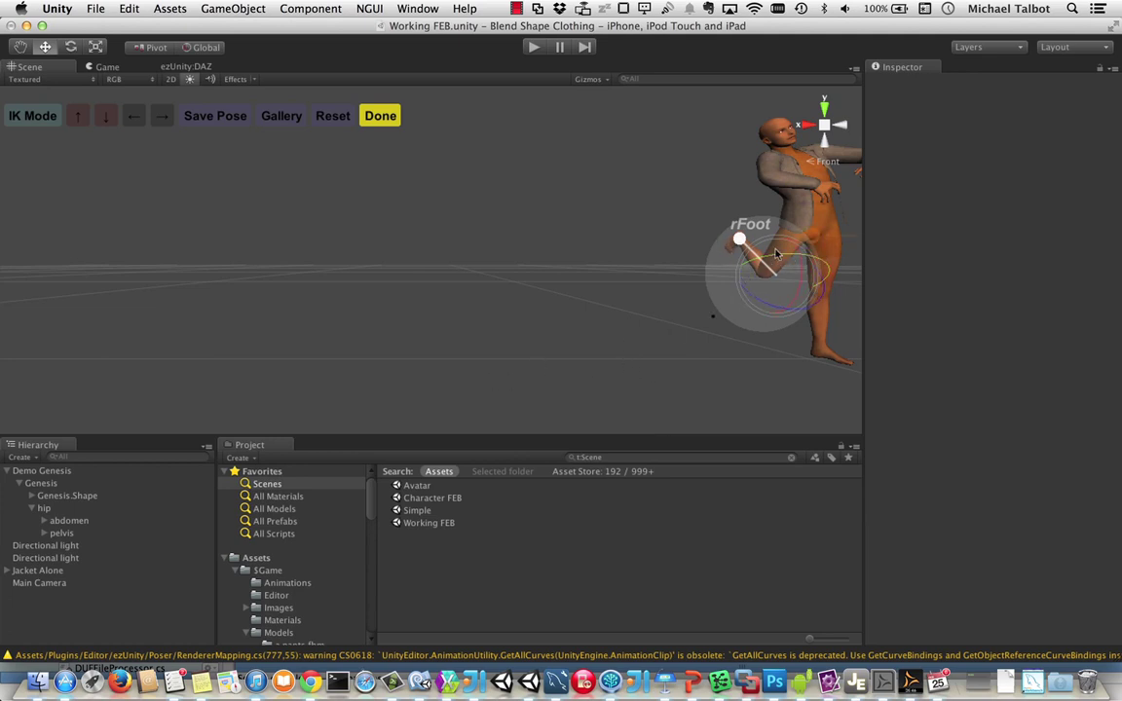
key(f)
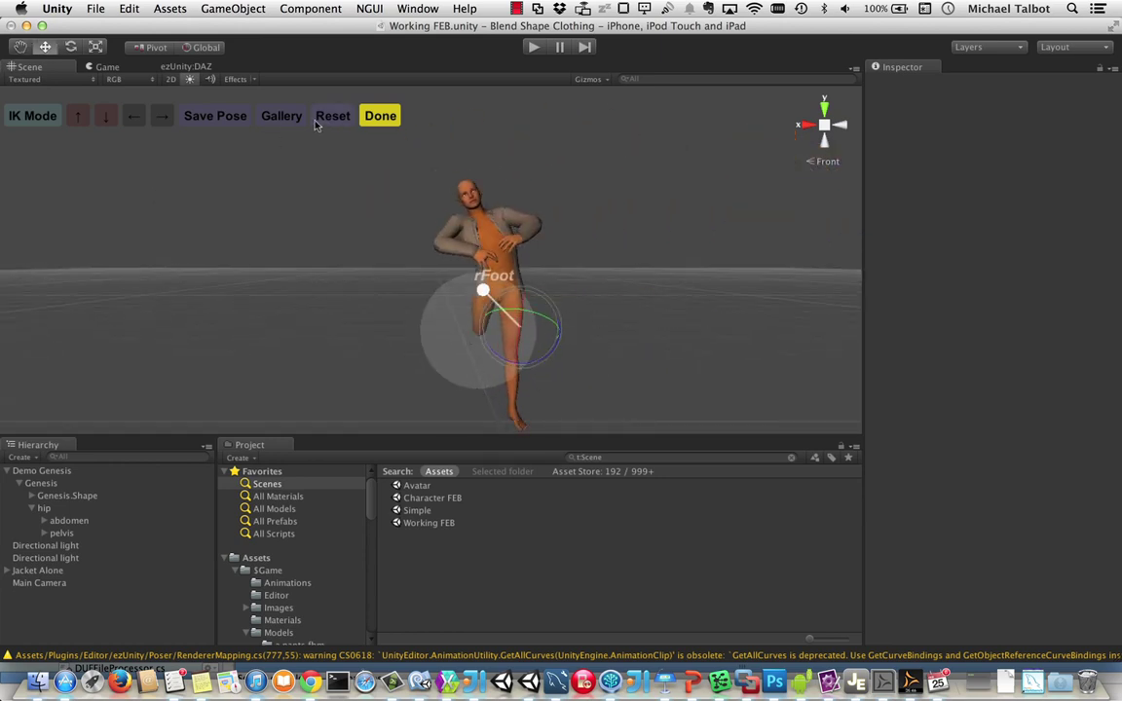
- Save the current pose to the gallery as Silly
click(218, 119)
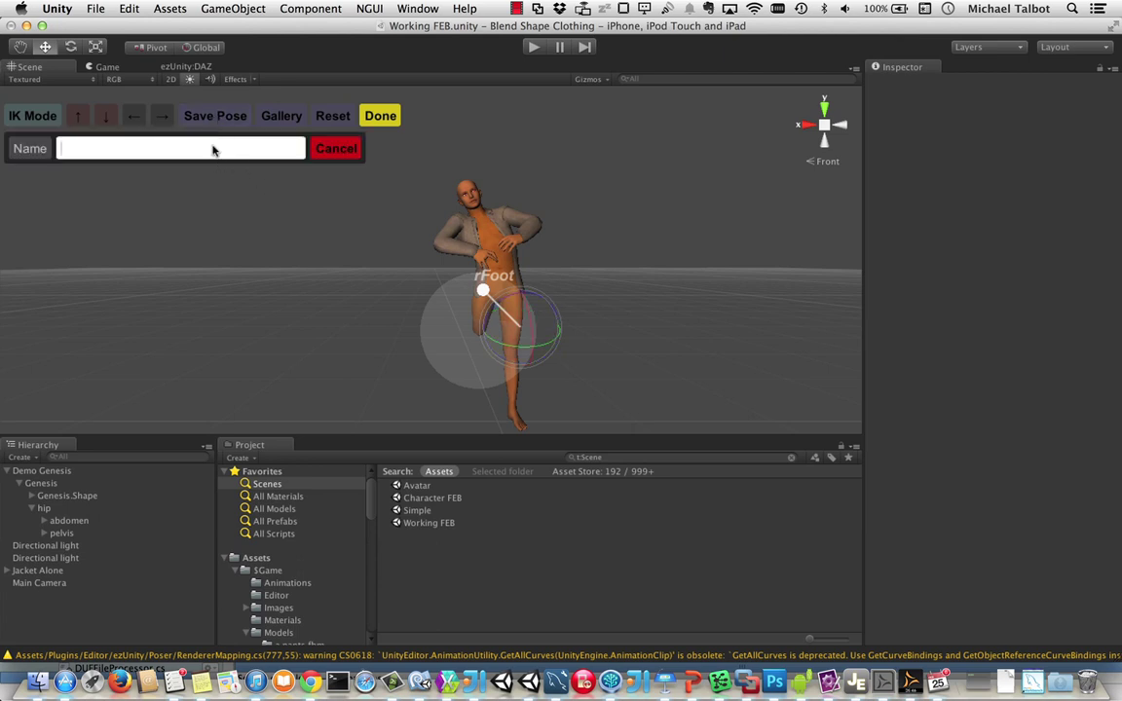
text(Silly)
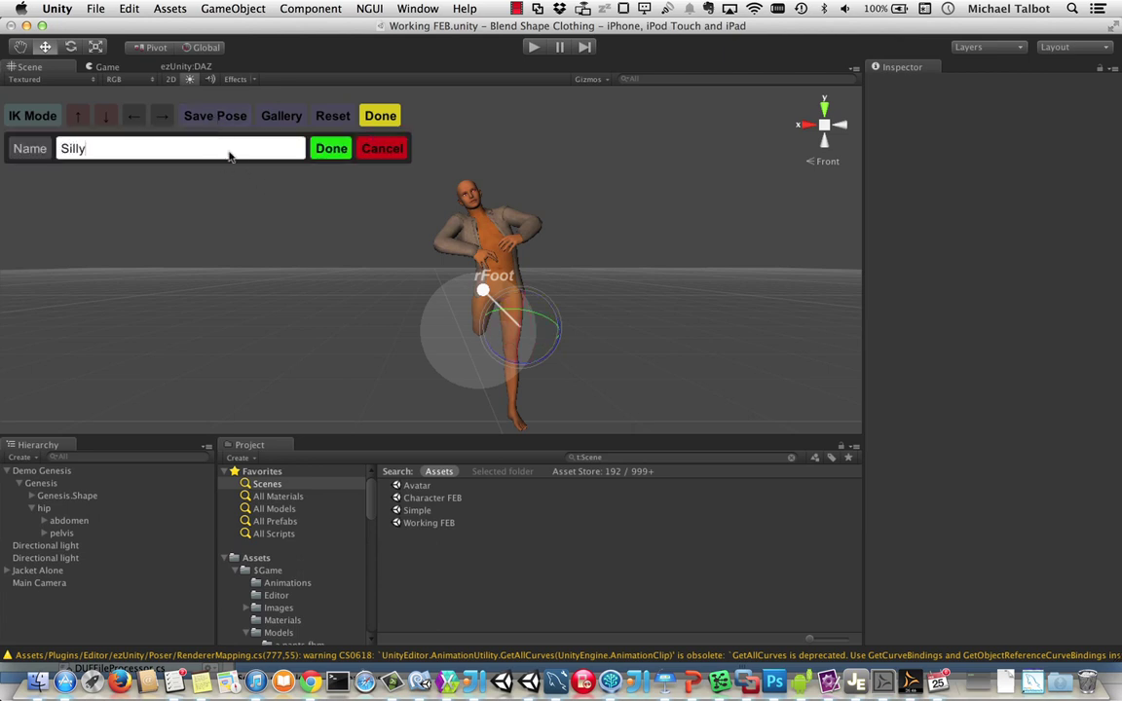
click(334, 153)
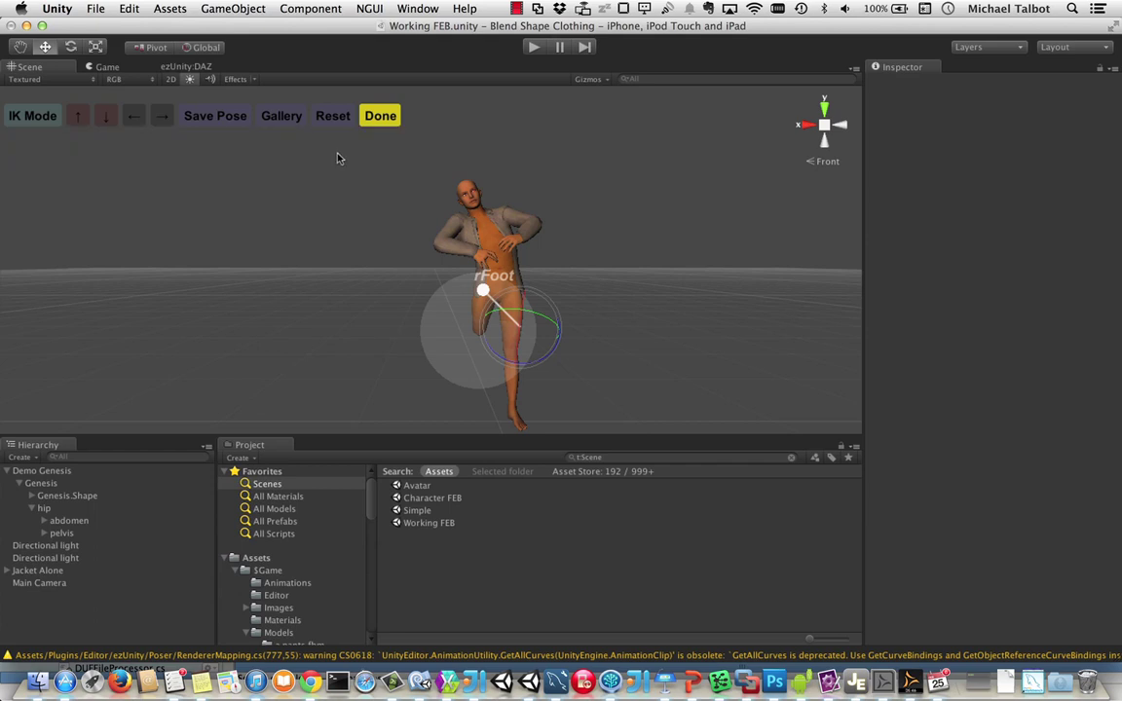
- Try the Test and Silly gallery poses, keep Silly, and finish IK posing
click(279, 125)
drag(107, 355, 323, 341)
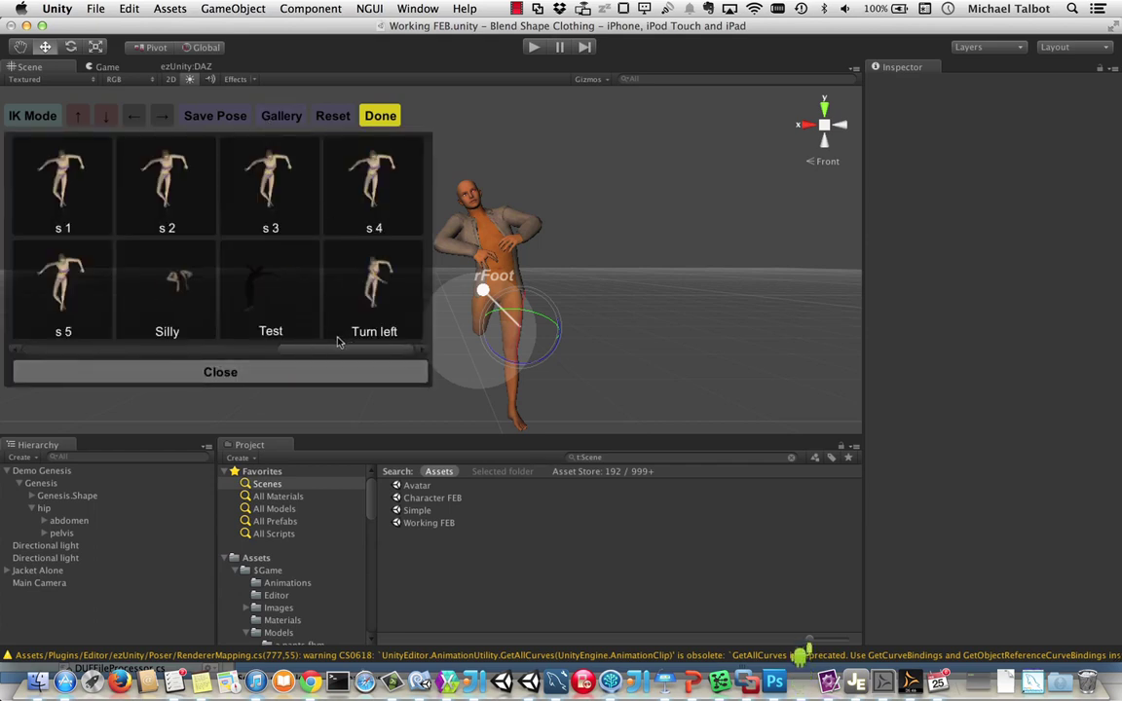
click(272, 349)
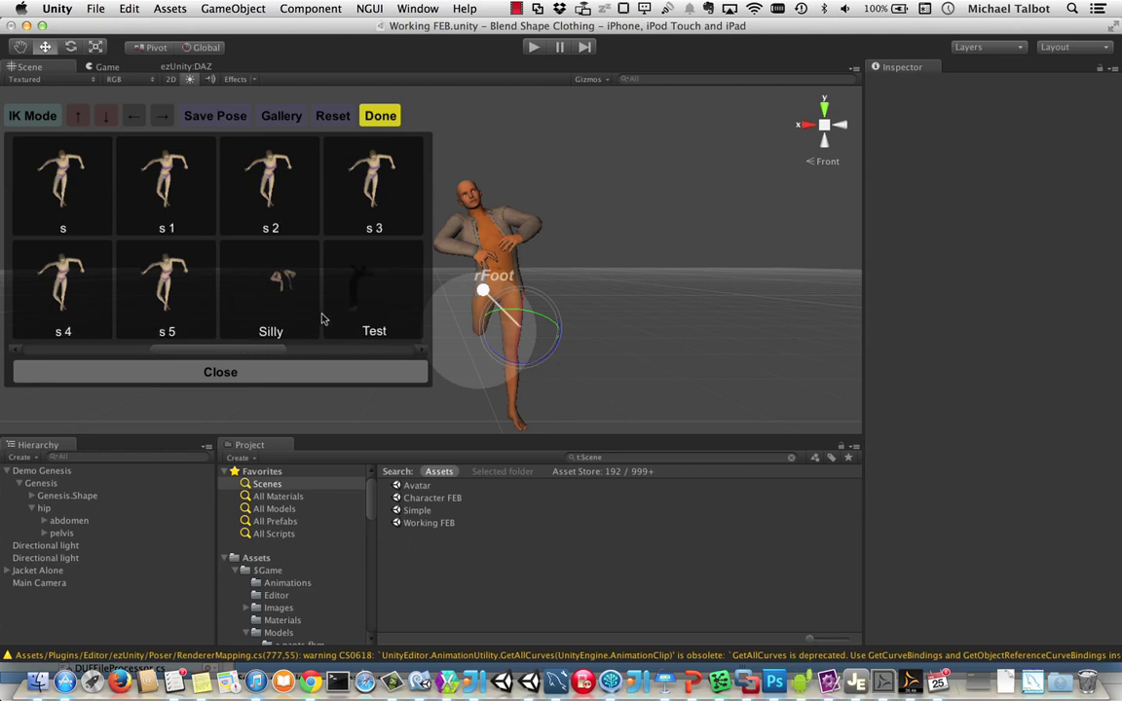
click(353, 295)
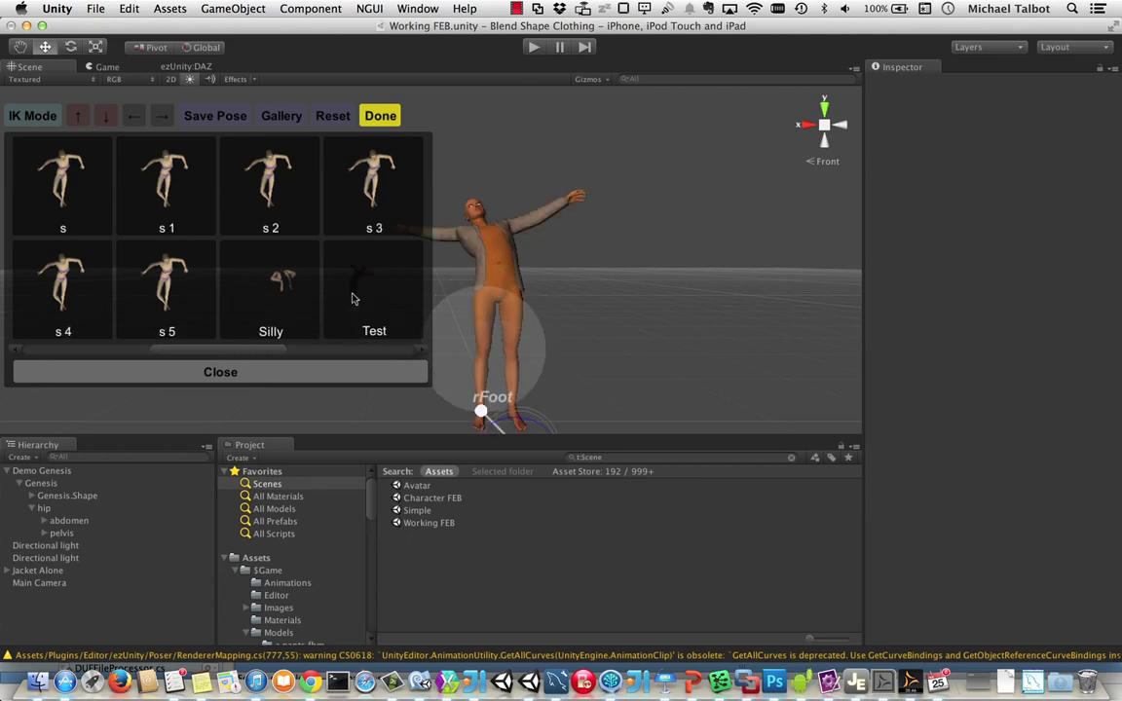
click(270, 308)
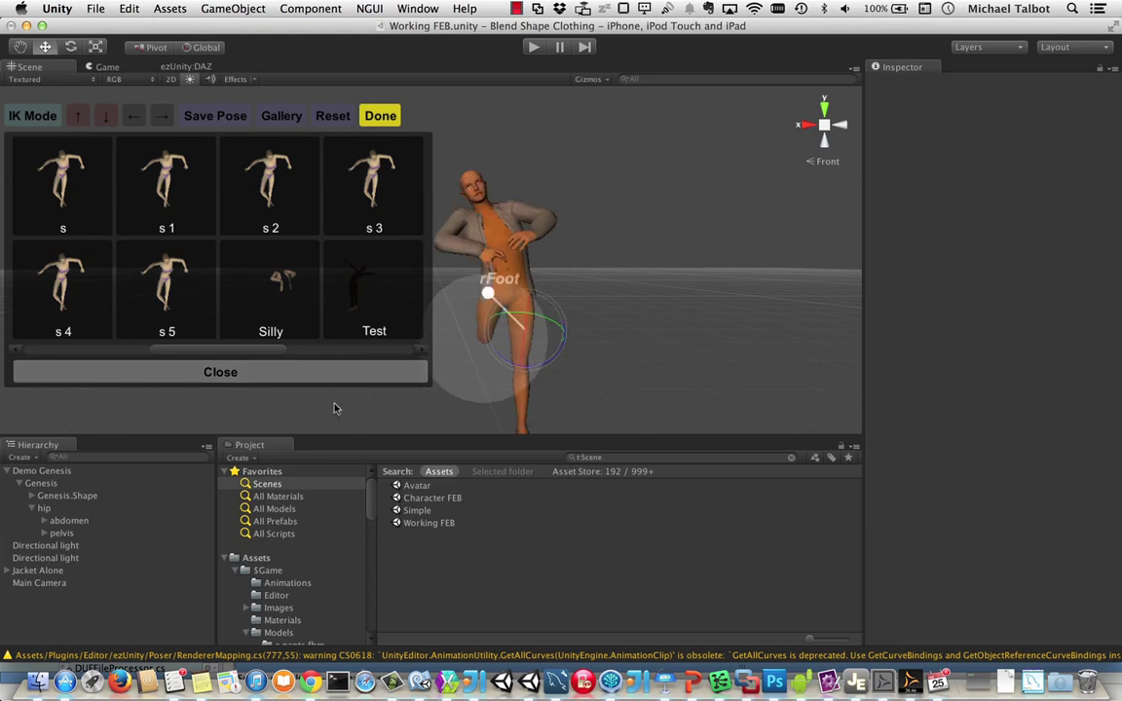
click(329, 368)
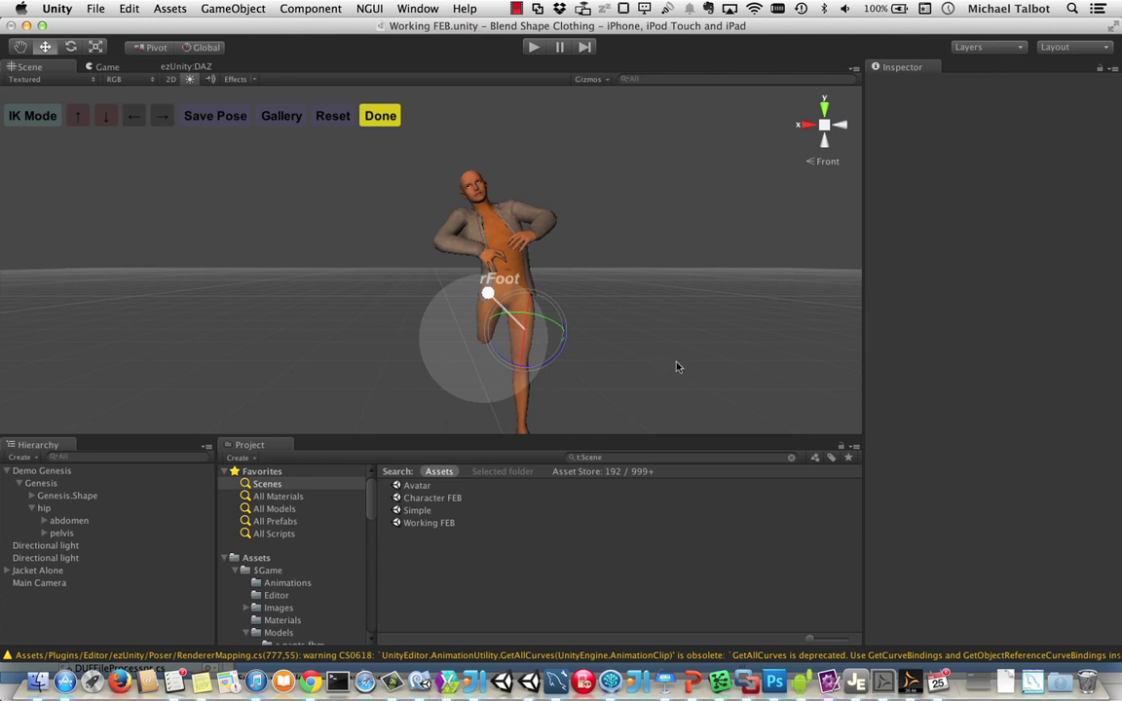
click(380, 115)
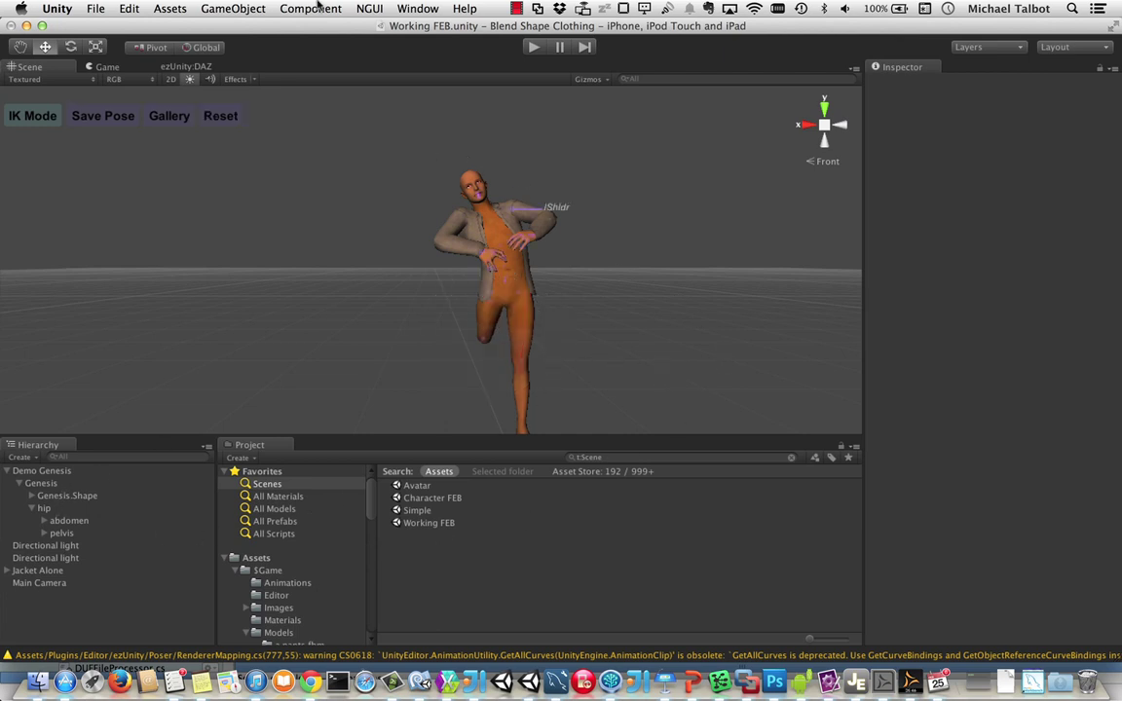
- Dock an Animation window beside Project and start a new clip for Genesis
click(418, 8)
click(494, 274)
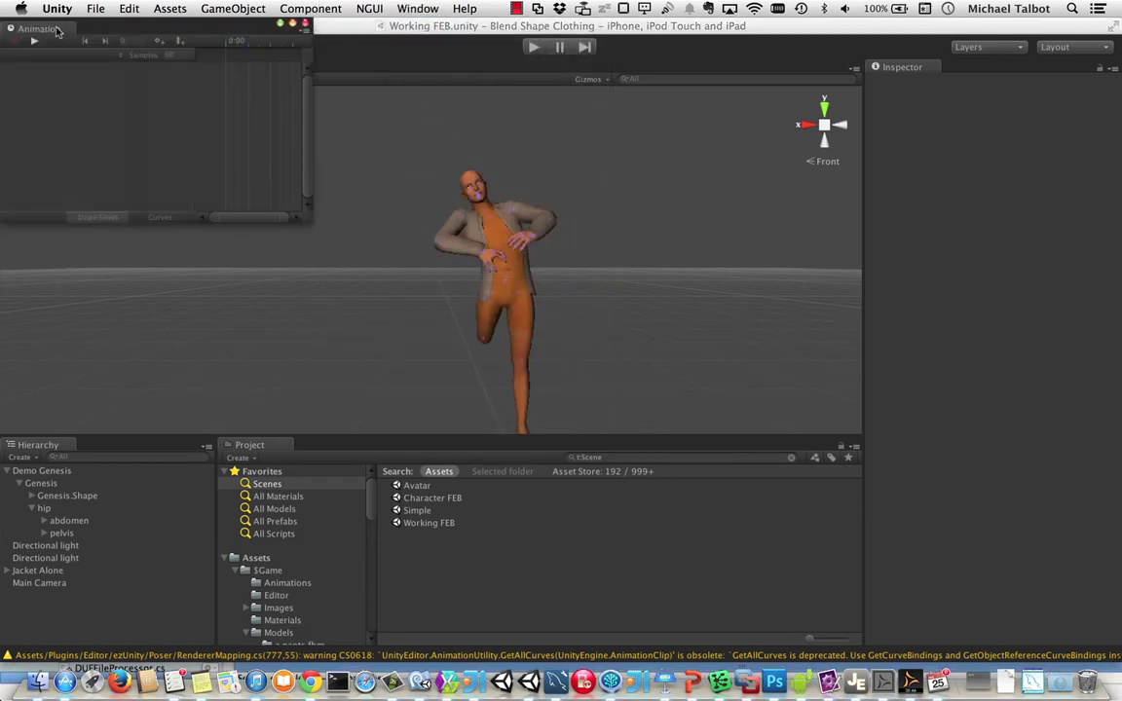
drag(56, 31, 312, 446)
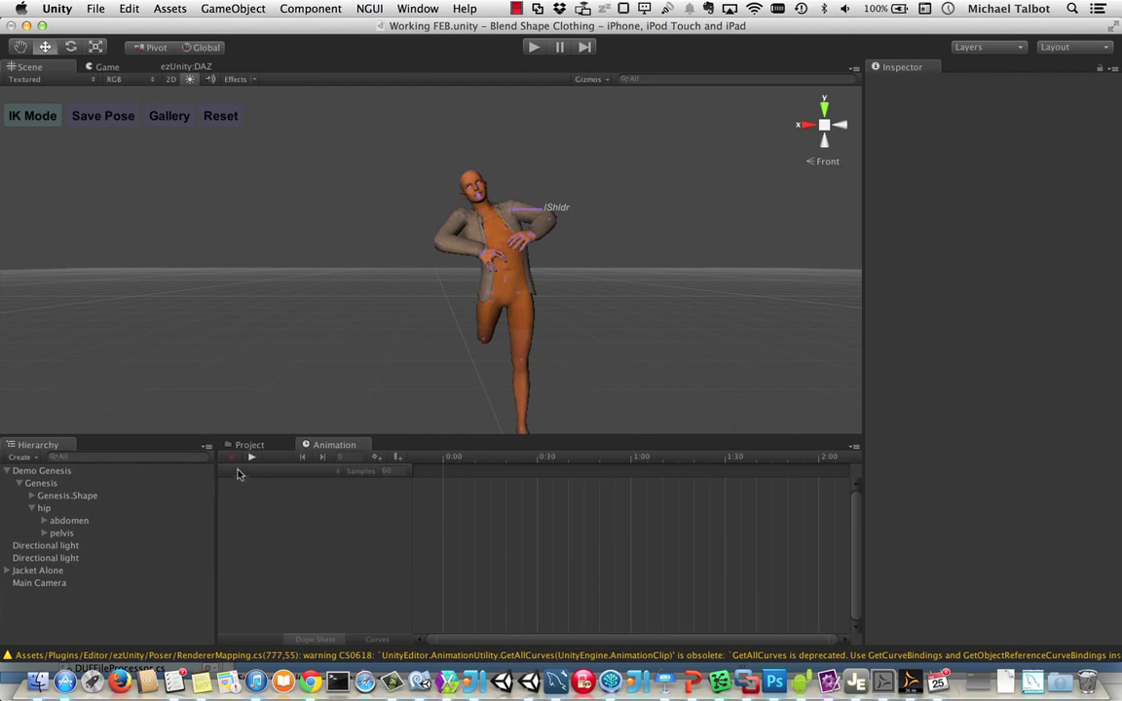
click(41, 484)
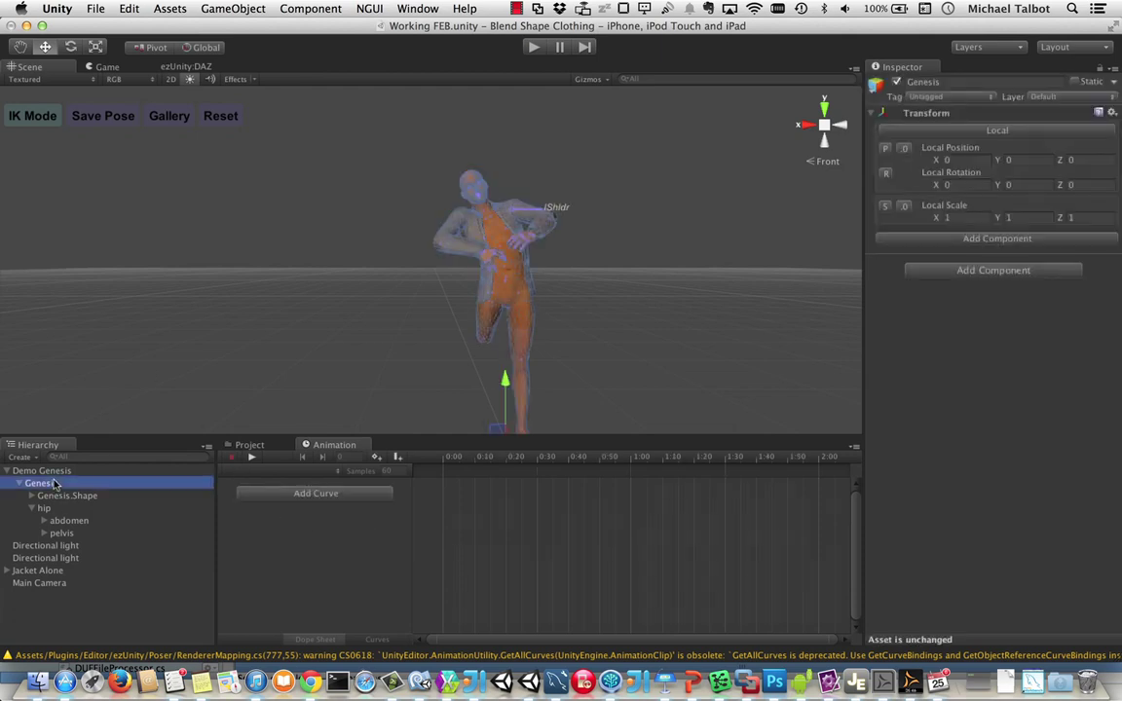
click(232, 458)
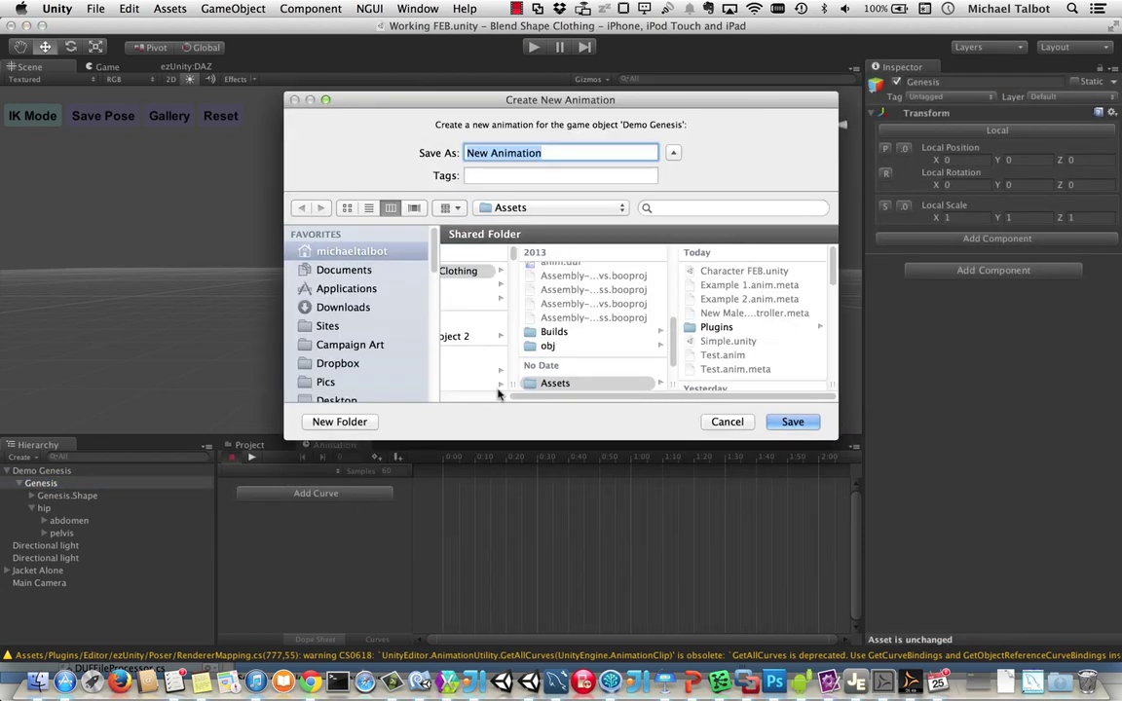
- Name the new clip Dummy 1 and switch the character into pose mode
text(Dummy 1)
key(Return)
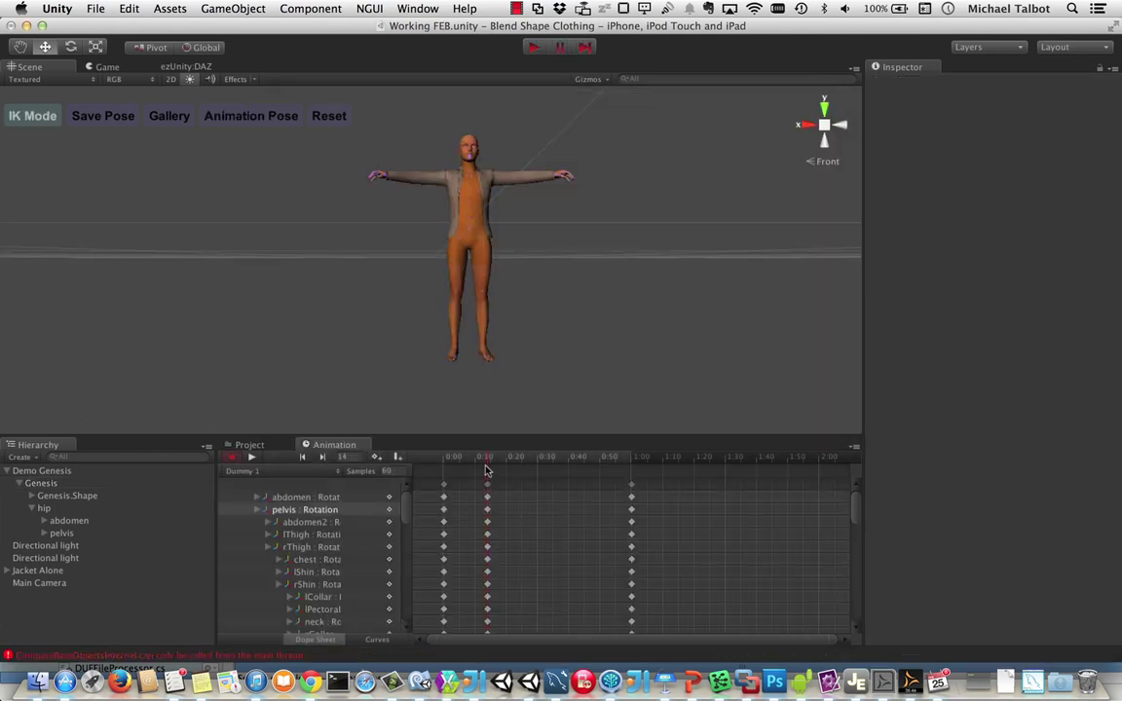
key(p)
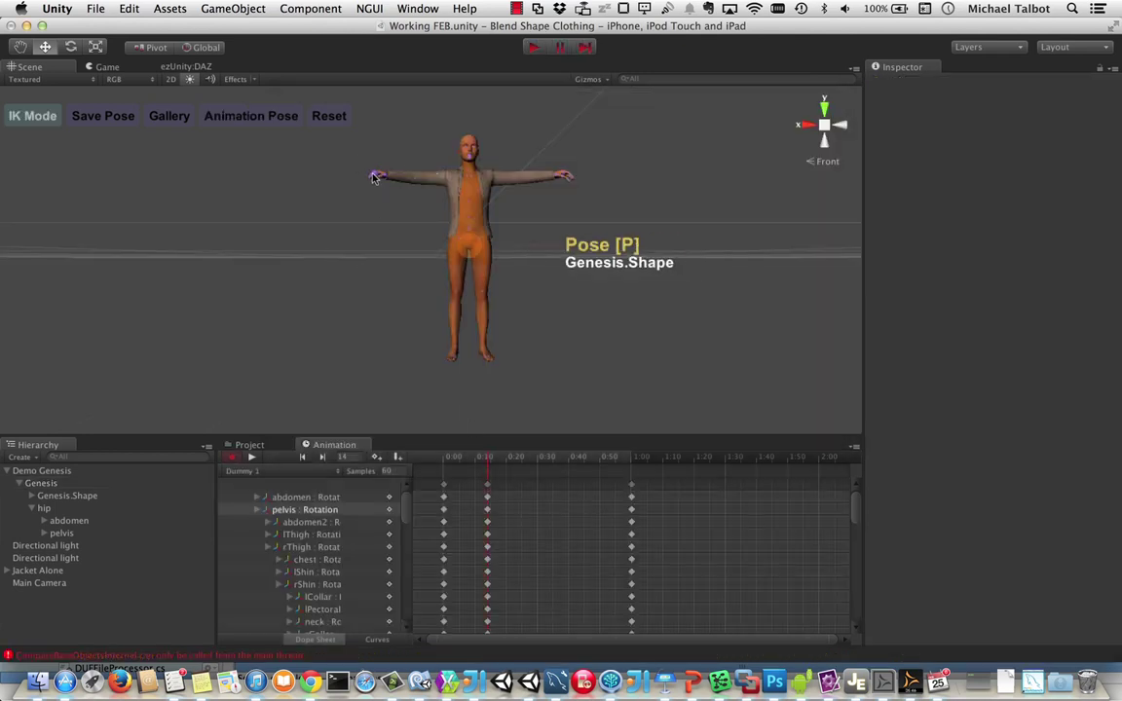
- Re-pose the arms, lowering the raised arm to the hip and moving the right hand across the chest
click(373, 178)
drag(325, 195, 347, 288)
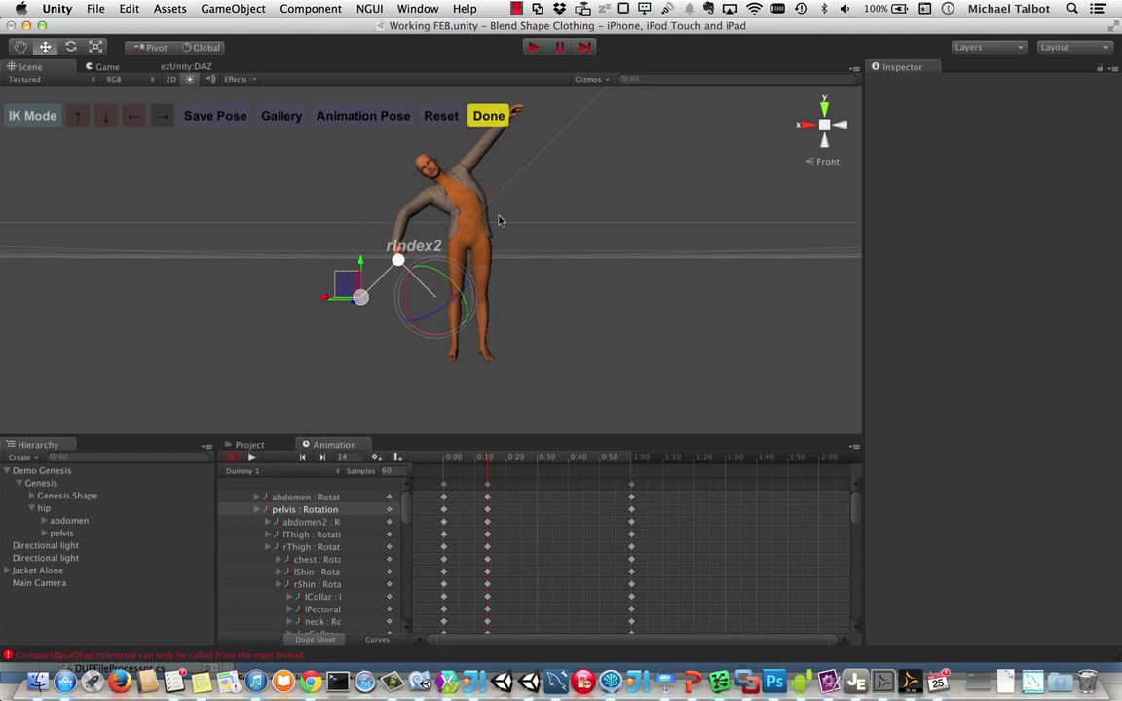
click(505, 117)
click(522, 110)
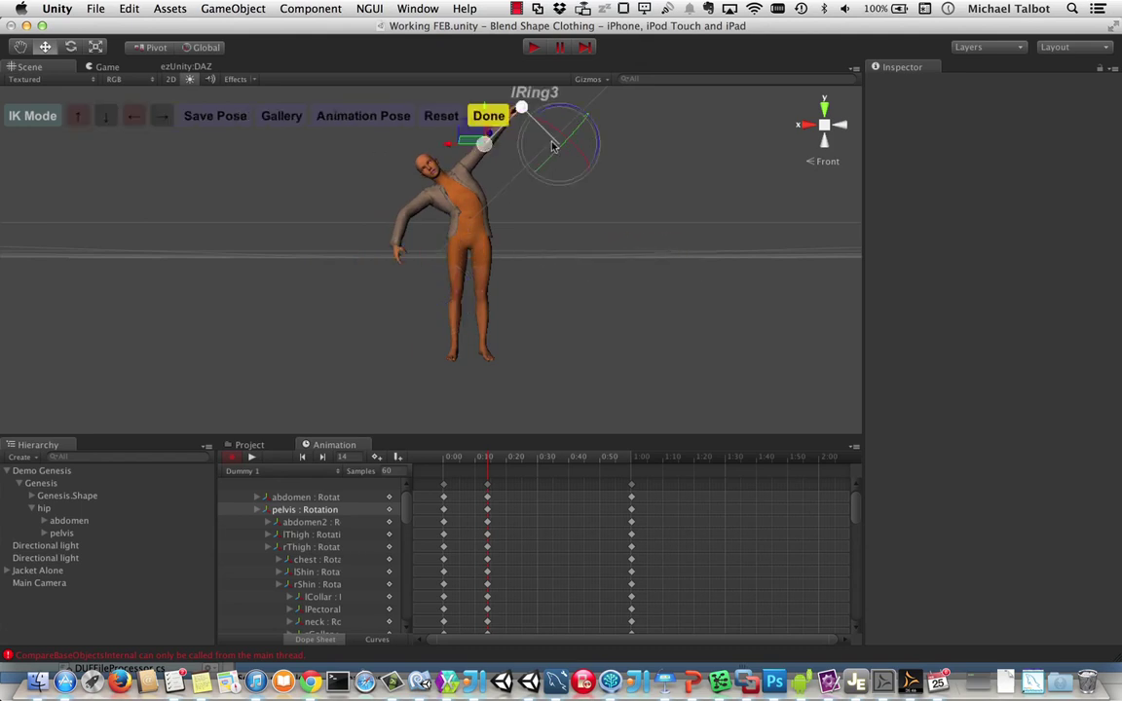
drag(471, 127, 432, 297)
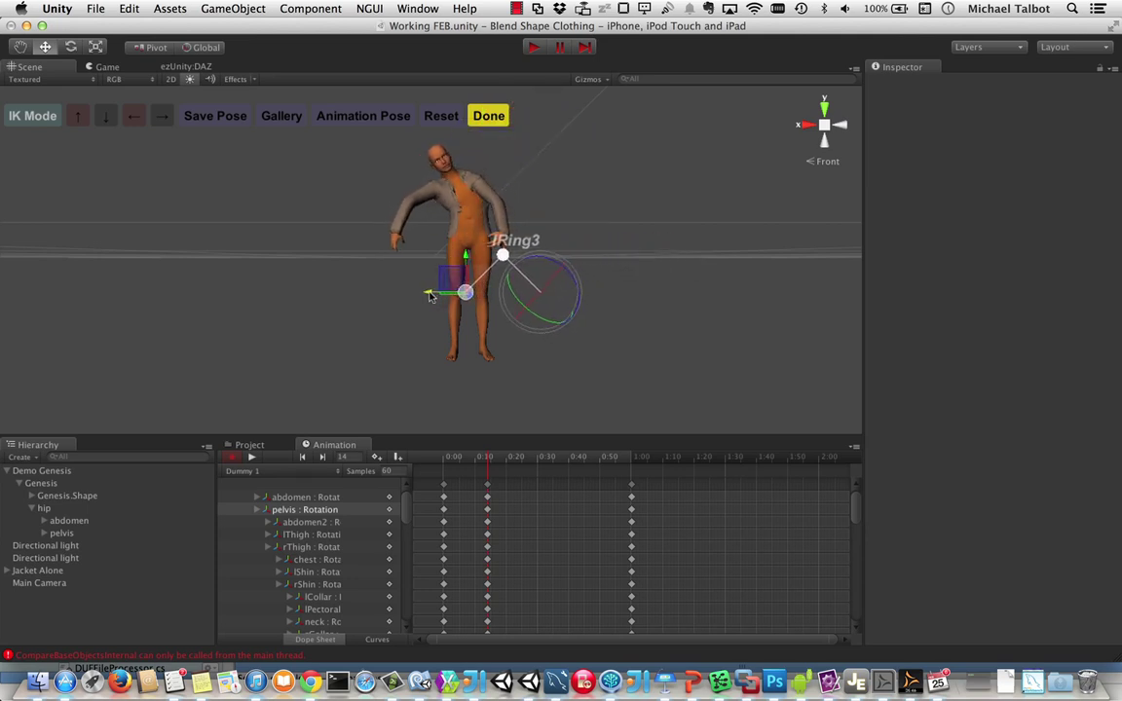
click(407, 215)
click(488, 114)
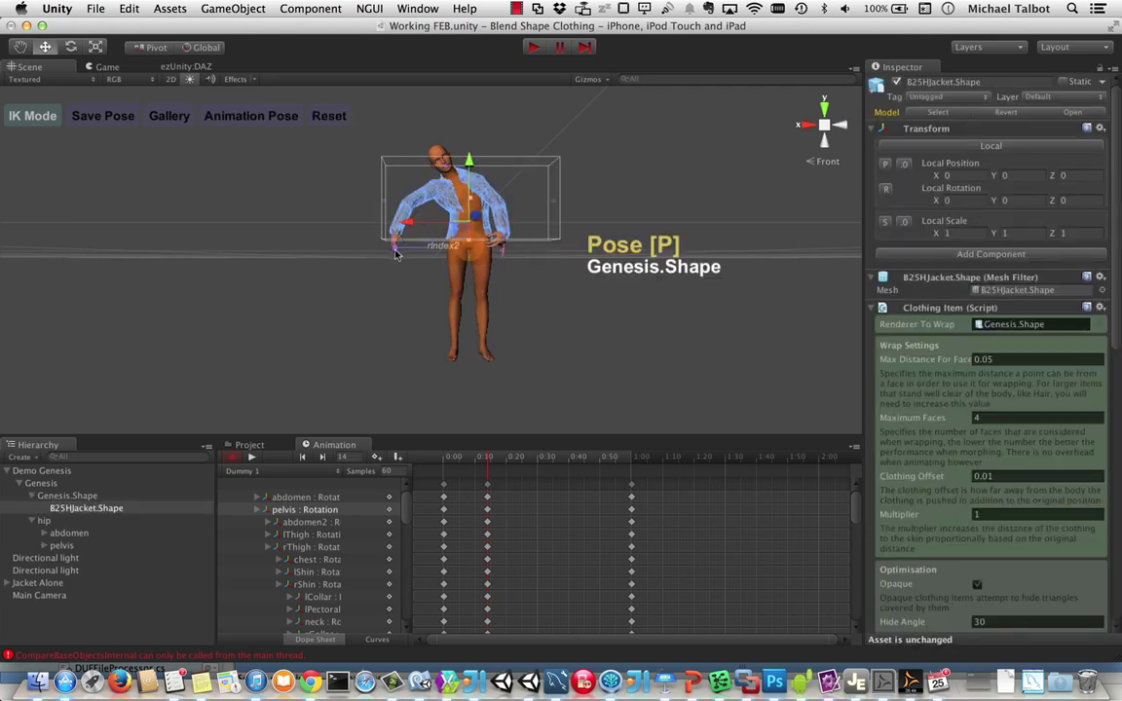
click(396, 254)
drag(364, 275, 439, 251)
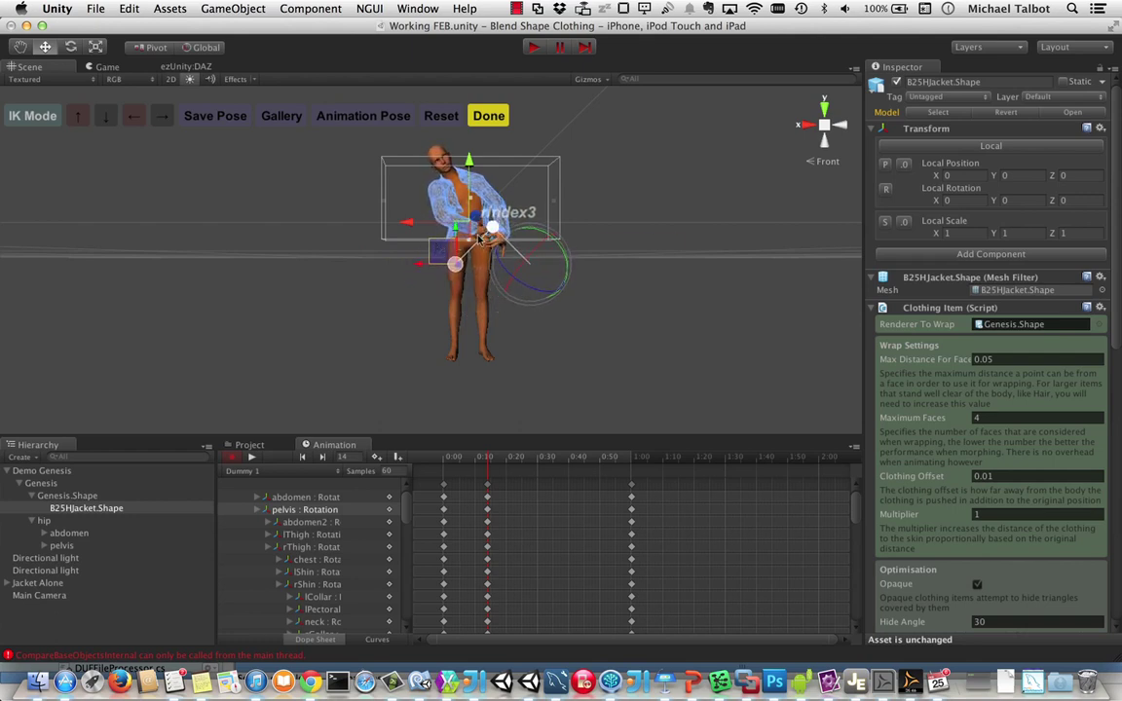
click(490, 117)
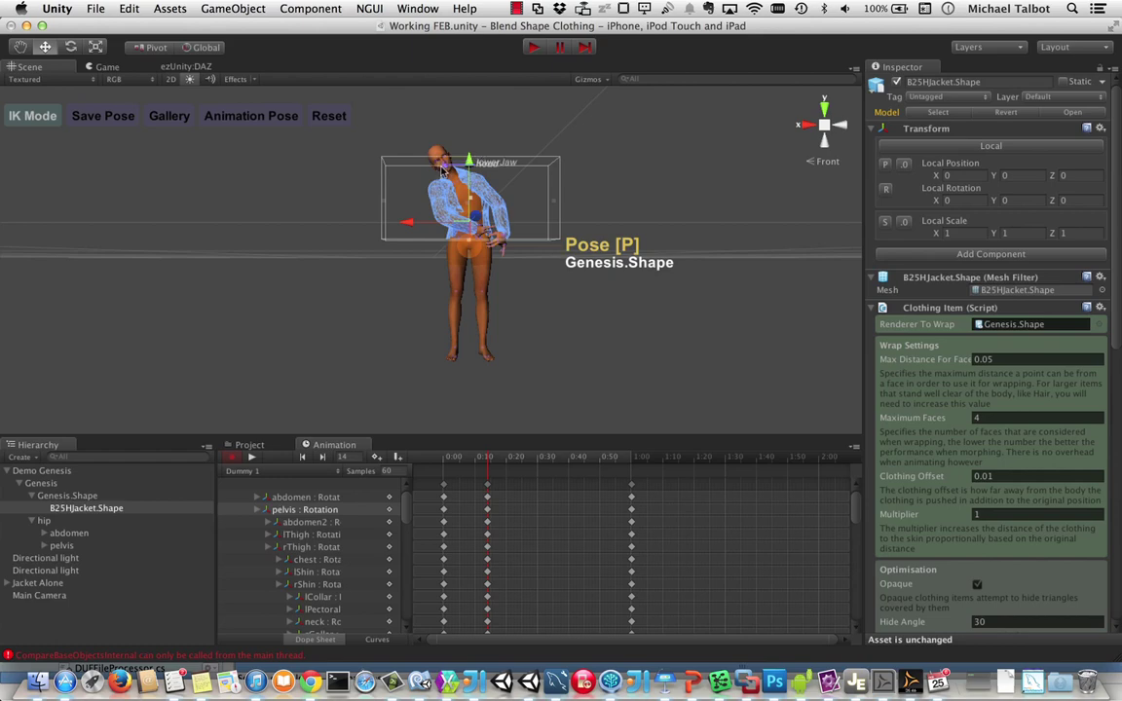
- Tilt the head and upper body, deselect the jacket, and preview the timeline
click(444, 168)
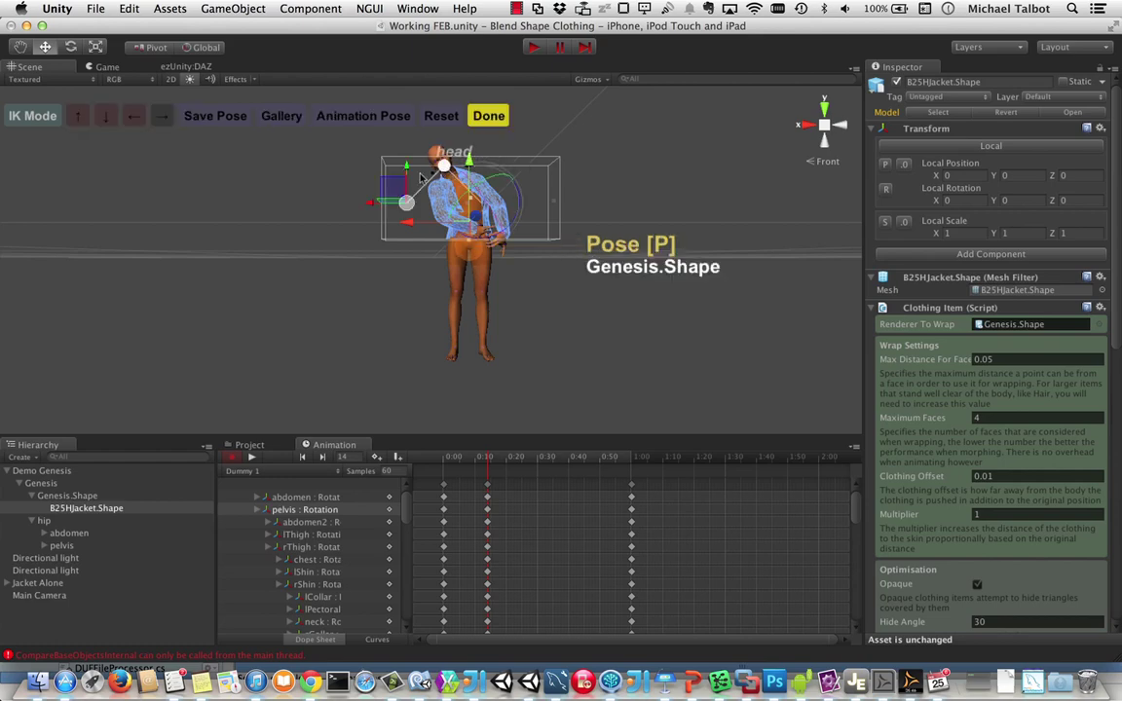
drag(397, 191, 399, 191)
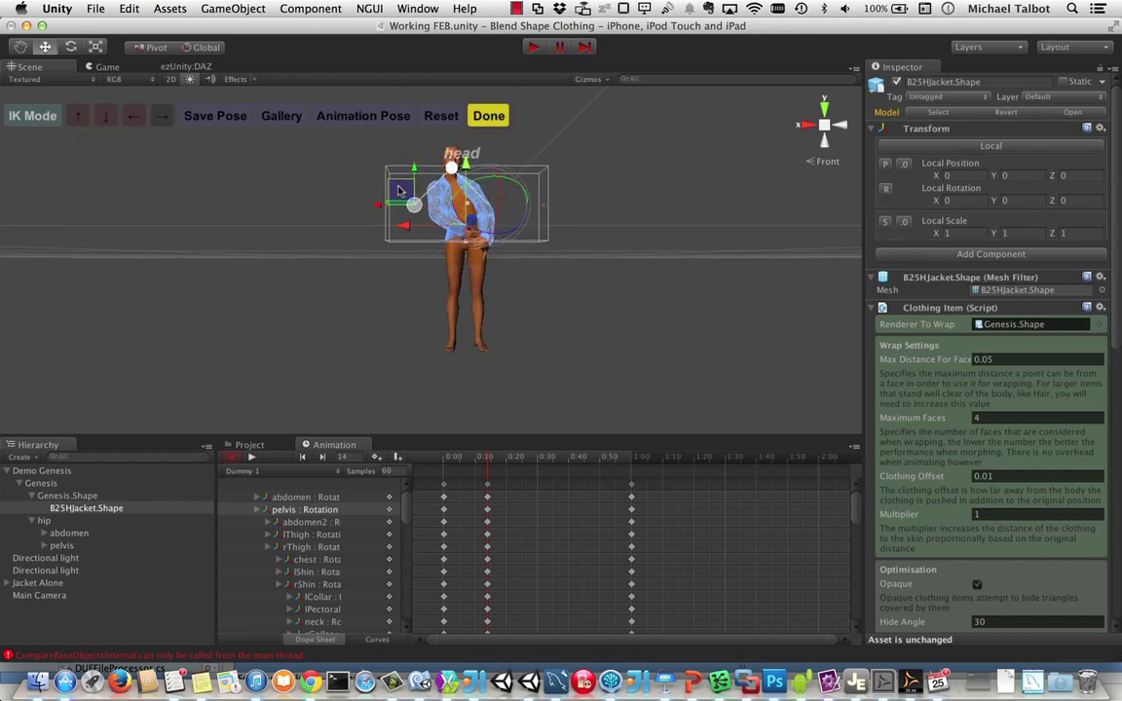
click(555, 207)
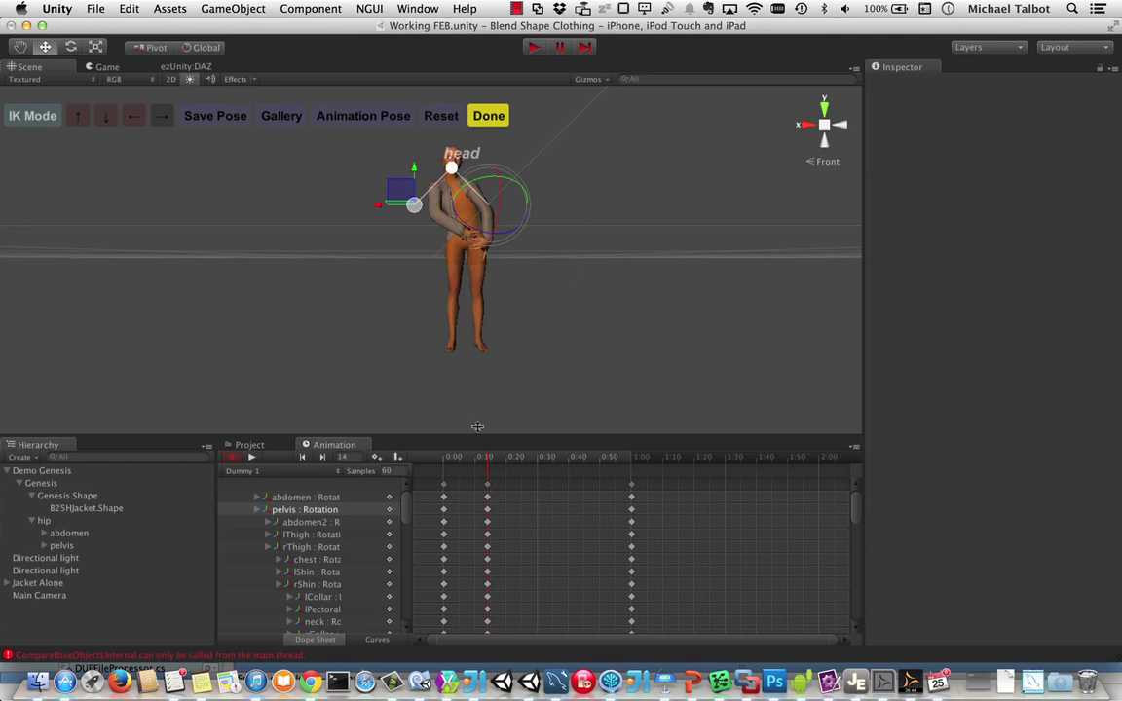
drag(485, 458, 499, 482)
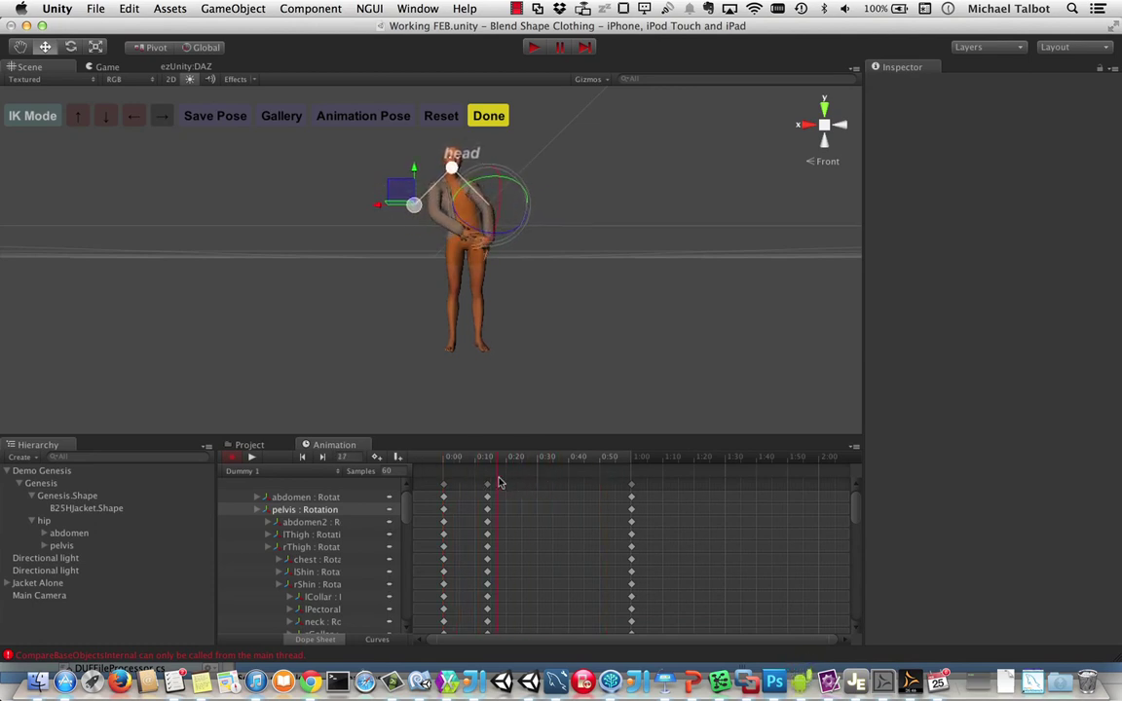
click(531, 208)
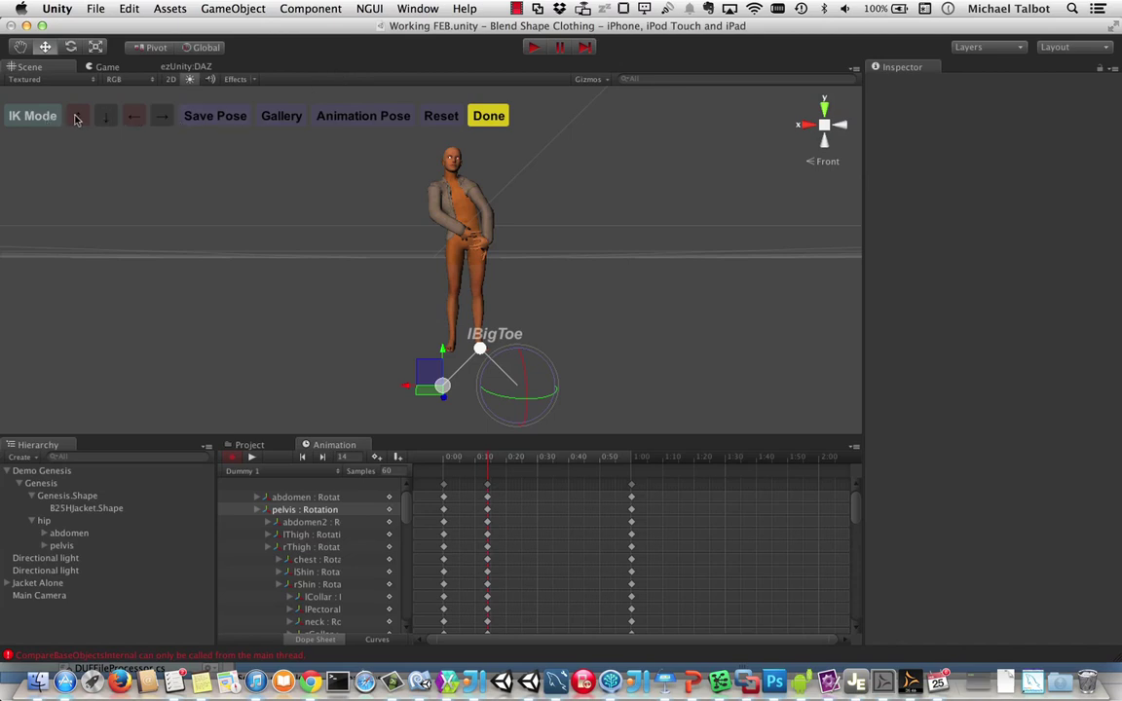
- Lift and bend the left leg with the lFoot IK target and commit it
click(77, 117)
click(376, 116)
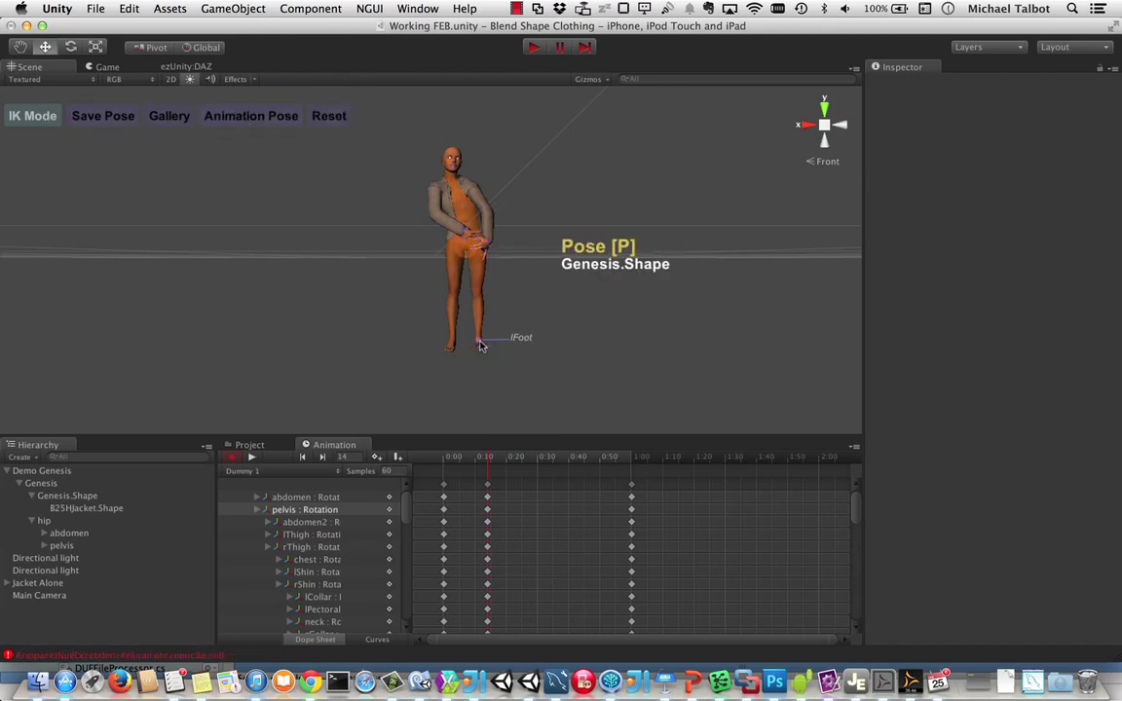
click(482, 341)
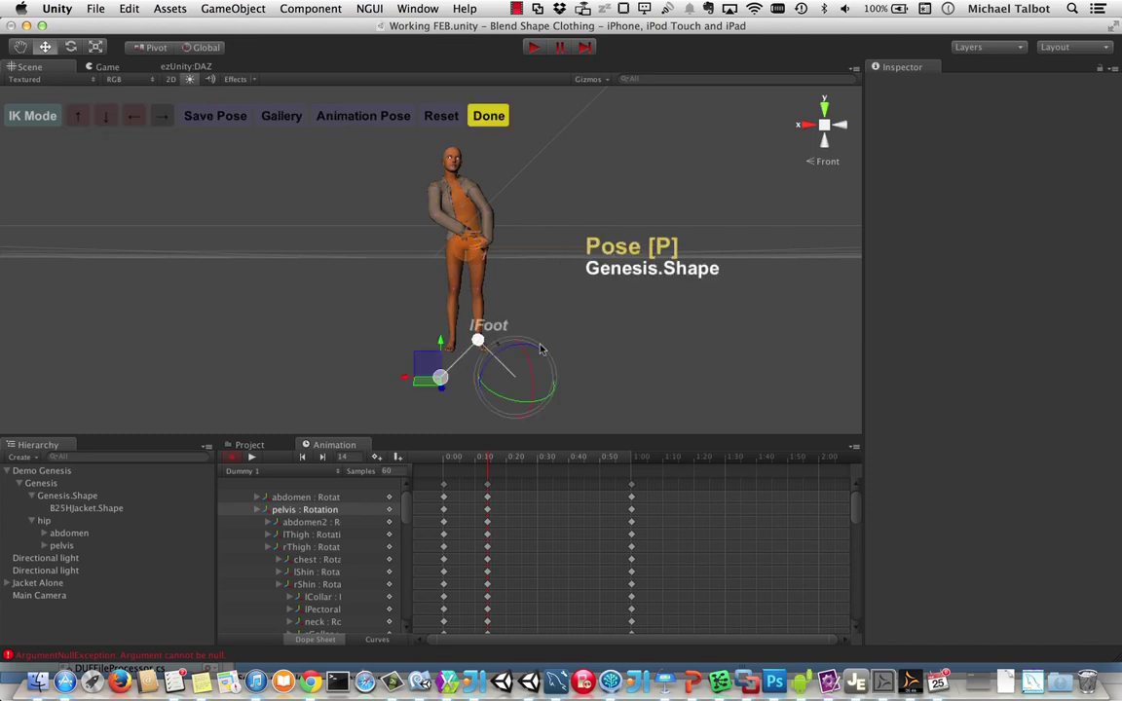
click(14, 119)
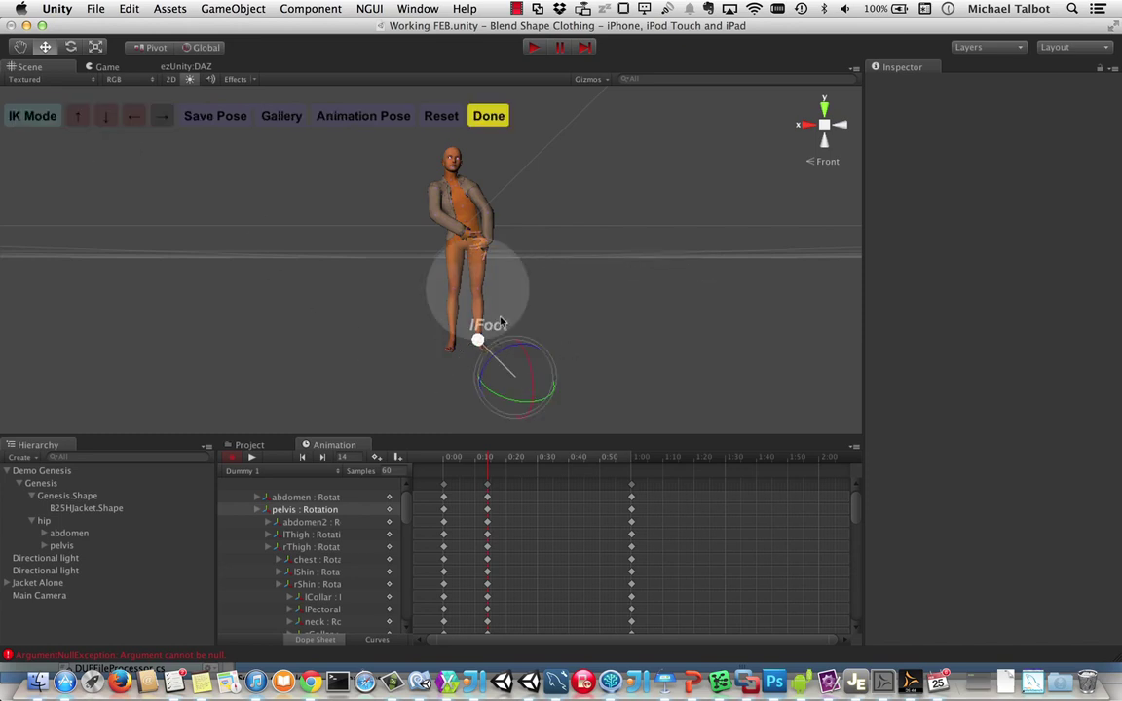
drag(498, 321, 467, 296)
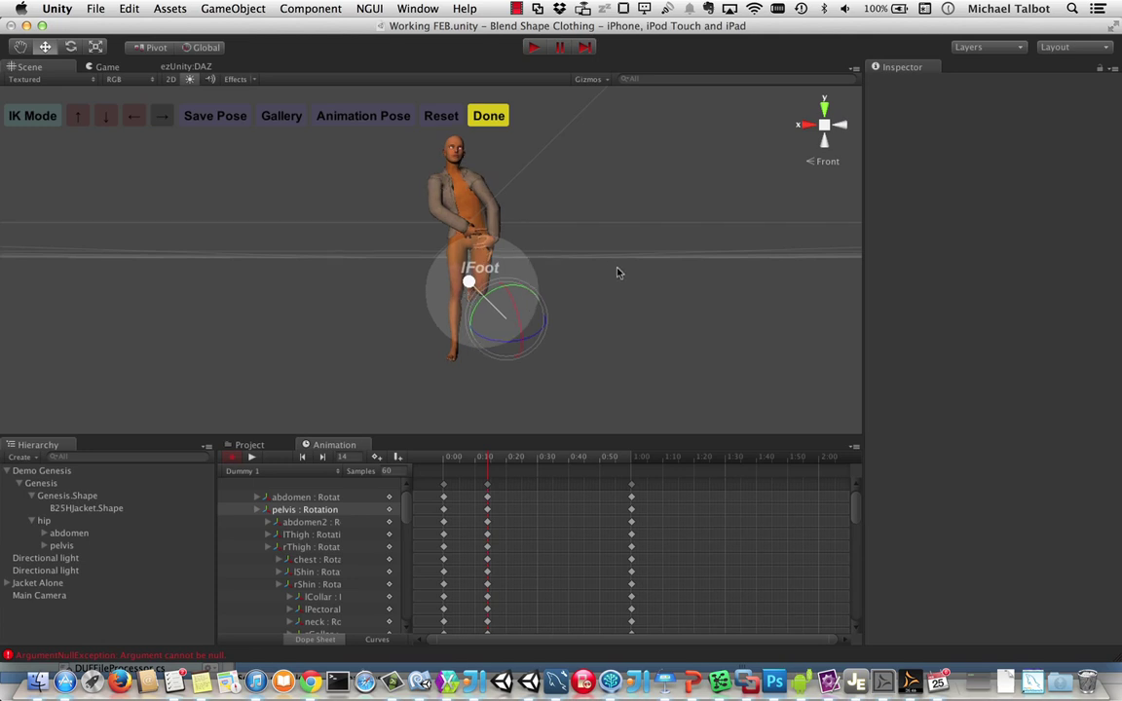
click(489, 117)
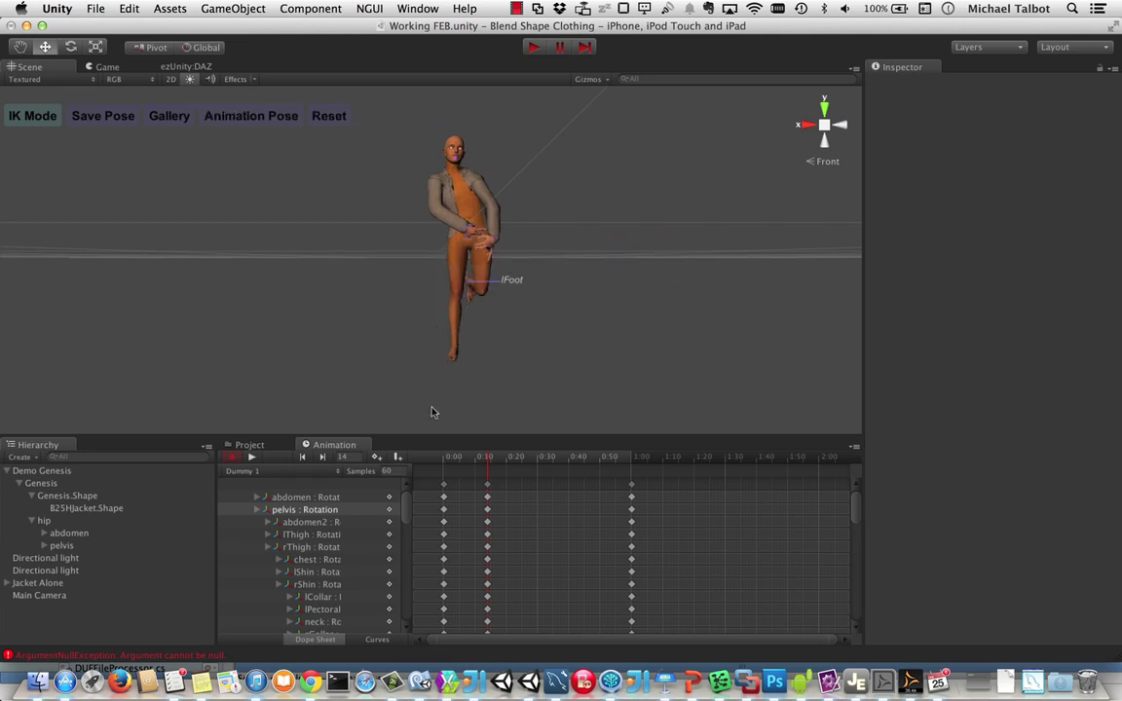
- Nudge the rBigToe and rFoot slightly sideways, then return the timeline to 0:00
click(454, 349)
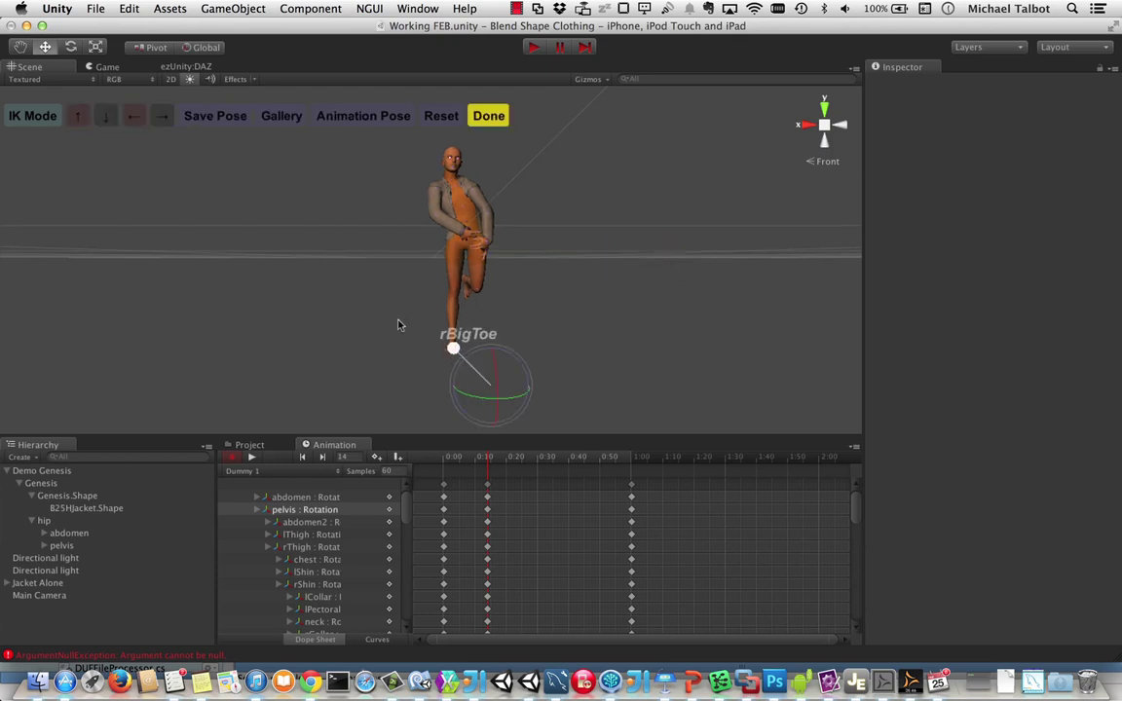
click(14, 110)
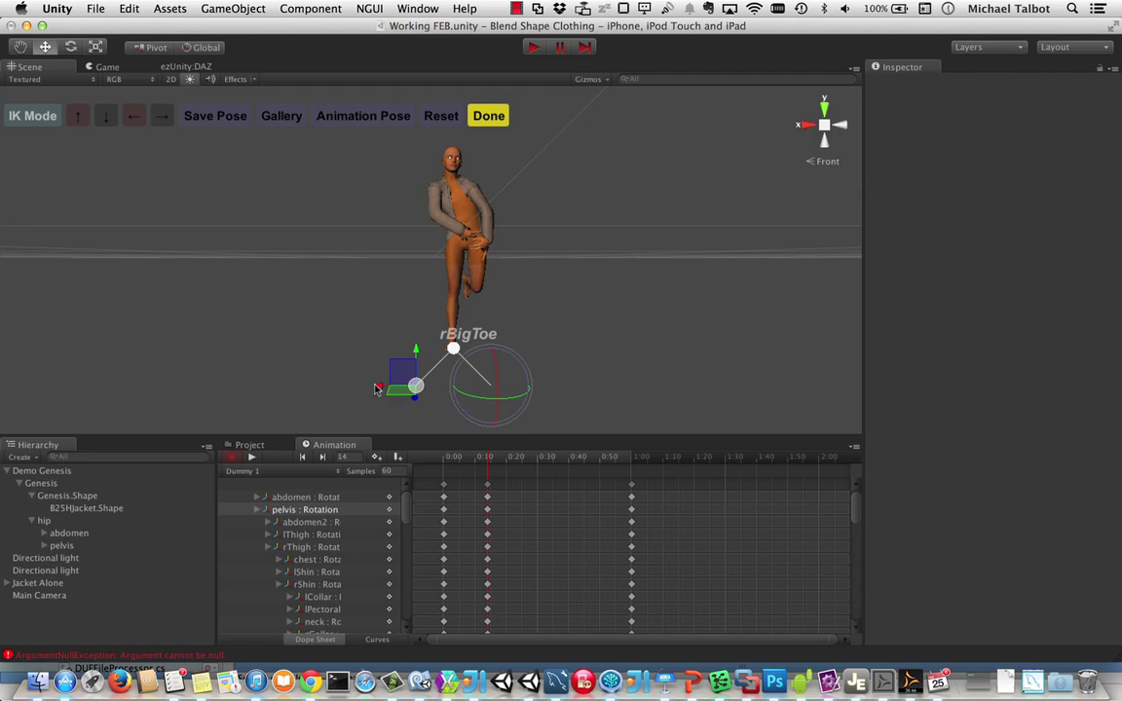
drag(377, 389, 381, 388)
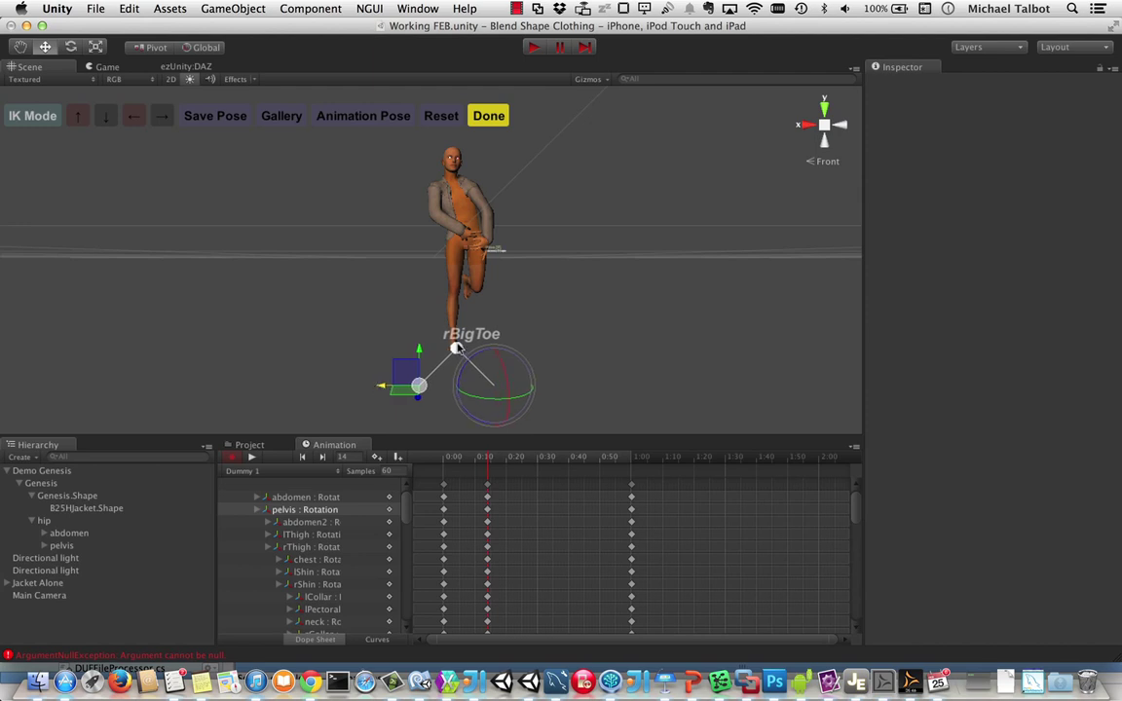
click(80, 118)
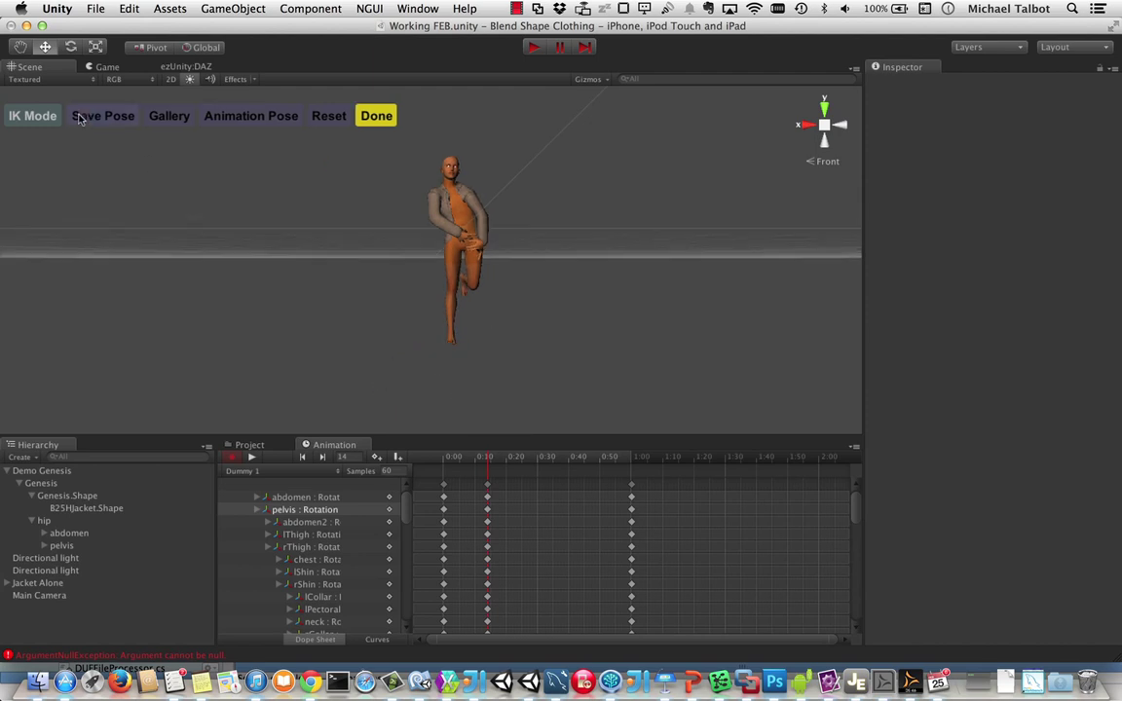
click(376, 116)
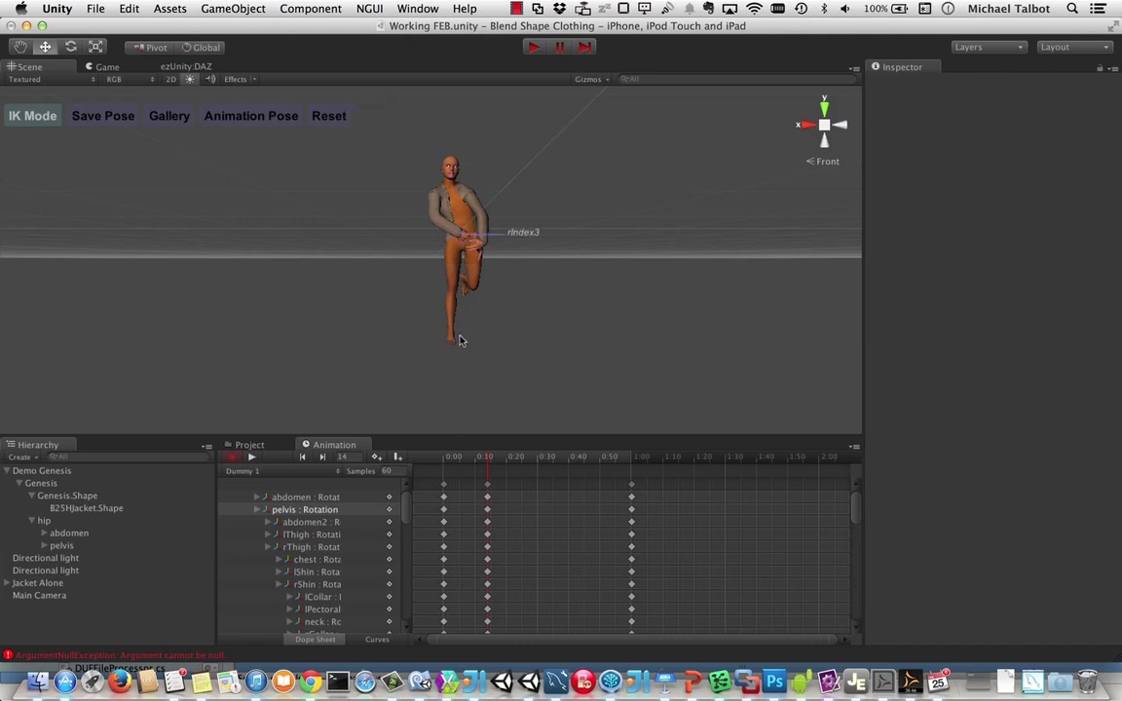
click(451, 333)
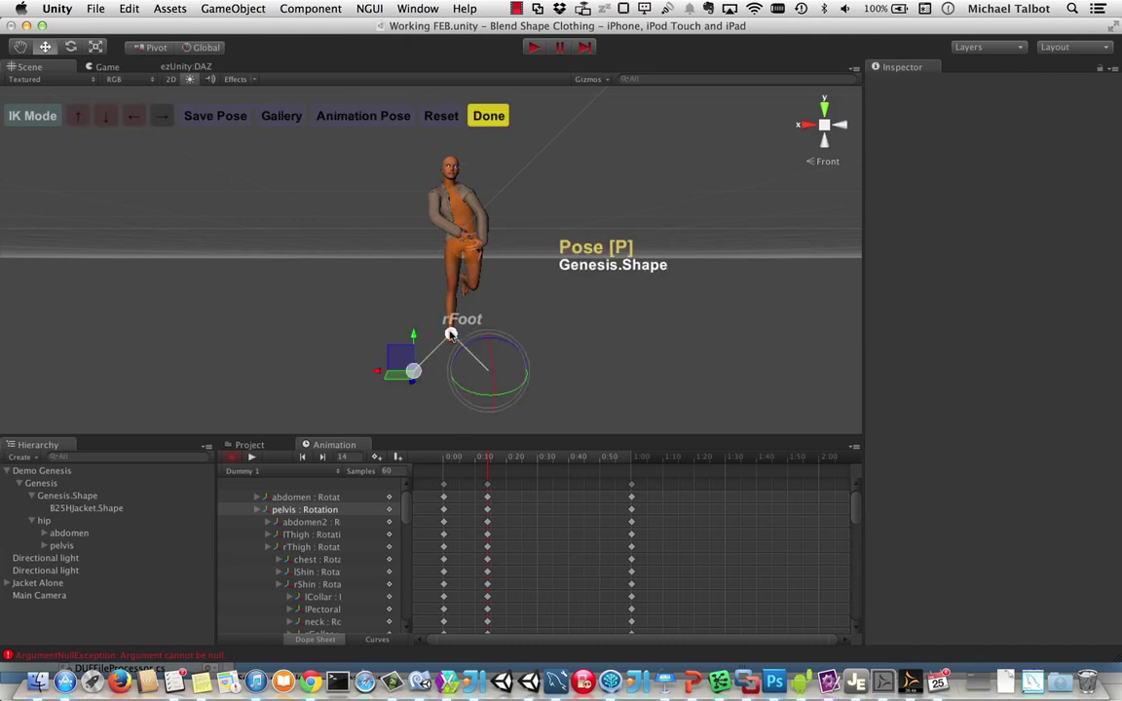
drag(378, 374, 384, 374)
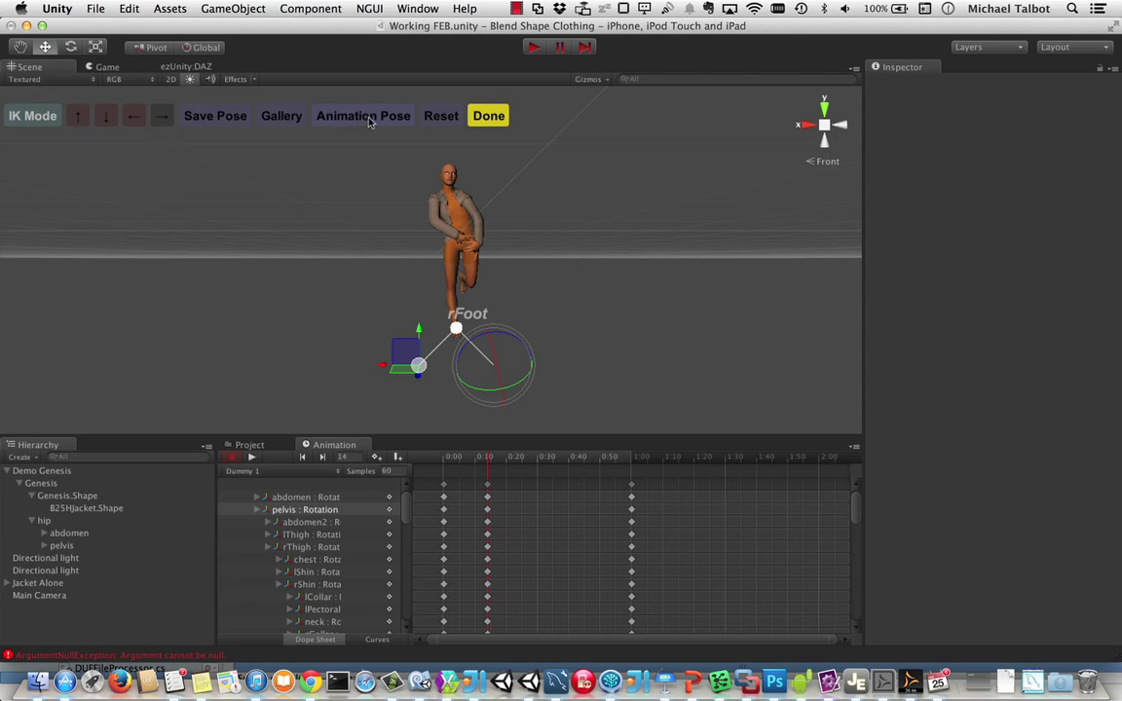
click(484, 116)
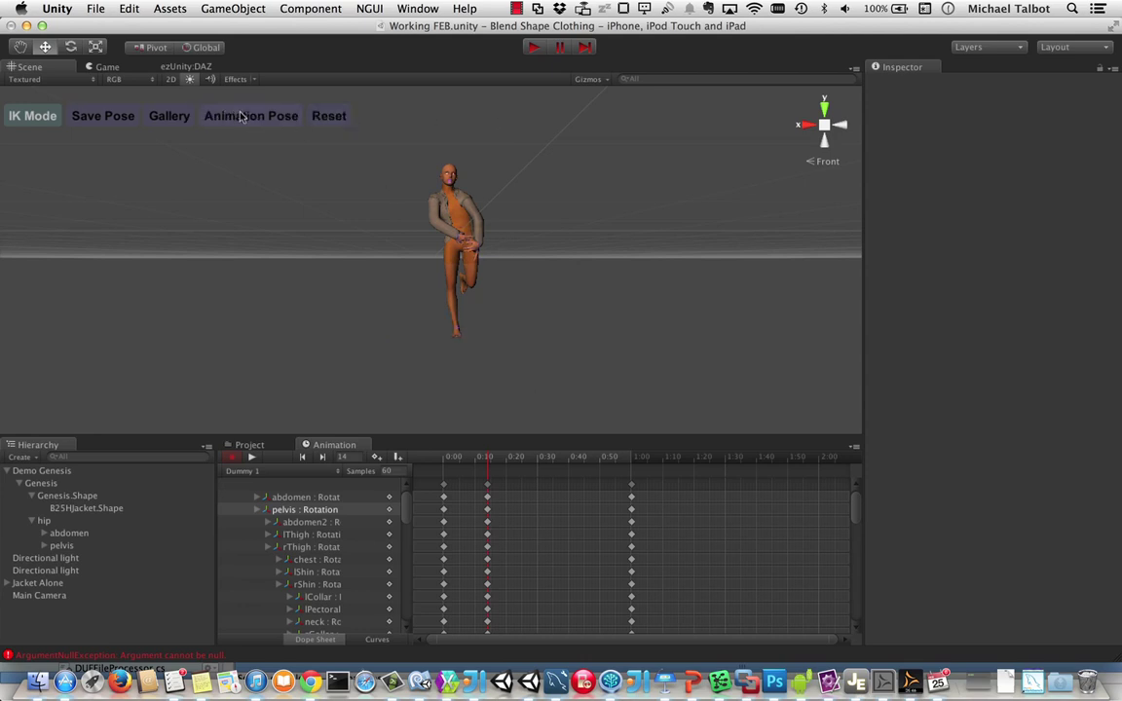
drag(490, 462, 431, 500)
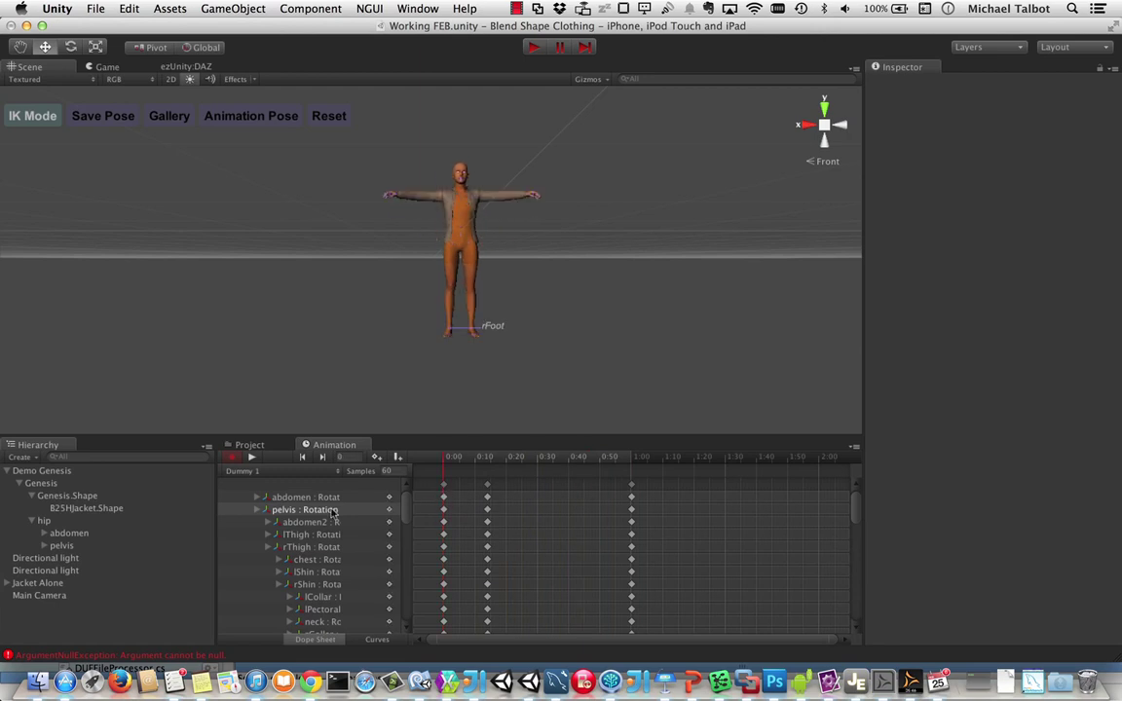
- Add a Skinned Mesh Combiner to Genesis.Shape and check the combined character still animates
click(71, 496)
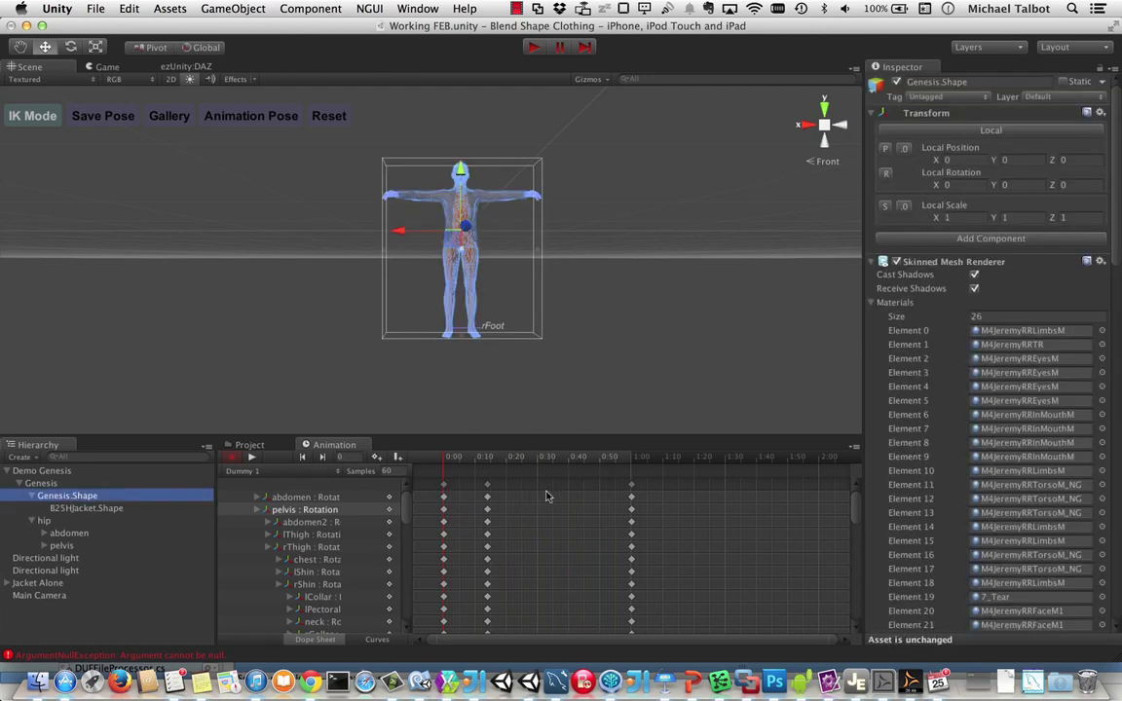
scroll(995, 373, down, 10)
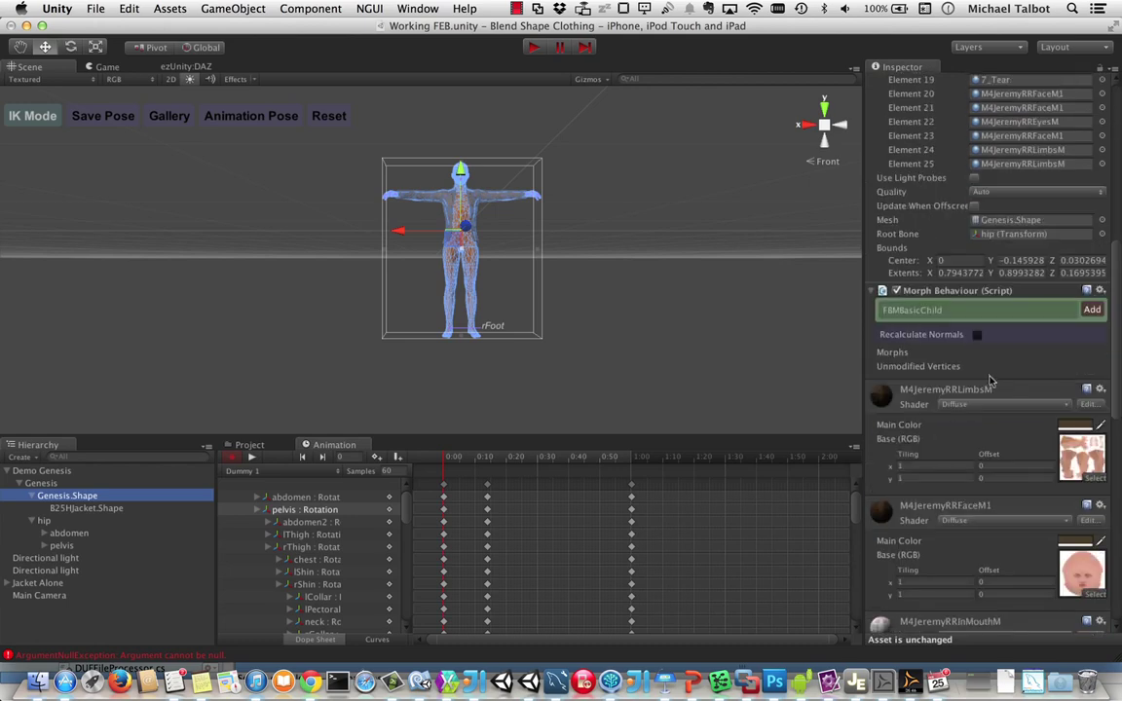
scroll(985, 380, down, 10)
scroll(984, 356, up, 20)
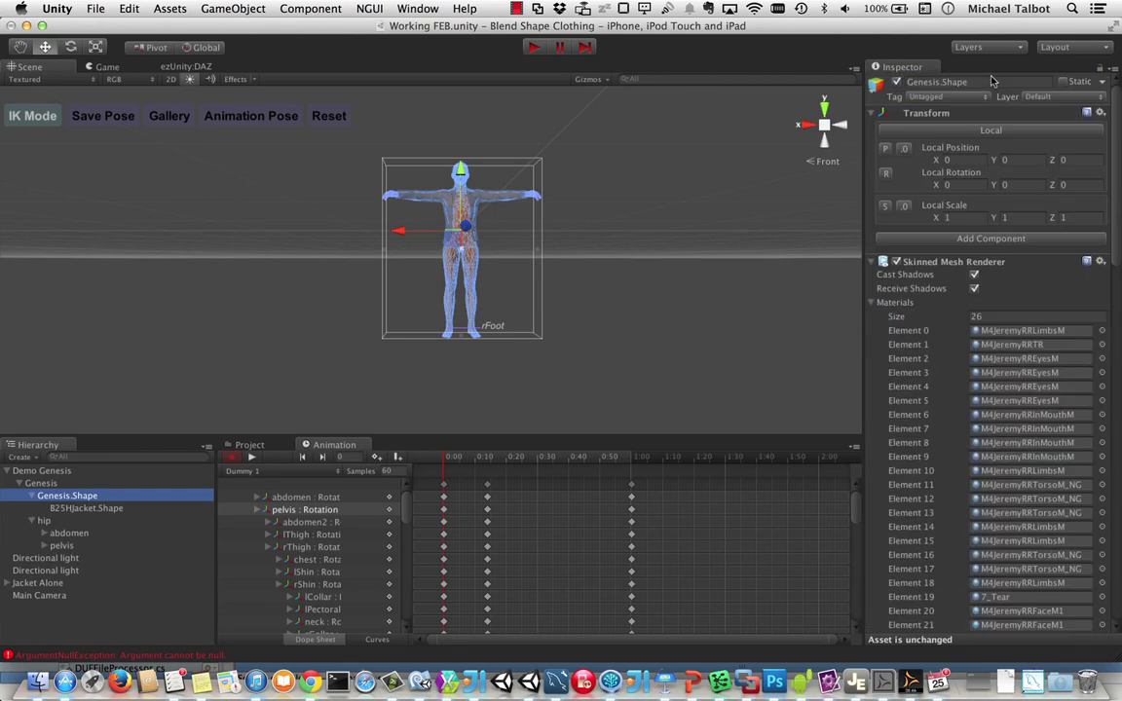
click(1002, 241)
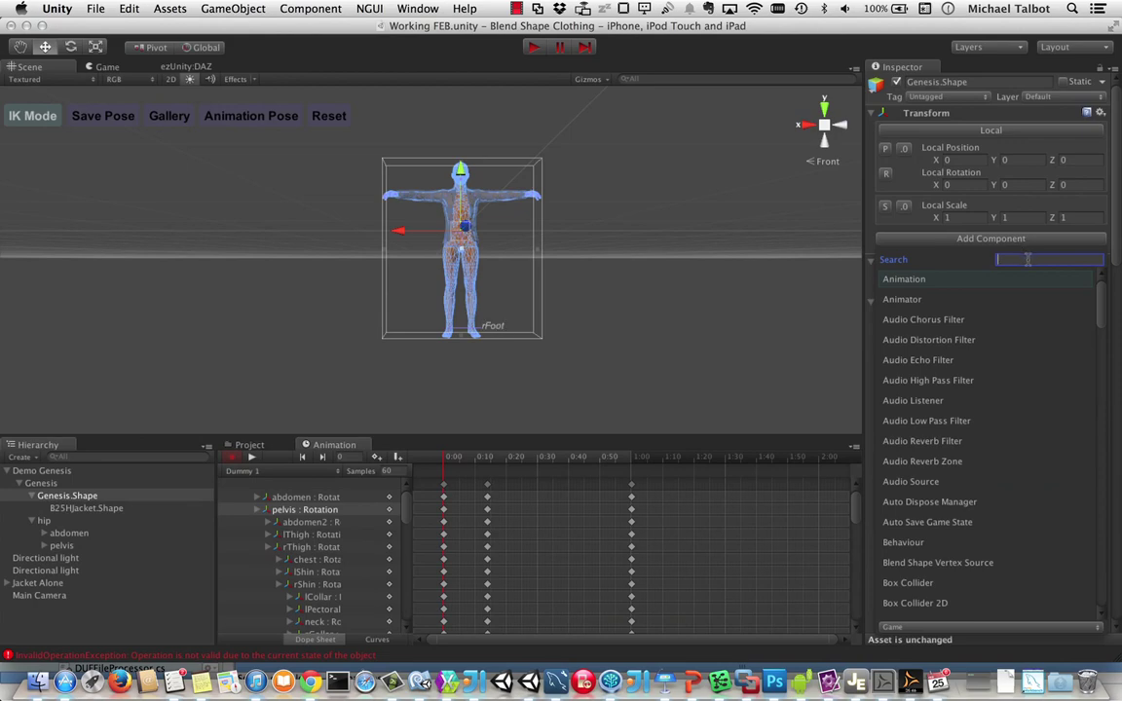
text(Skinned M)
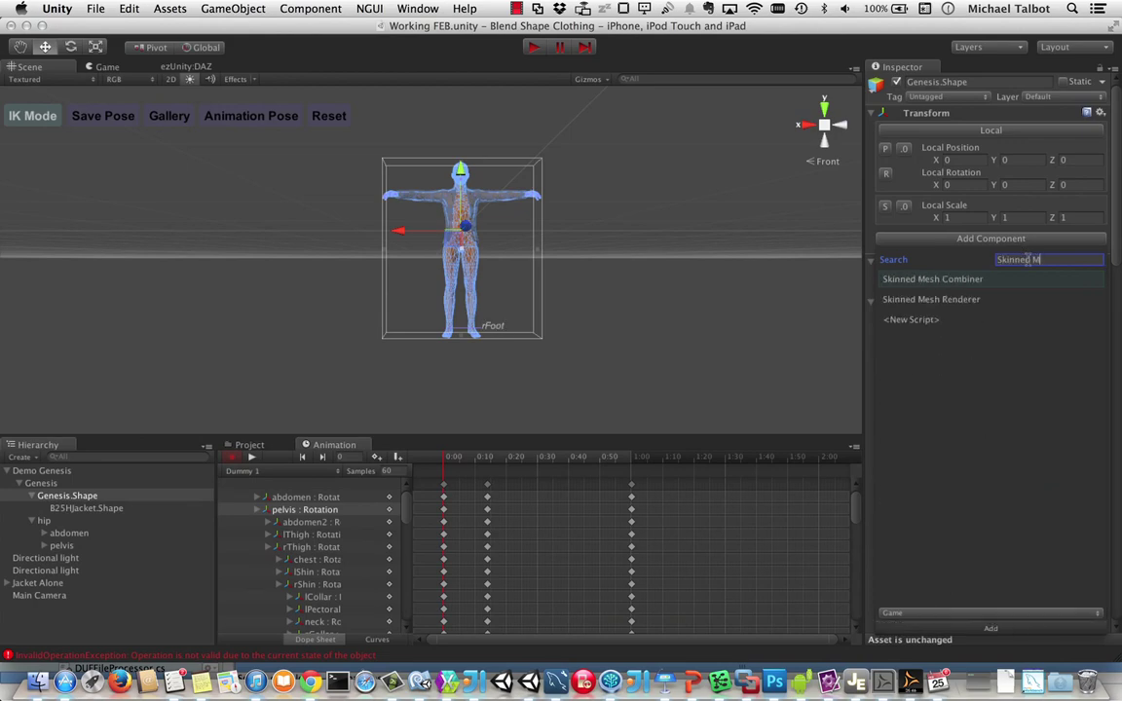
key(Return)
scroll(896, 257, down, 10)
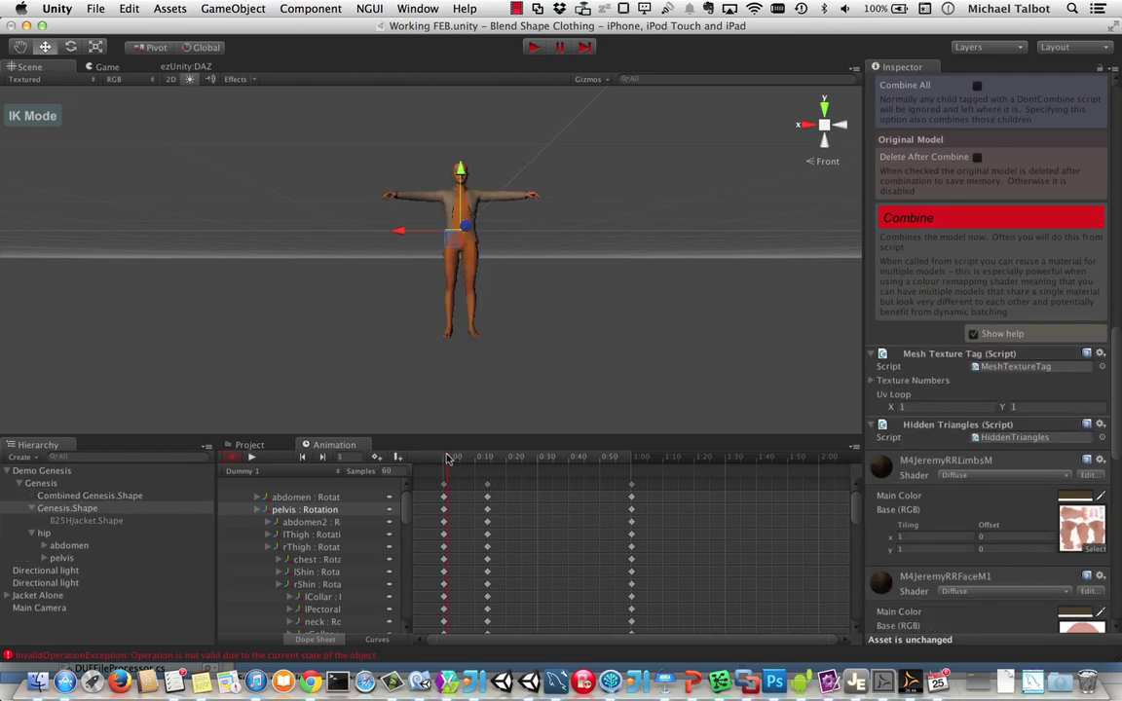
drag(453, 456, 650, 492)
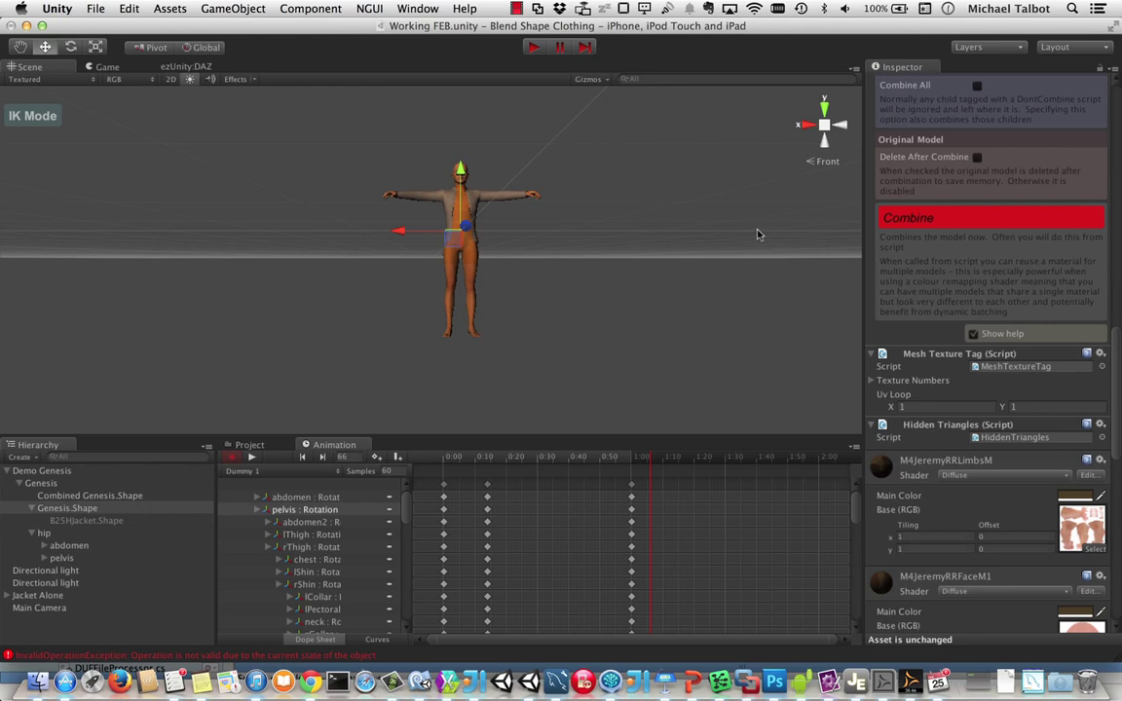